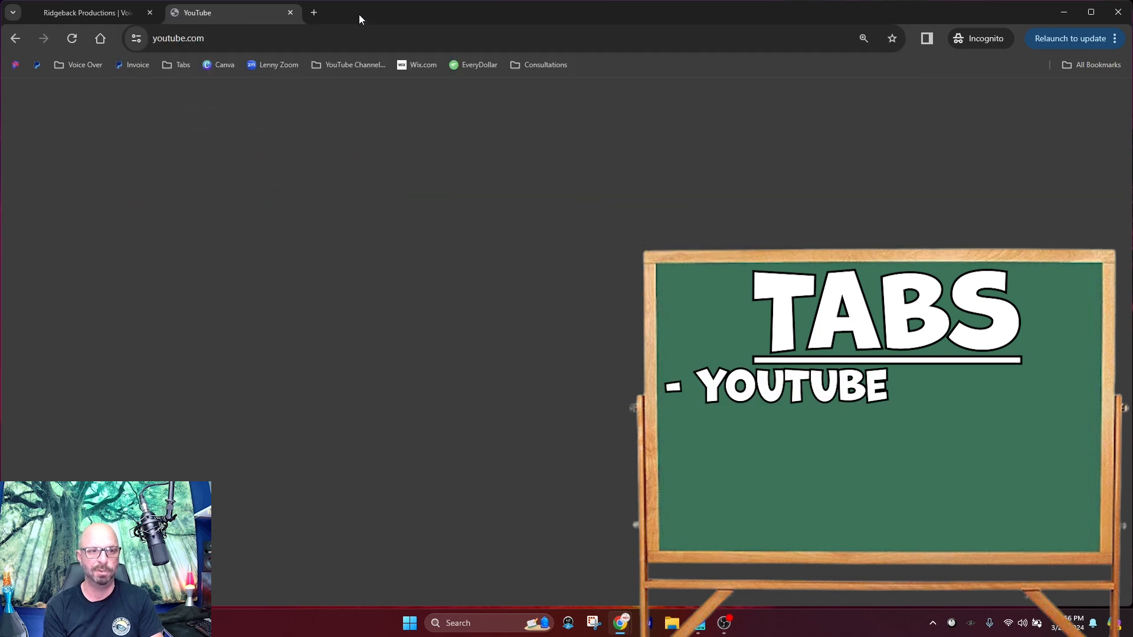
Search Google for "free youtube transcription" in a new tab
key("ctrl+t")
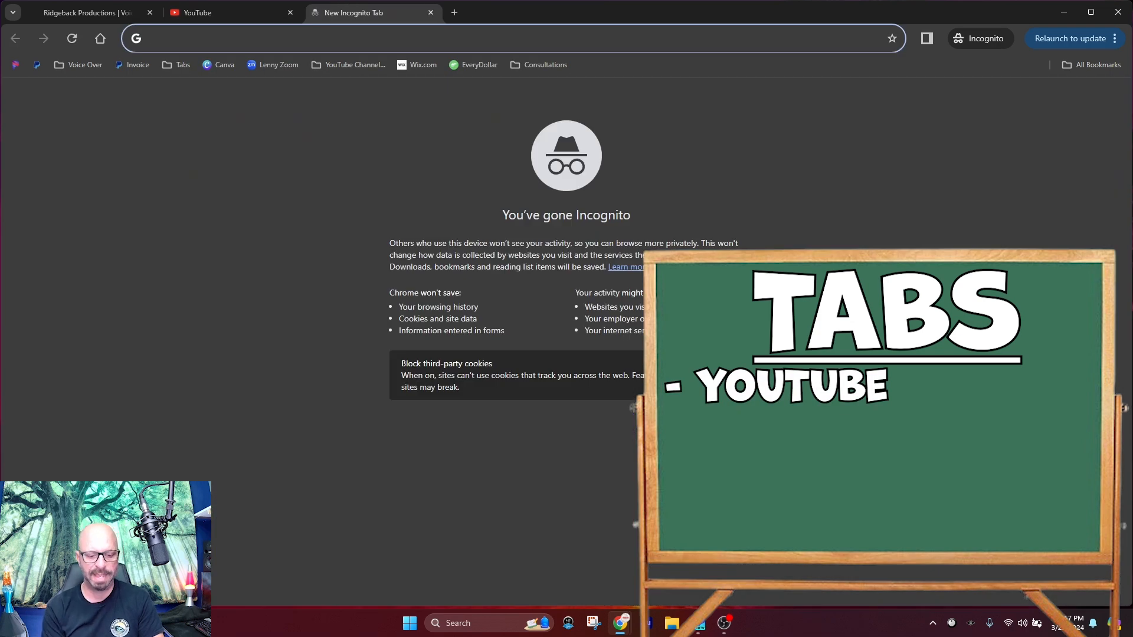
type("yo")
key("BackSpace")
key("BackSpace")
key("BackSpace")
type("free")
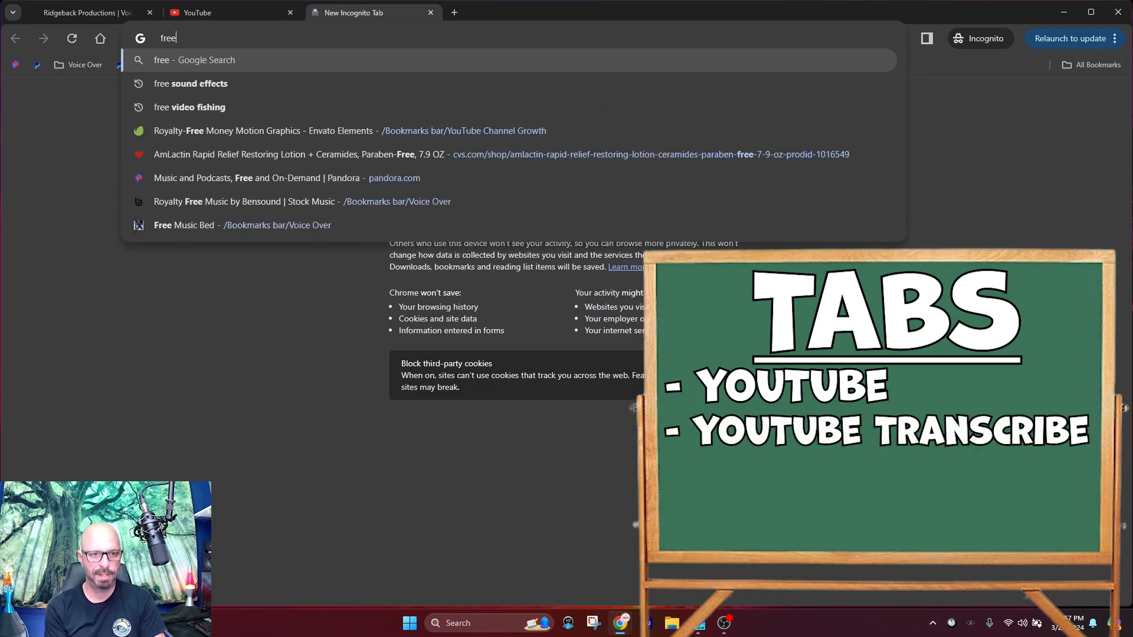
type(" youtube tran")
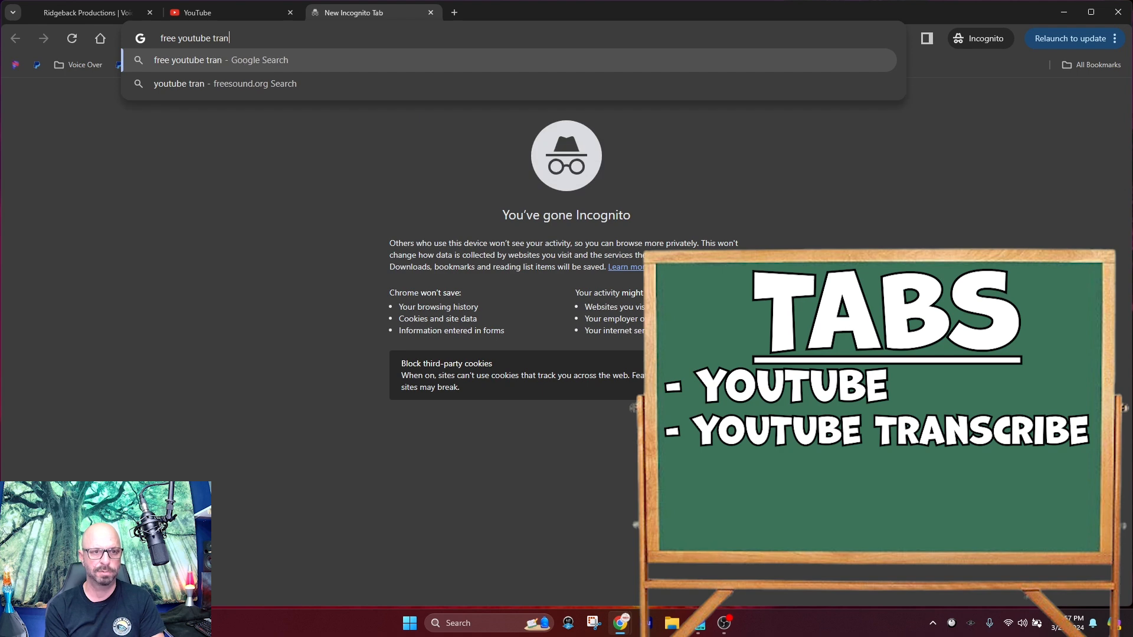
type("s")
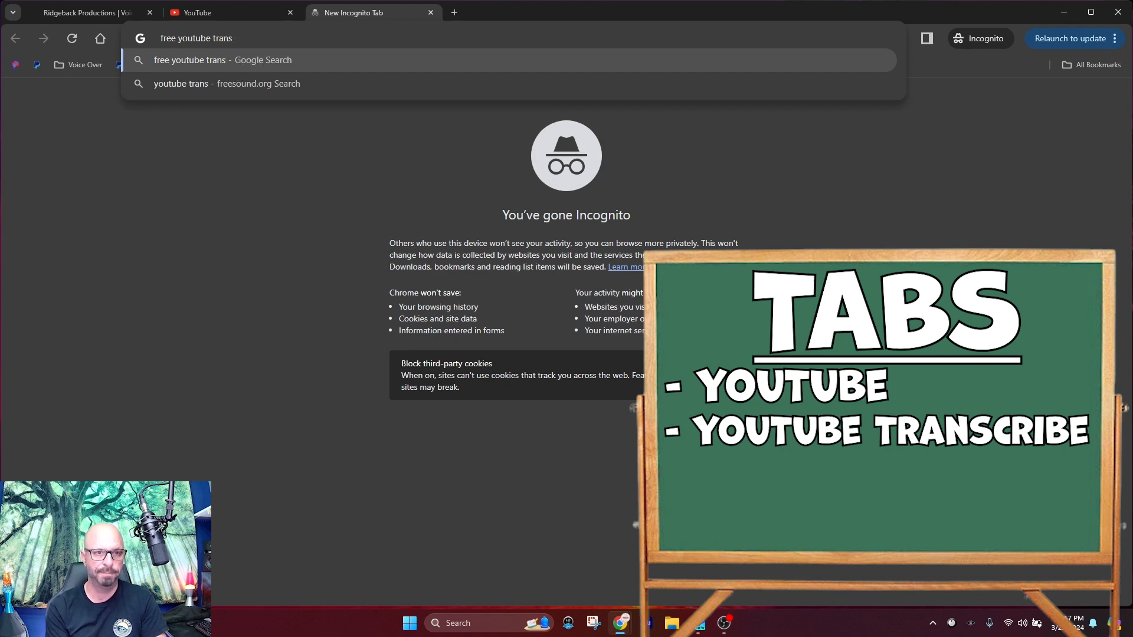
type("cription")
key("Return")
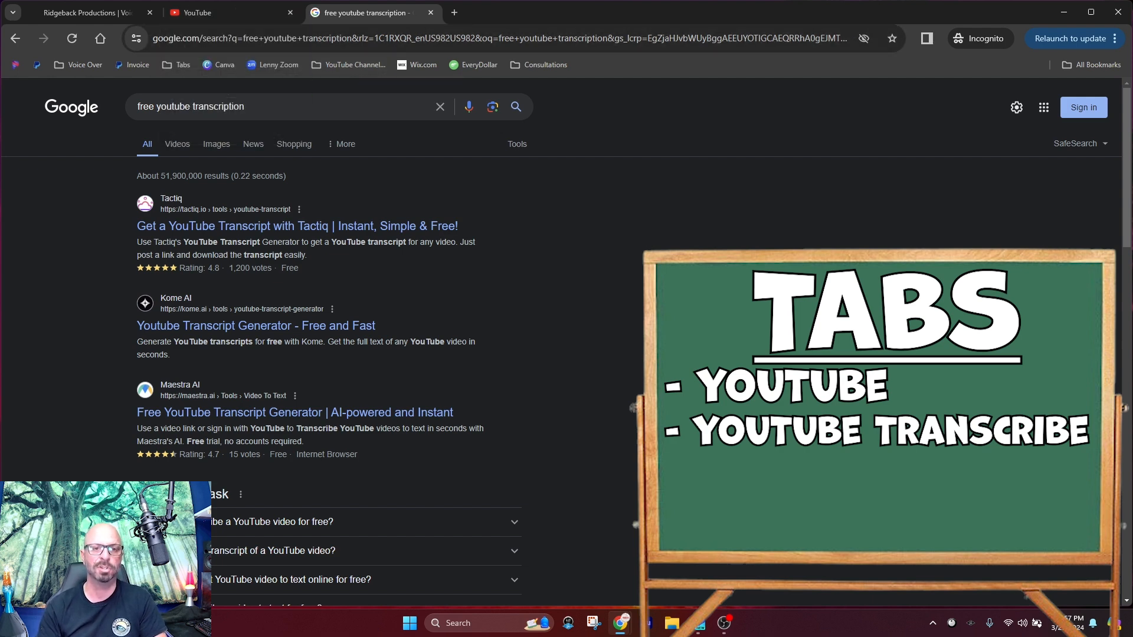
Run a Google search for "youtube to mp4" in another new tab
left_click(454, 13)
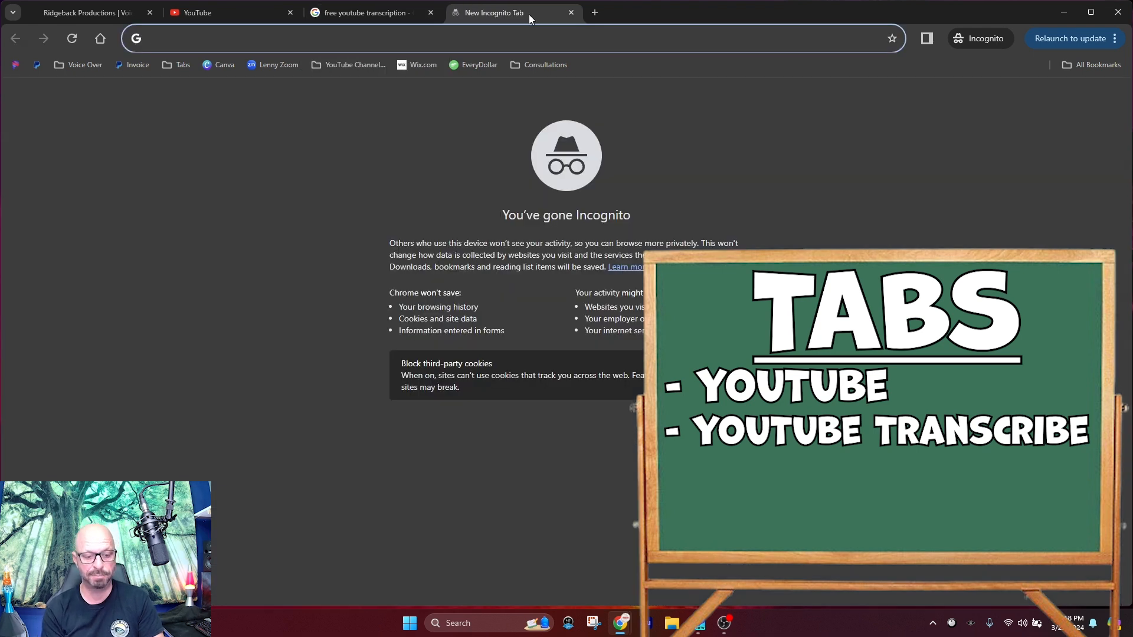
type("youtube")
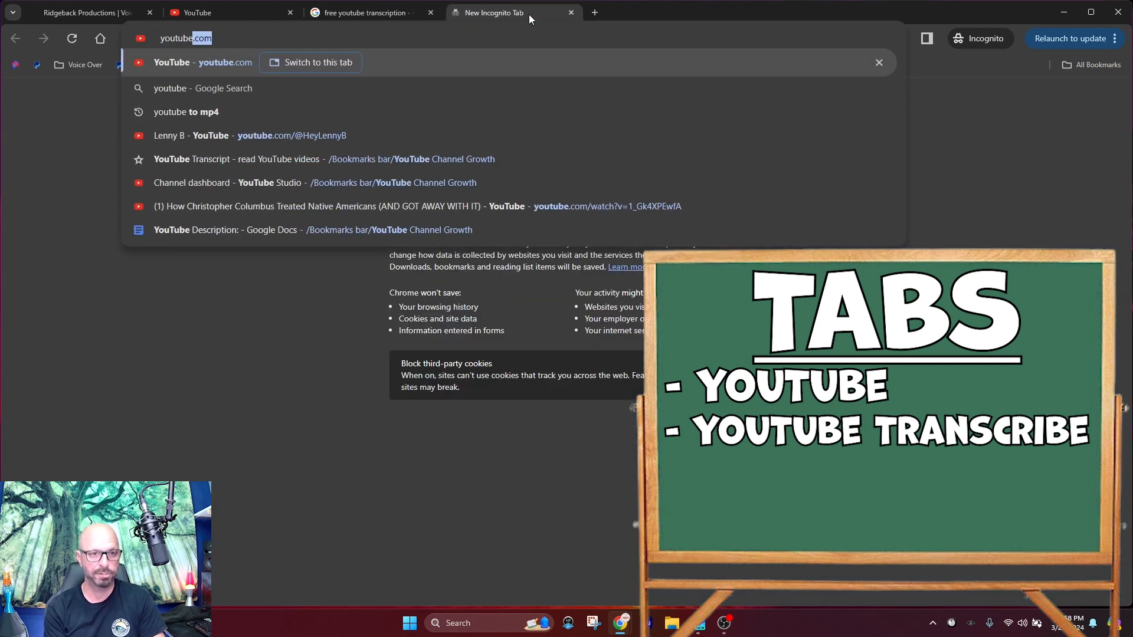
type(" to mp")
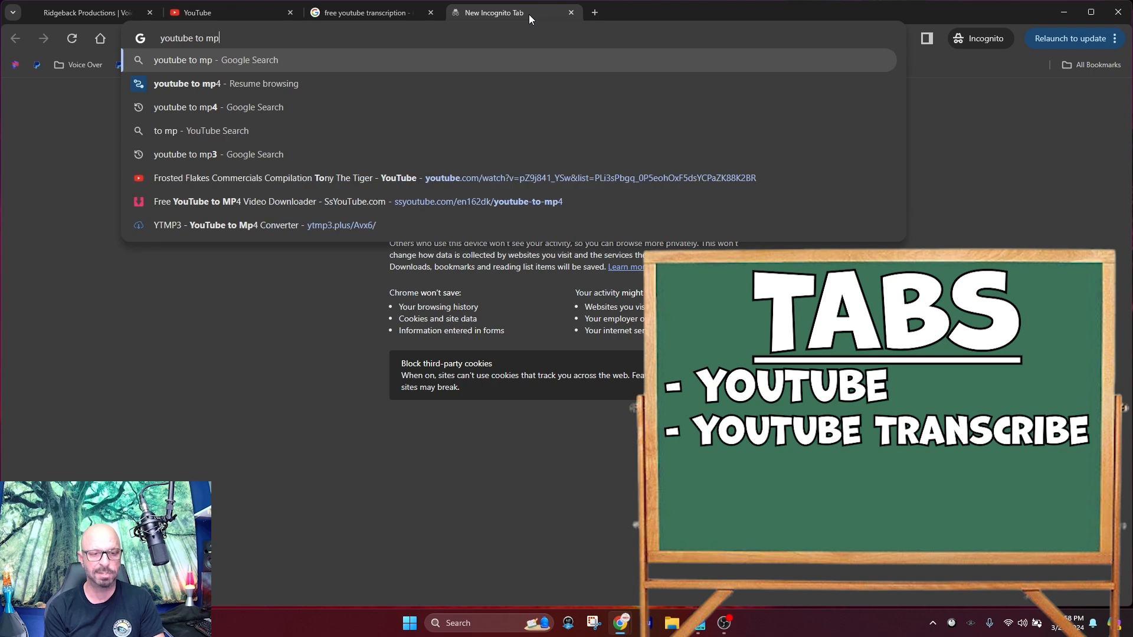
type("4")
key("Return")
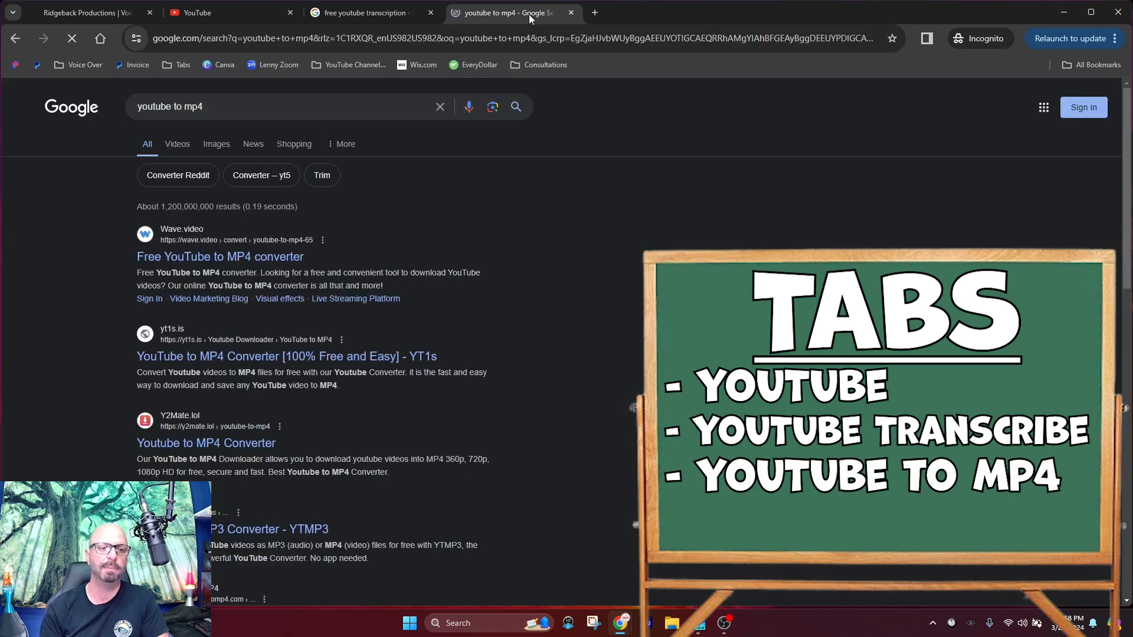
Look up "bensound" on Google in a separate new tab
left_click(595, 12)
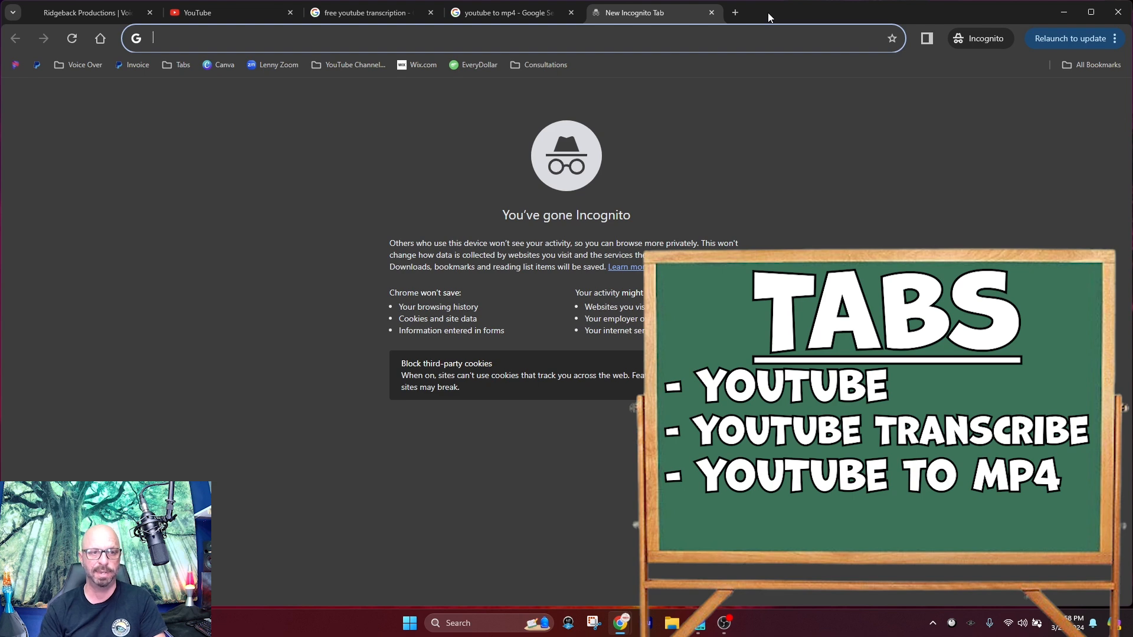
type("bensou")
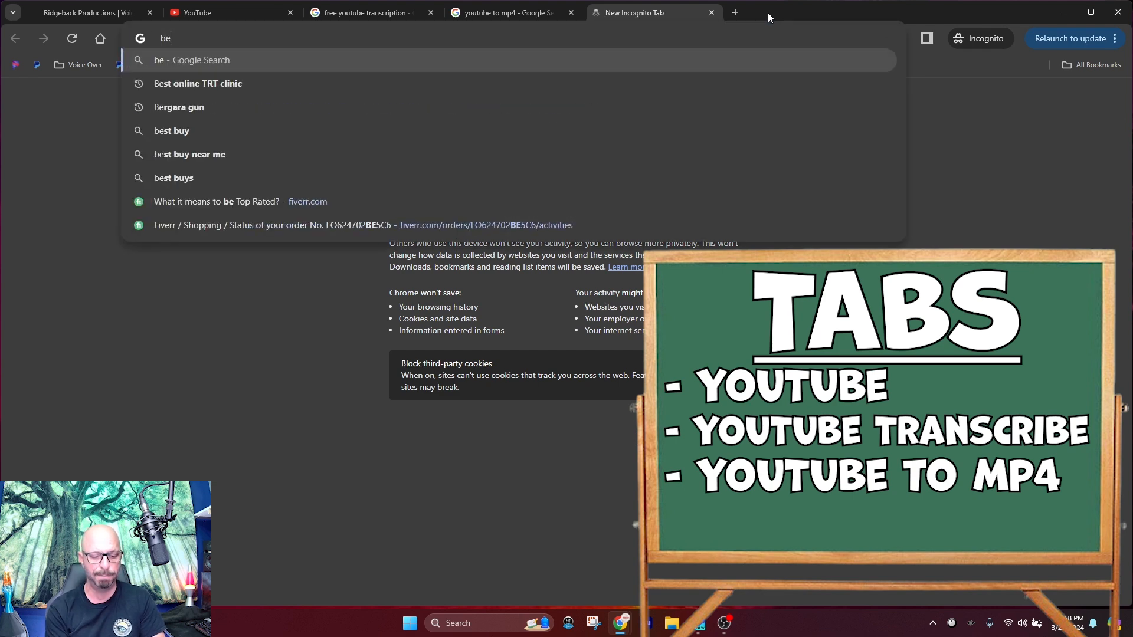
key("BackSpace")
key("BackSpace")
type("ound")
key("Return")
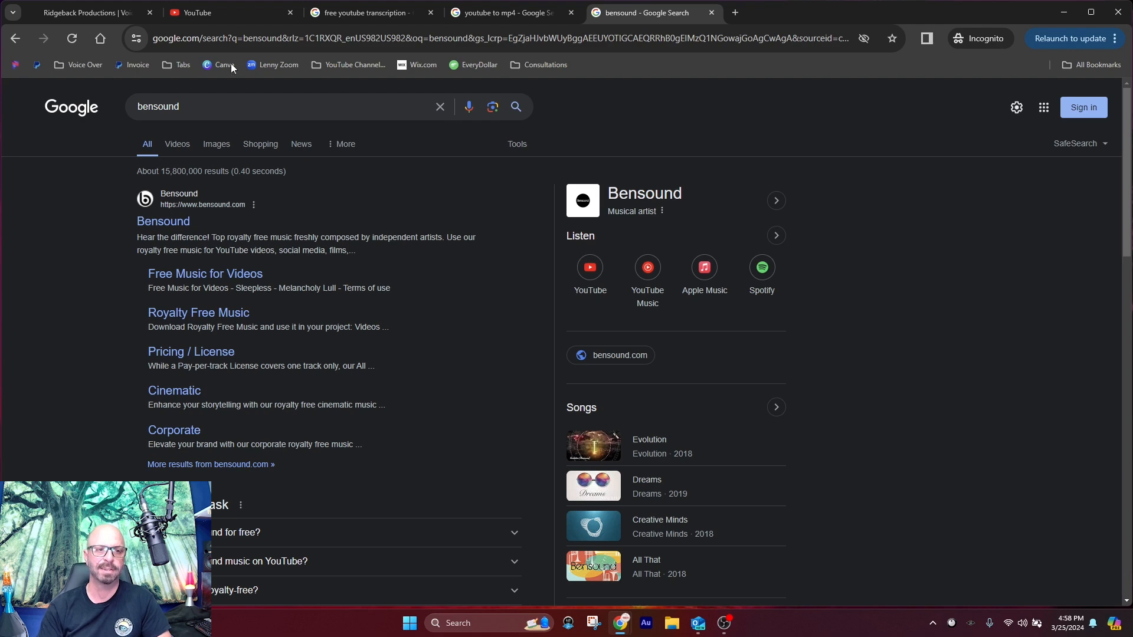
Return to the open YouTube page and search it for "cereal commercial"
left_click(230, 12)
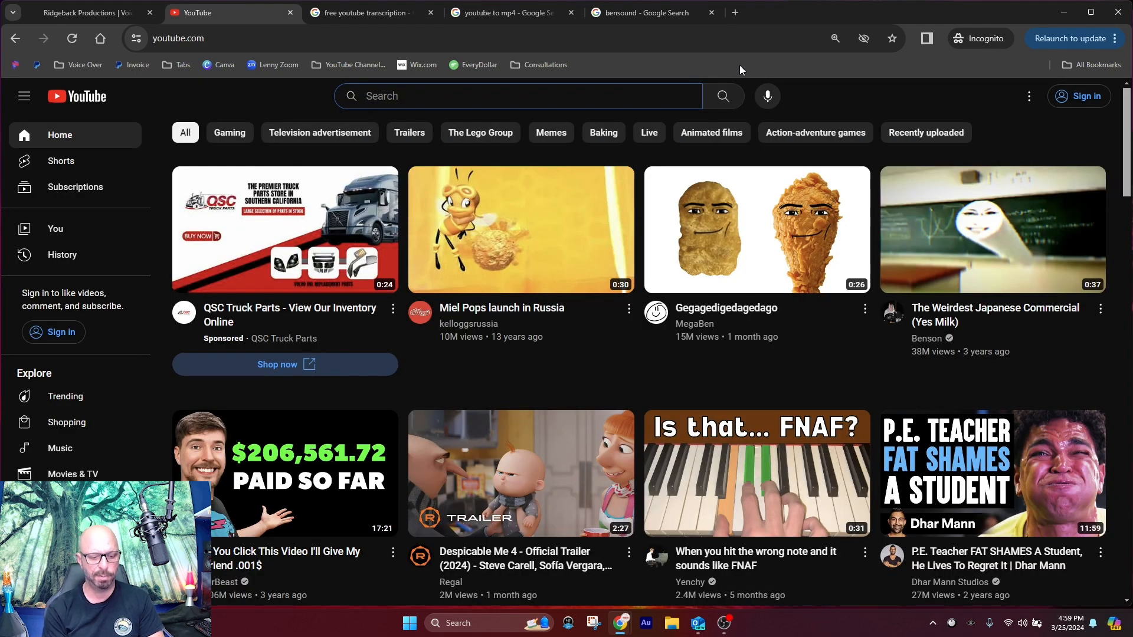
type("cereal")
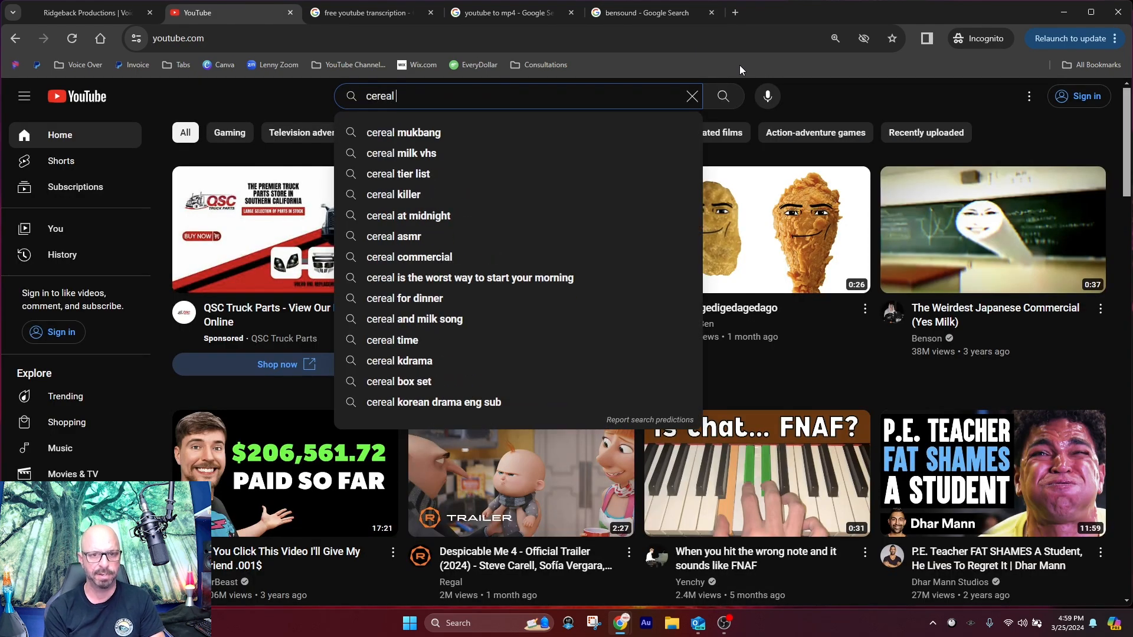
type(" commercial")
key("Return")
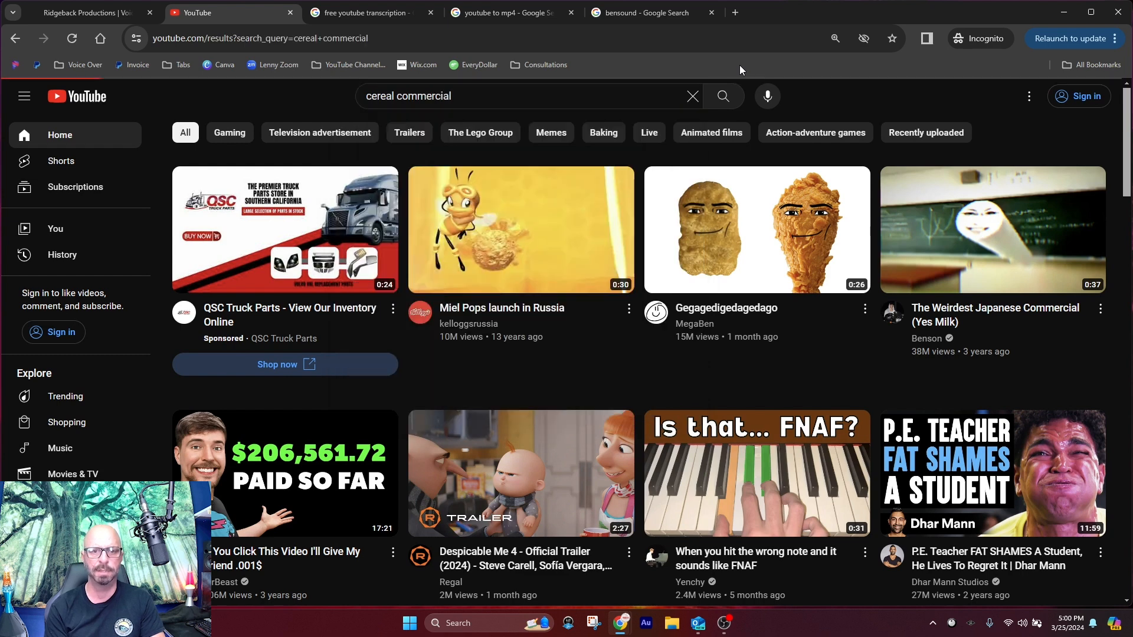
Open the Cereal Commercials playlist, play the 'Spoon Straw' Kellogg's Promotion 2015 video from it and pause it
scroll(566, 353, "down", 1)
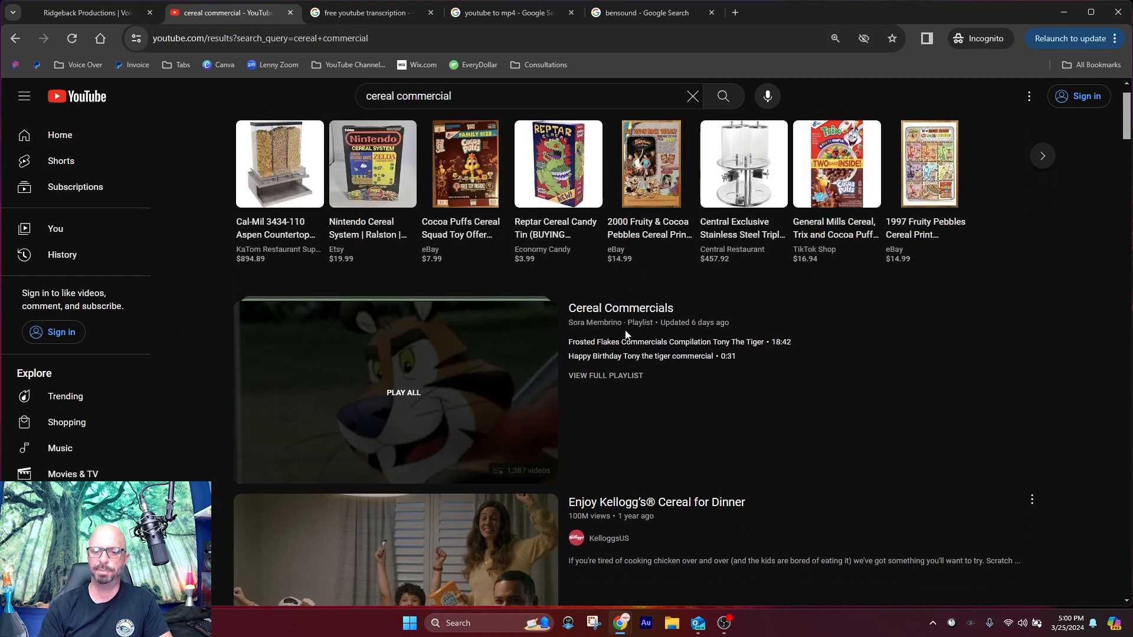
left_click(587, 313)
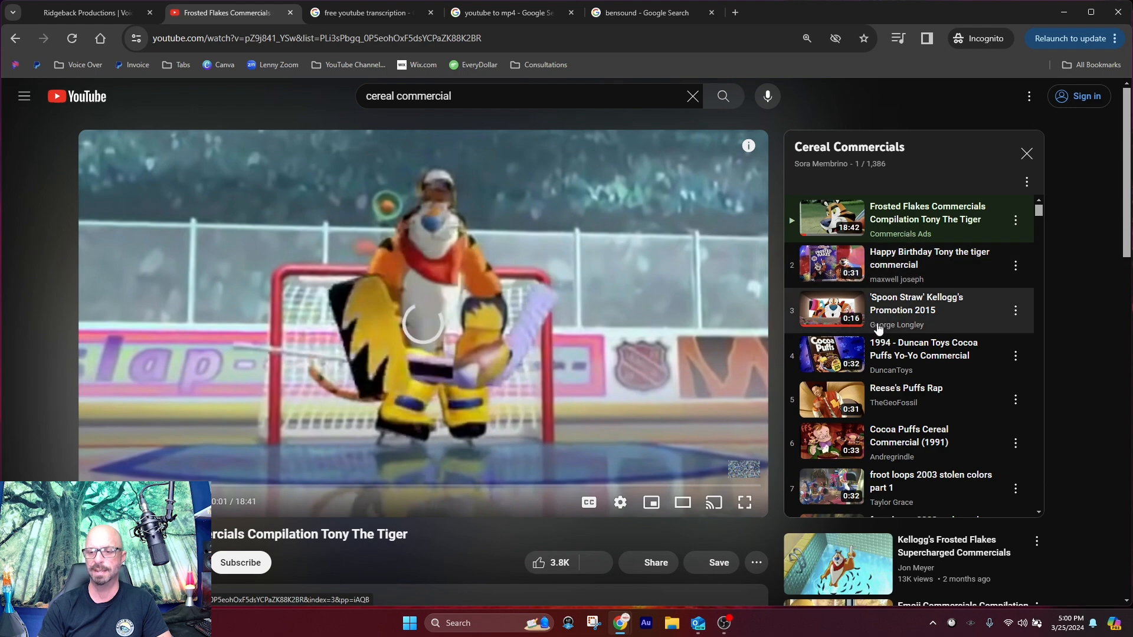
left_click(830, 317)
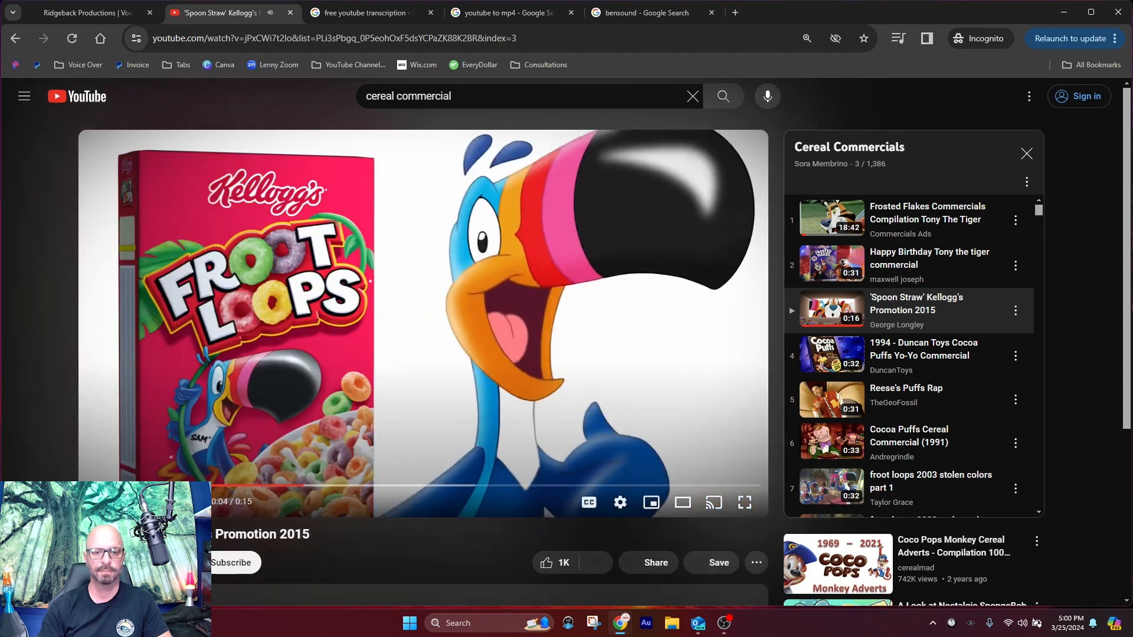
left_click(132, 502)
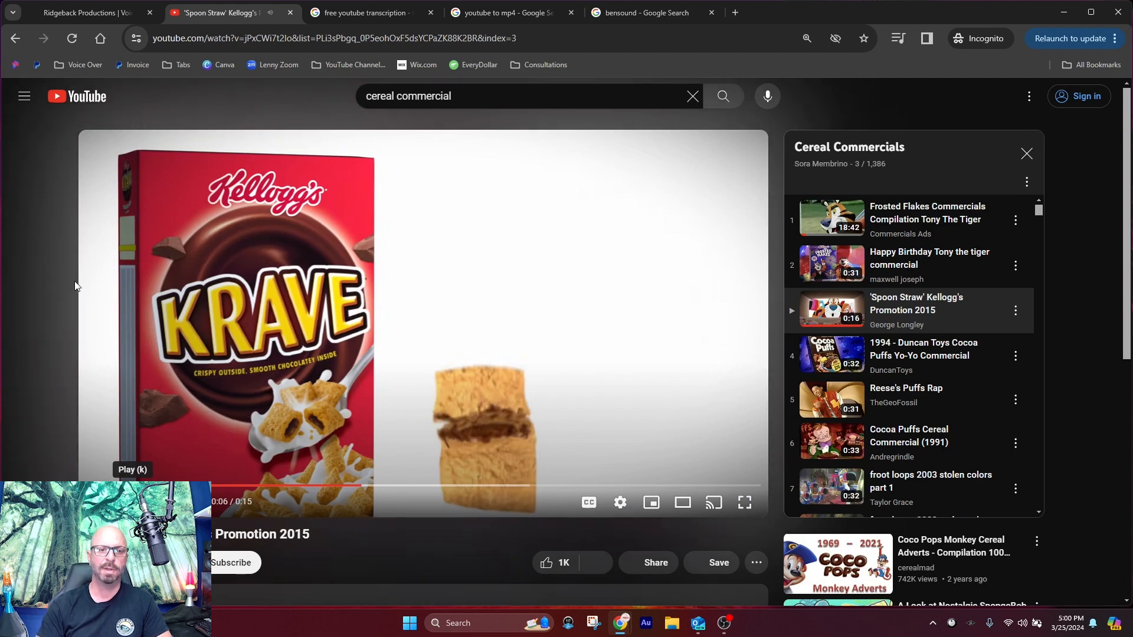
Copy the video's URL and generate its transcript on the YouTube Transcript site found in the free youtube transcription results
left_click(289, 39)
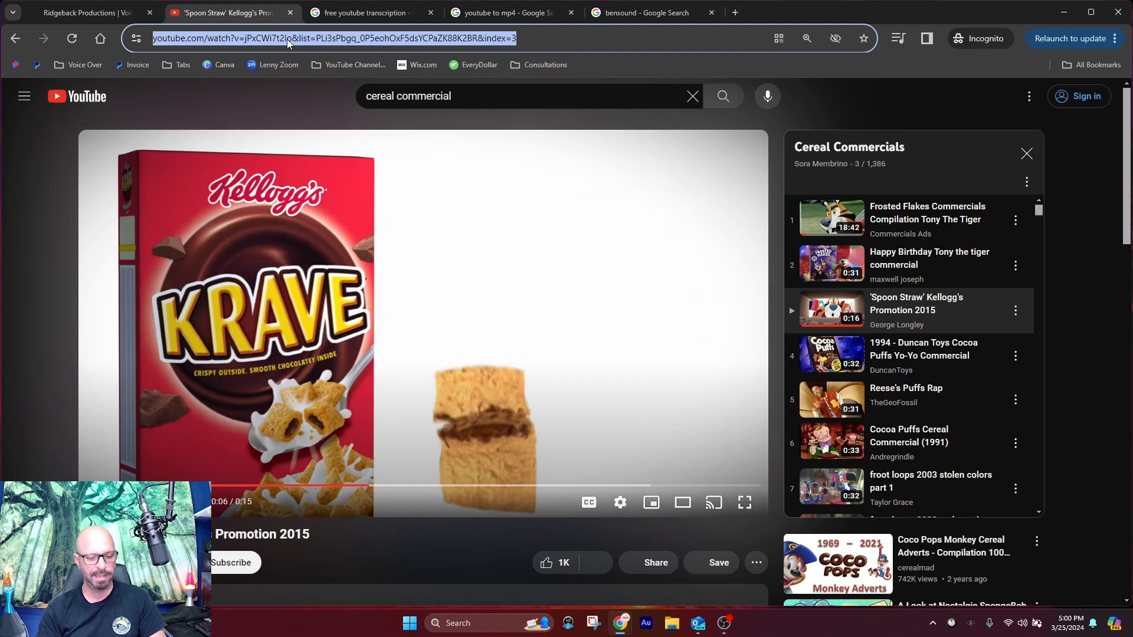
left_click(371, 14)
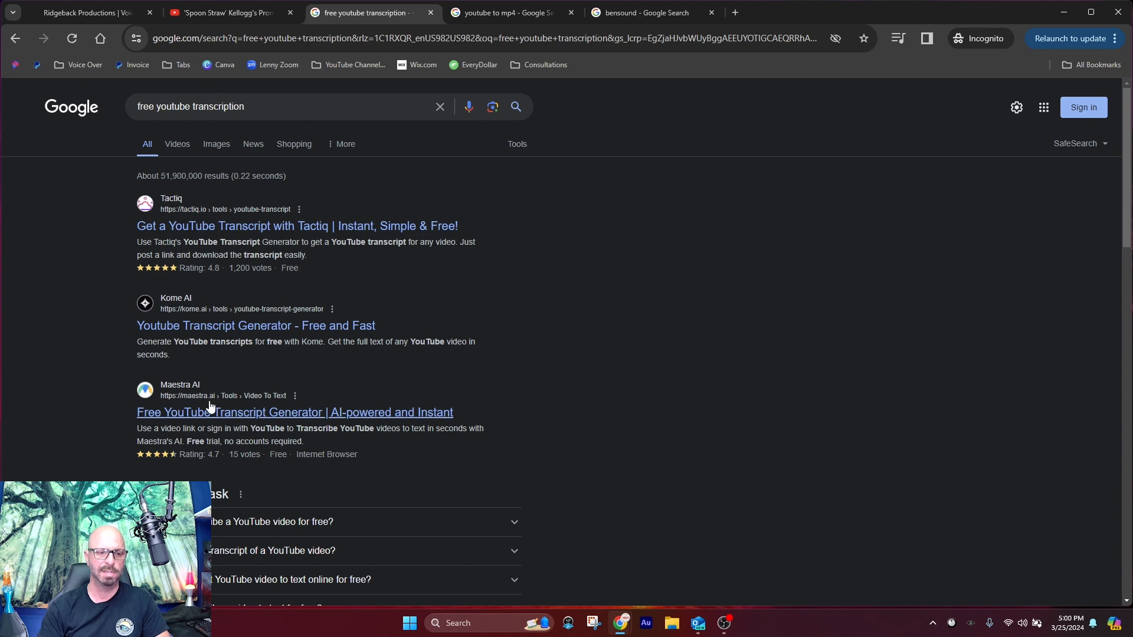
scroll(183, 396, "down", 5)
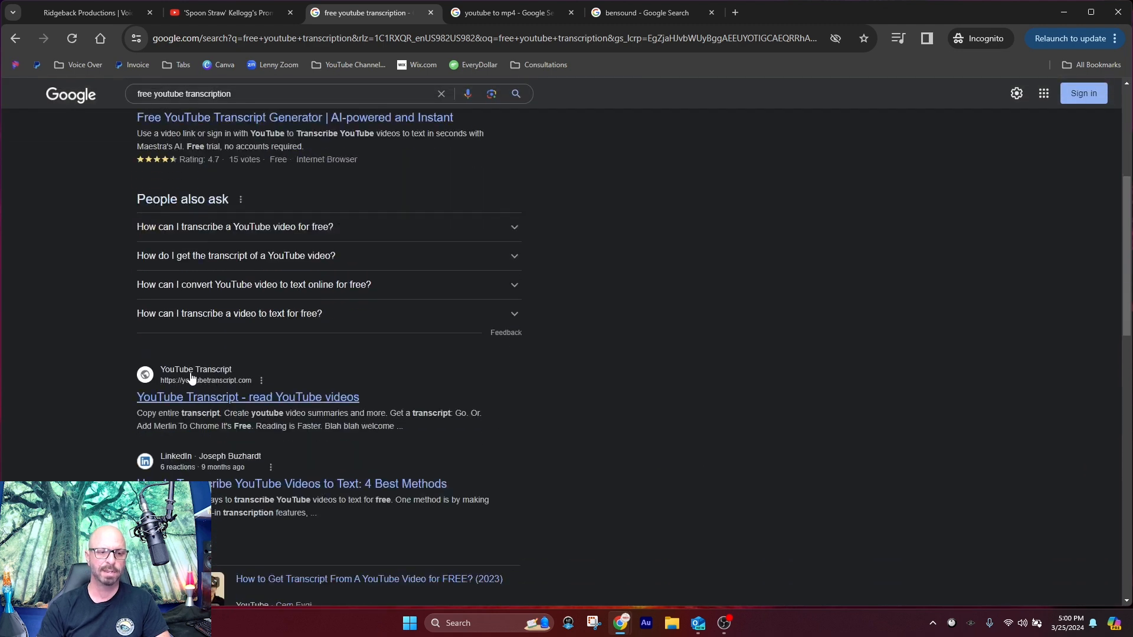
left_click(195, 405)
left_click(427, 305)
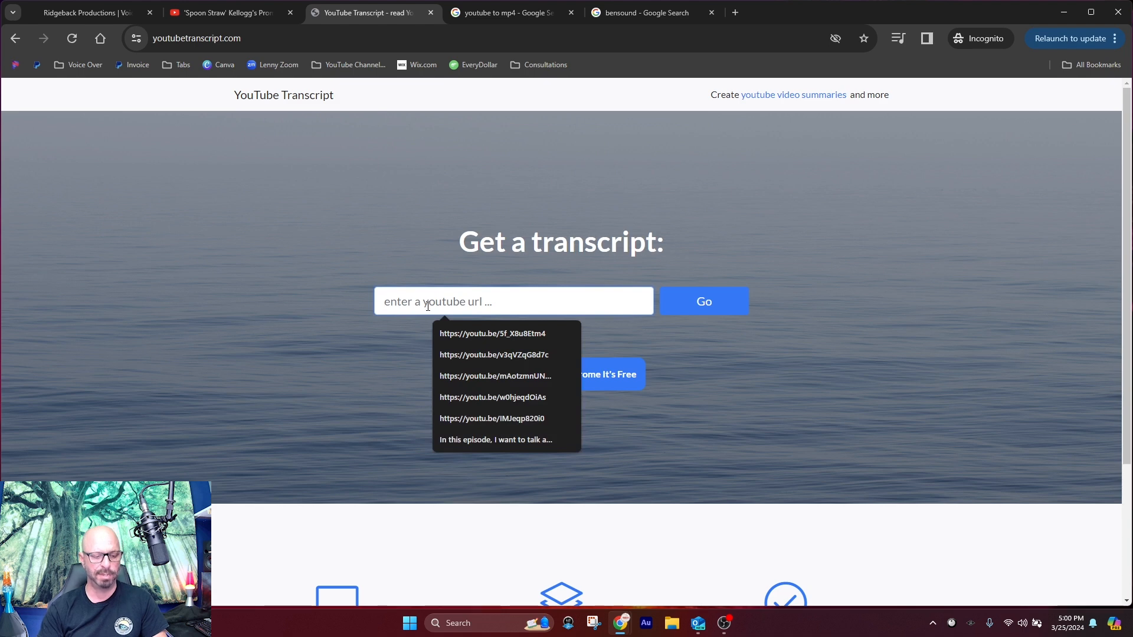
key("ctrl+v")
left_click(721, 294)
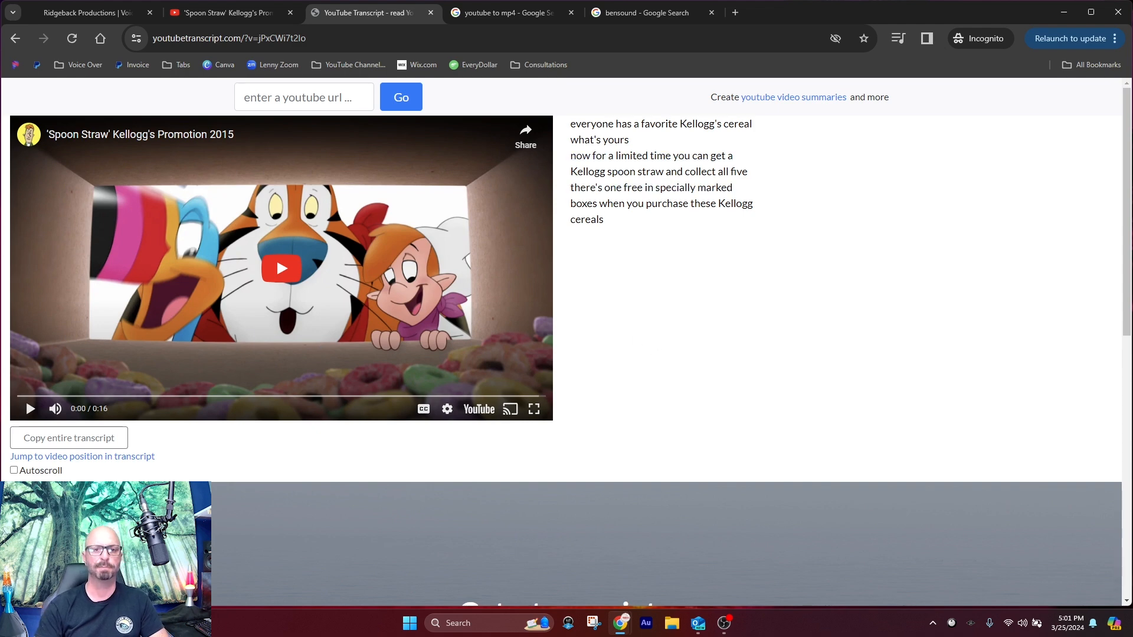
Open the YT1s converter from the youtube to mp4 results and submit the 'Spoon Straw' video link for conversion
left_click(478, 20)
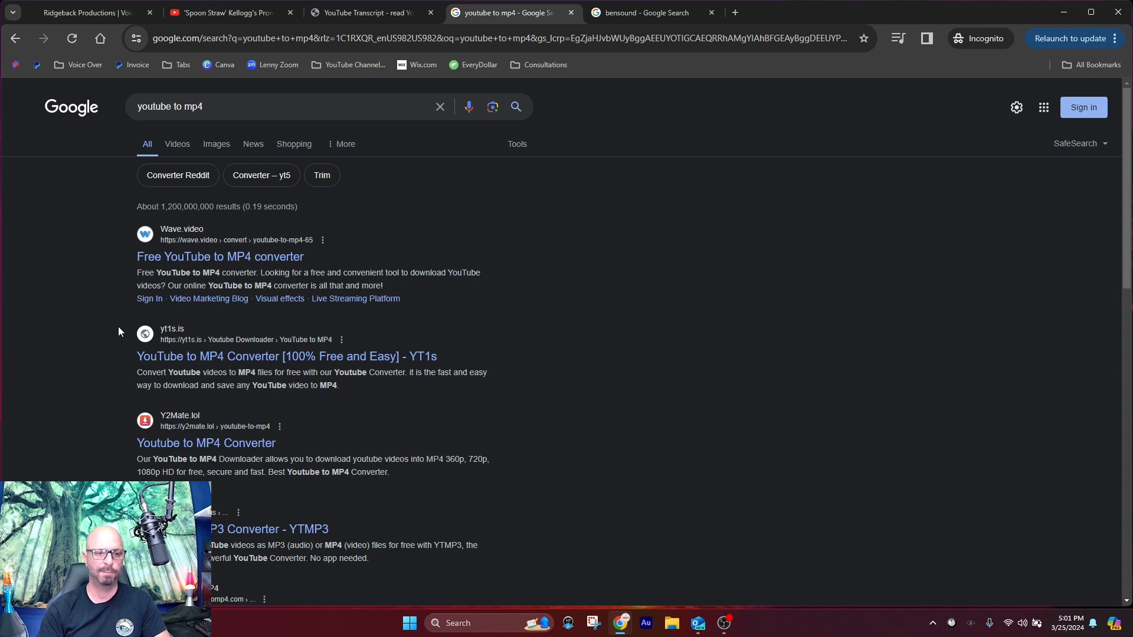
scroll(118, 331, "down", 2)
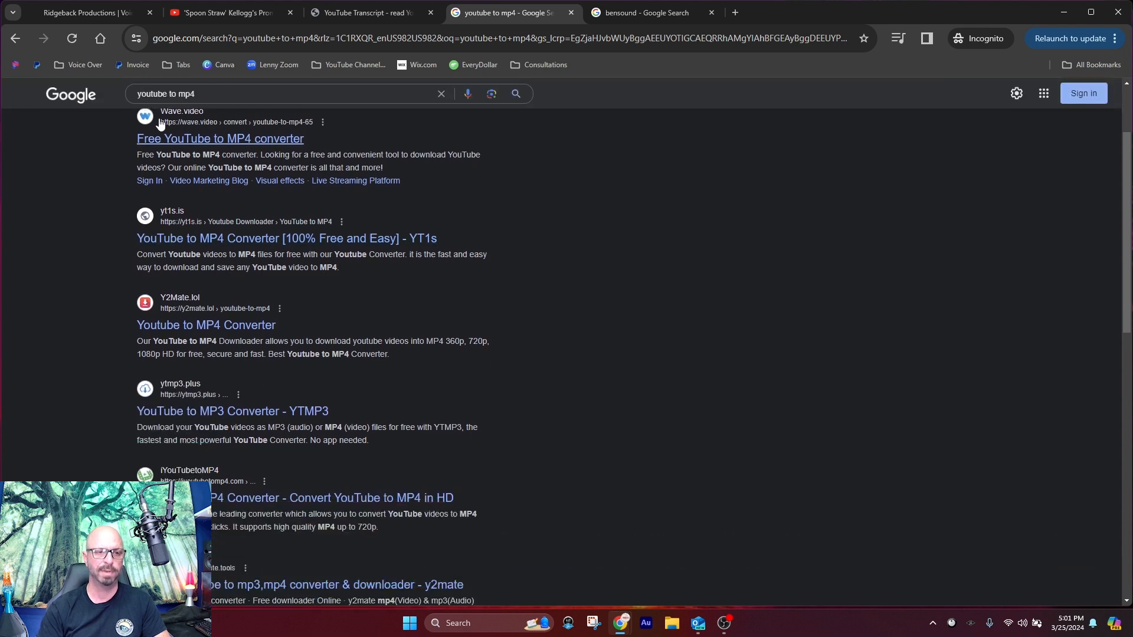
left_click(211, 241)
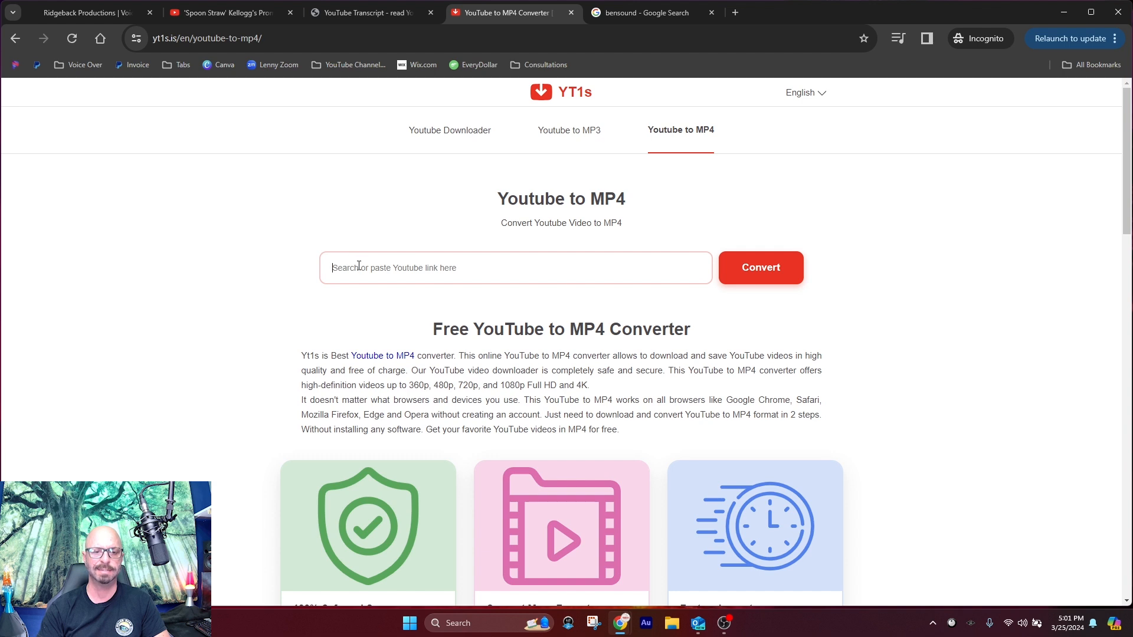
left_click(359, 267)
type("https://www.youtube.com/watch?v=jPxCWi7t2Io&list=PLi3sPbgq_0P5eohOxF5dsYCPaZK88K2BR&index=3")
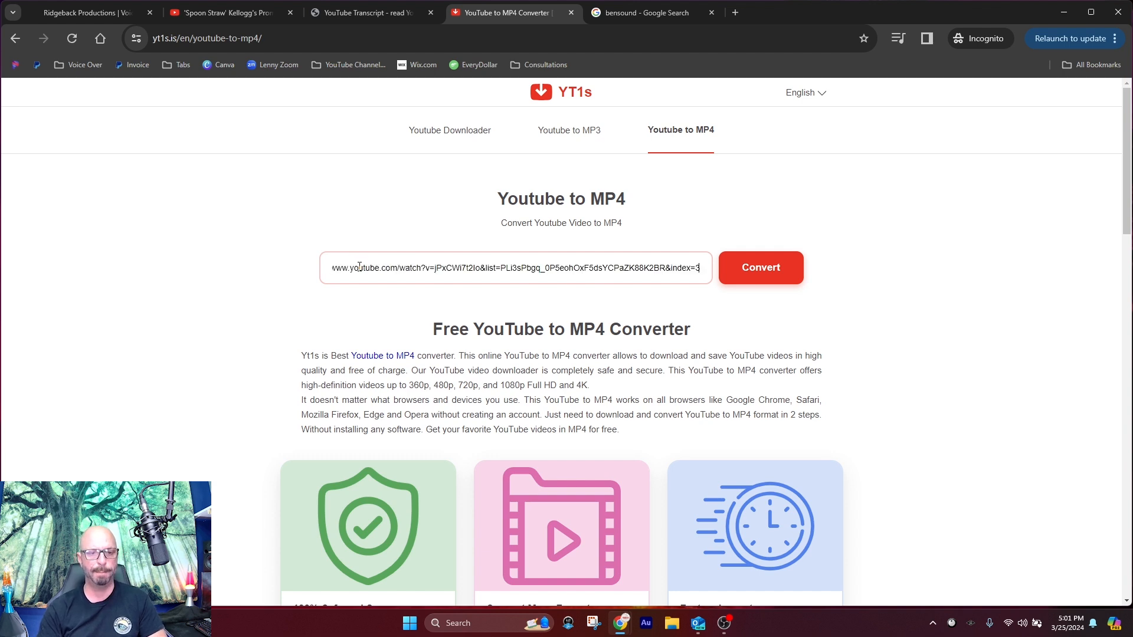
left_click(755, 273)
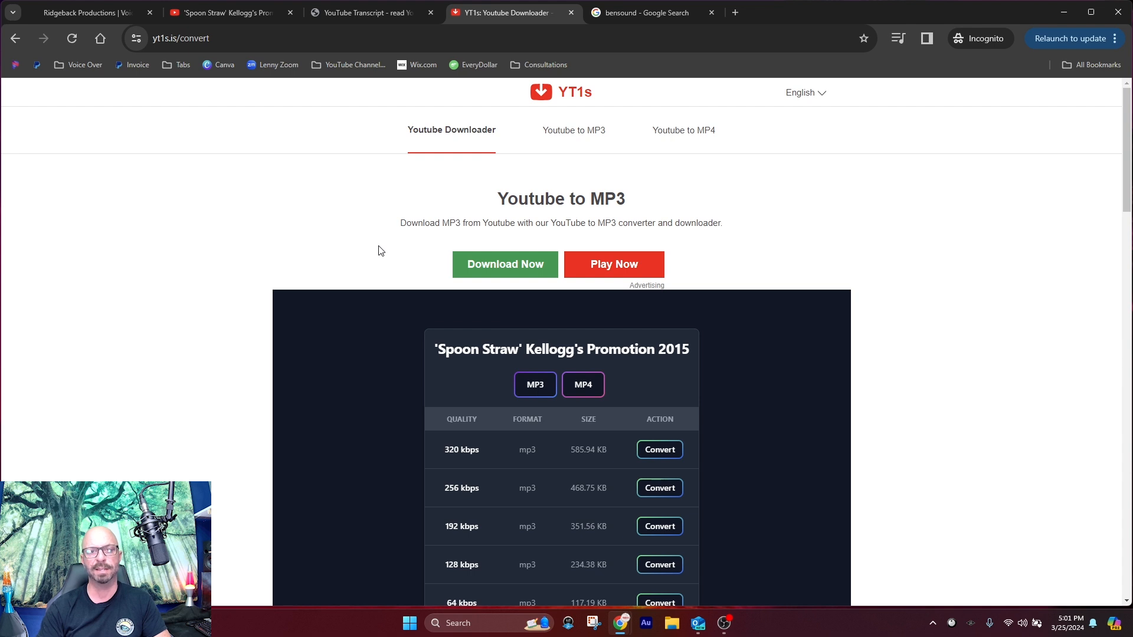
Convert the video to 720p MP4, closing the advertising page that opens, and download the file
scroll(509, 147, "down", 3)
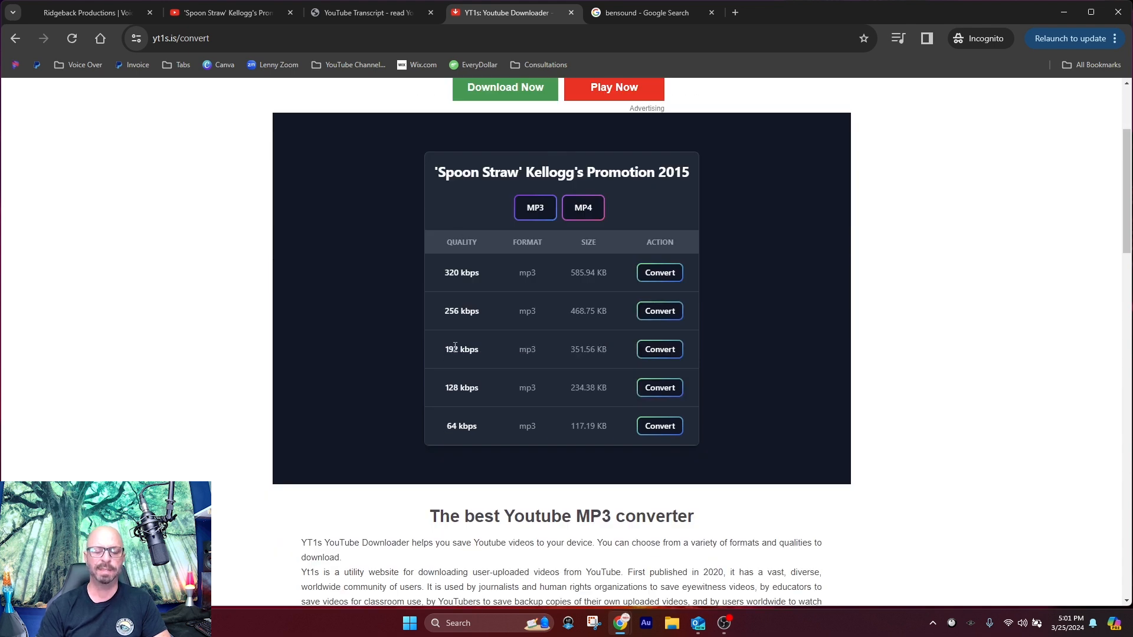
scroll(547, 401, "up", 3)
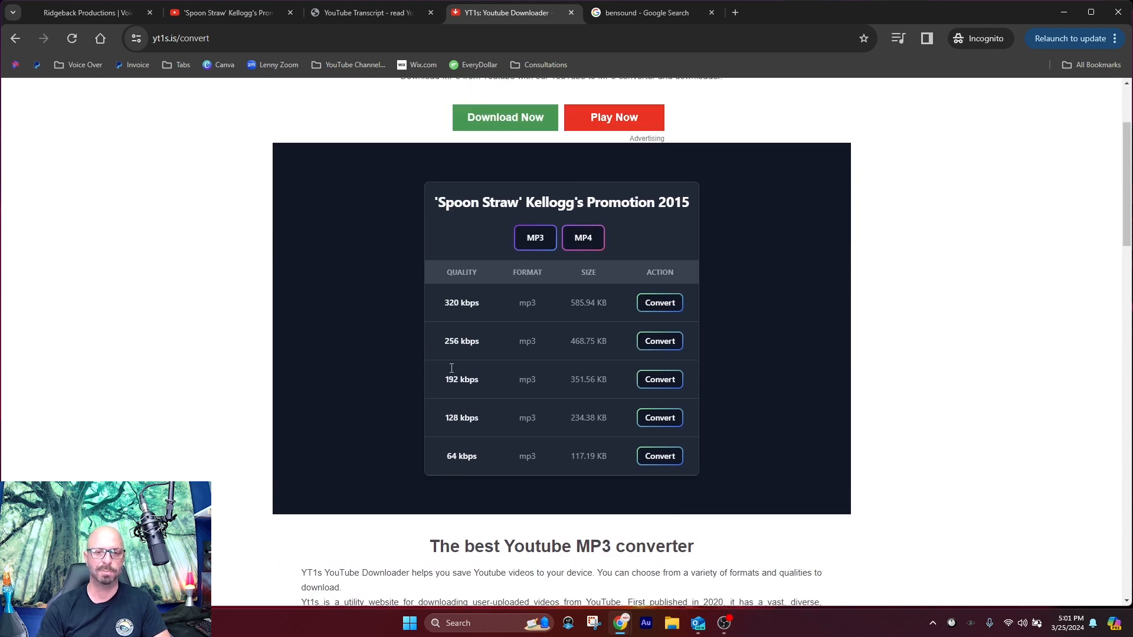
left_click(586, 385)
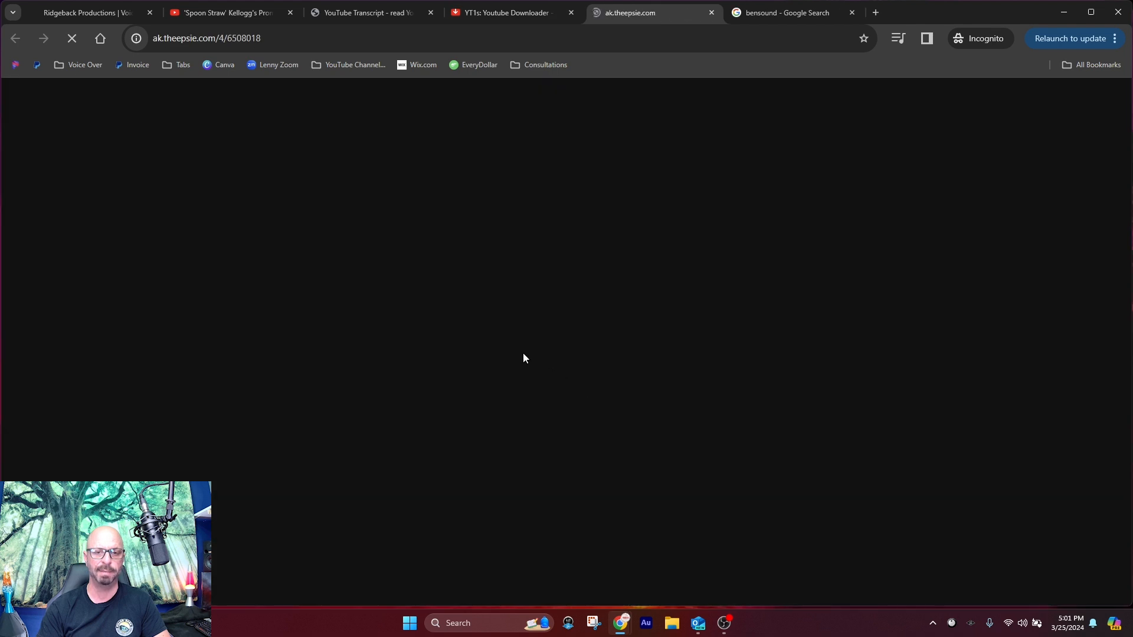
key("ctrl+w")
scroll(446, 401, "down", 1)
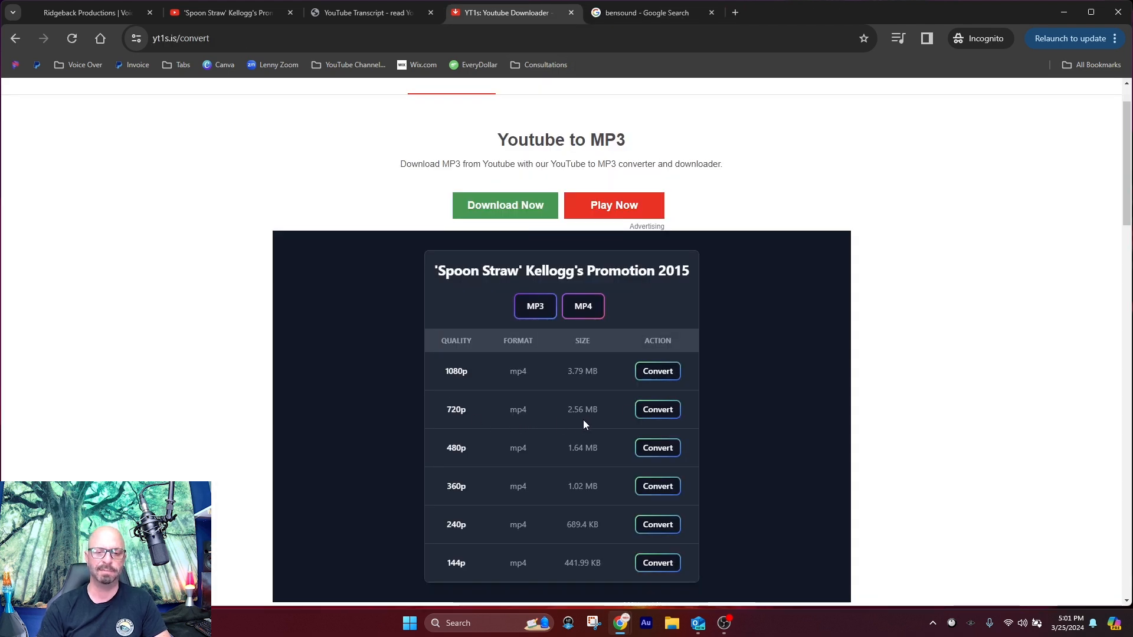
left_click(656, 411)
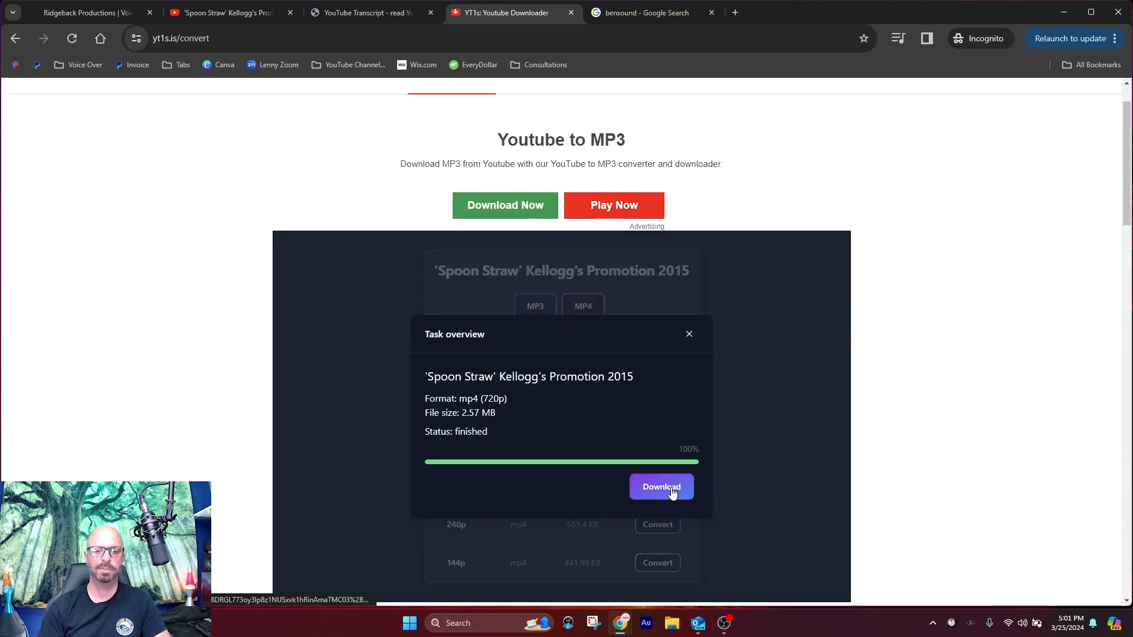
left_click(662, 487)
left_click(420, 482)
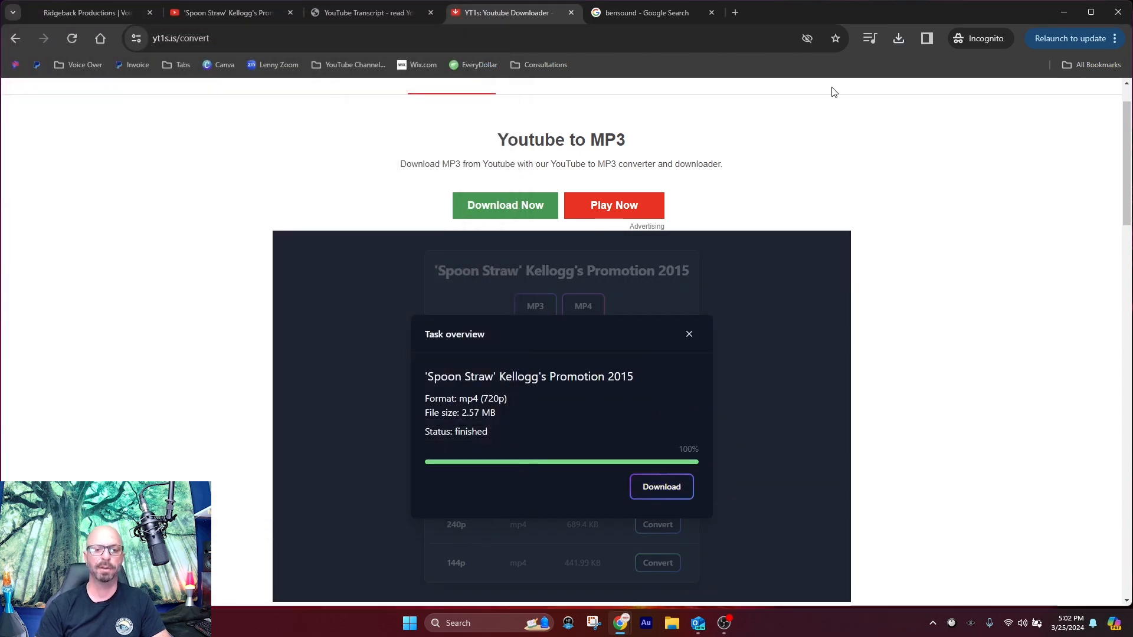
Open the Bensound site from the search results and filter its free music by the Children genre
left_click(629, 17)
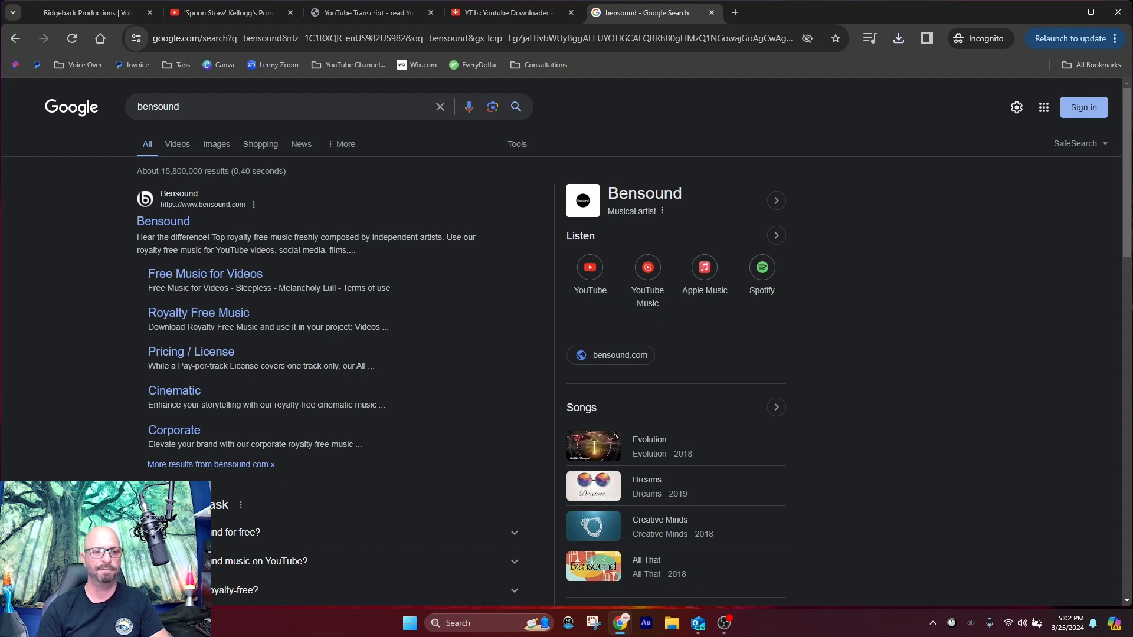
left_click(154, 227)
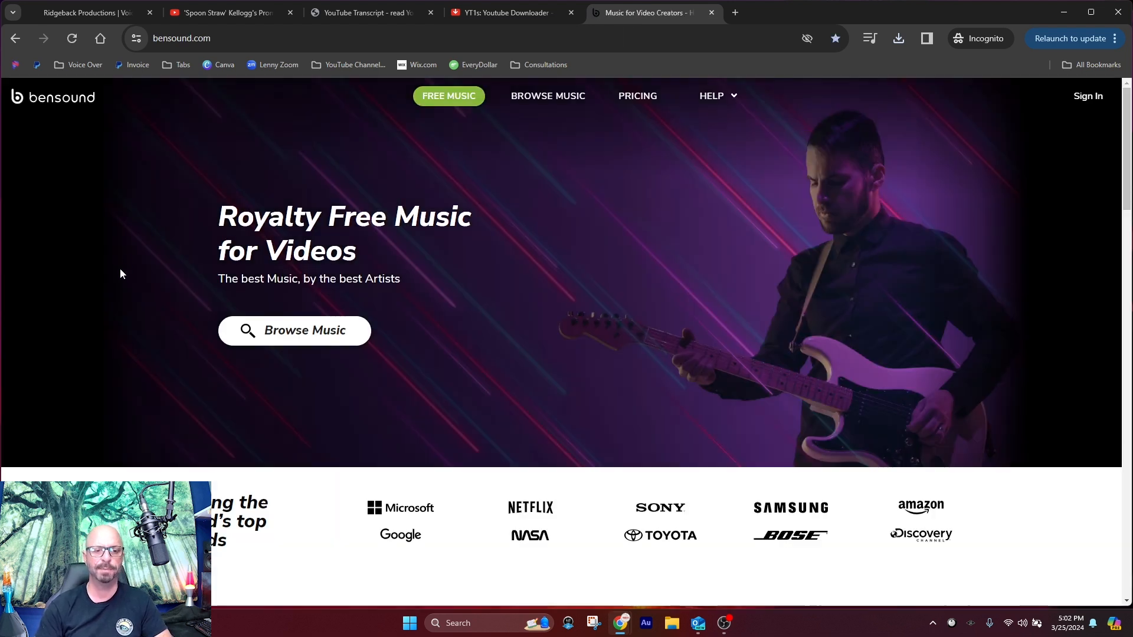
left_click(306, 335)
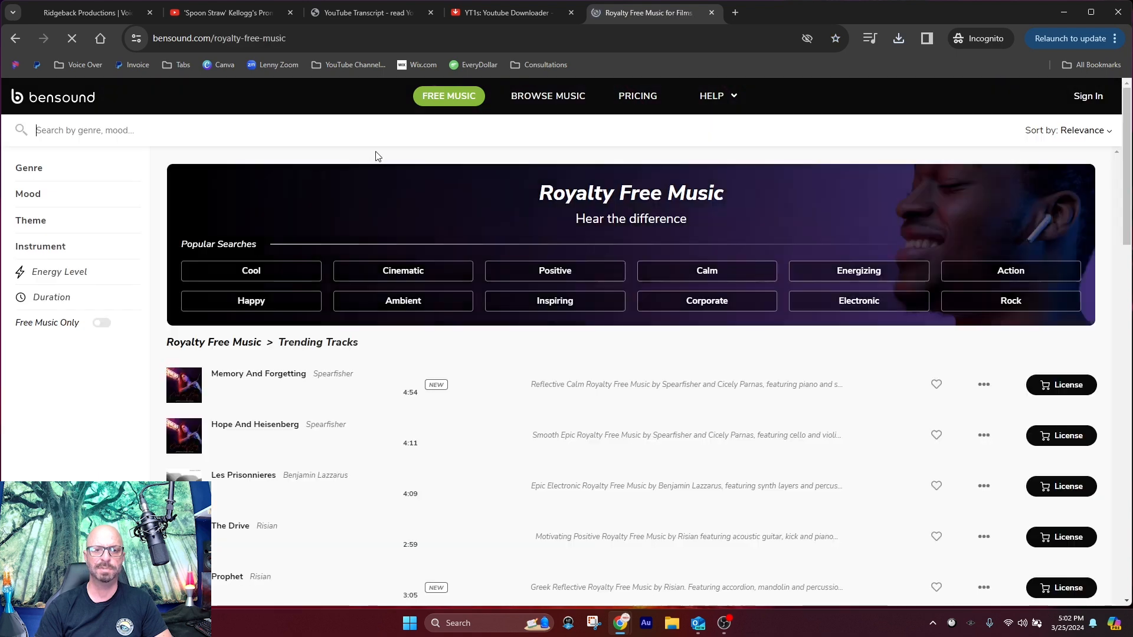
left_click(432, 97)
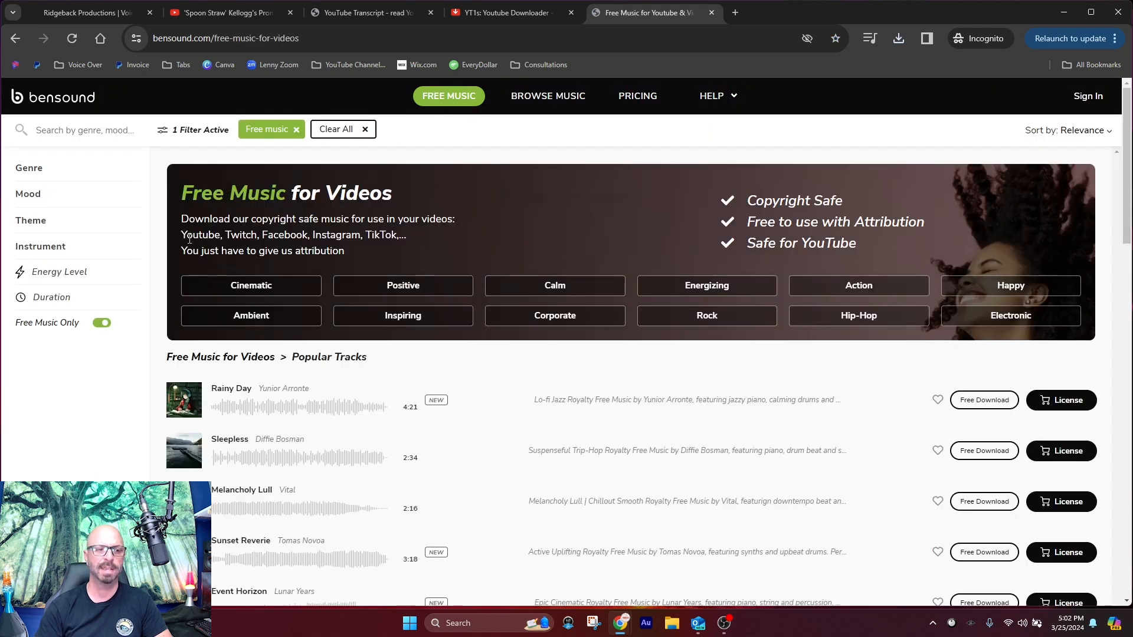
left_click(34, 171)
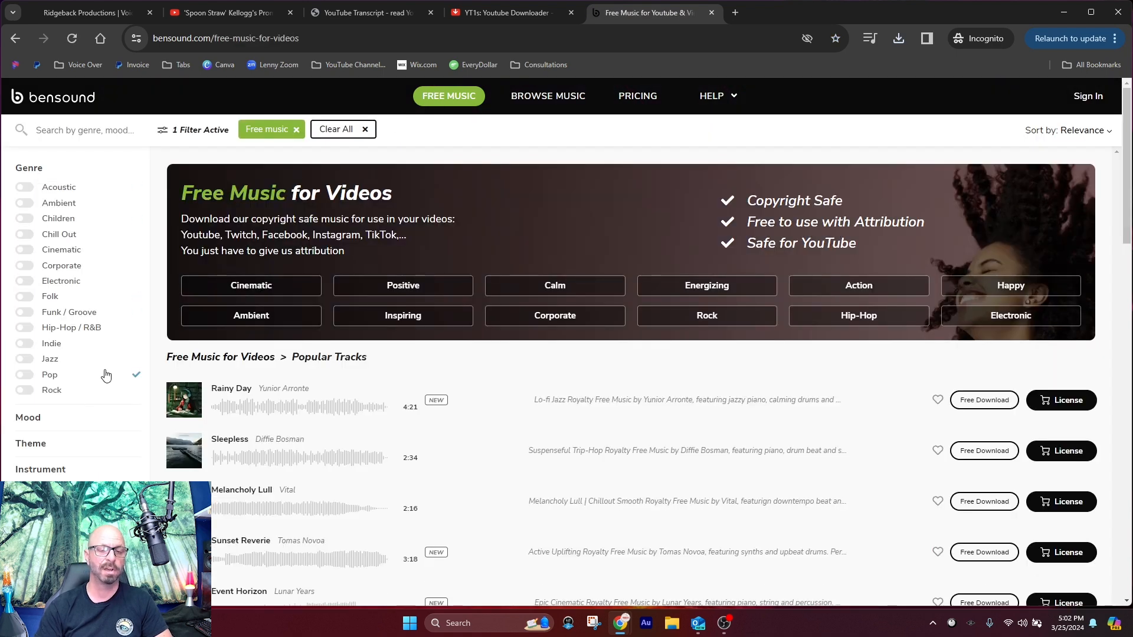
left_click(24, 224)
scroll(194, 299, "down", 2)
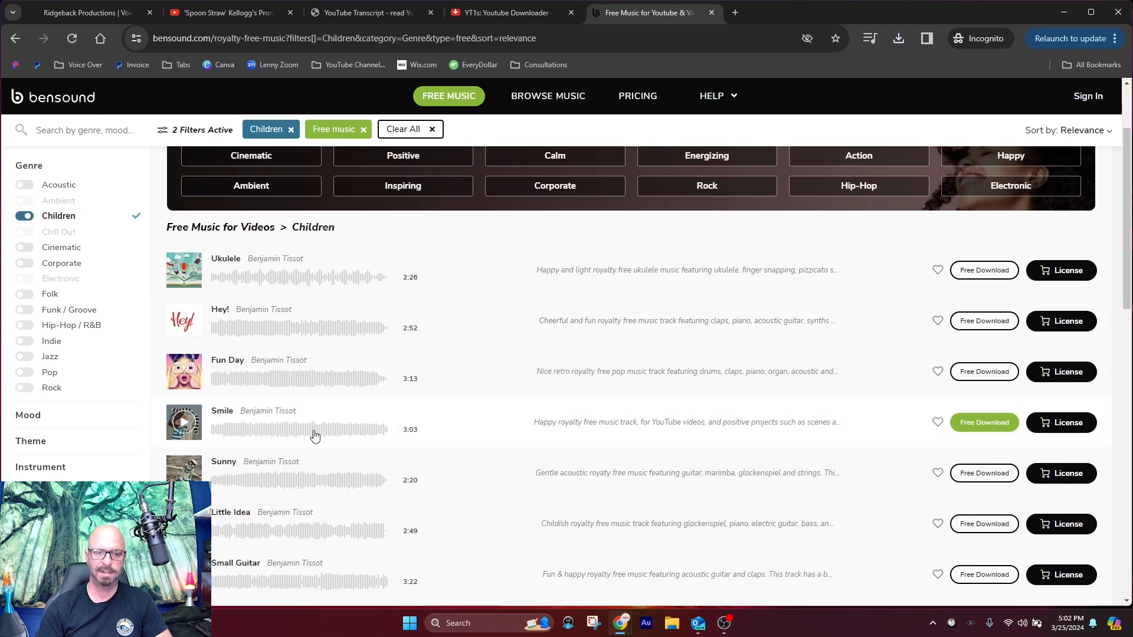
Preview the track Smile, then download it under the free license with attribution and save it as smile.mp3
left_click(183, 423)
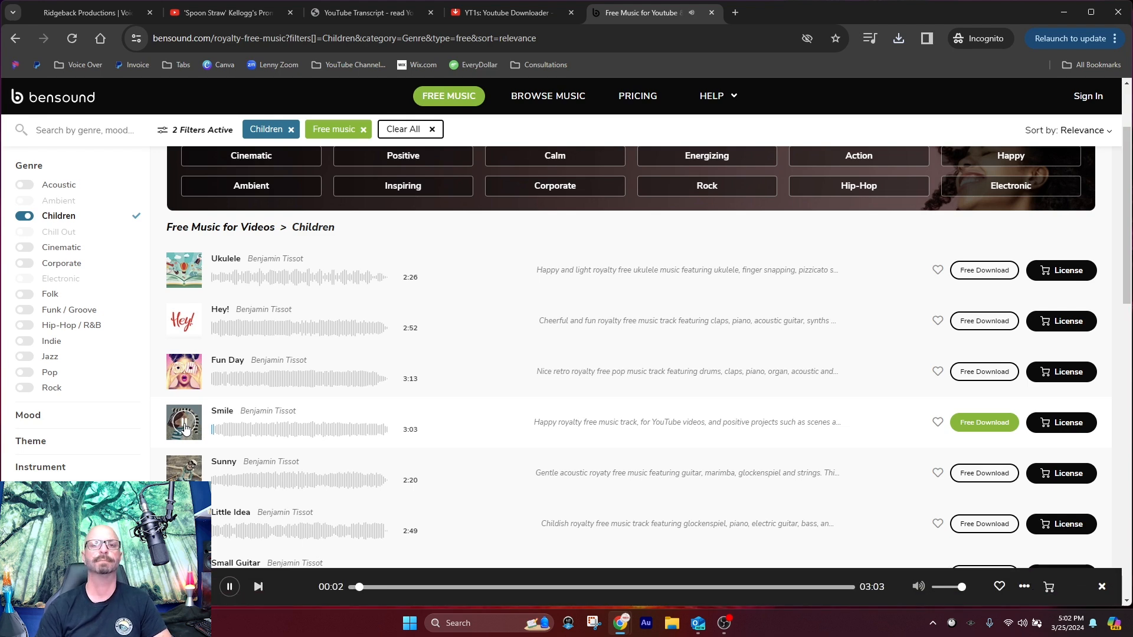
left_click(185, 425)
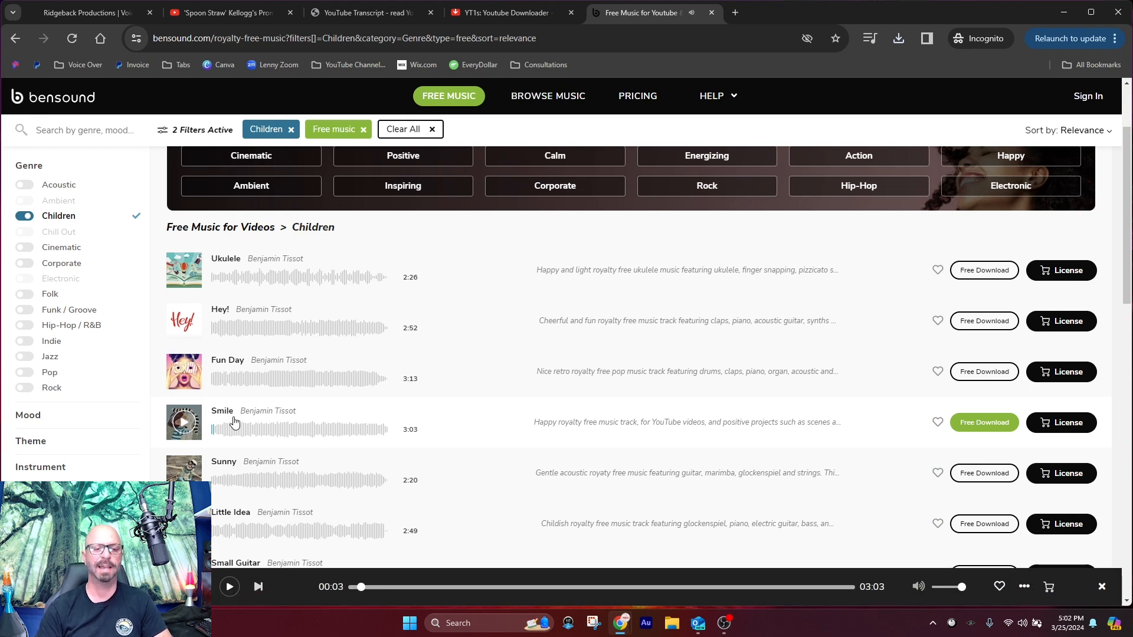
left_click(975, 428)
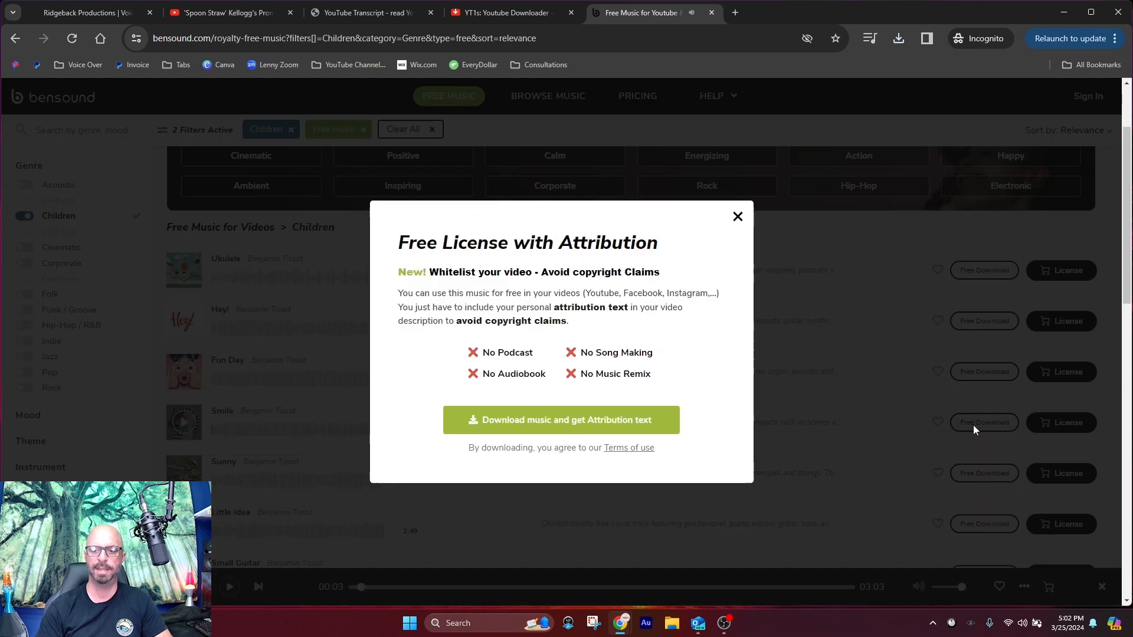
left_click(554, 421)
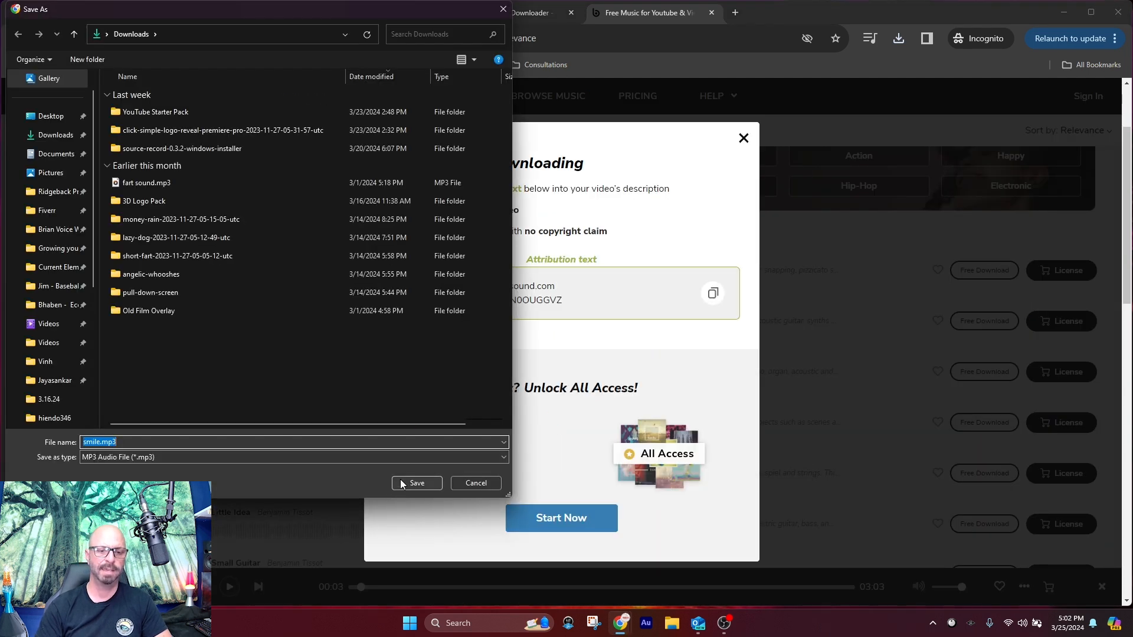
left_click(403, 484)
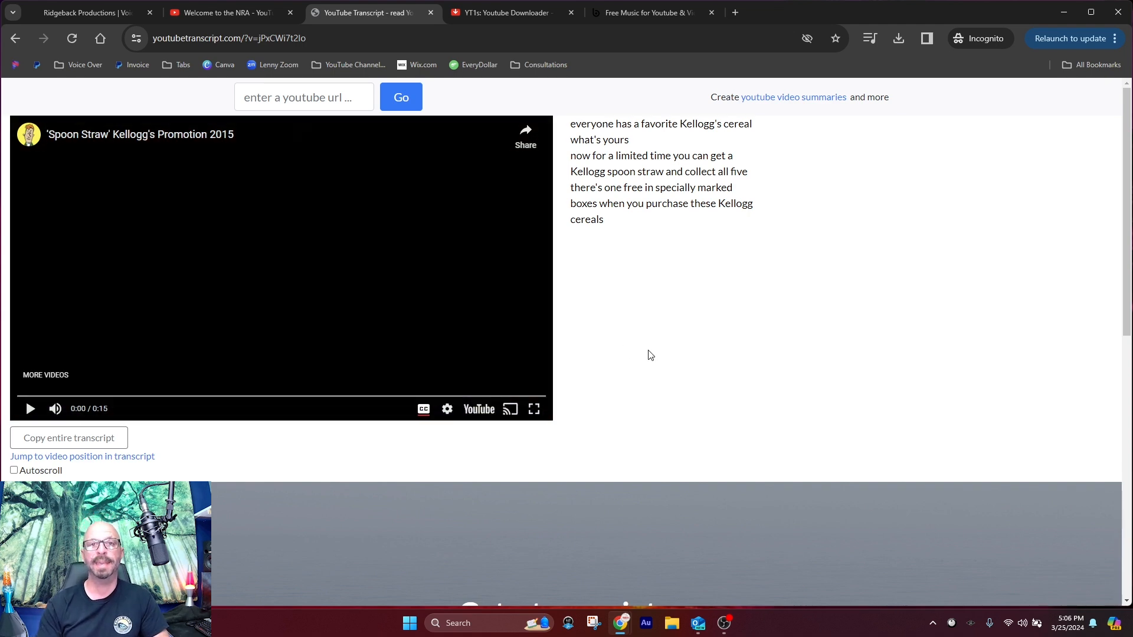
Play the 'Spoon Straw' commercial on the YouTube Transcript page to follow its transcript, then stop playback
left_click(30, 409)
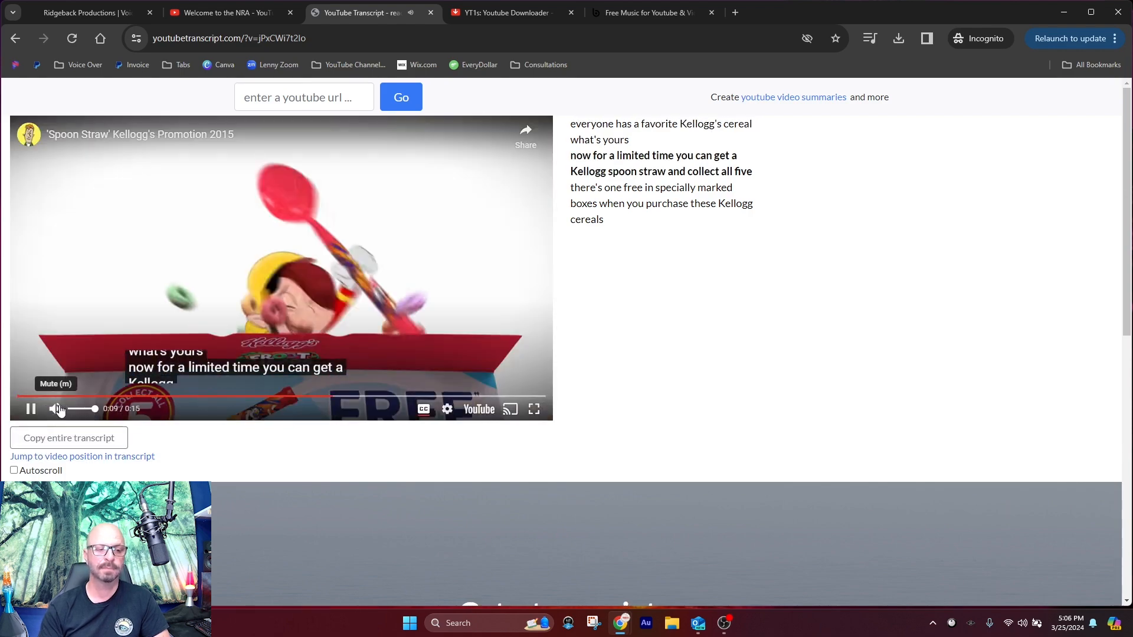
left_click(30, 409)
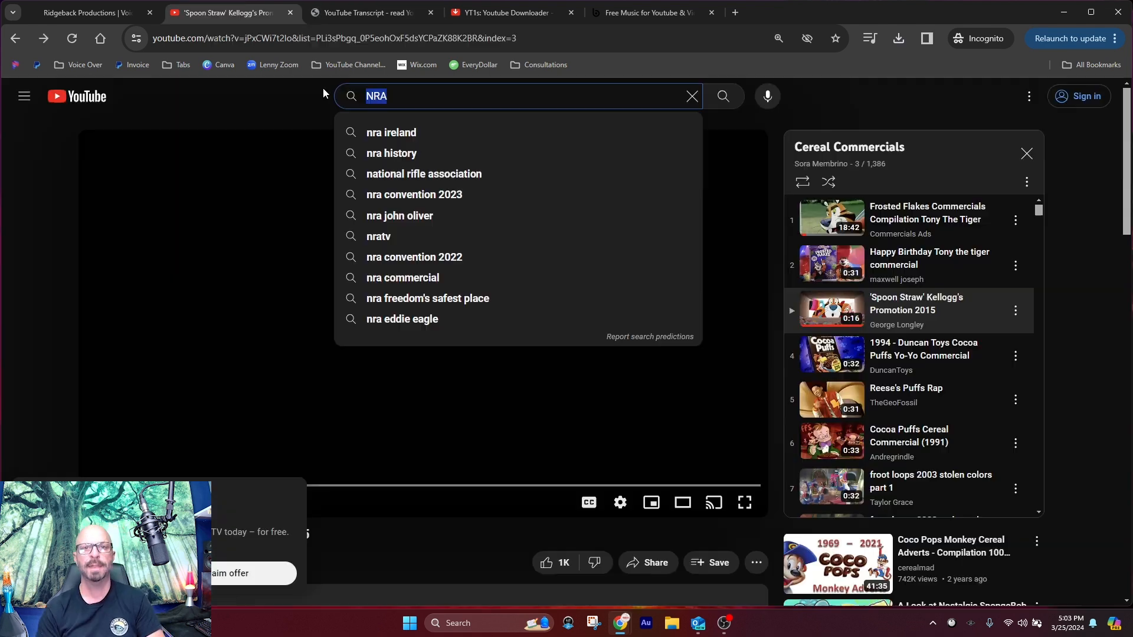
Search YouTube for "NRA commercial"
key("BackSpace")
key("BackSpace")
type("RA commercia")
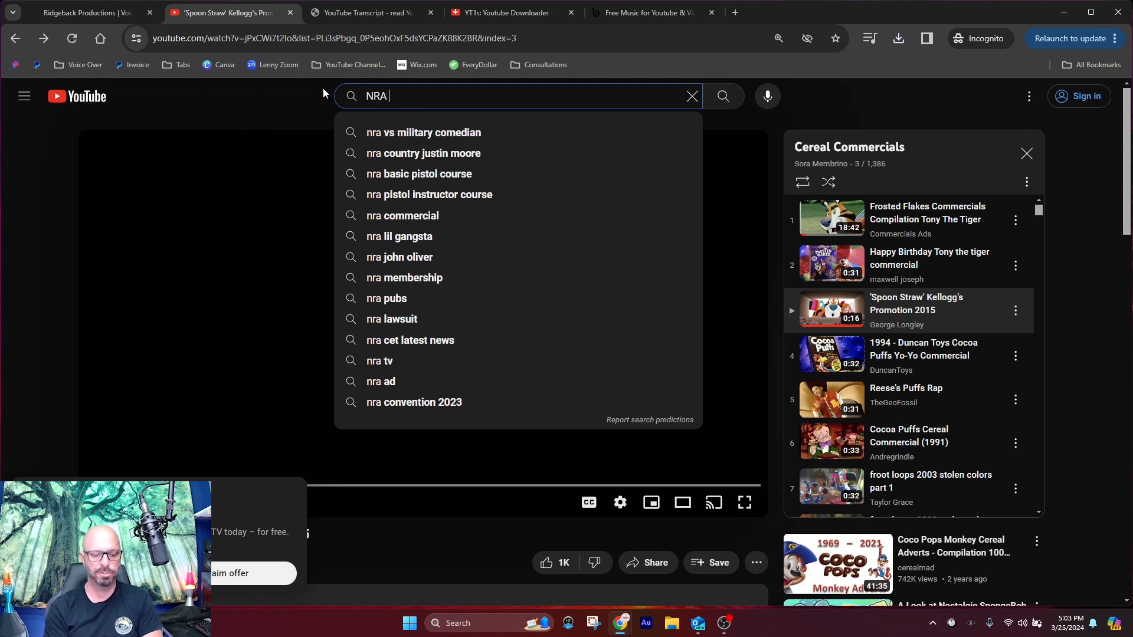
type("l")
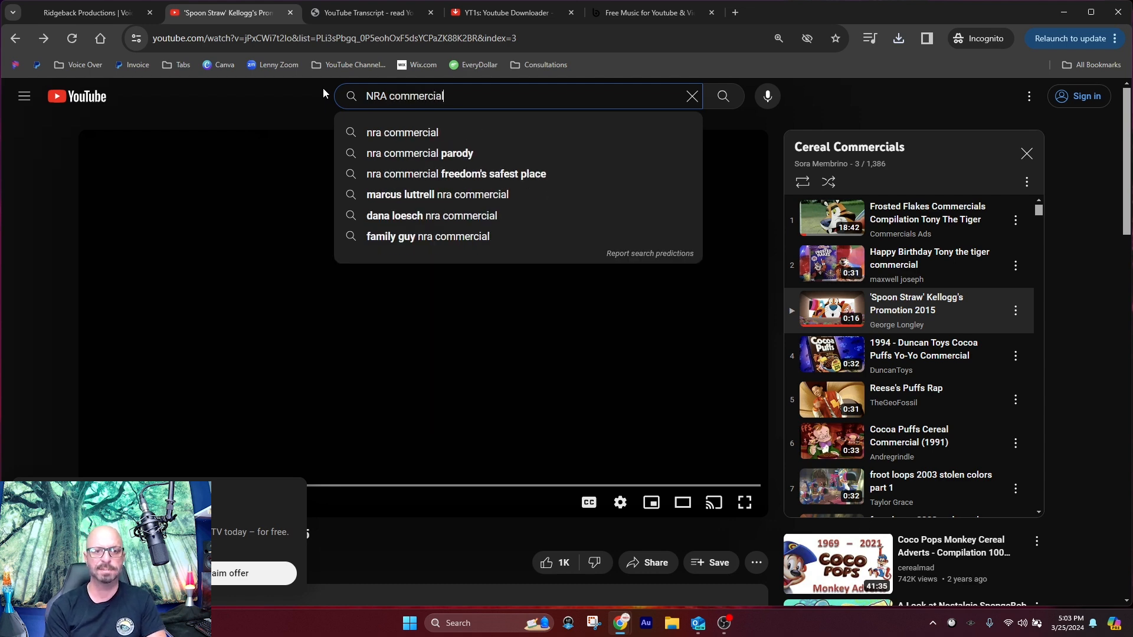
key("Return")
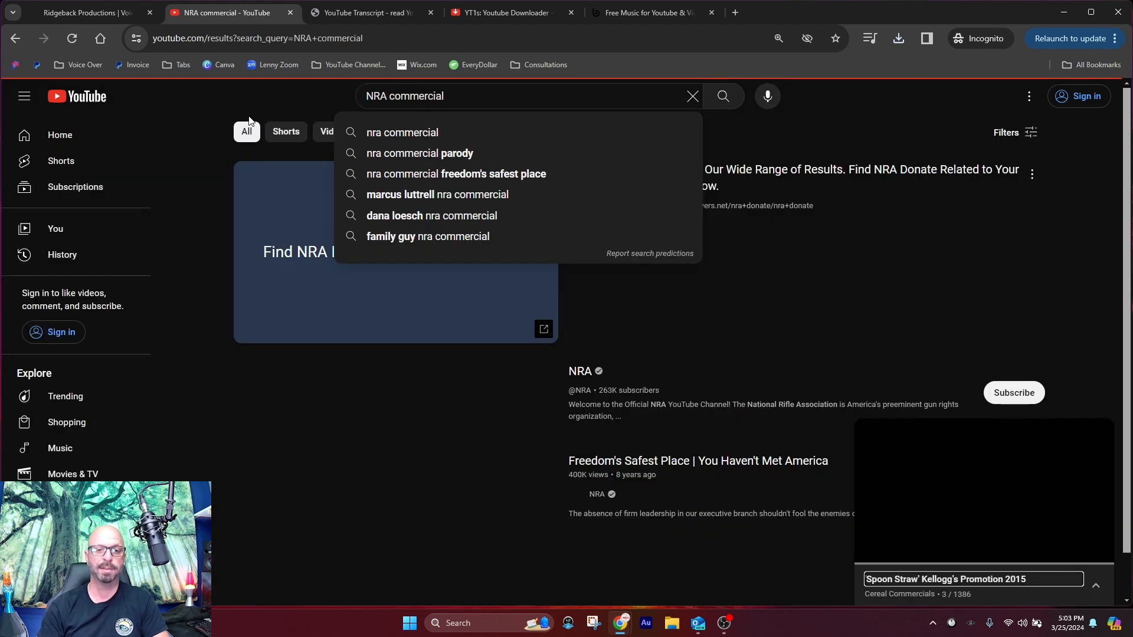
Look through the results for the 'Welcome to the NRA' video, open it and pause it
scroll(452, 385, "down", 5)
scroll(452, 385, "up", 2)
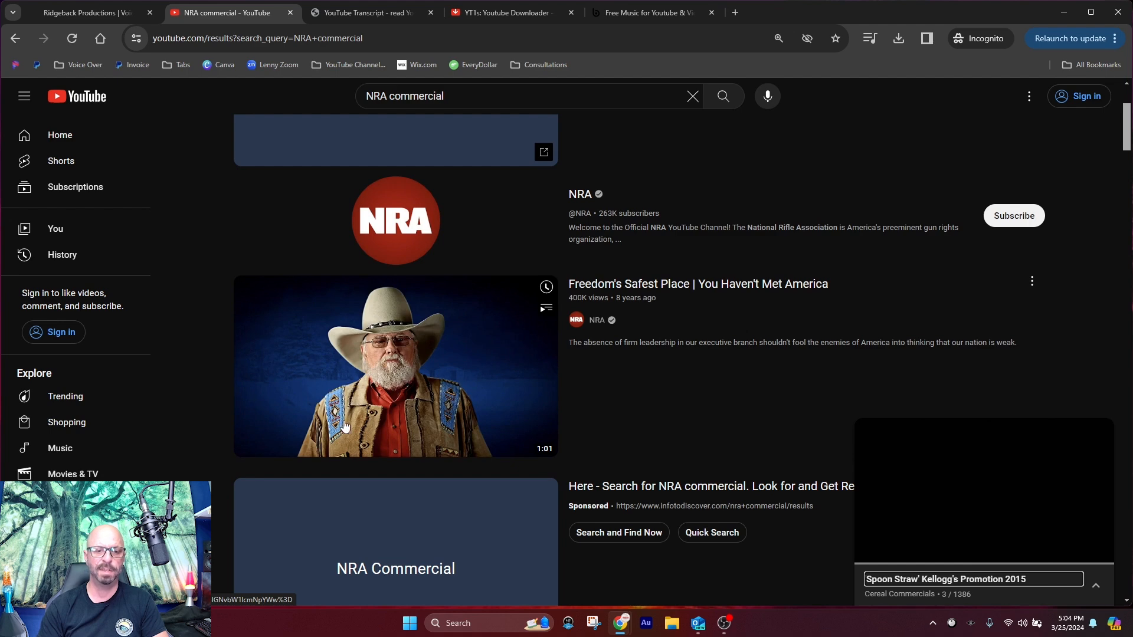
scroll(400, 398, "down", 5)
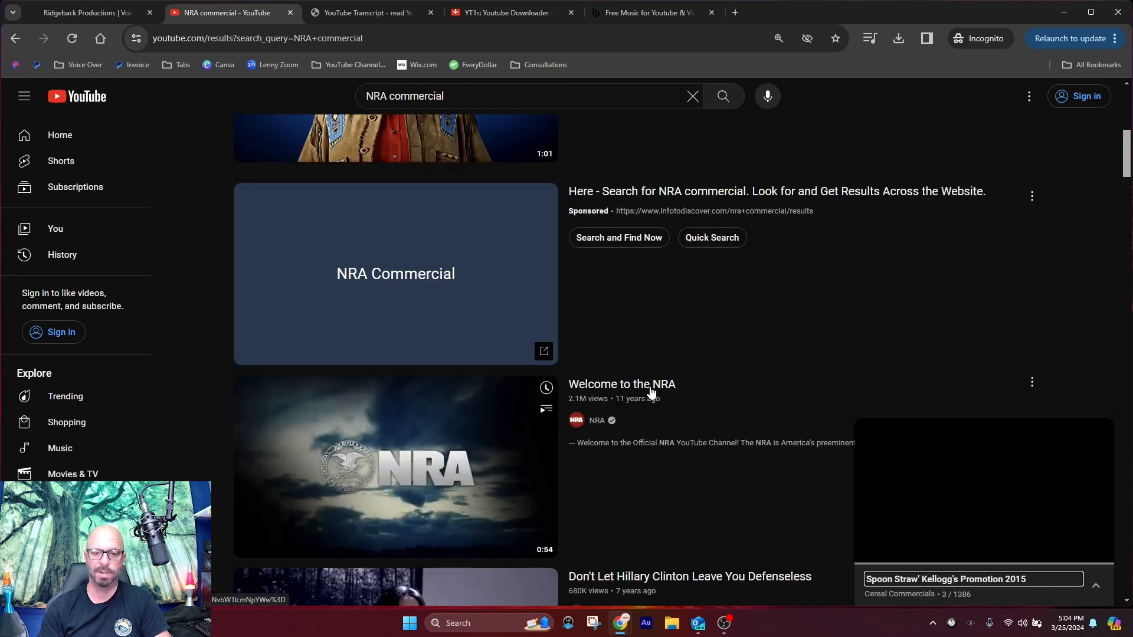
left_click(430, 474)
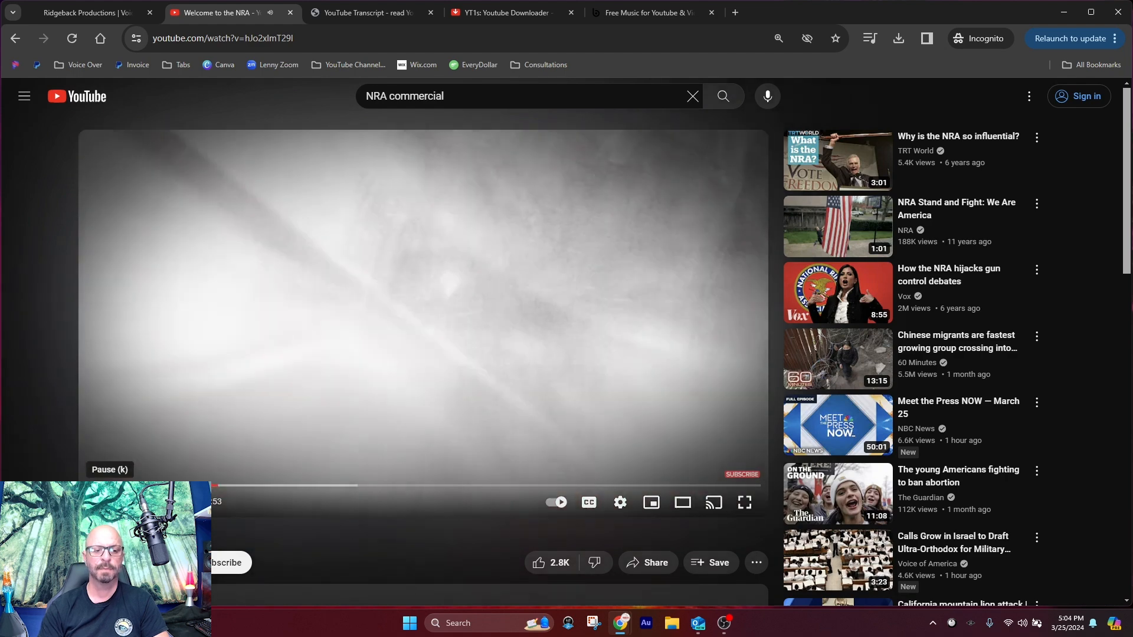
left_click(100, 502)
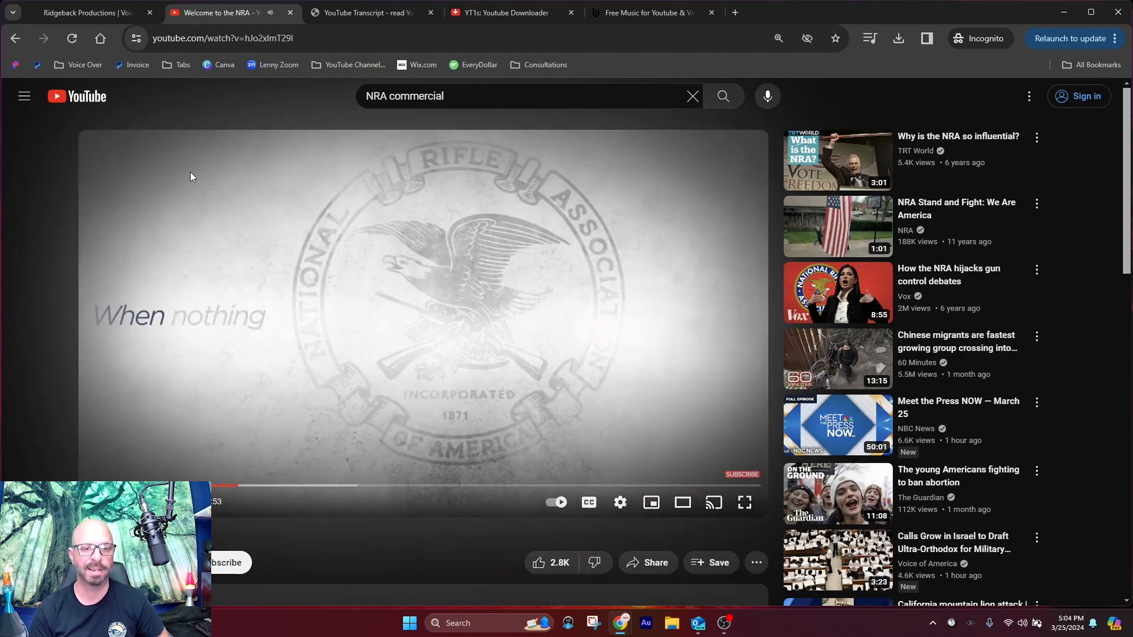
Copy the 'Welcome to the NRA' video's URL and submit it to the YT1s downloader for conversion
left_click(238, 41)
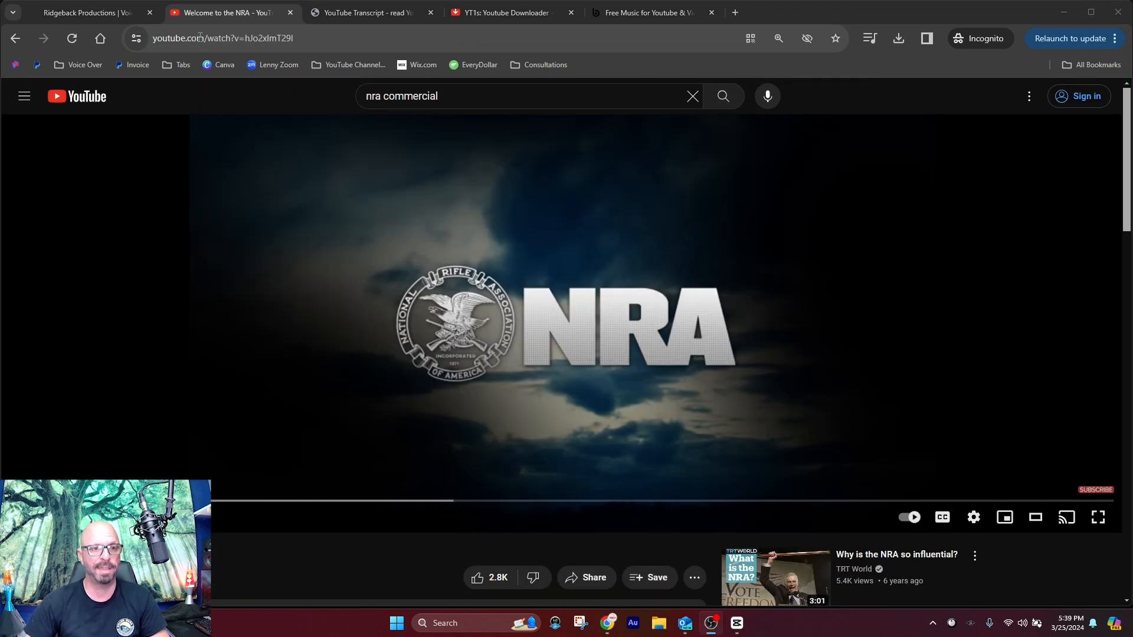
left_click(199, 37)
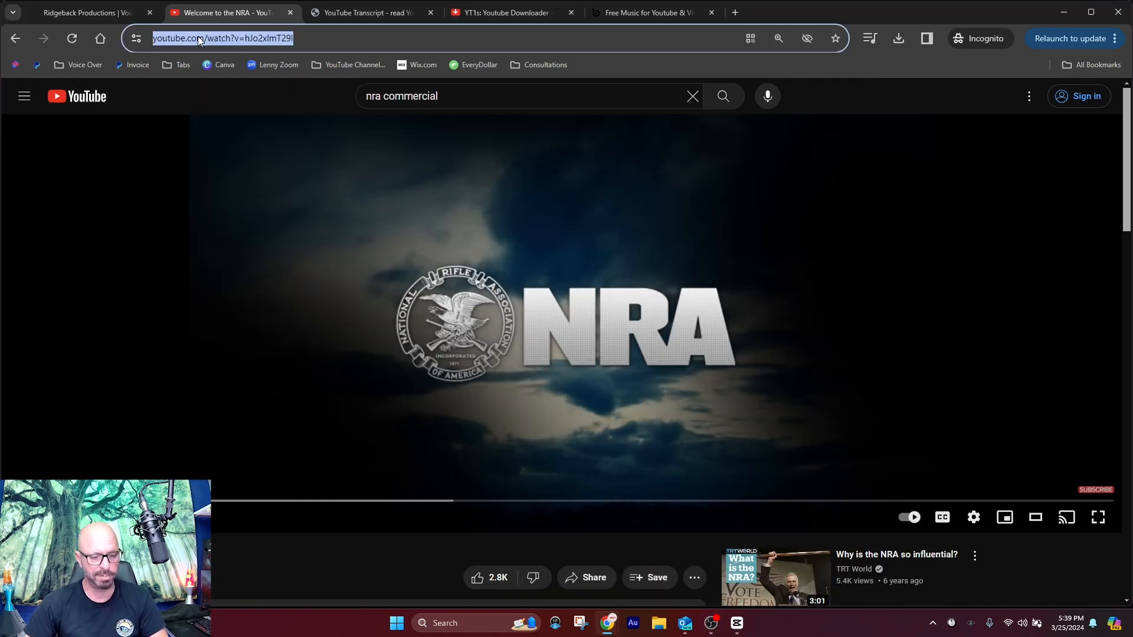
left_click(494, 16)
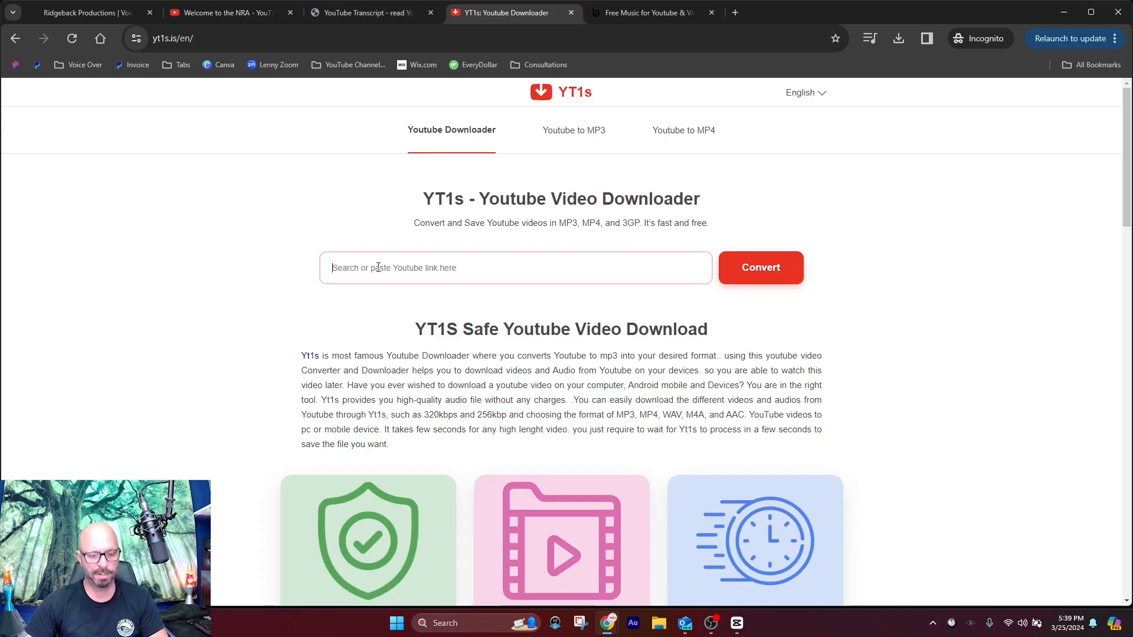
key("ctrl+v")
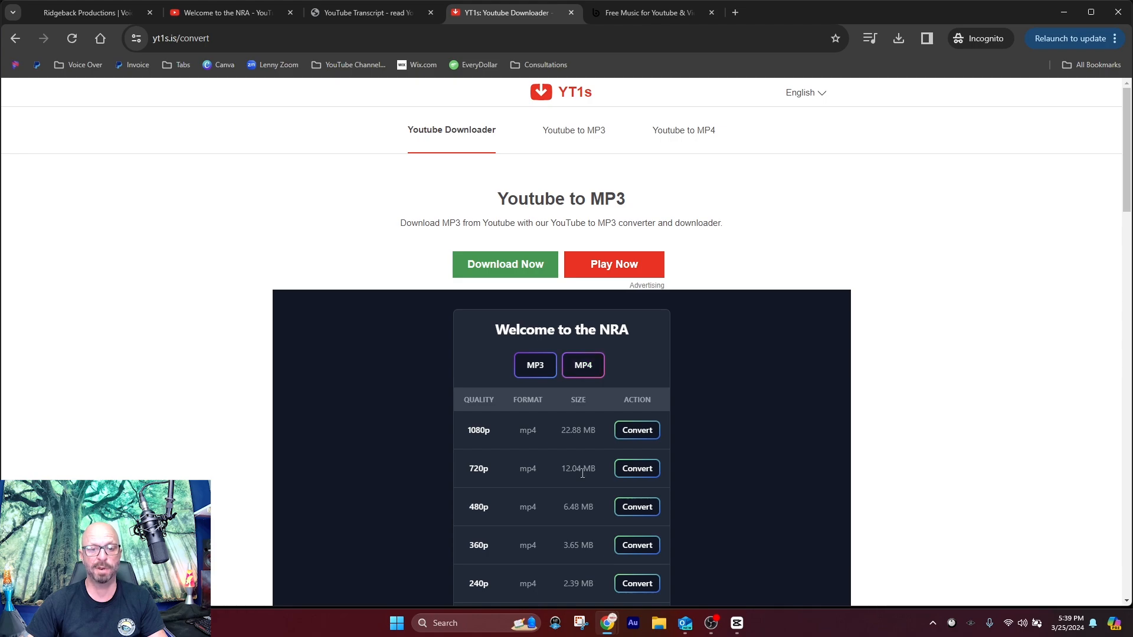
Convert the video to 720p MP4 and save it as Welcome to the NRA.mp4 in the 1st Impression Video Demo Reel folder
left_click(627, 472)
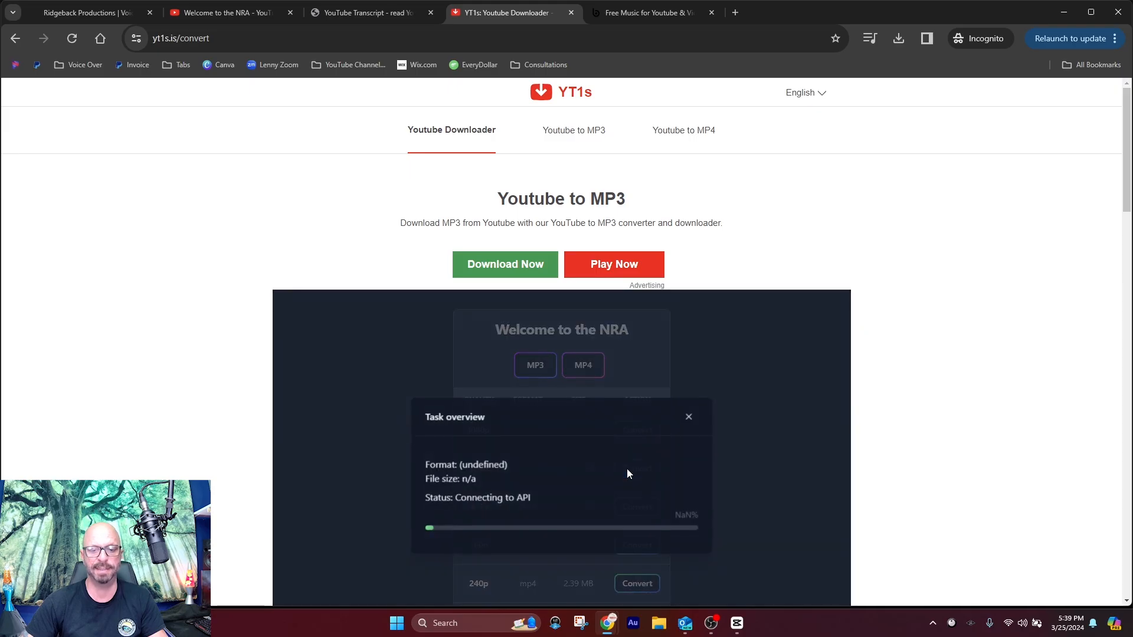
left_click(662, 548)
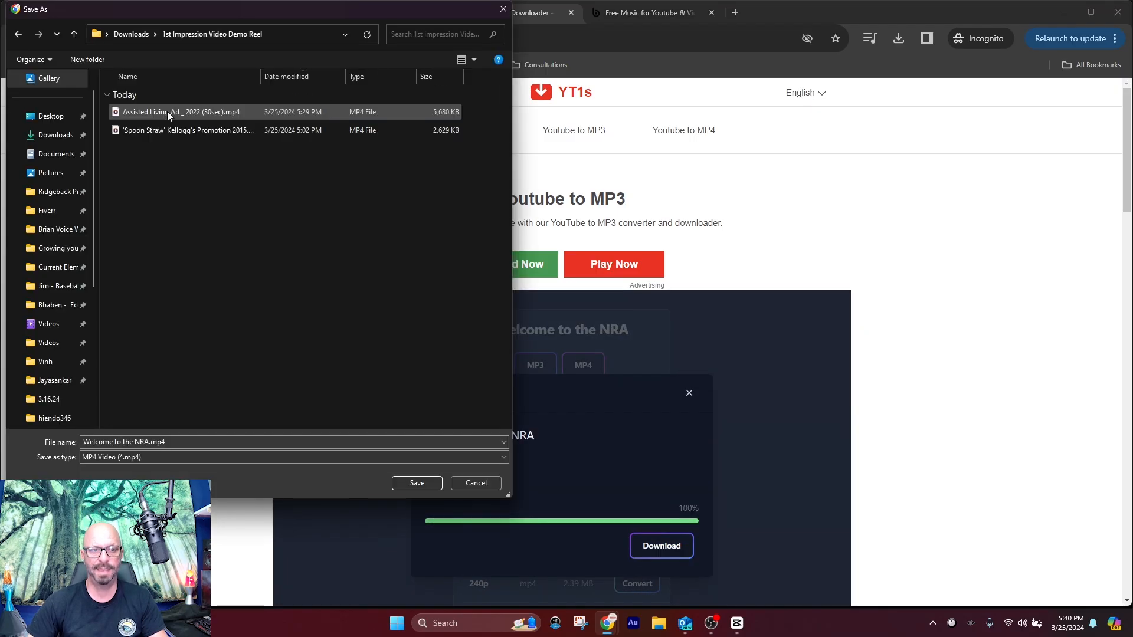
left_click(417, 482)
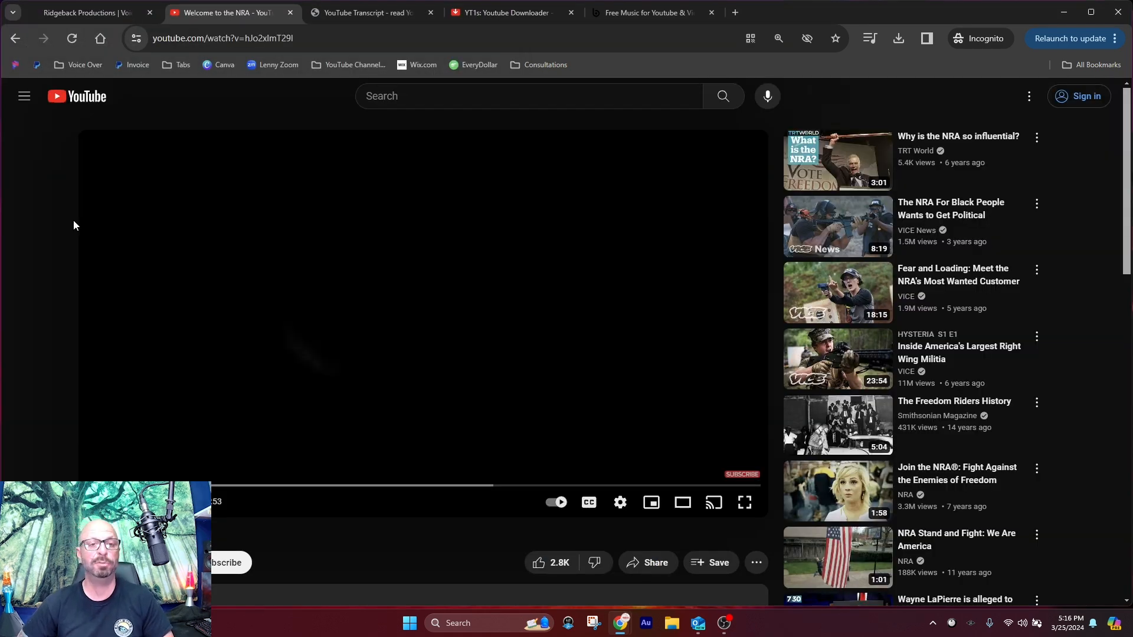
Show the 'Welcome to the NRA' video in theater mode on YouTube
key("t")
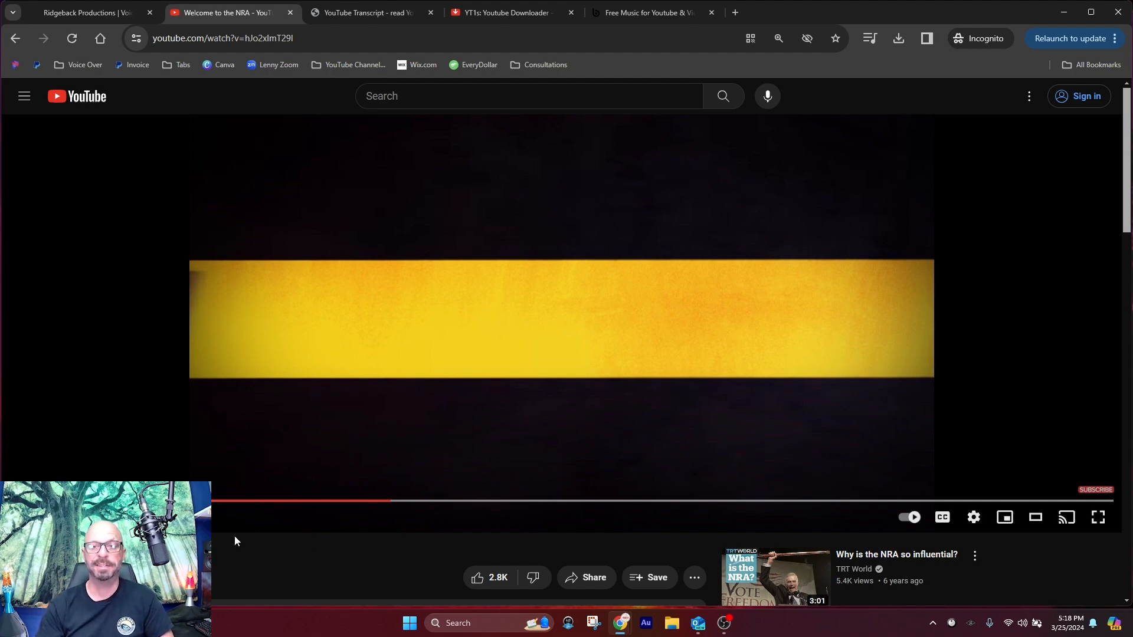
Return to Bensound, browse its royalty free music and search for "elevate"
left_click(633, 14)
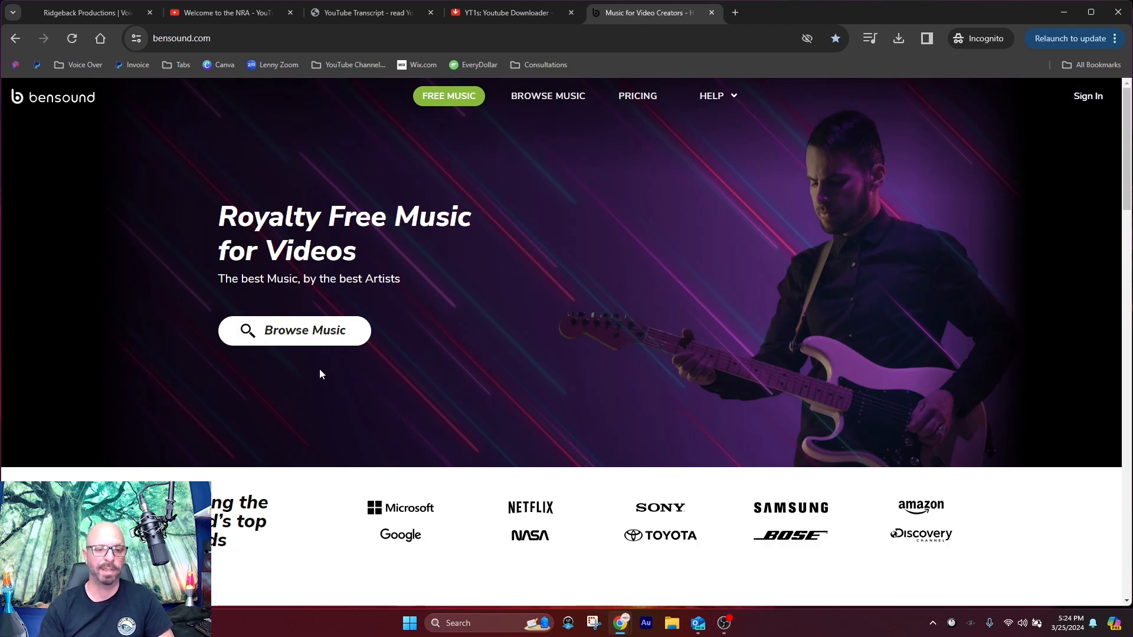
left_click(285, 340)
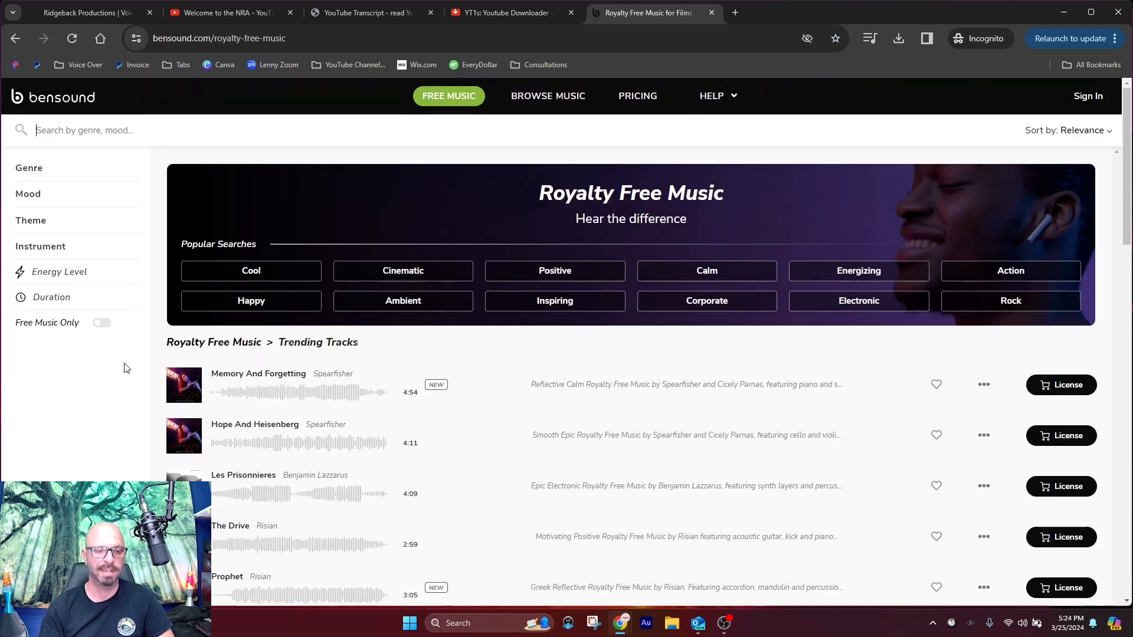
left_click(34, 172)
left_click(29, 169)
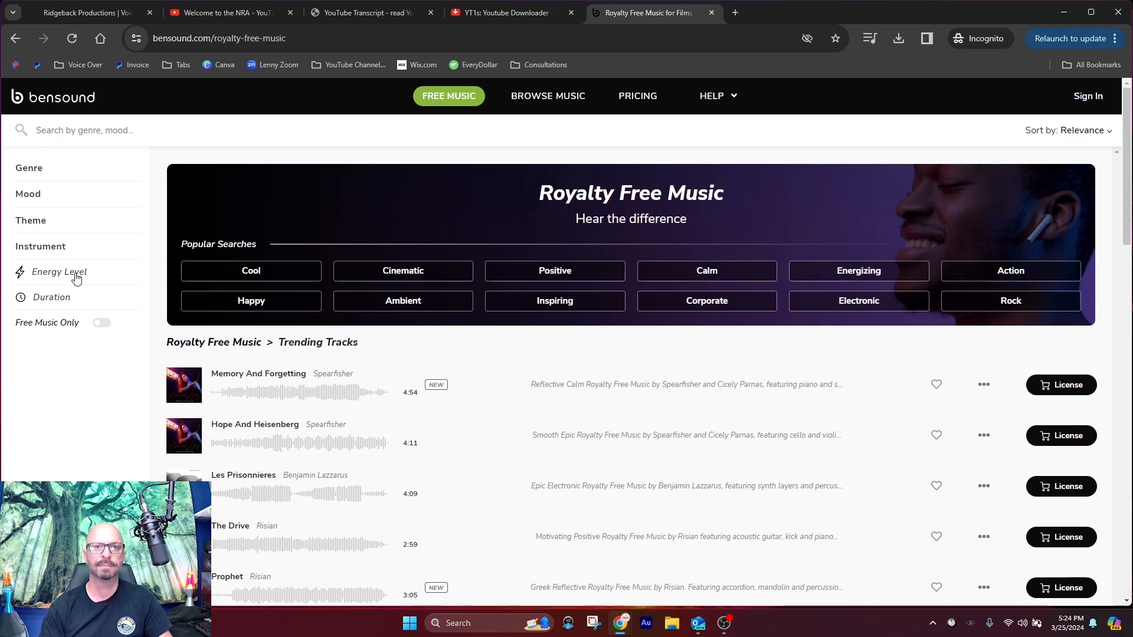
left_click(140, 130)
type("elevate")
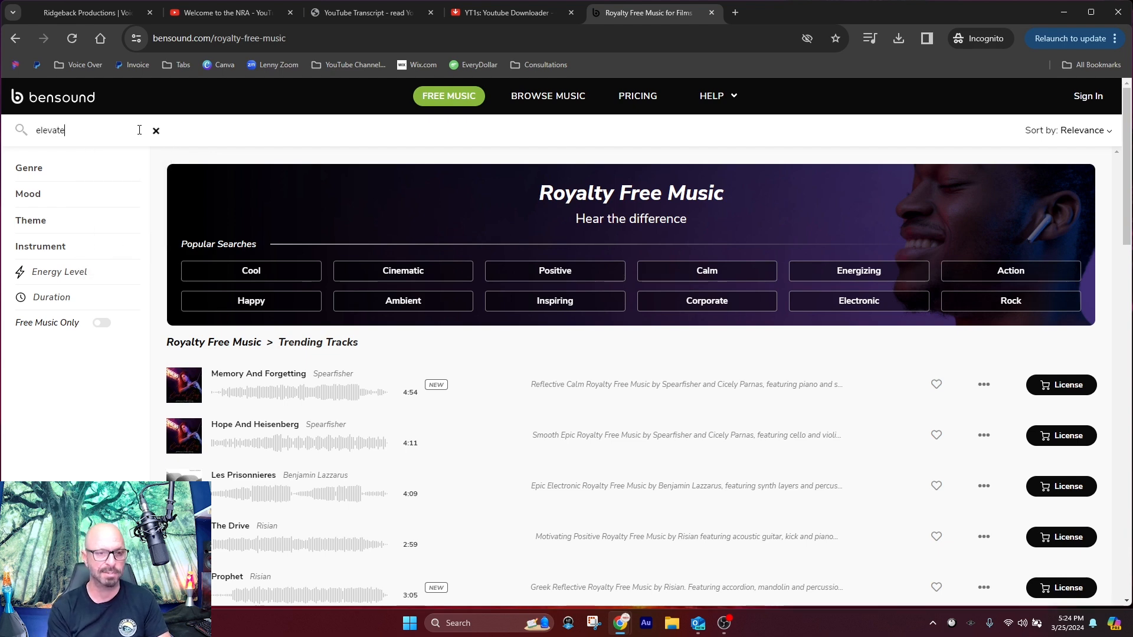
key("Return")
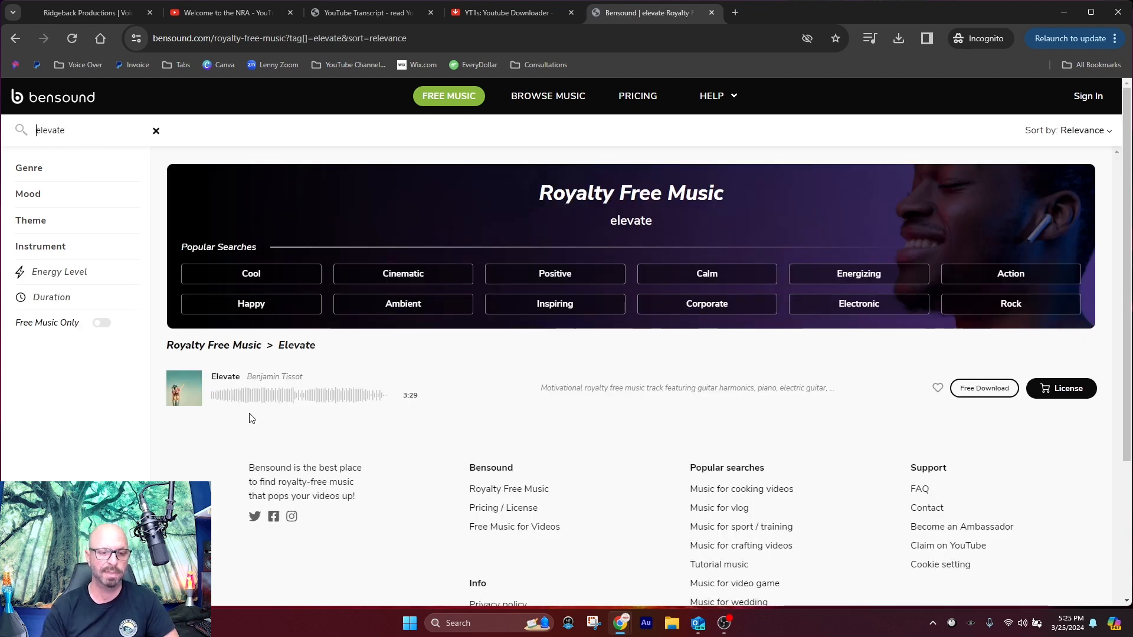
Download the free version of the Elevate track as elevate.mp3 and copy its attribution text
left_click(989, 389)
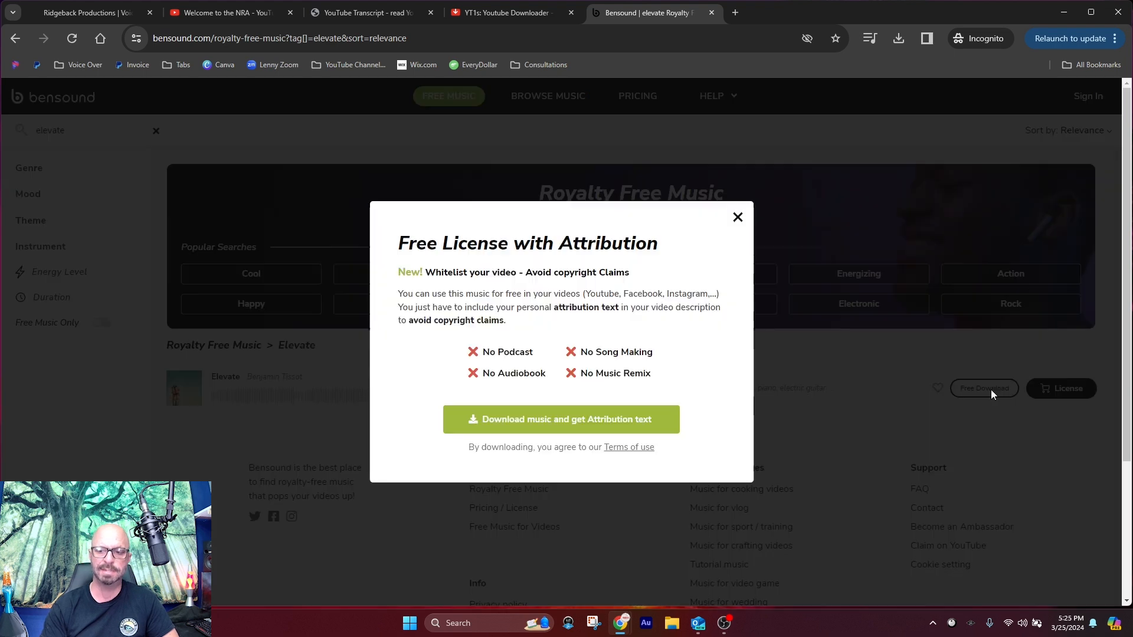
left_click(589, 424)
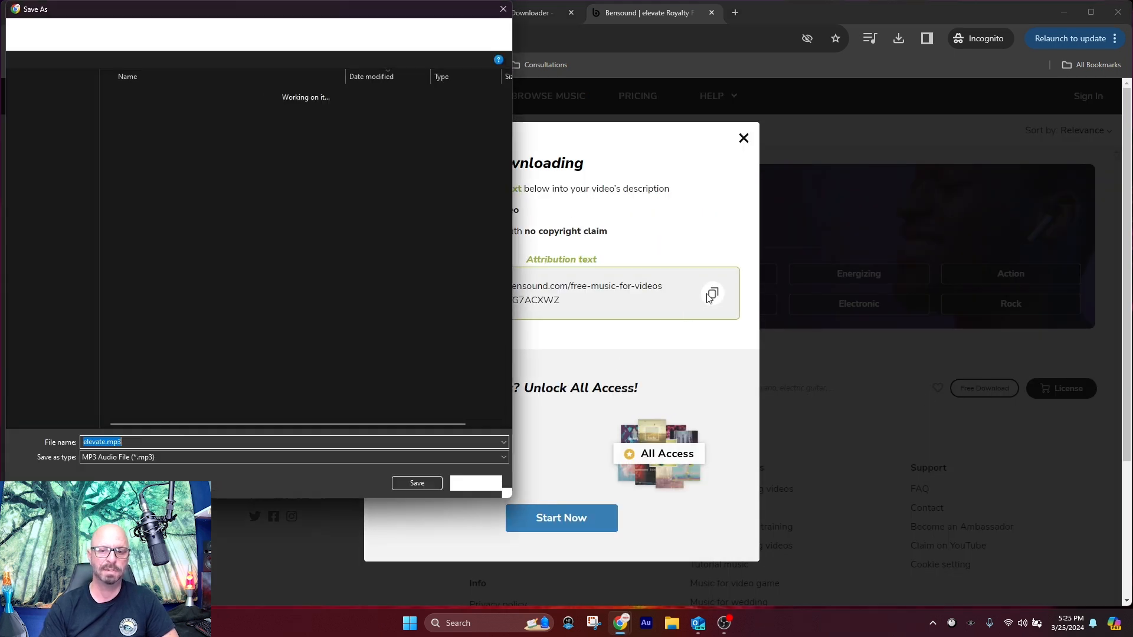
key("Return")
left_click(713, 293)
left_click(743, 138)
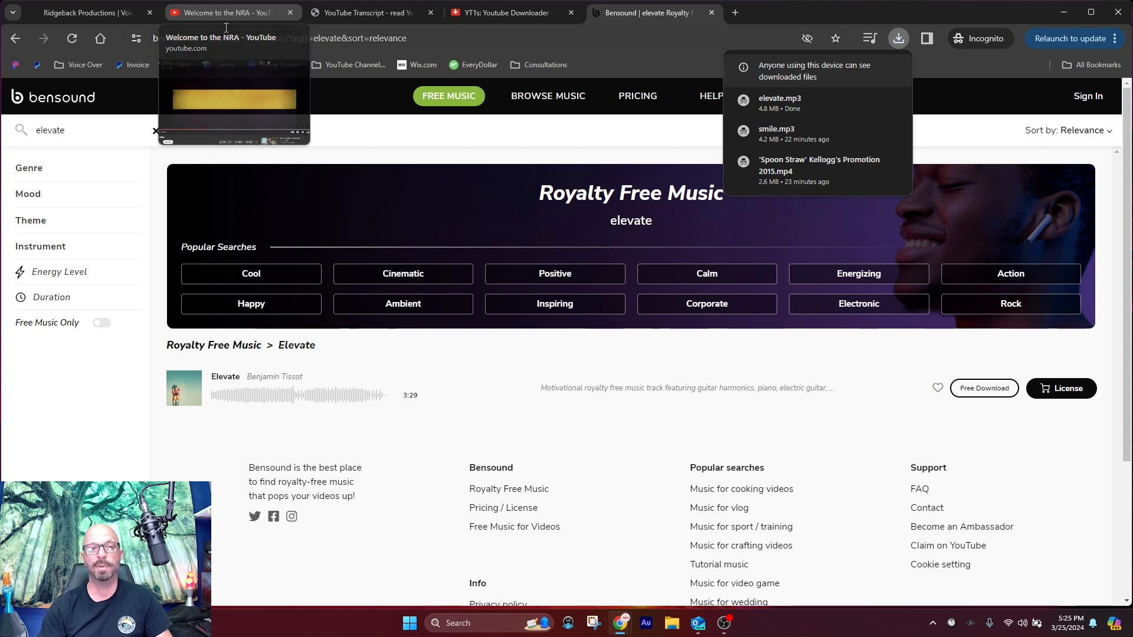
Return to YouTube and search for "elderly care commercial"
left_click(221, 15)
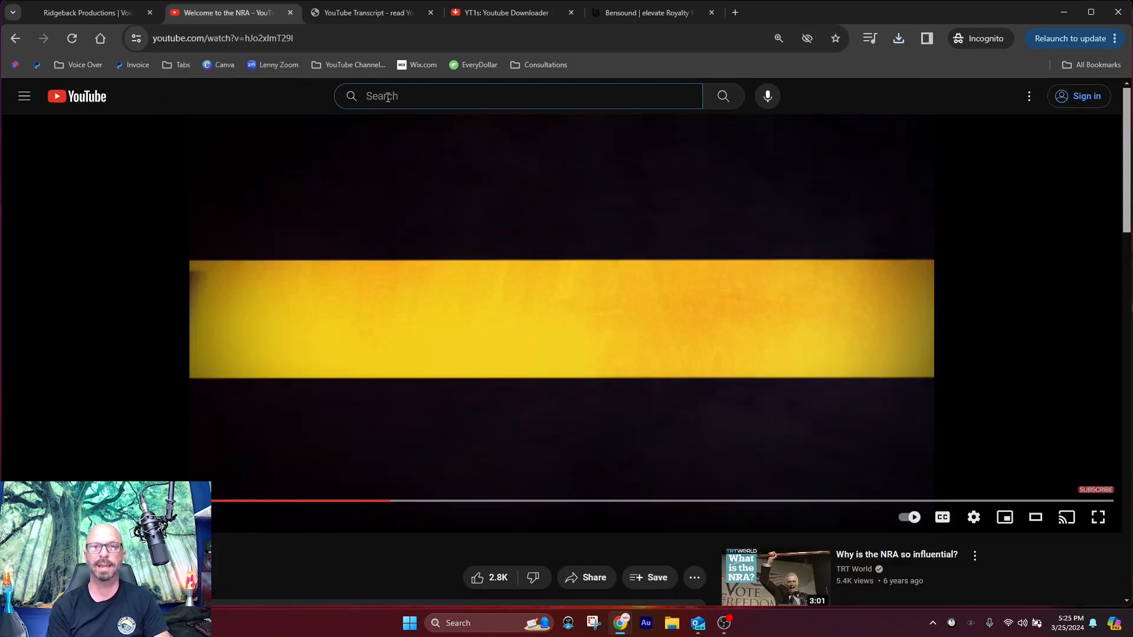
type("ELDERLY ")
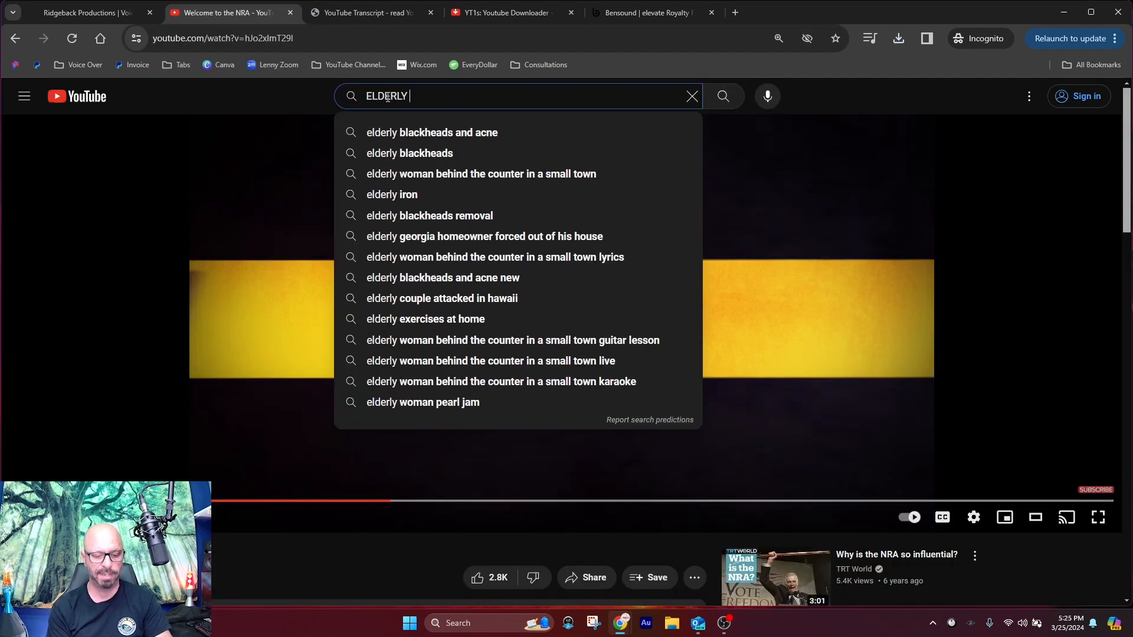
type("CARE COM")
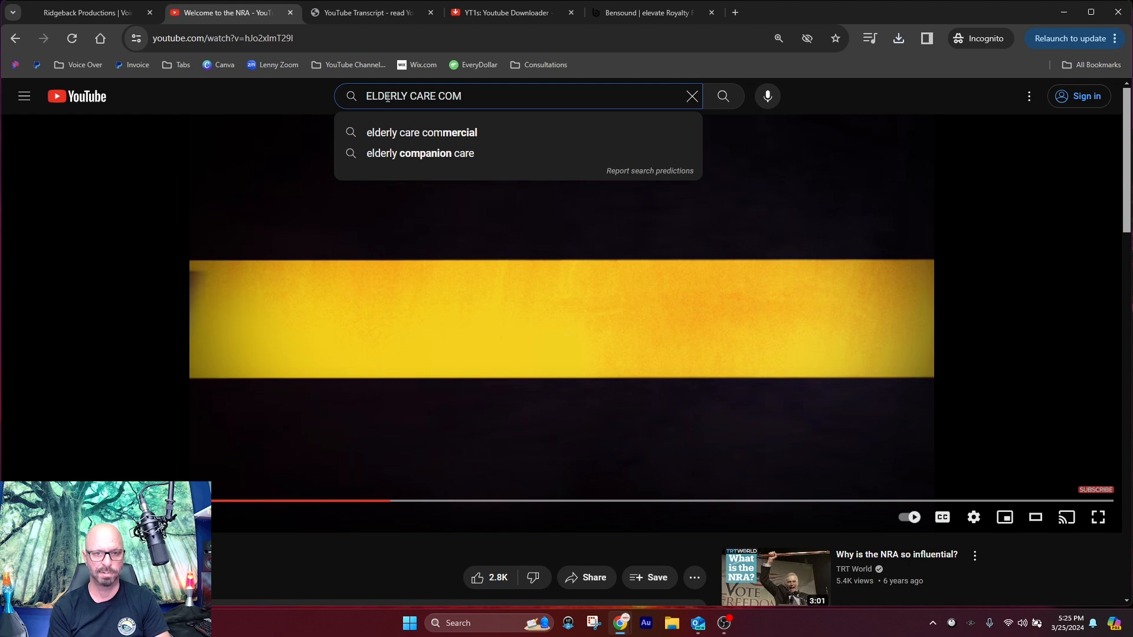
left_click(422, 132)
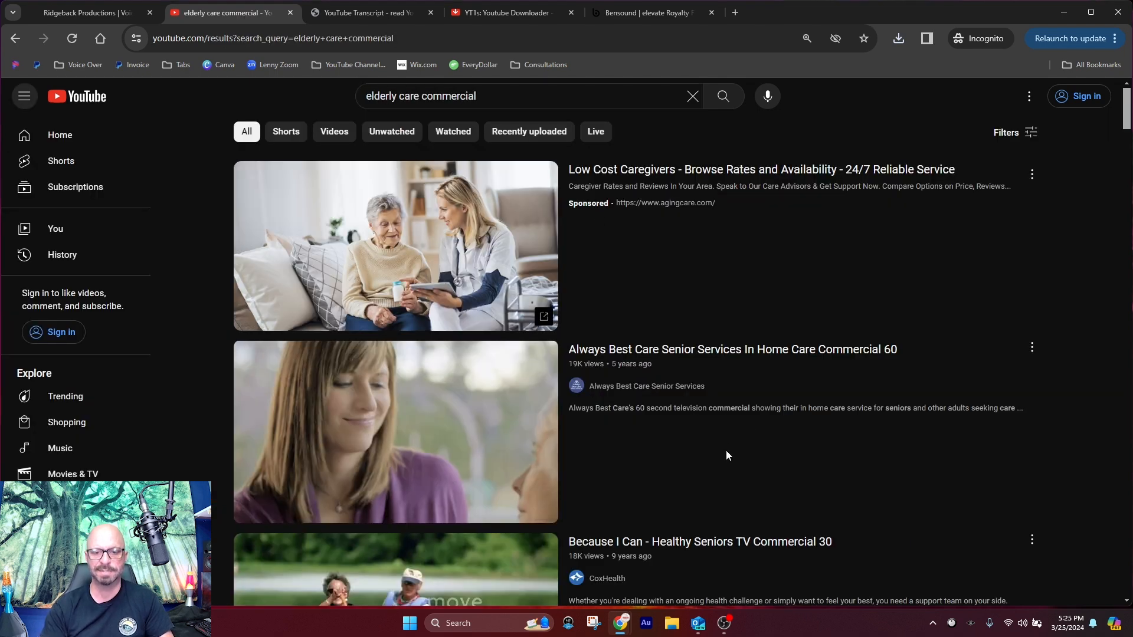
Browse the search results and open the Belmont Village video 'Assisted Living Ad | 2022 (30sec)'
scroll(727, 452, "down", 1)
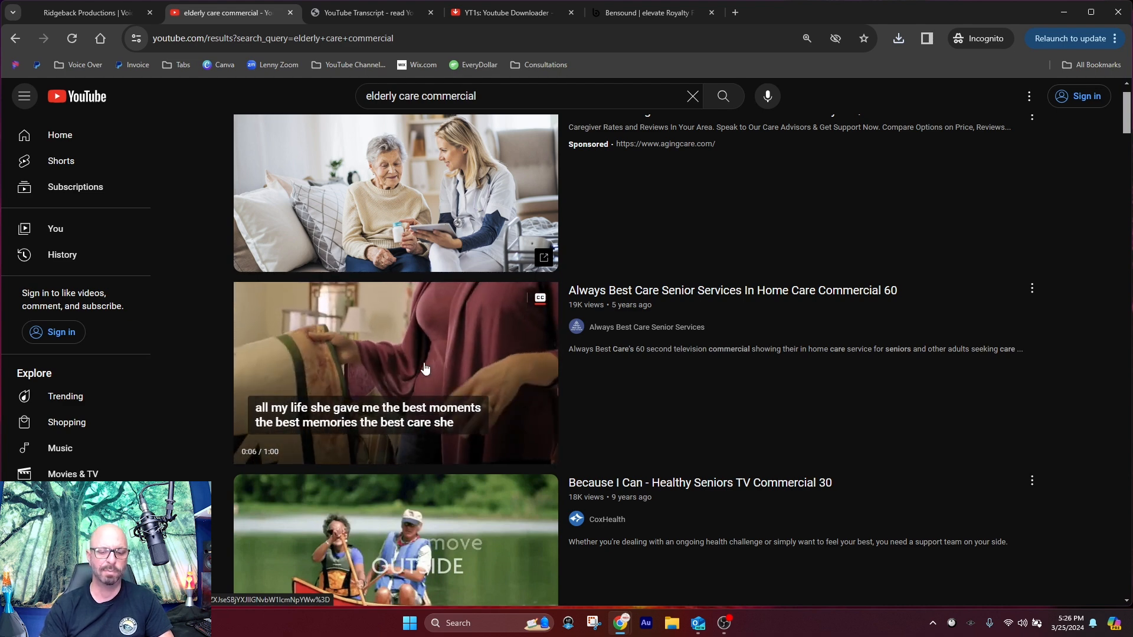
scroll(589, 388, "down", 3)
scroll(629, 434, "down", 7)
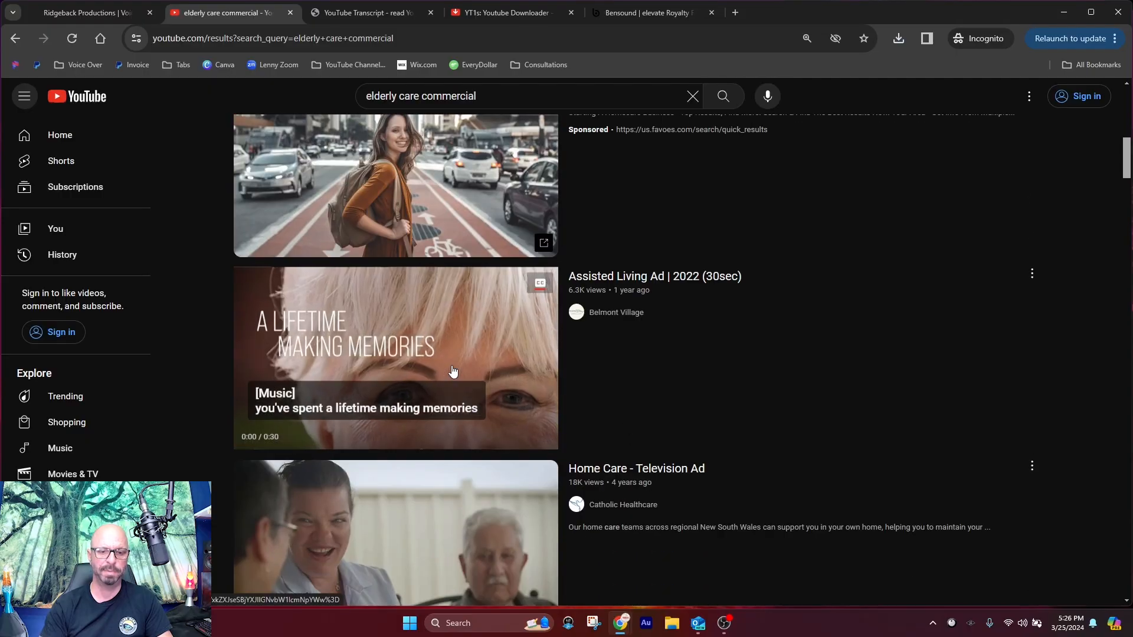
left_click(460, 350)
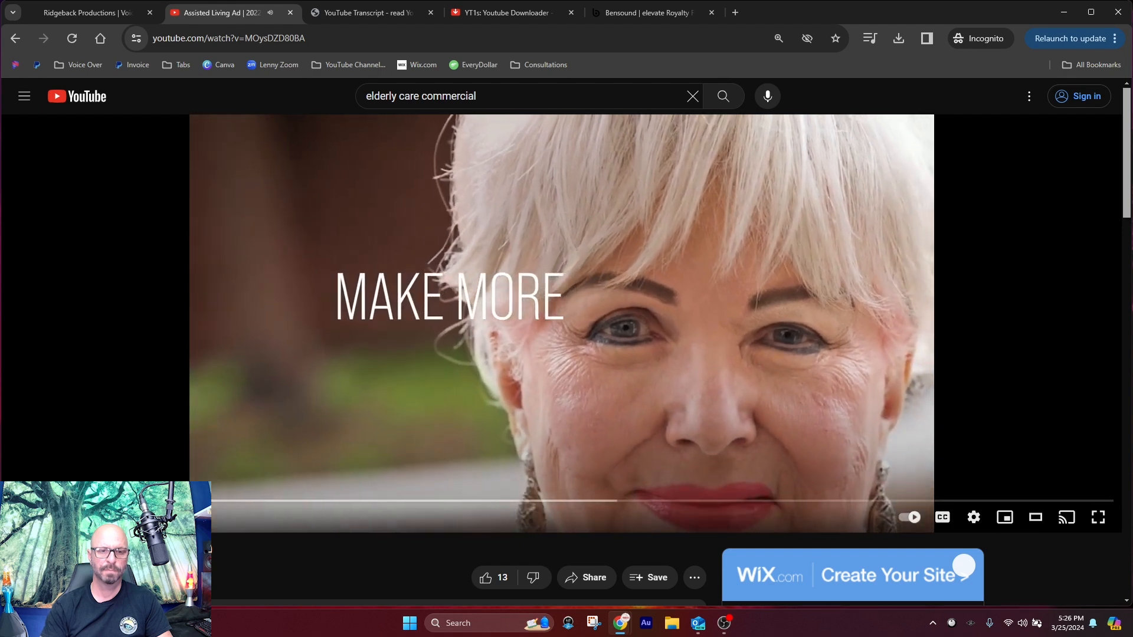
Generate the Assisted Living Ad's transcript from its URL in YouTube Transcript and play part of the video alongside the text
left_click(178, 39)
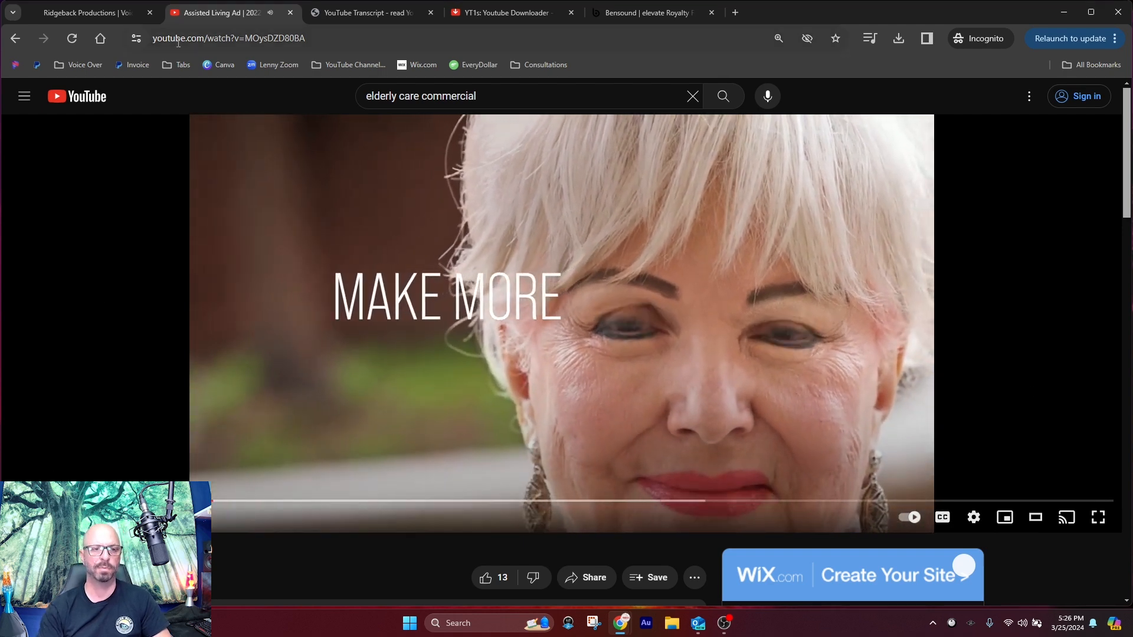
left_click(366, 13)
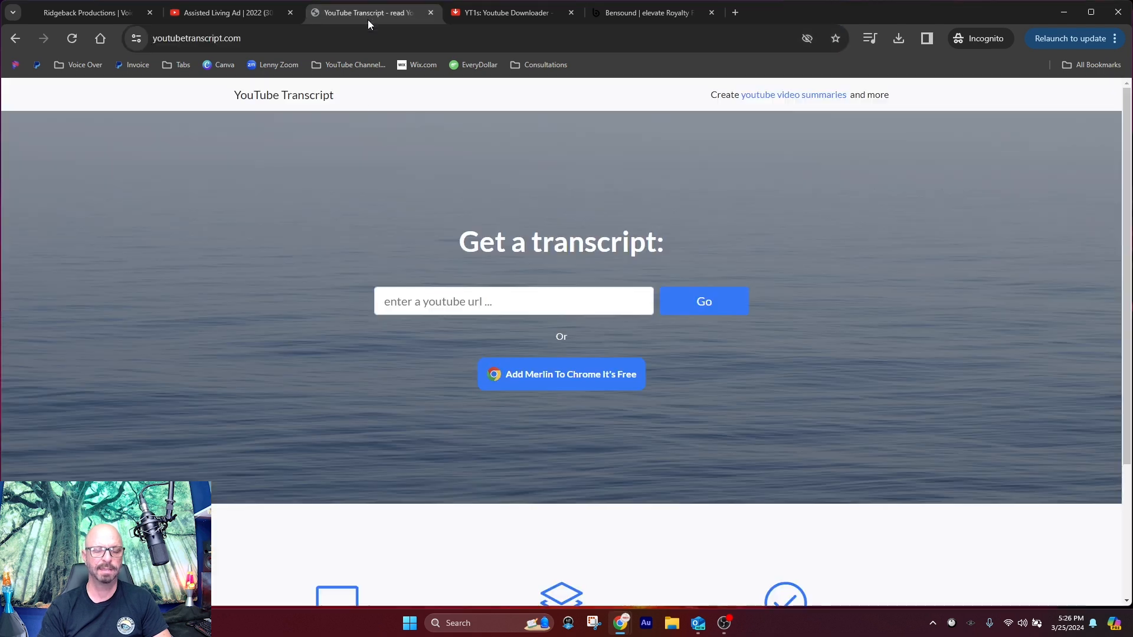
left_click(426, 302)
key("ctrl+v")
key("Return")
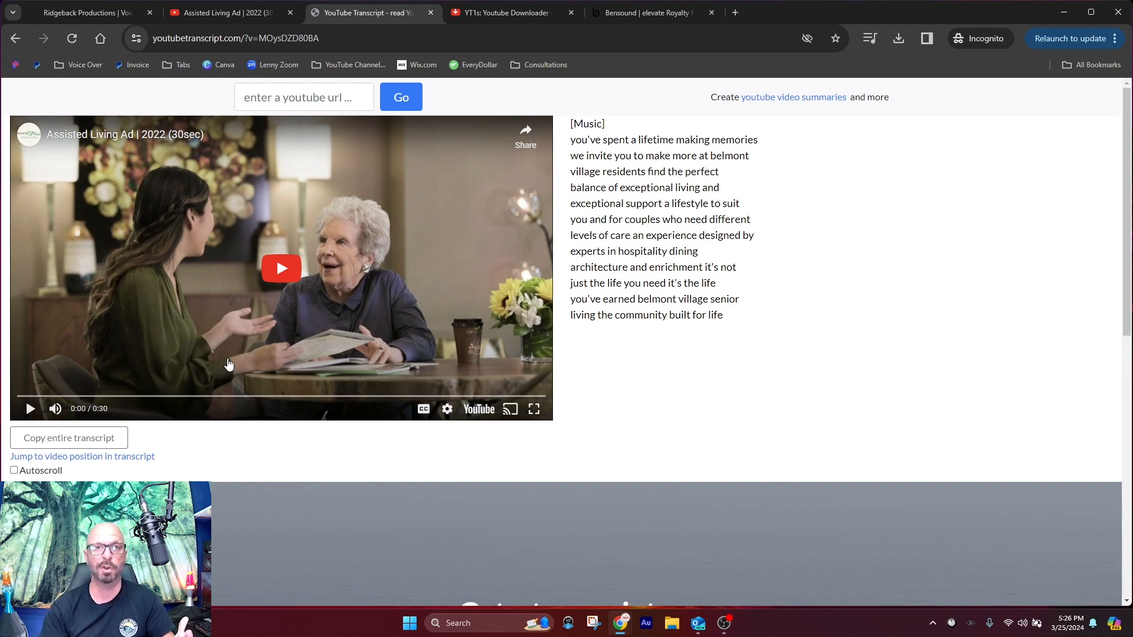
left_click(281, 278)
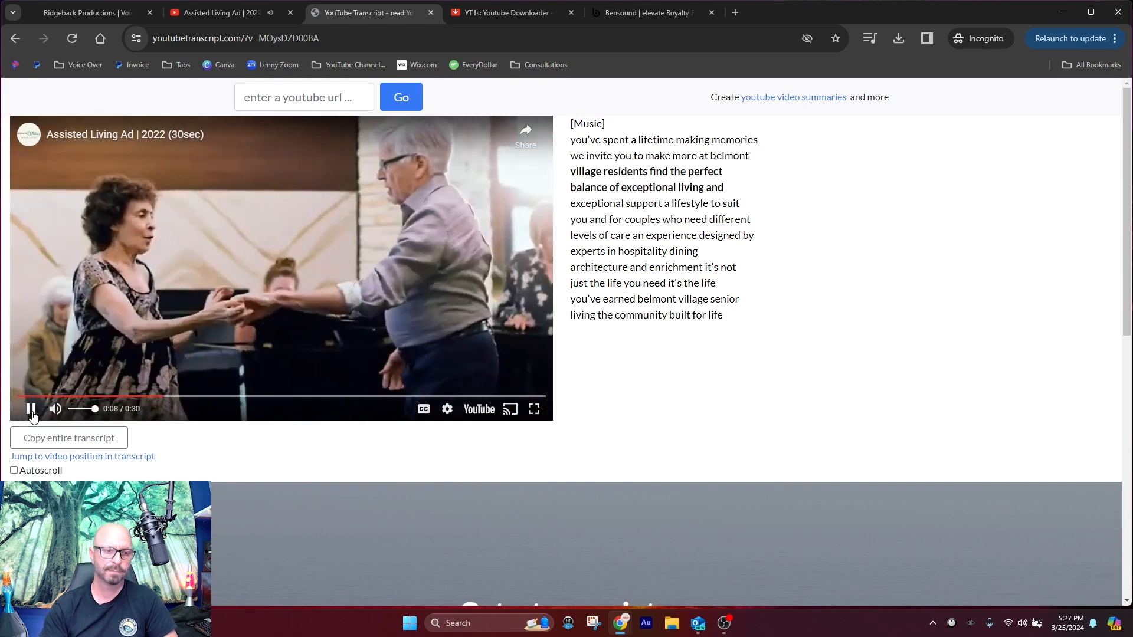
left_click(31, 410)
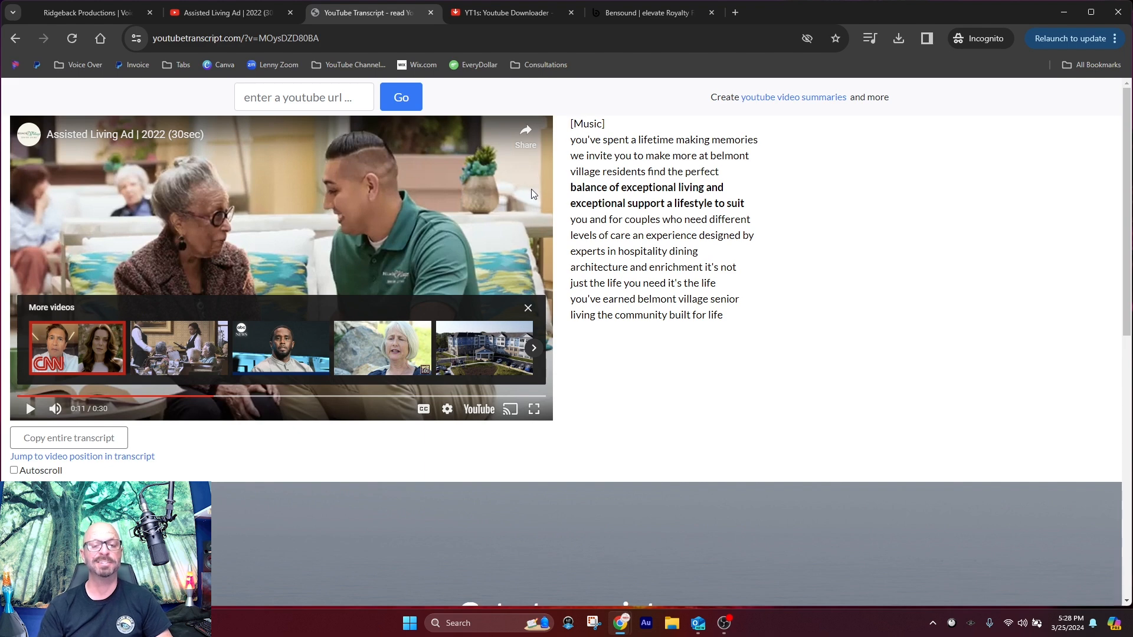
Submit the Assisted Living Ad's URL to the YT1s downloader and convert the video to 720p MP4 for download
left_click(519, 17)
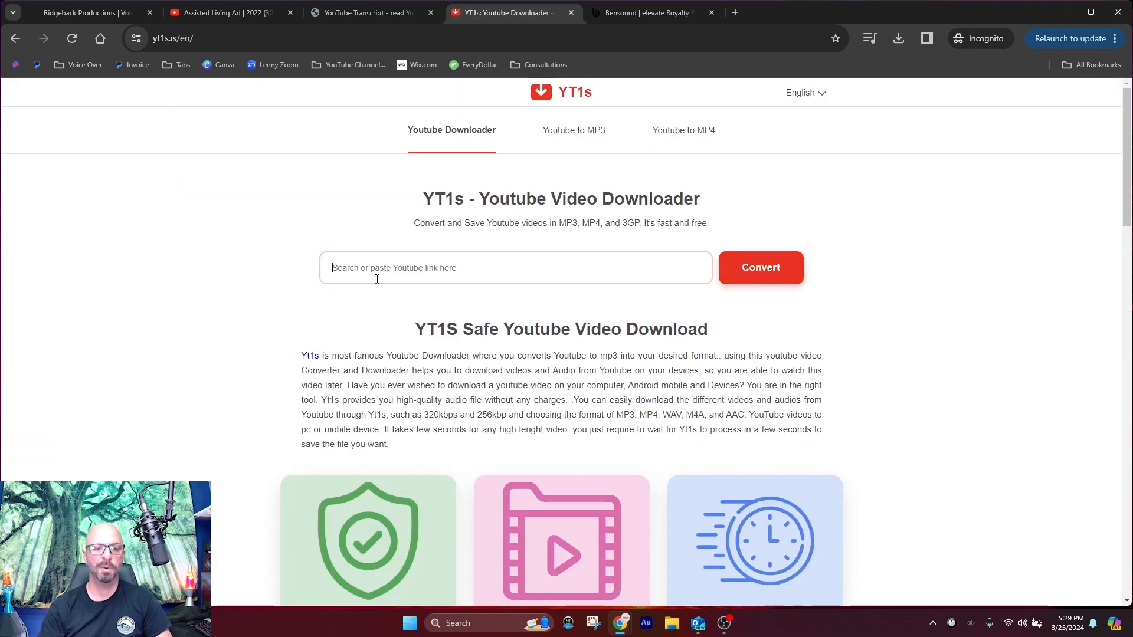
left_click(376, 274)
key("ctrl+v")
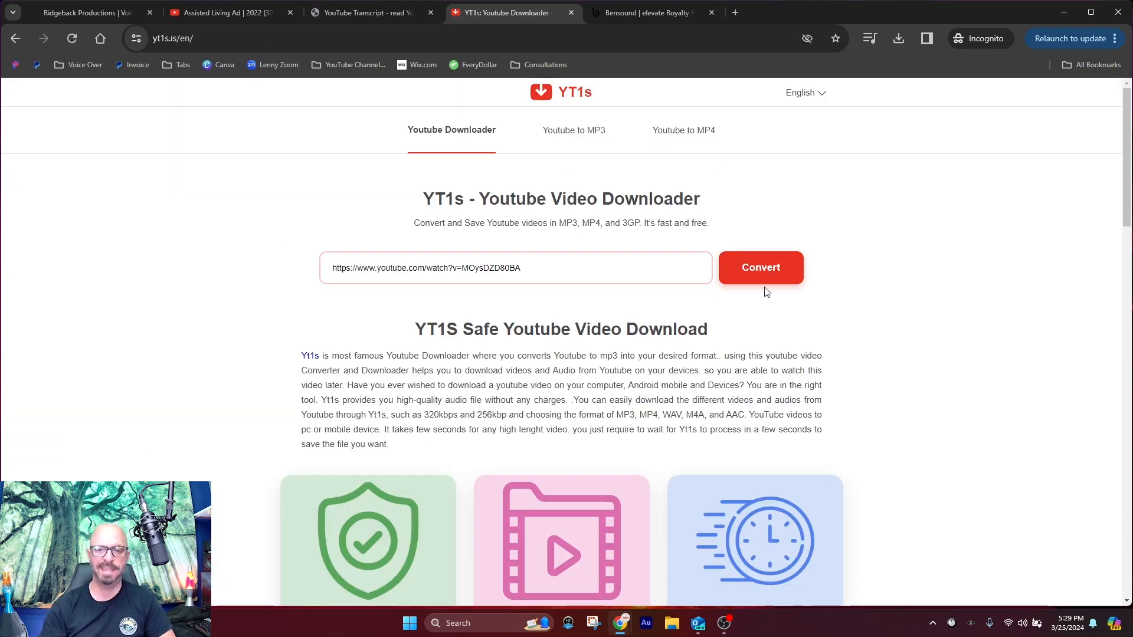
left_click(764, 288)
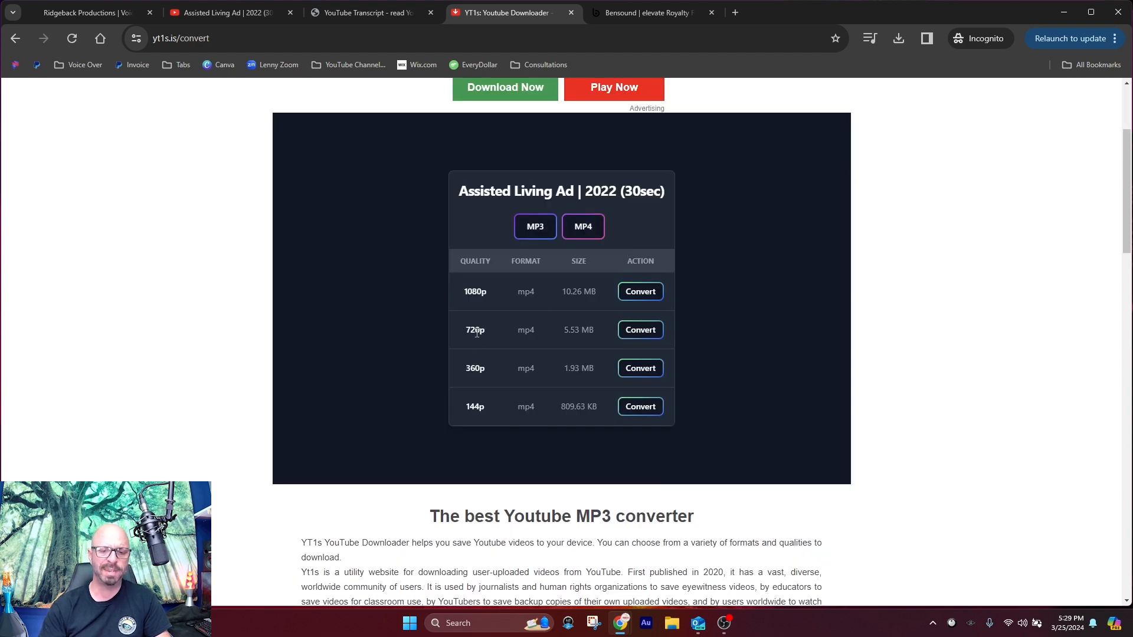
left_click(641, 330)
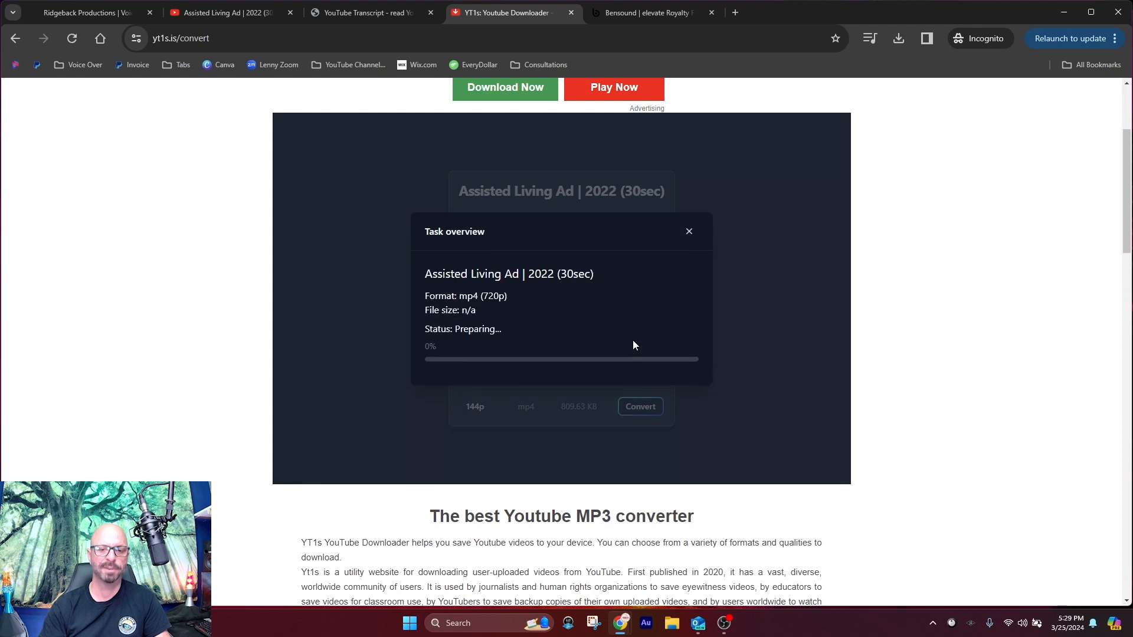
left_click(653, 381)
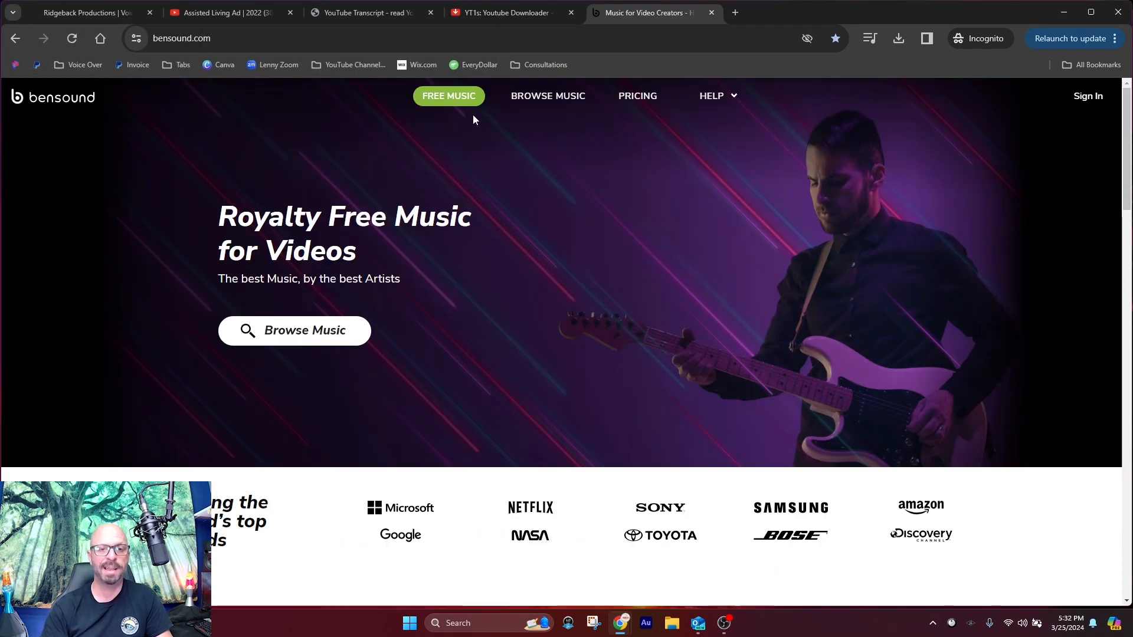
Show Bensound's free music for videos and filter it by the Slideshow theme
left_click(448, 99)
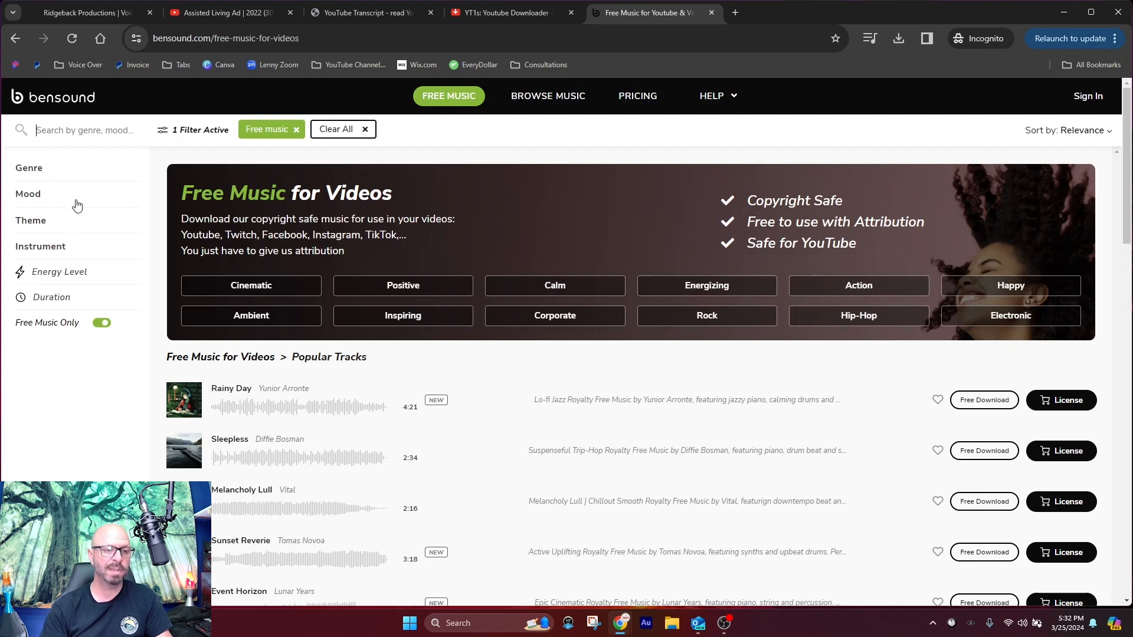
left_click_drag(46, 221, 42, 221)
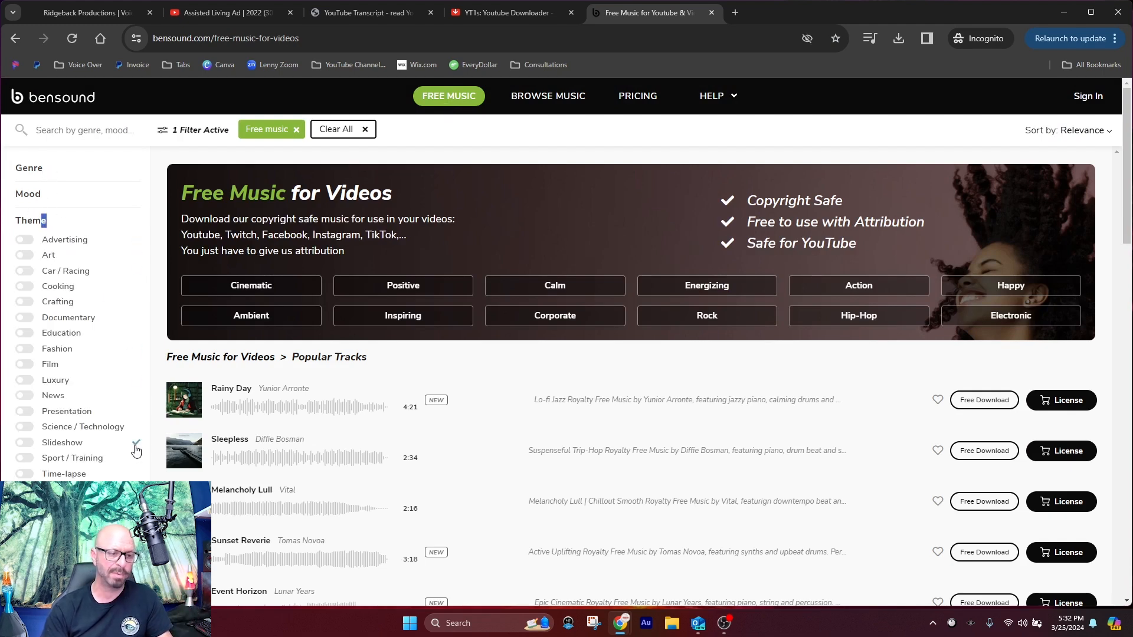
scroll(88, 448, "down", 3)
scroll(71, 437, "up", 3)
left_click(34, 443)
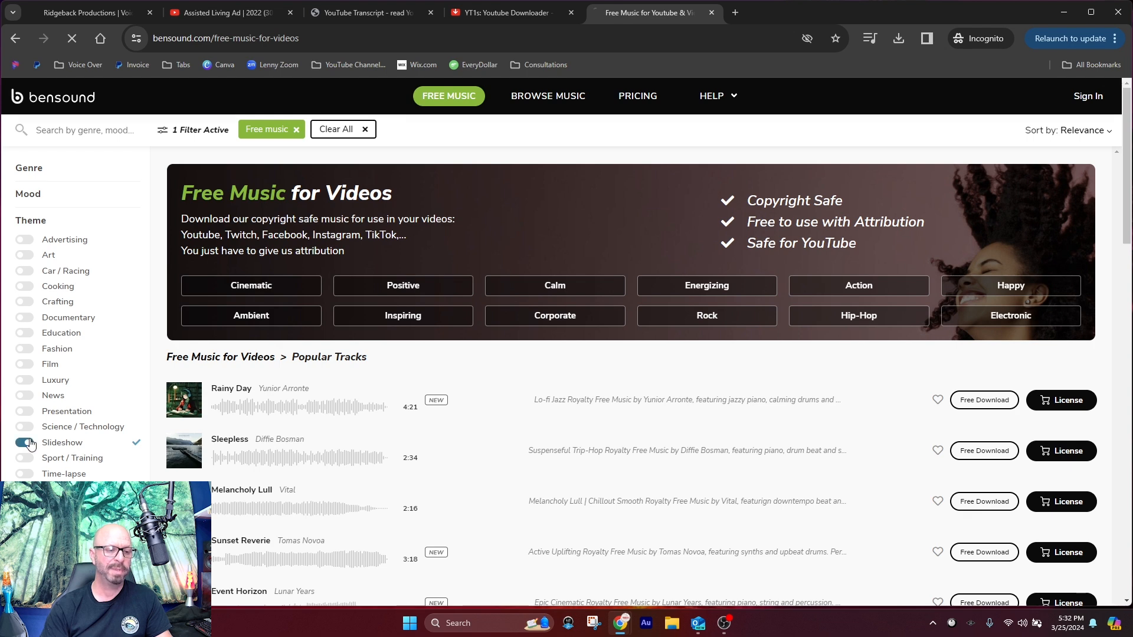
Browse the free slideshow tracks and preview Cute and Acoustic Breeze for a soft background match
scroll(300, 421, "down", 5)
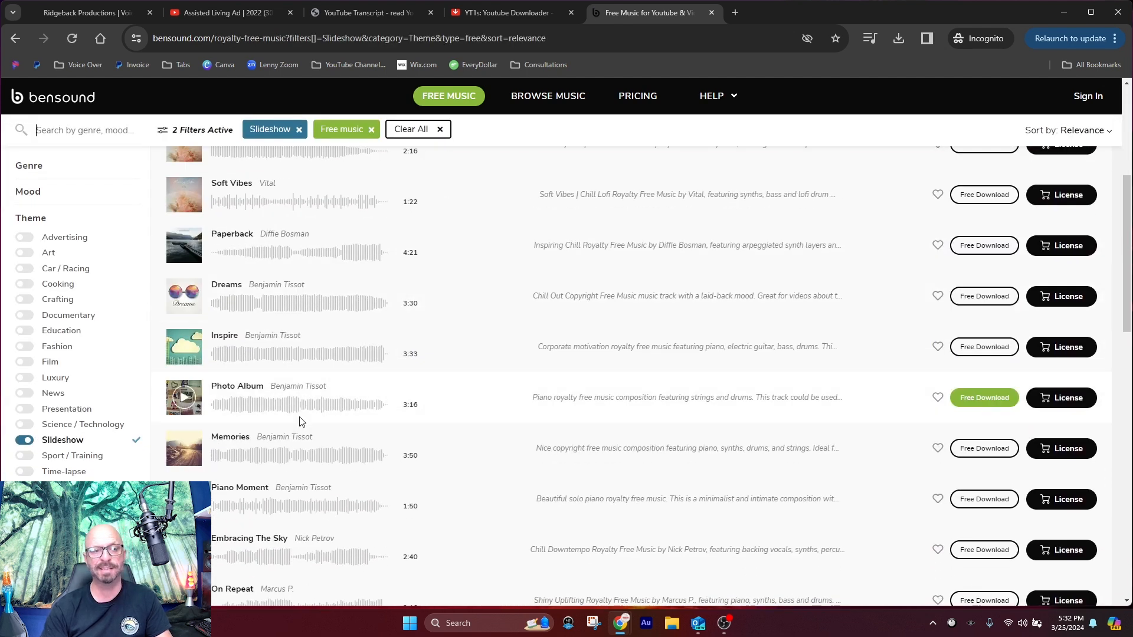
scroll(300, 421, "down", 5)
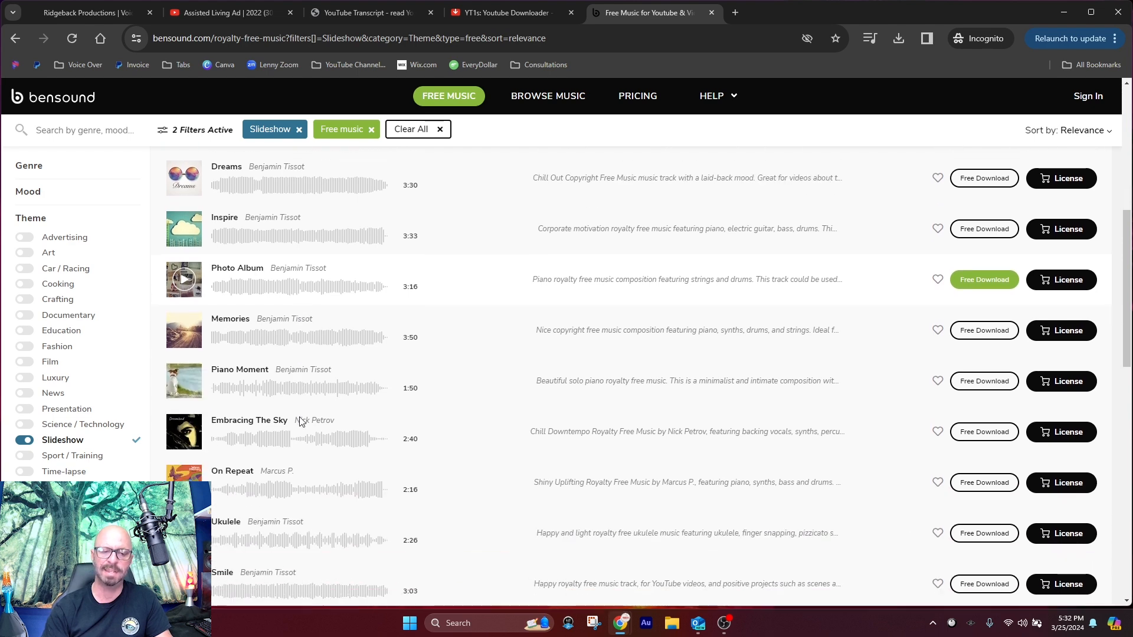
scroll(246, 372, "down", 2)
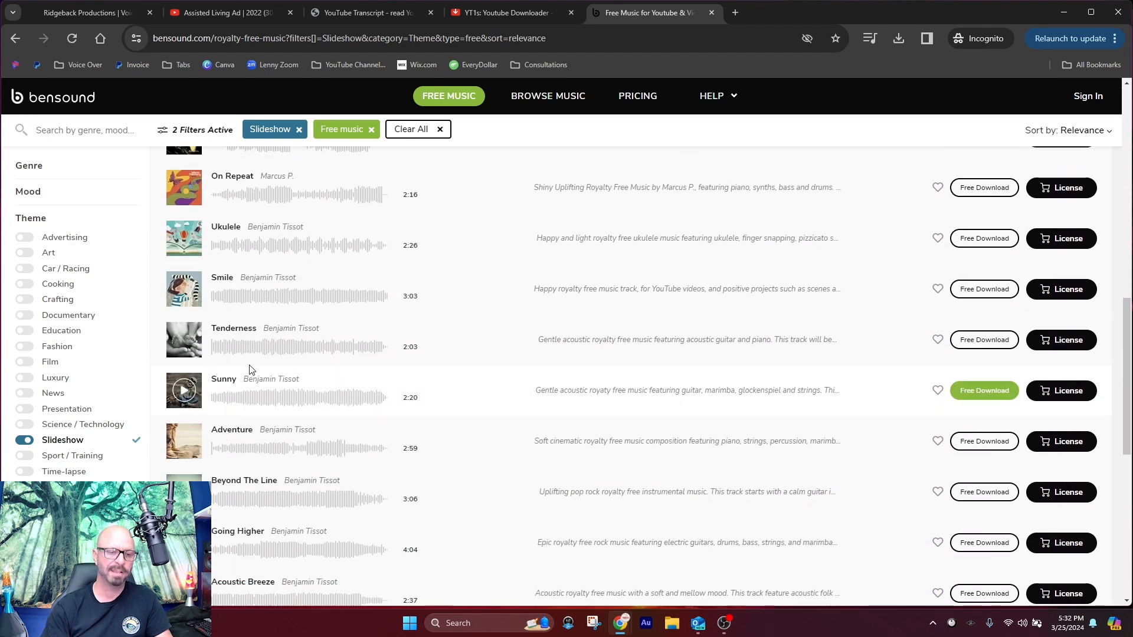
scroll(248, 371, "up", 1)
scroll(250, 370, "down", 2)
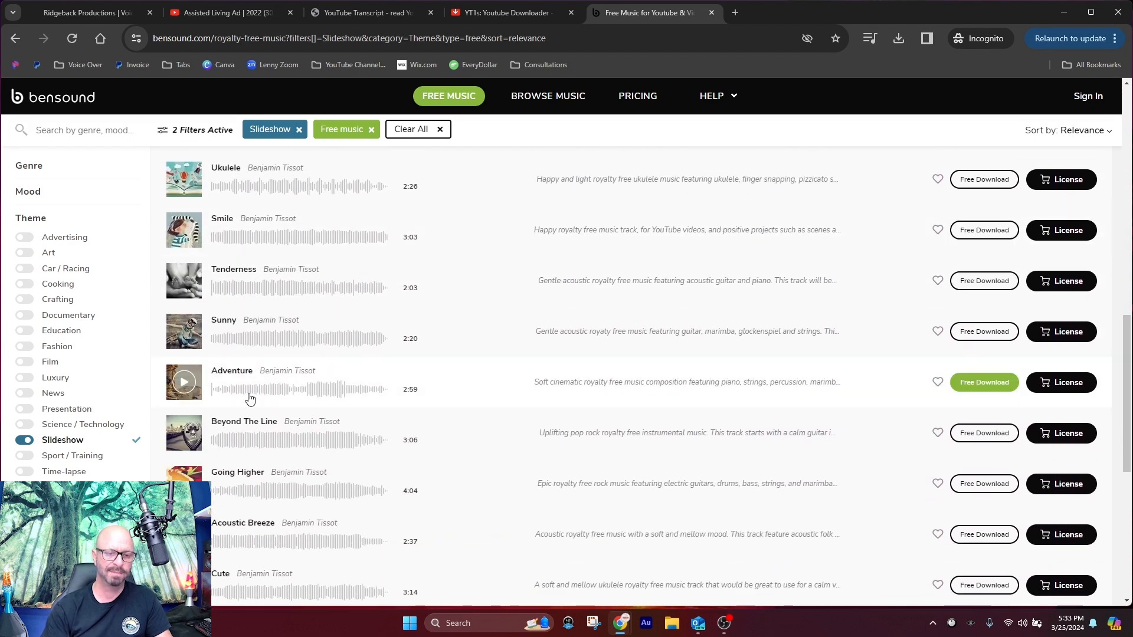
scroll(248, 397, "down", 2)
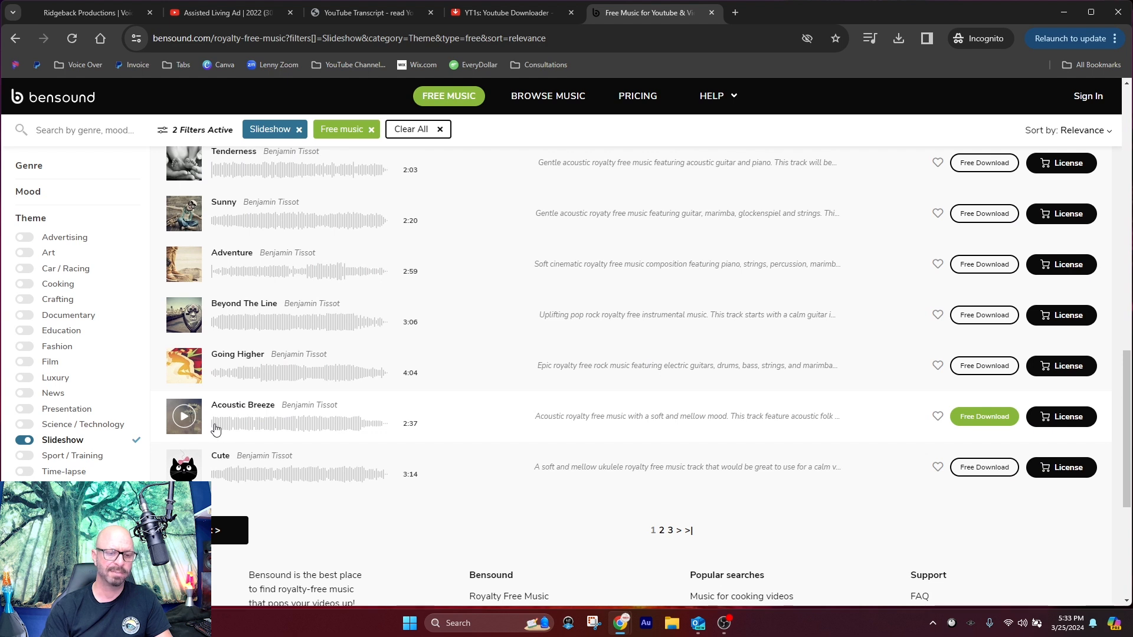
left_click(186, 470)
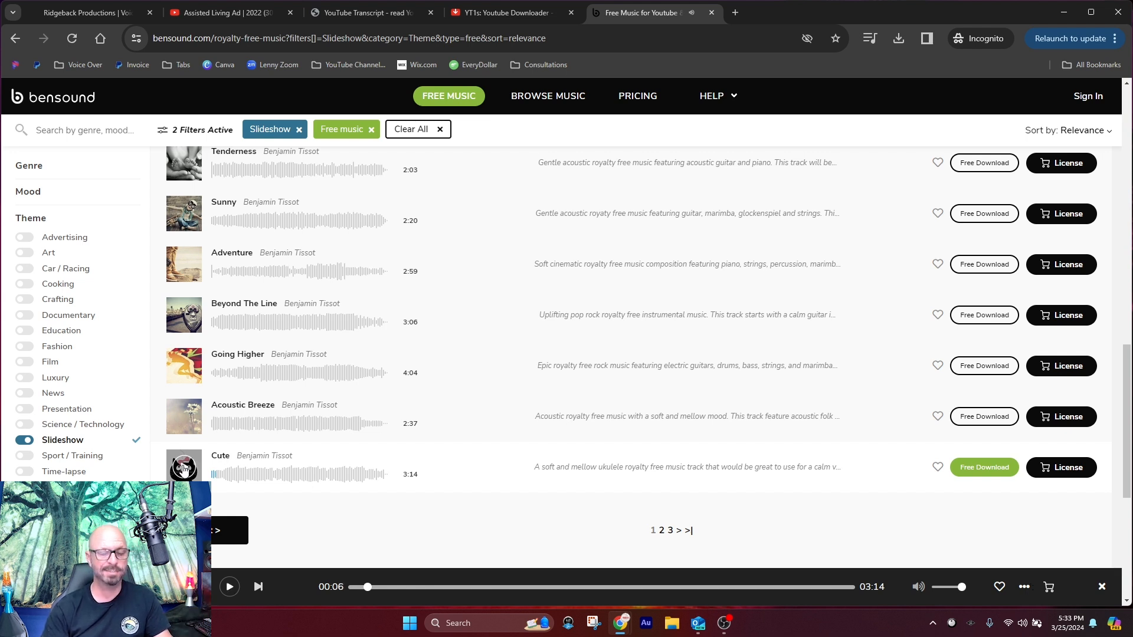
left_click(187, 417)
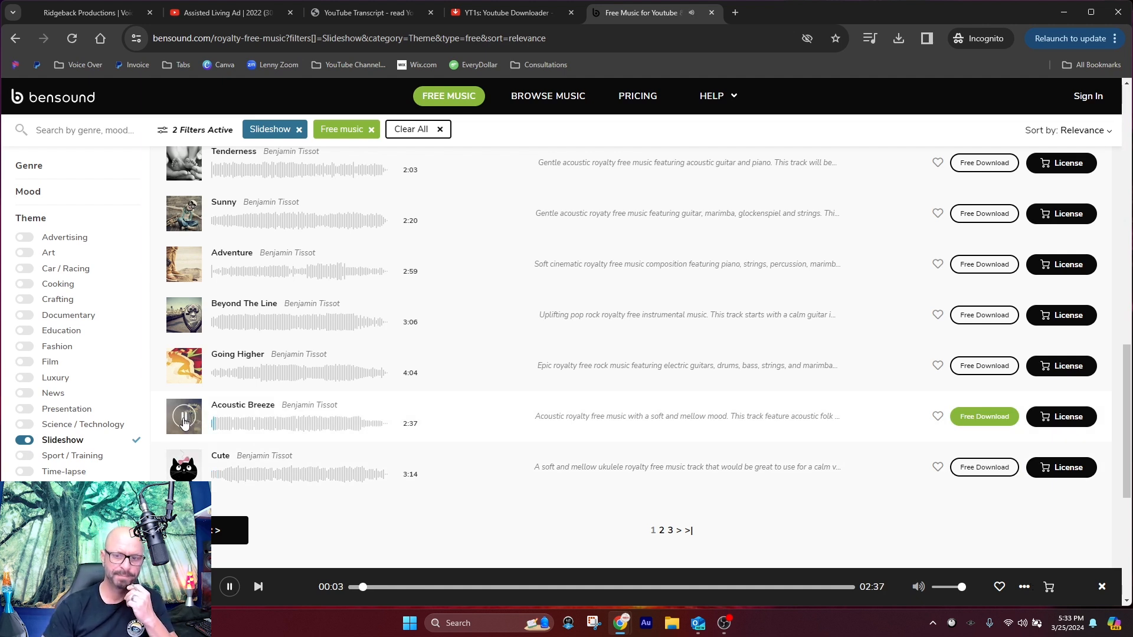
left_click(185, 419)
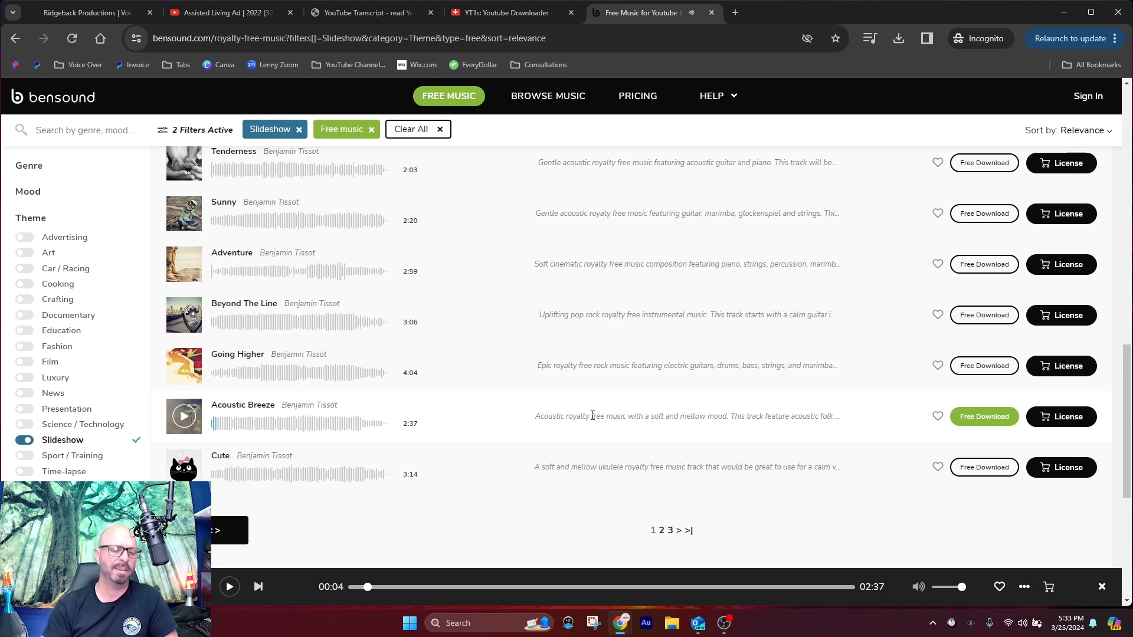
Download the free version of the Acoustic Breeze track with its attribution text and close the download dialog
left_click(989, 420)
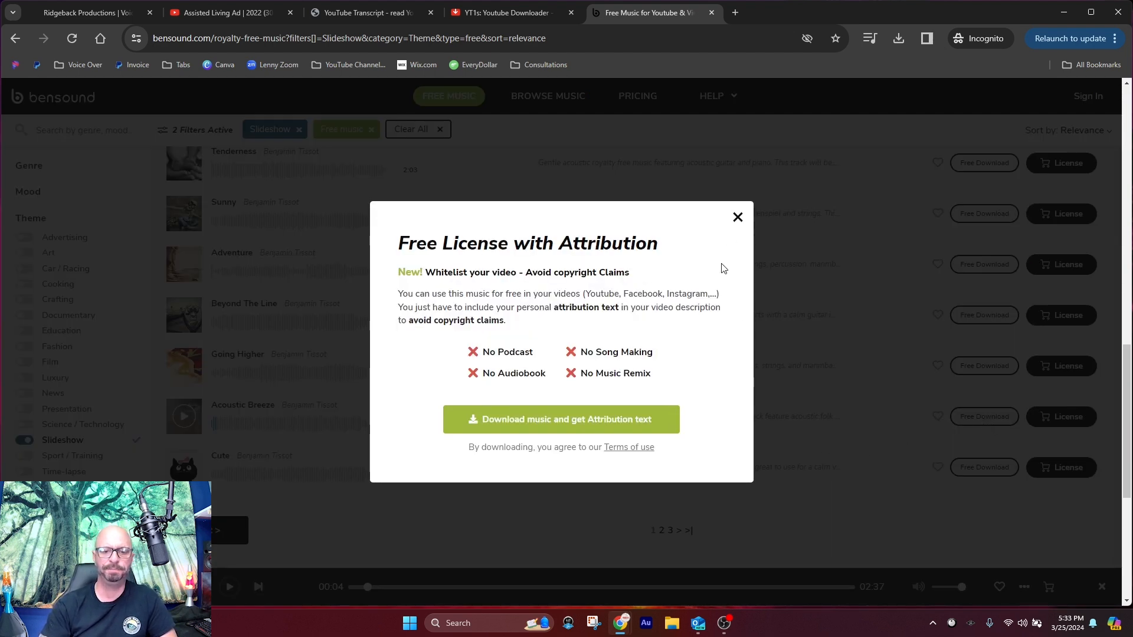
left_click(664, 432)
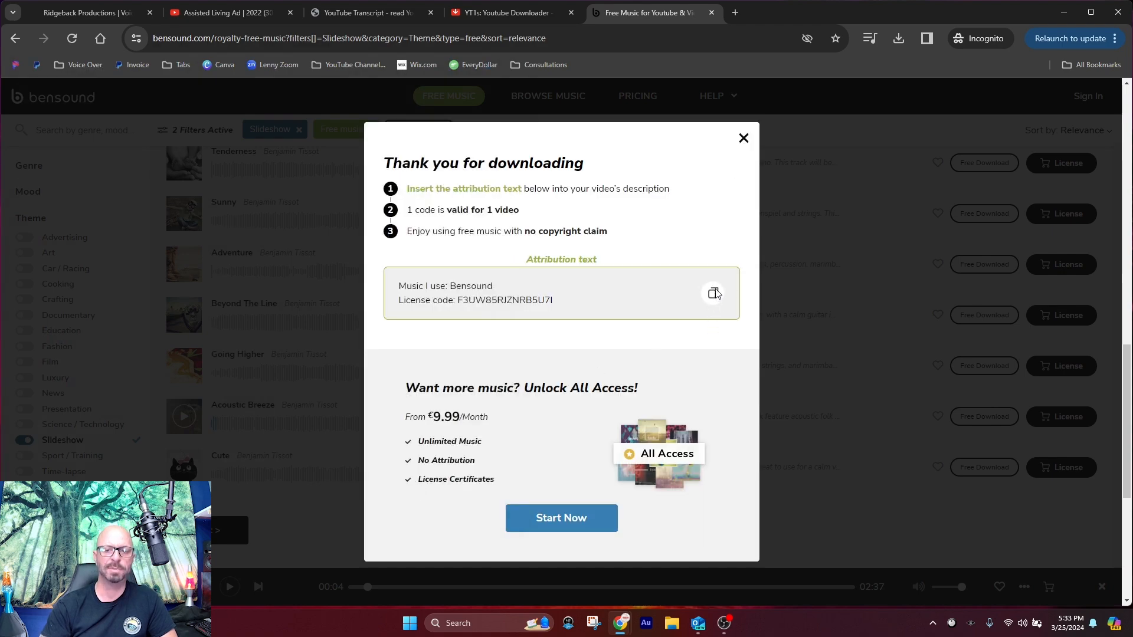
left_click(744, 138)
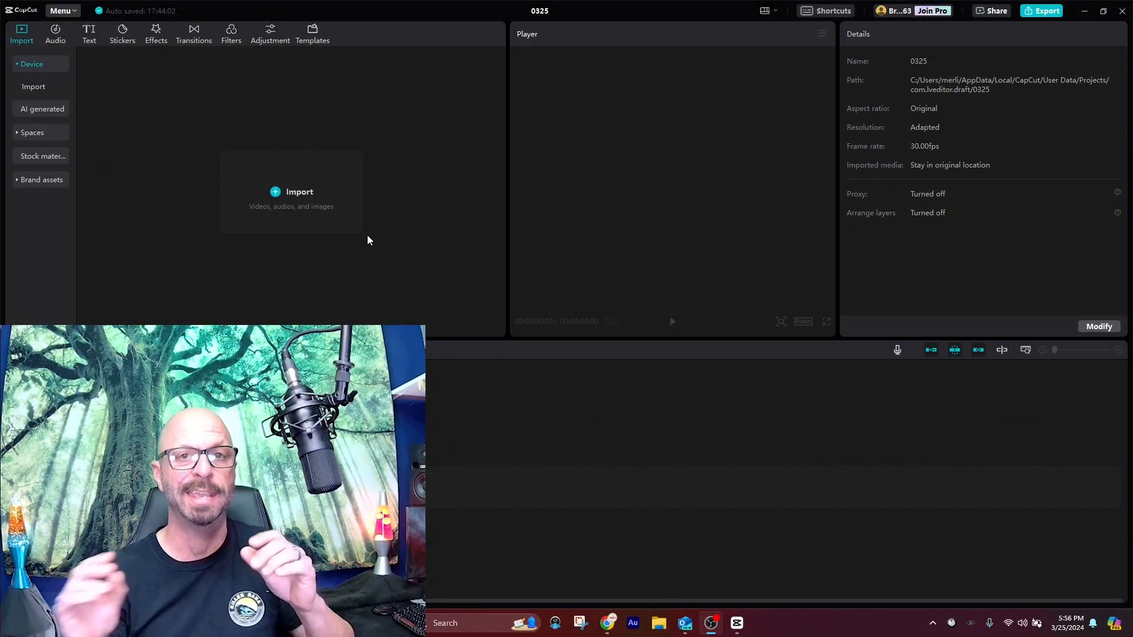
Import all nine audio and video files from the 1st Impression Video Demo Reel folder in Downloads into the project's media library
left_click(297, 178)
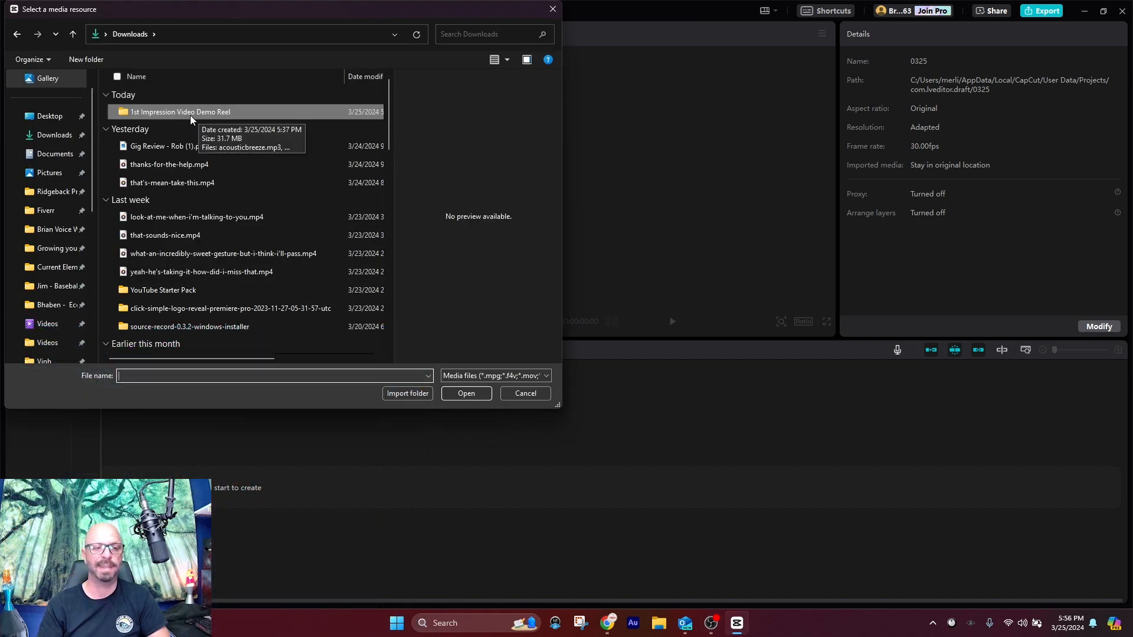
double_click(174, 112)
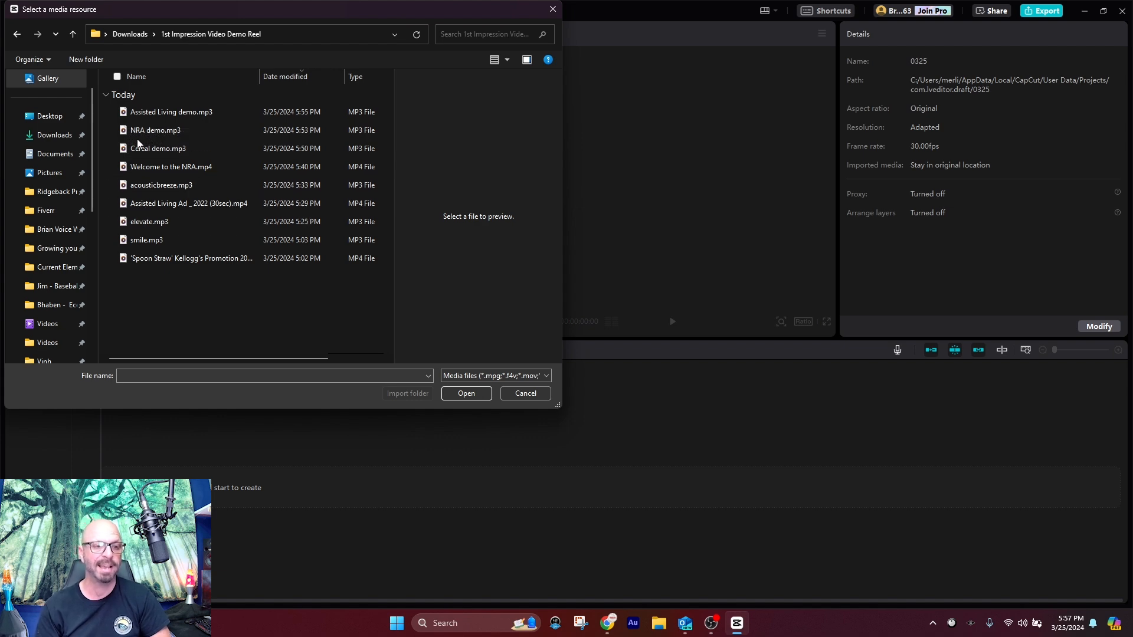
left_click(118, 76)
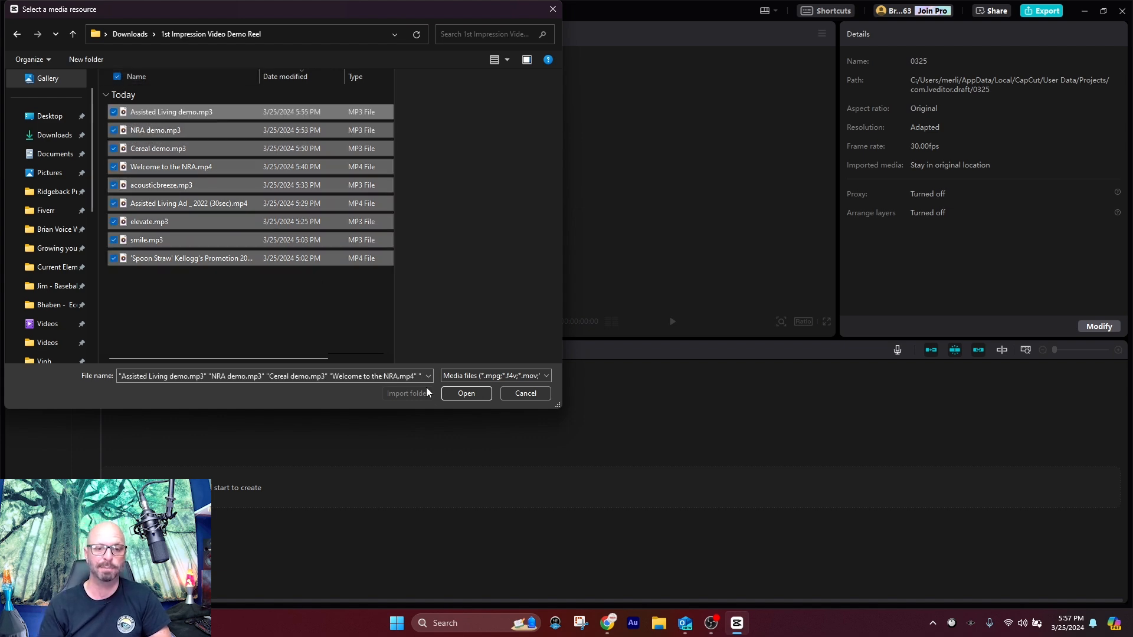
left_click(460, 394)
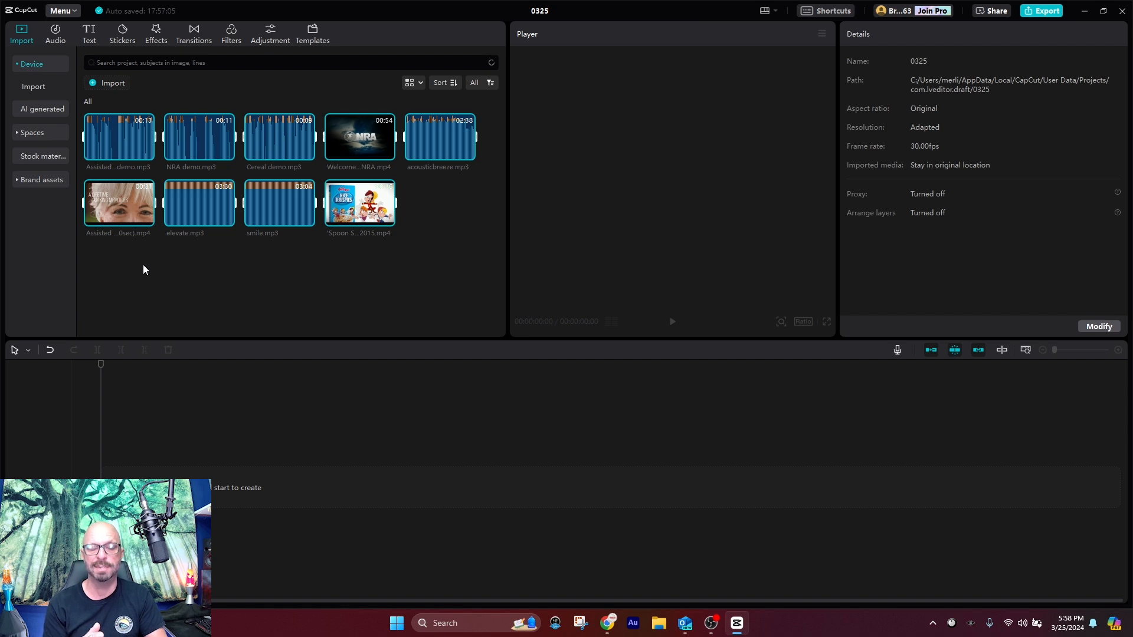
mouse_move(192, 200)
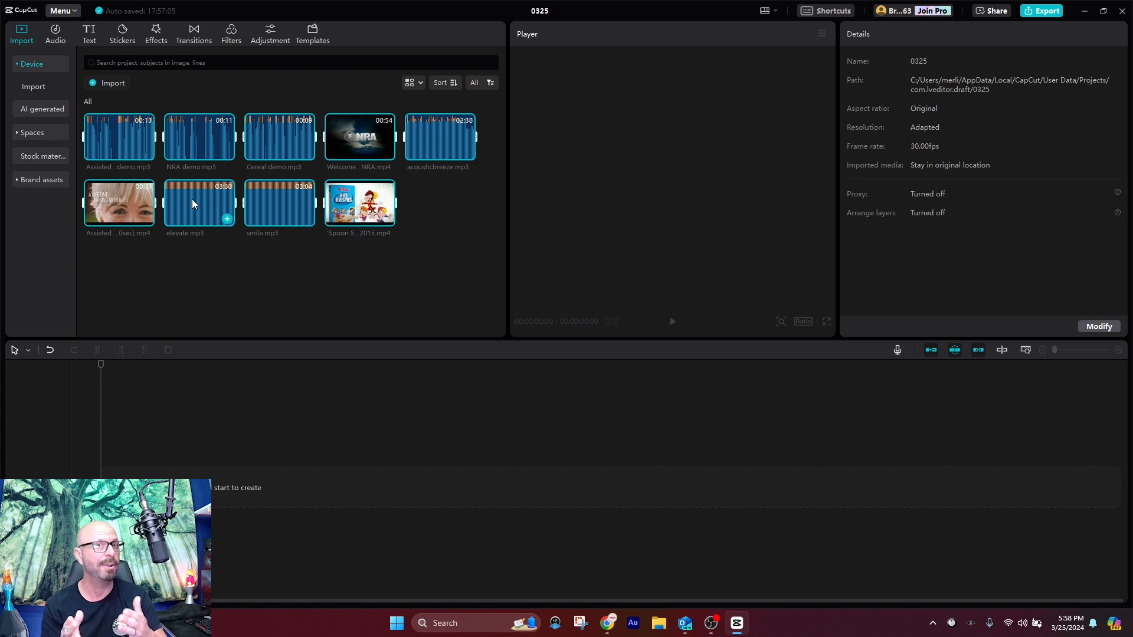
left_click(439, 263)
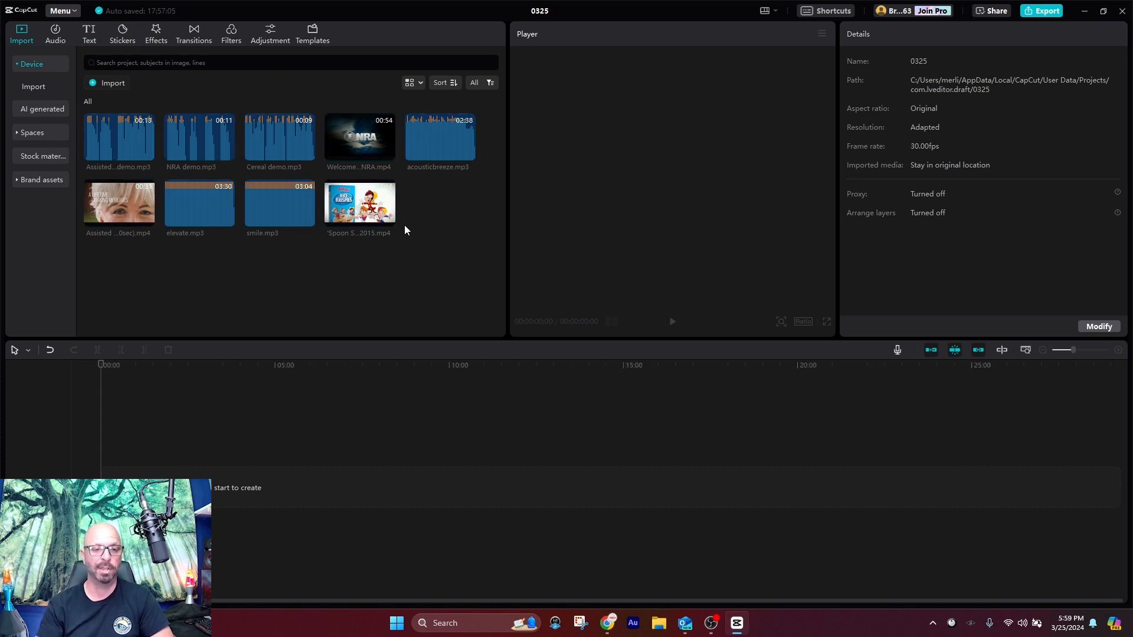
Place the 'Spoon Straw' Kellogg's video at the start of the timeline, with Cereal demo.mp3 on an audio track beneath it
mouse_move(359, 210)
left_click_drag(275, 405, 95, 447)
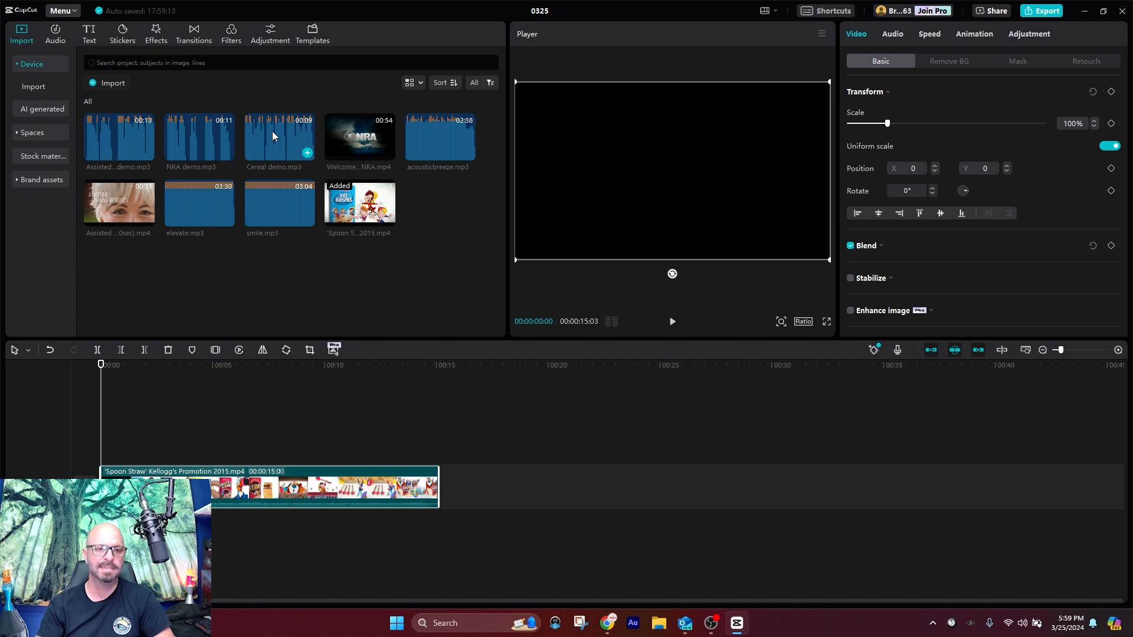
left_click_drag(272, 131, 242, 525)
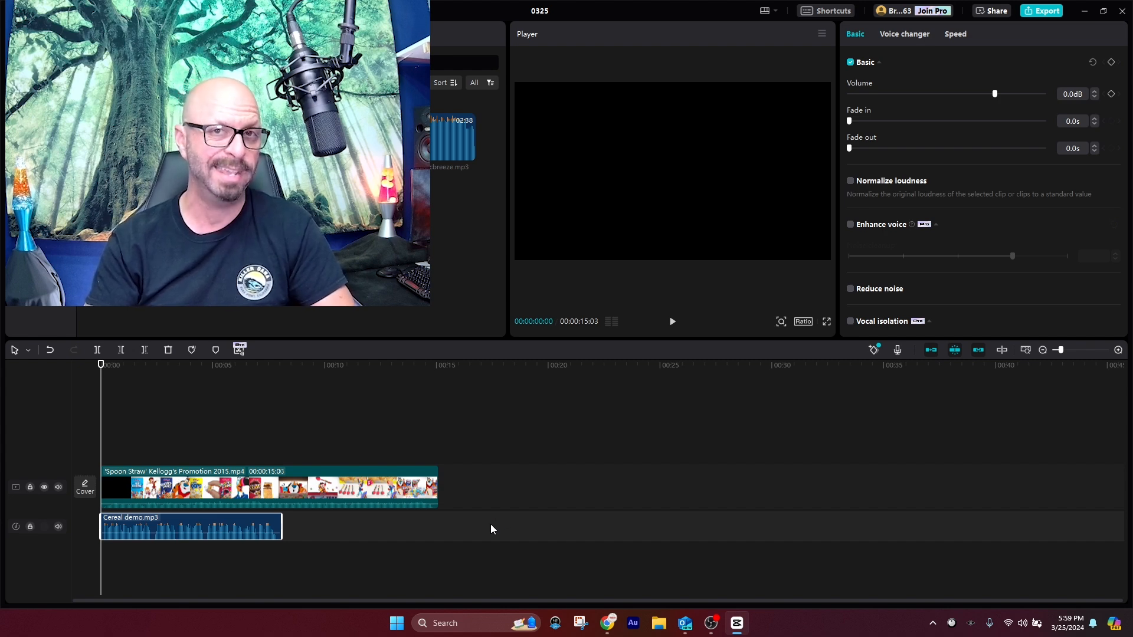
Extract the Kellogg's video's original audio onto its own track below the voice-over
scroll(241, 430, "down", 2)
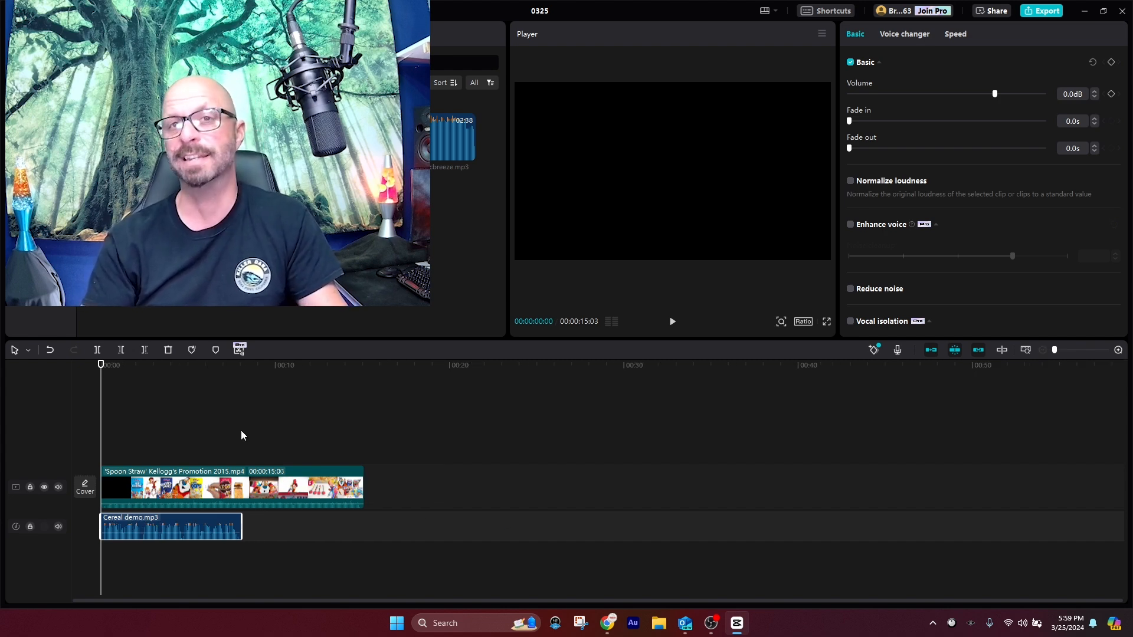
left_click(1056, 350)
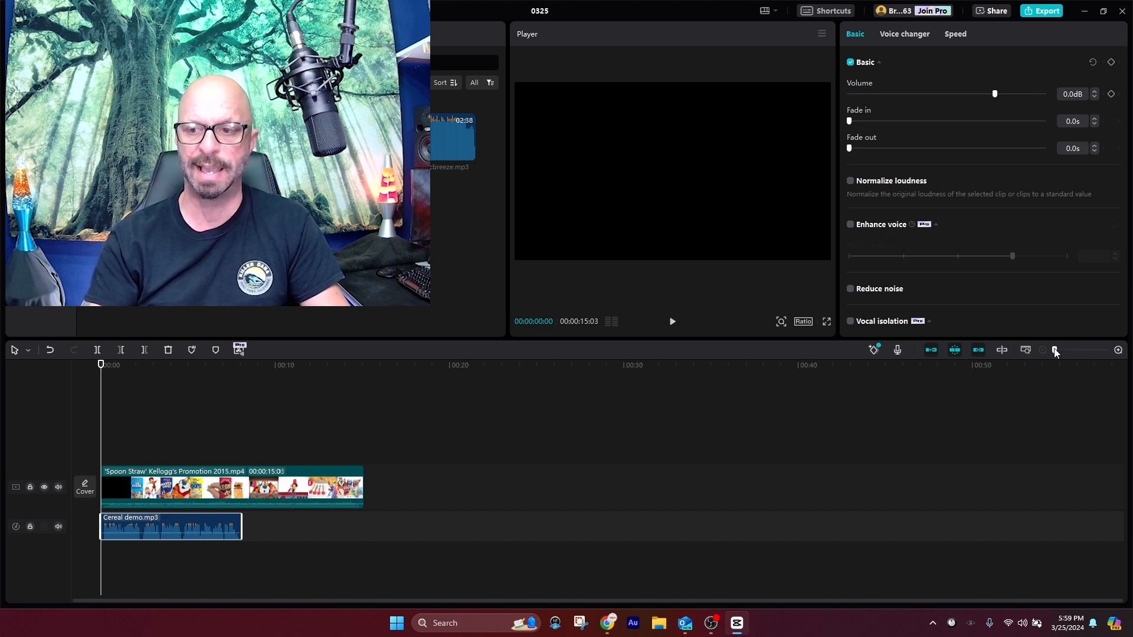
left_click(1055, 350)
left_click_drag(1055, 350, 1080, 352)
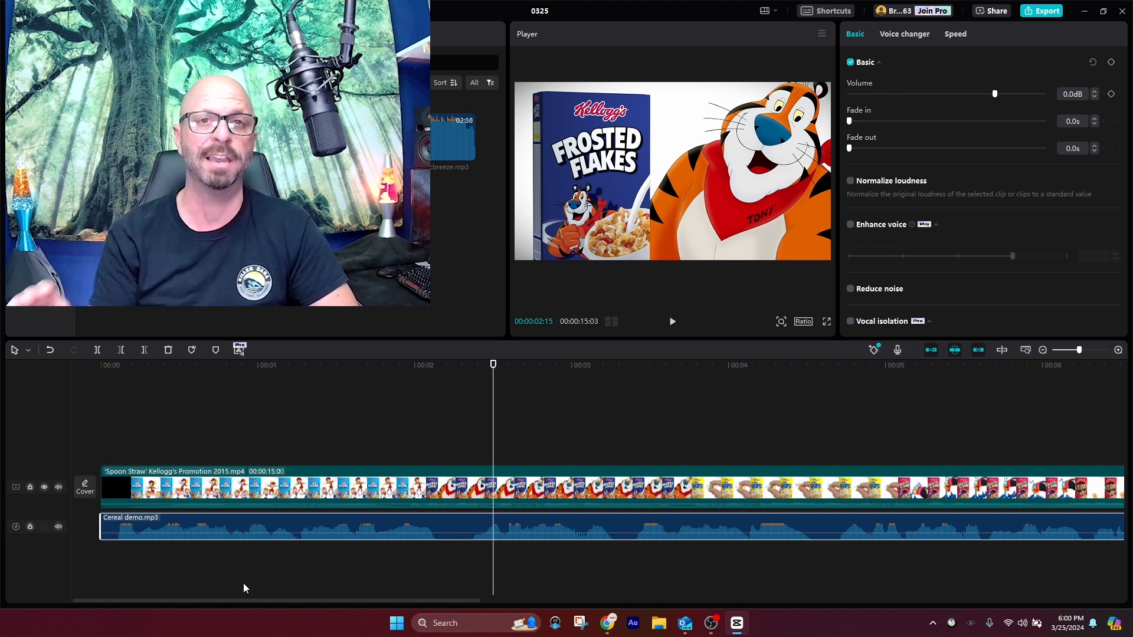
key("ctrl+z")
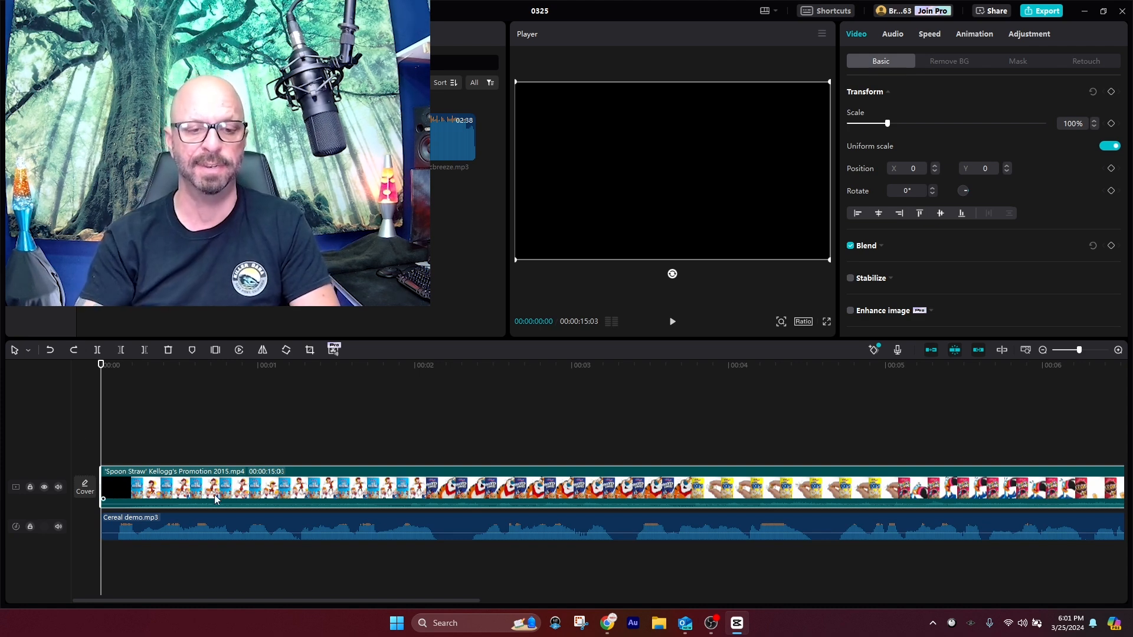
right_click(280, 485)
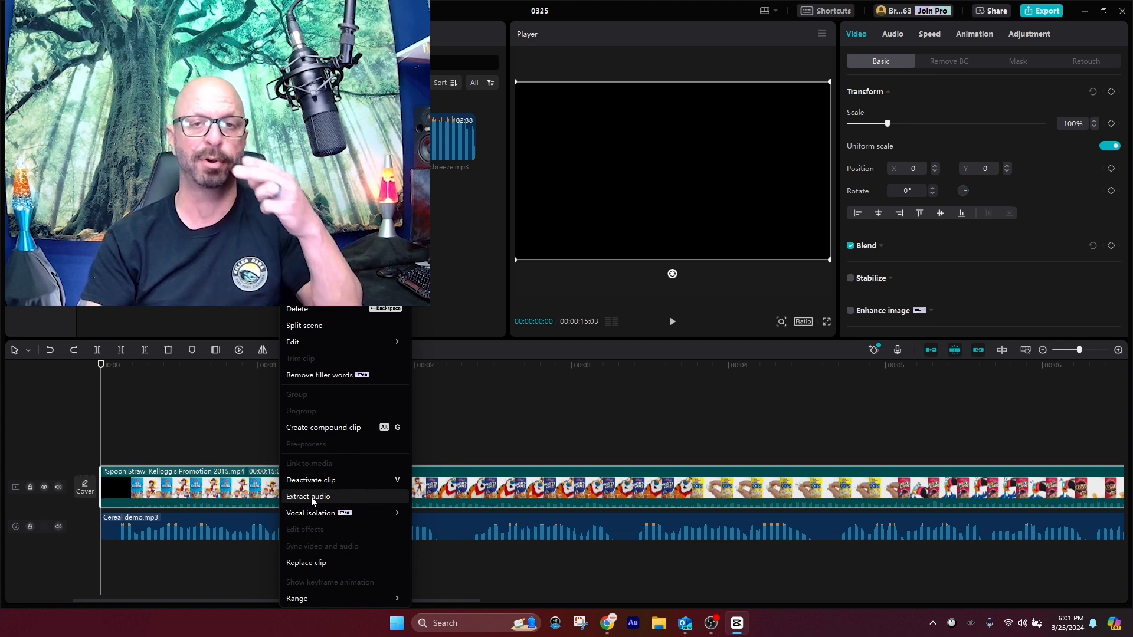
left_click(311, 497)
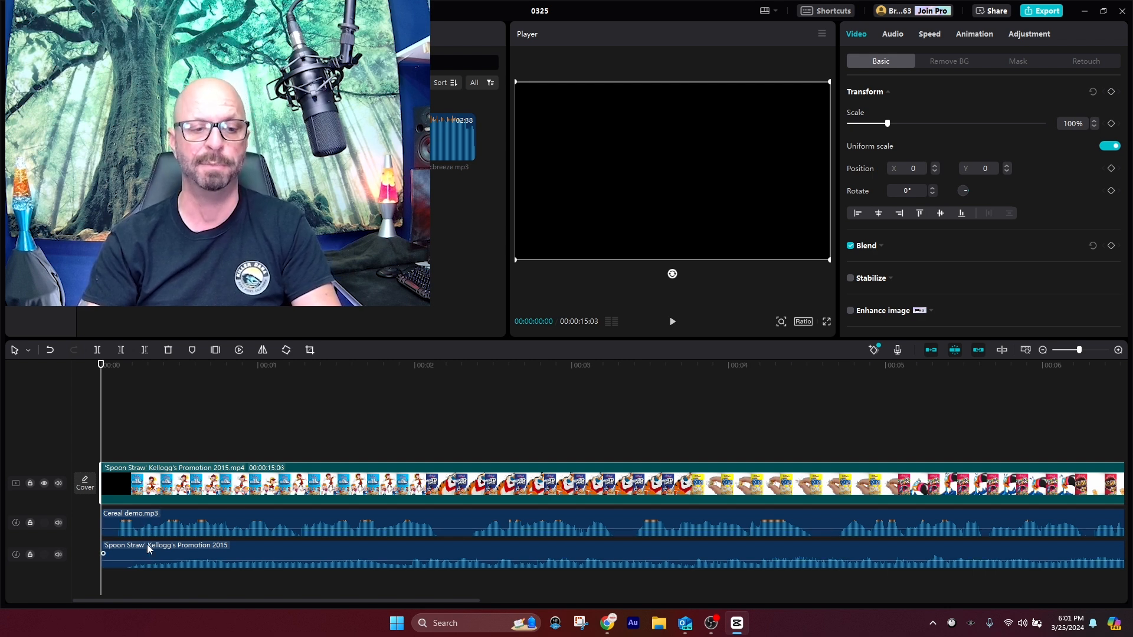
Find the commercial's opening line with the voice-over muted, then unmute Cereal demo.mp3 and shift it to start just before the two-second mark
left_click(367, 522)
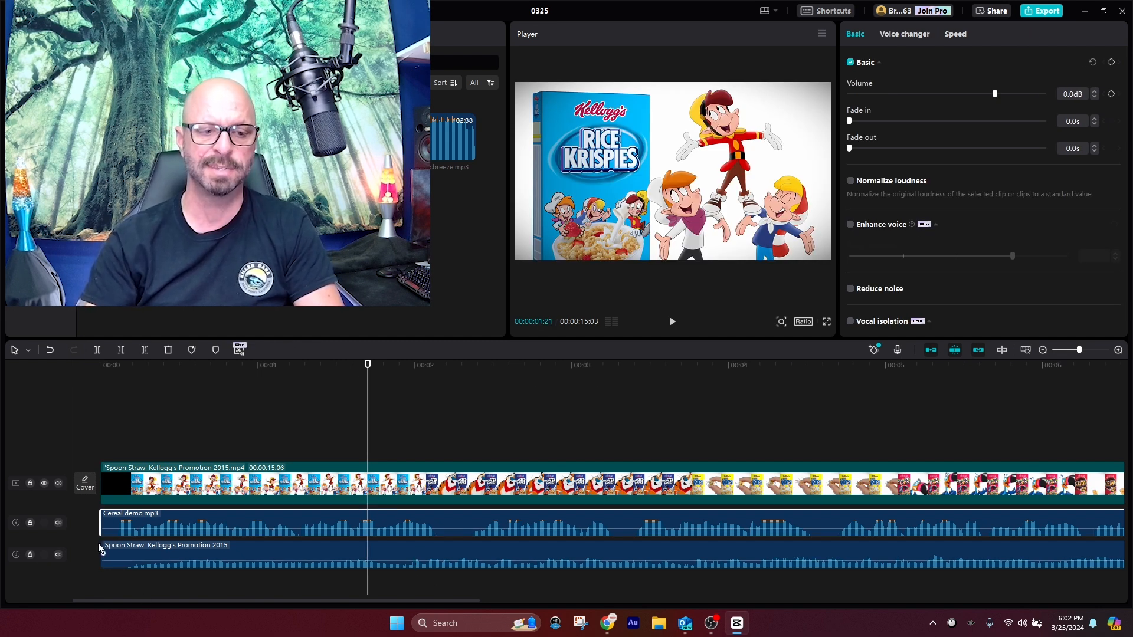
left_click(58, 522)
left_click_drag(384, 369, 409, 370)
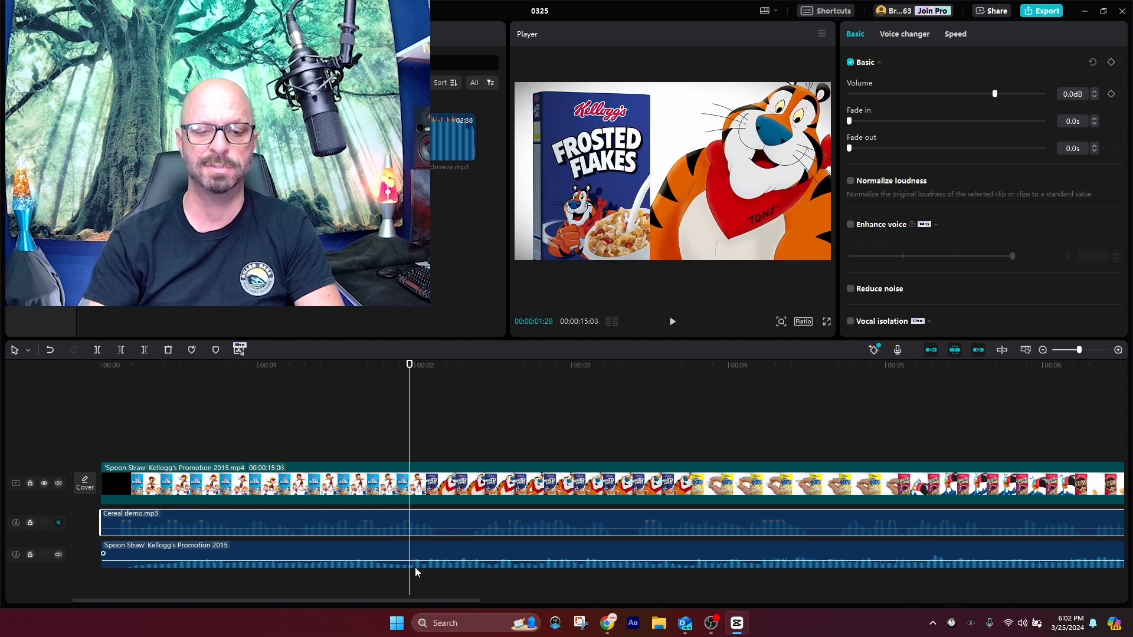
key("space")
key("space")
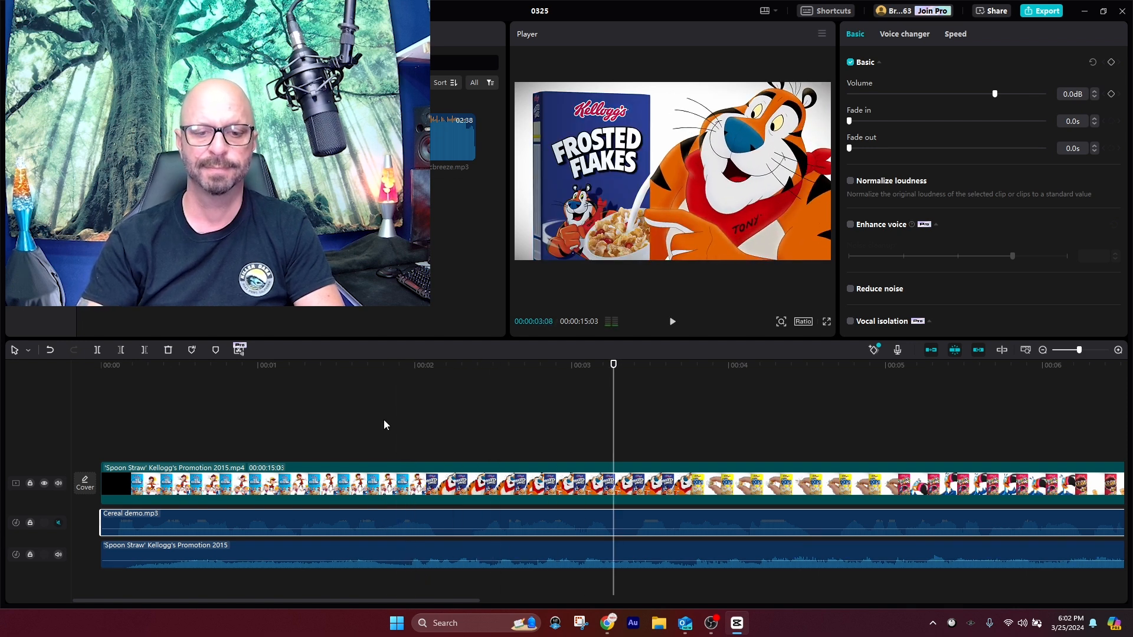
left_click(58, 522)
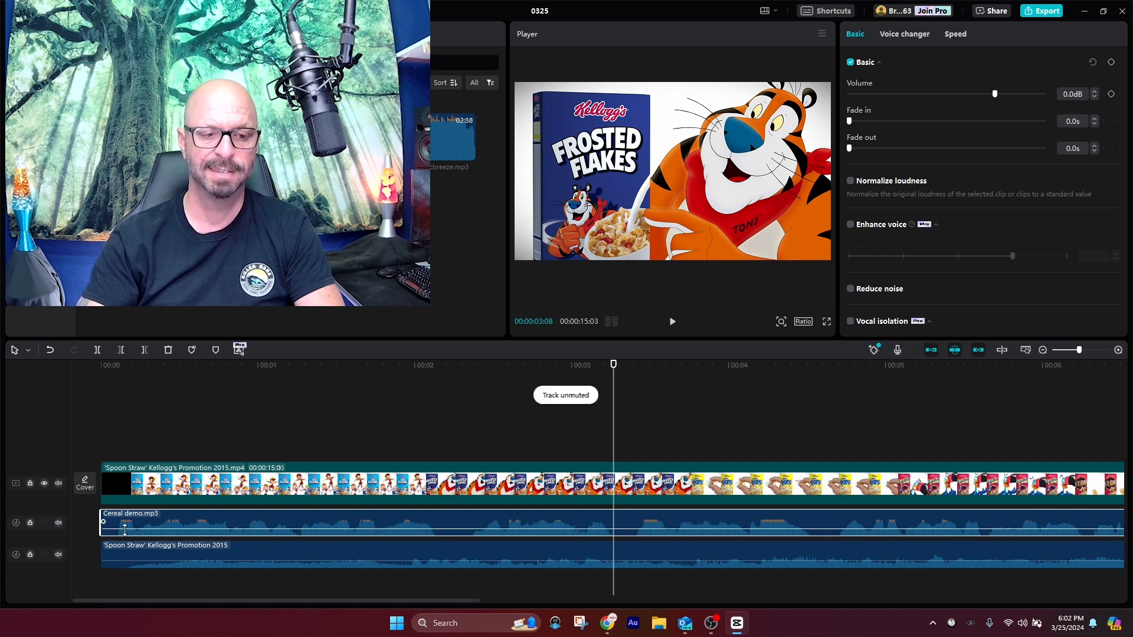
left_click_drag(125, 530, 422, 530)
left_click(405, 379)
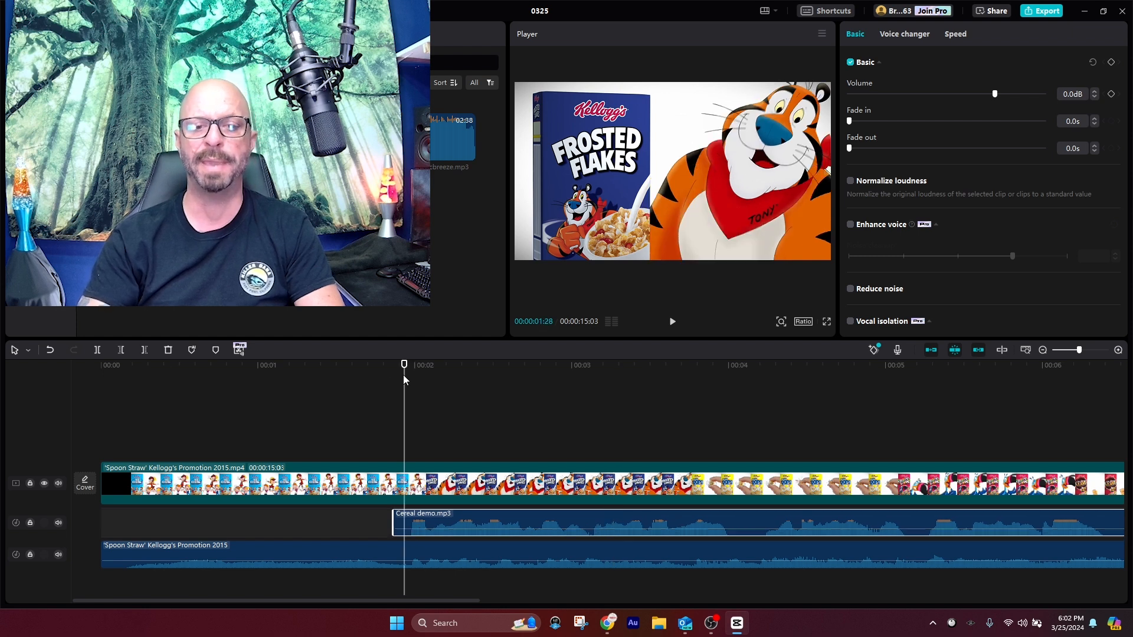
Check the aligned voice-over against the commercial's narration and split Cereal demo.mp3 after its first phrase at 00:00:04:06
key("space")
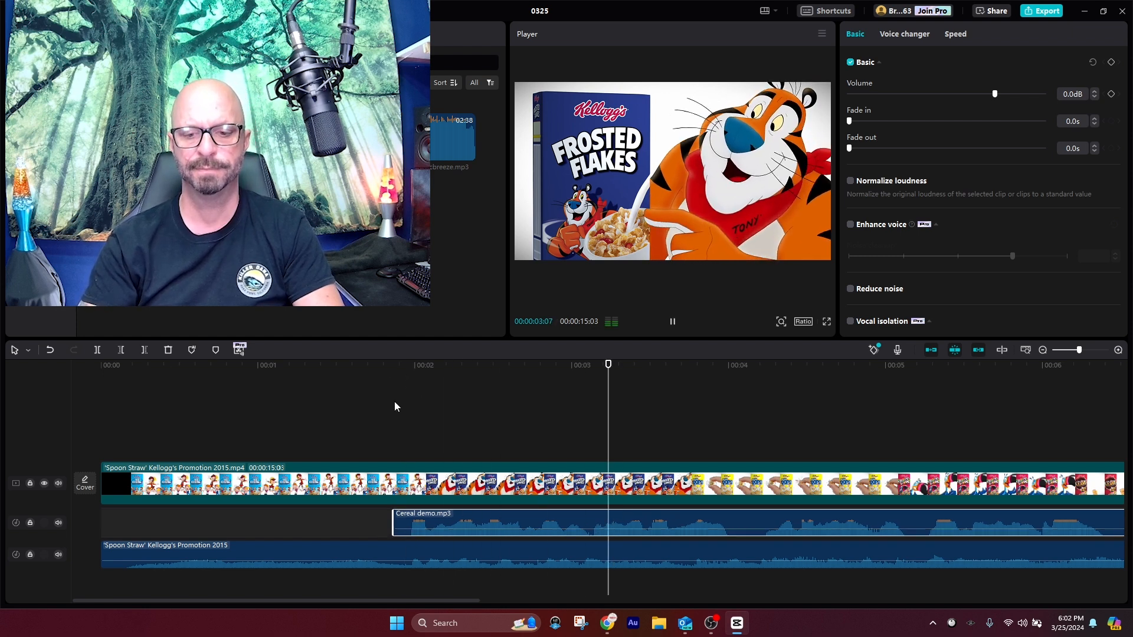
key("space")
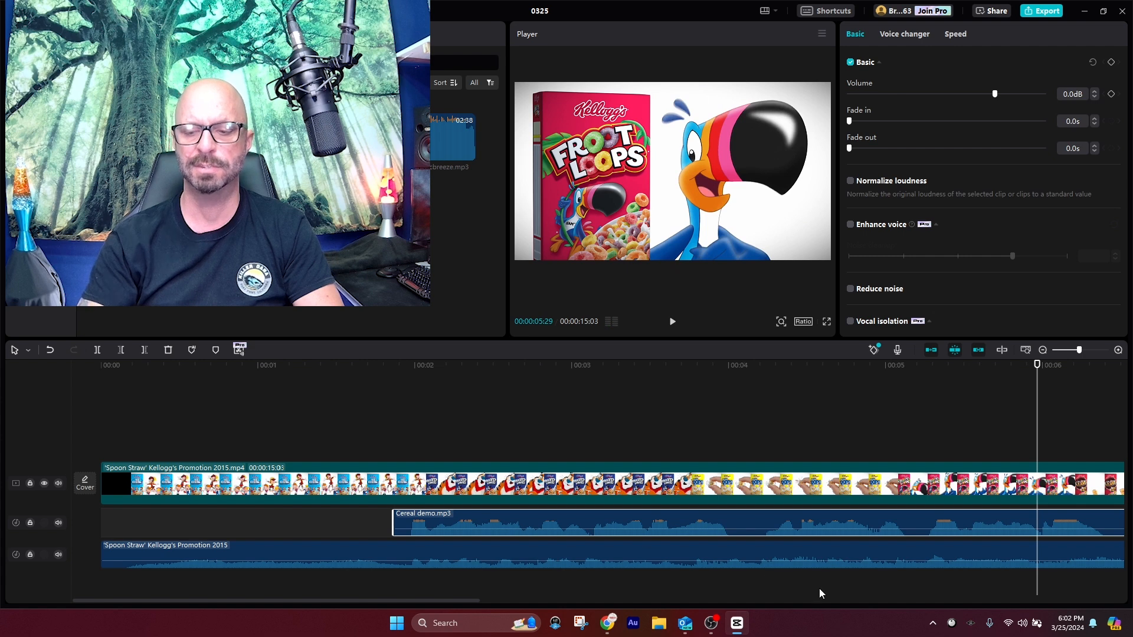
left_click(743, 374)
key("space")
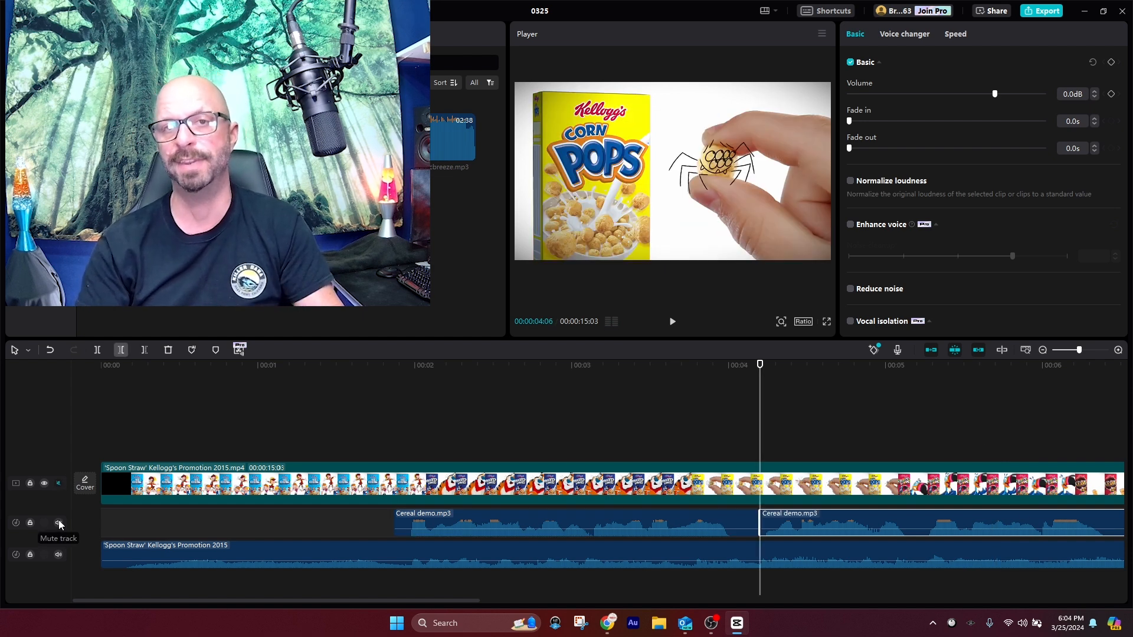
Locate the commercial's next line with the voice-over track muted, move the second Cereal demo clip to 00:00:05:07, and check it unmuted
left_click(59, 521)
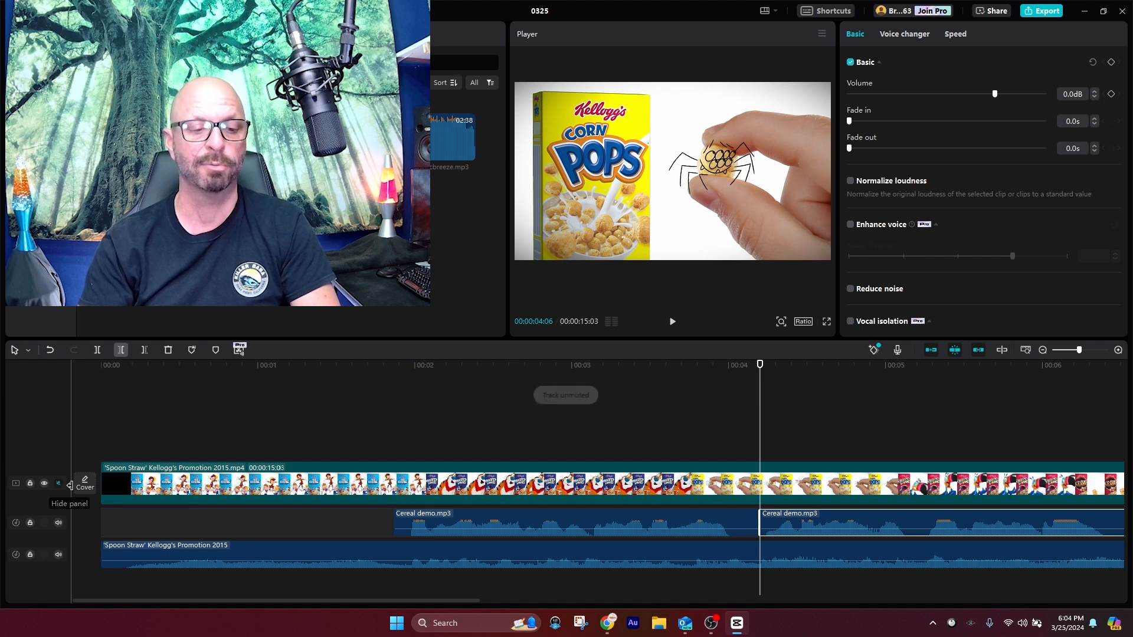
left_click(58, 523)
left_click_drag(954, 366, 923, 385)
key("space")
key("space")
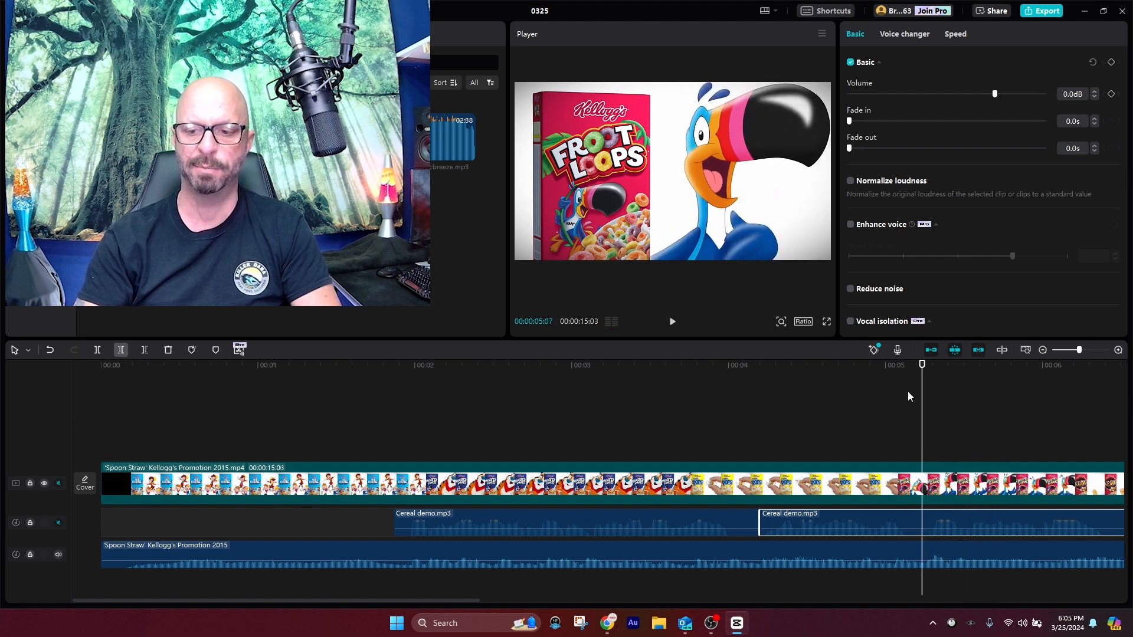
left_click_drag(784, 527, 945, 528)
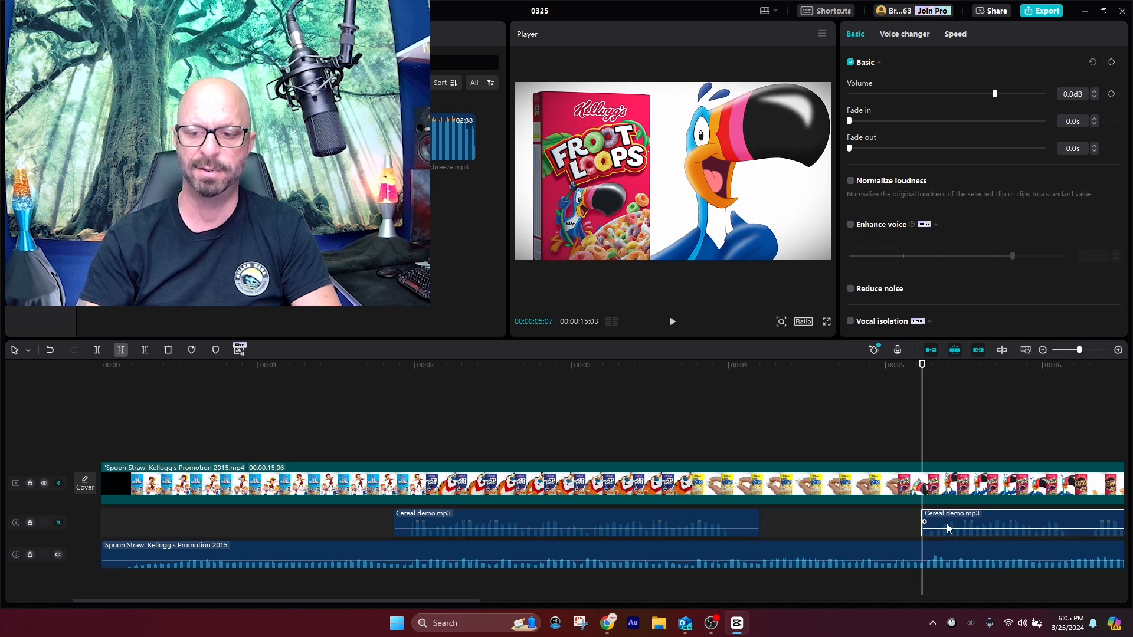
left_click(59, 523)
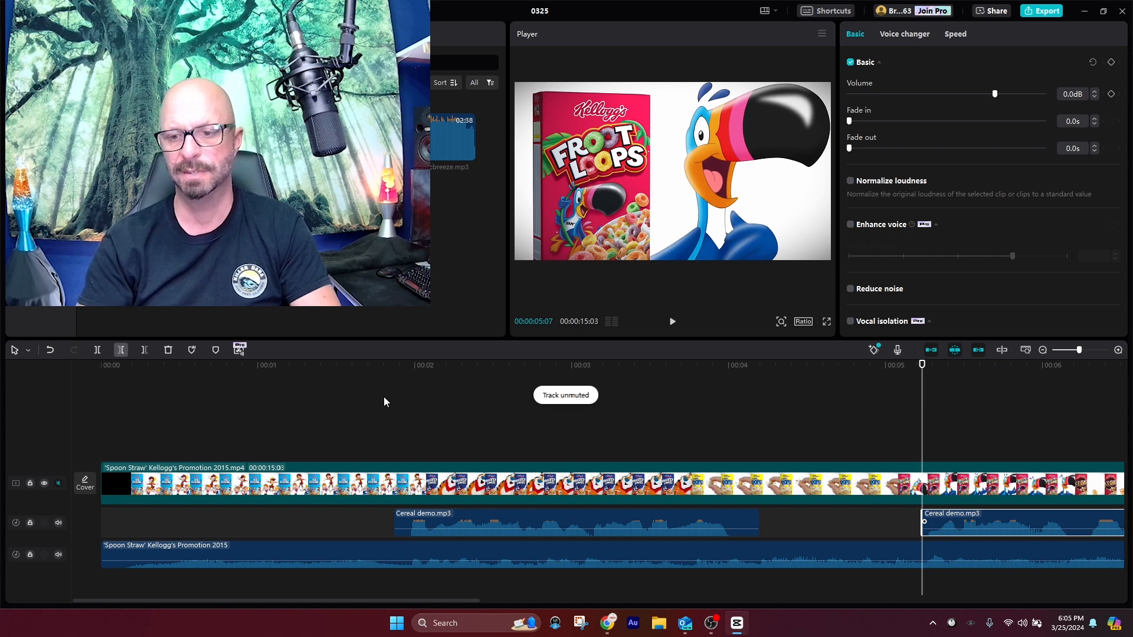
key("space")
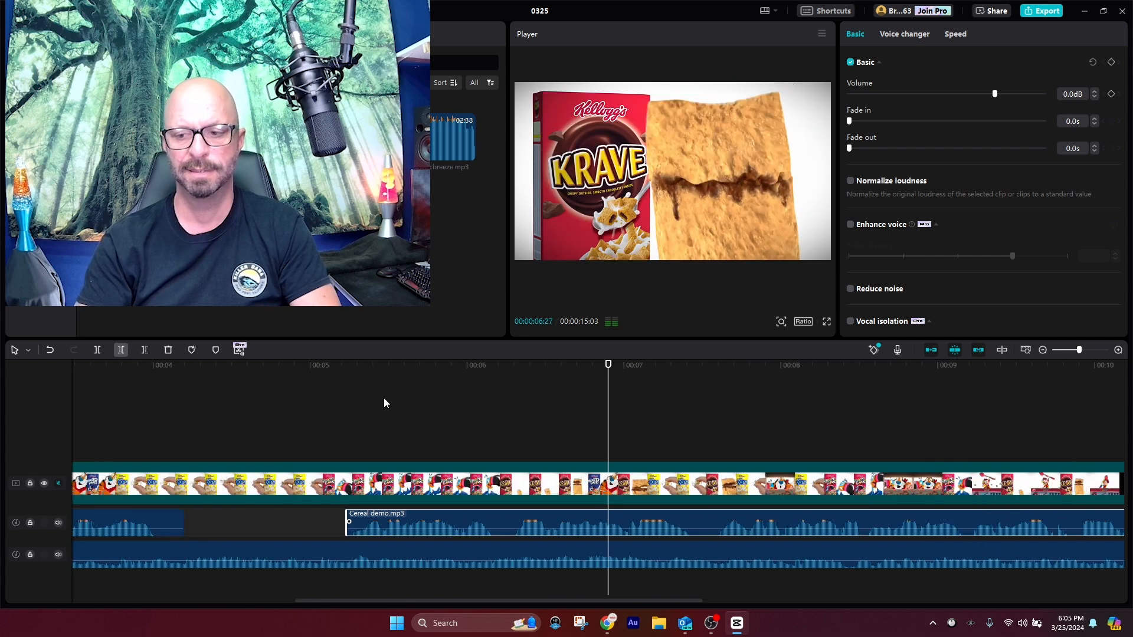
key("space")
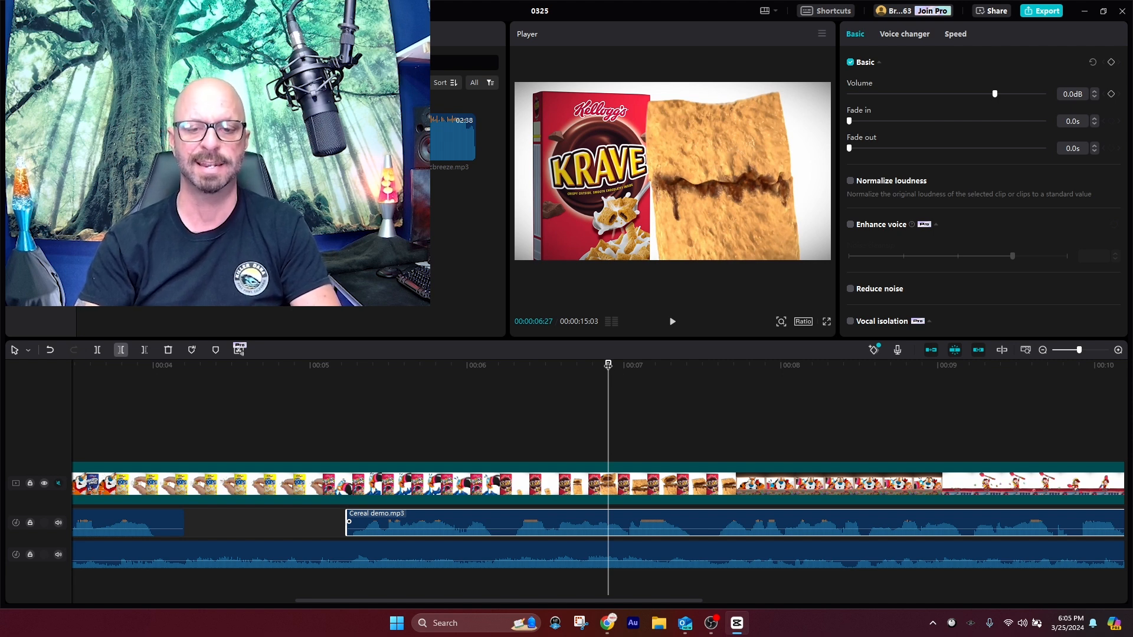
Try moving the second Cereal demo clip to 00:00:07:08 to match the following line, muting its track while finding the cue
left_click_drag(608, 365, 509, 378)
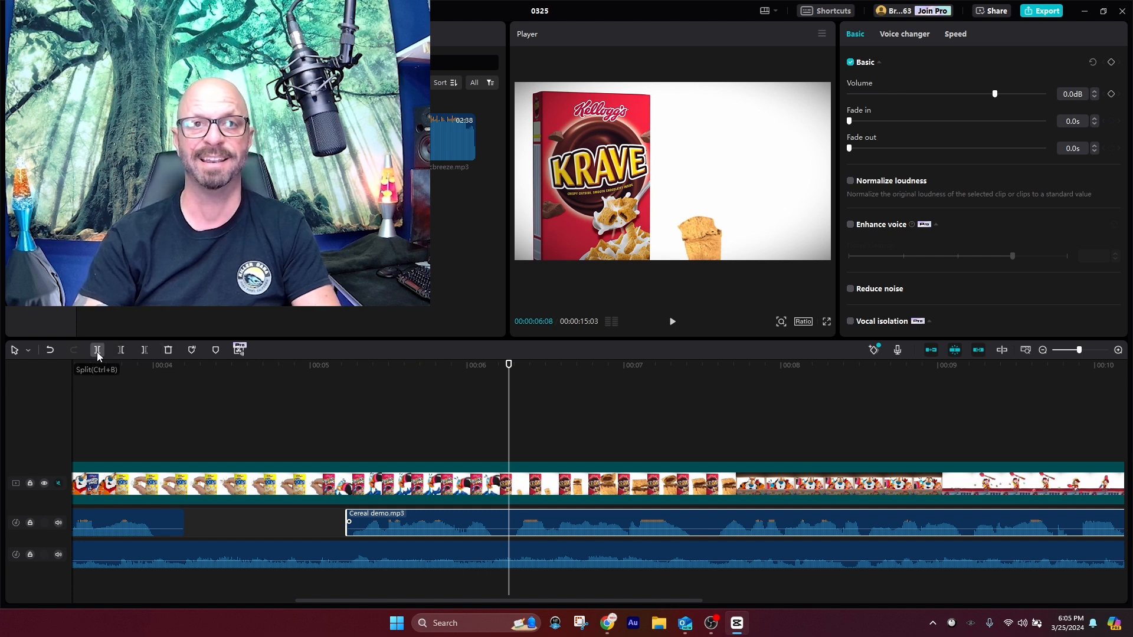
left_click(58, 523)
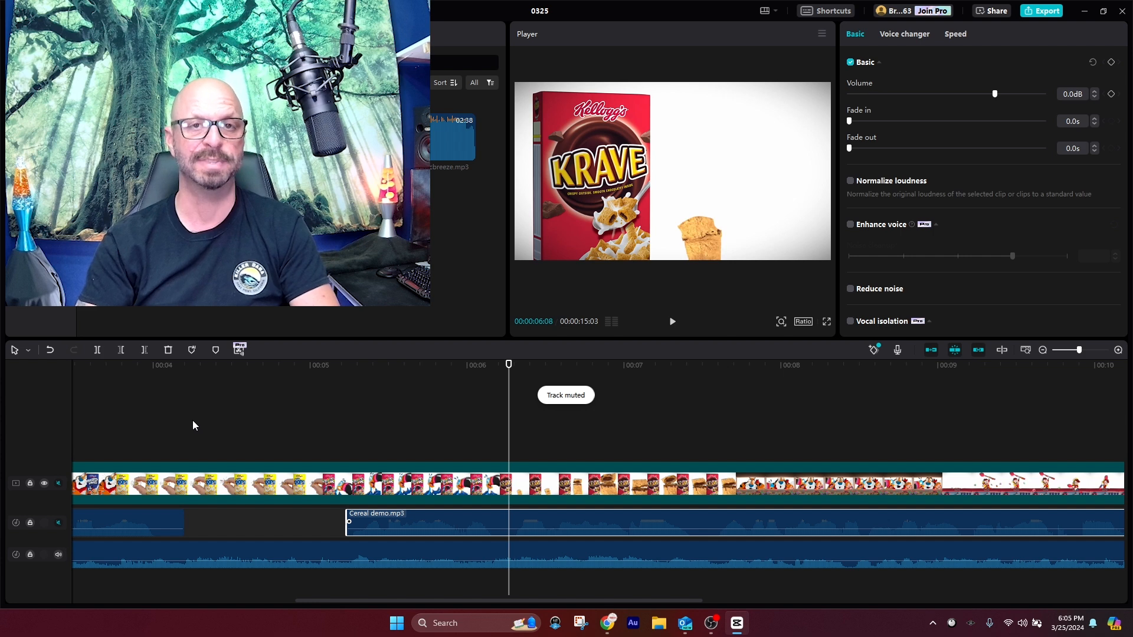
key("space")
key("space")
left_click_drag(739, 366, 665, 388)
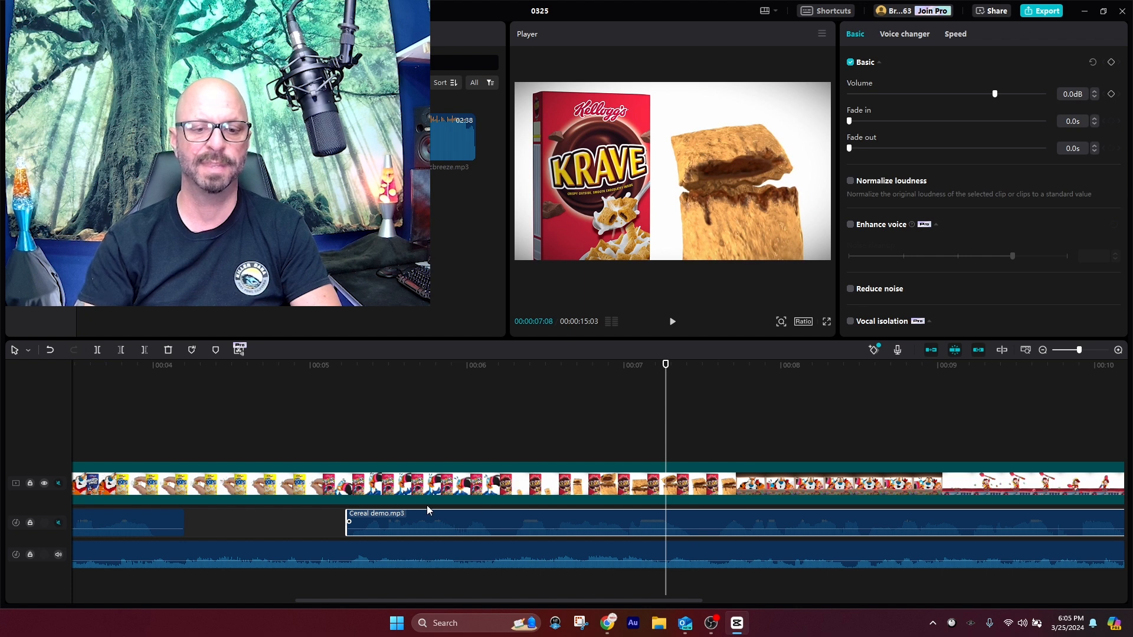
left_click_drag(434, 520, 756, 524)
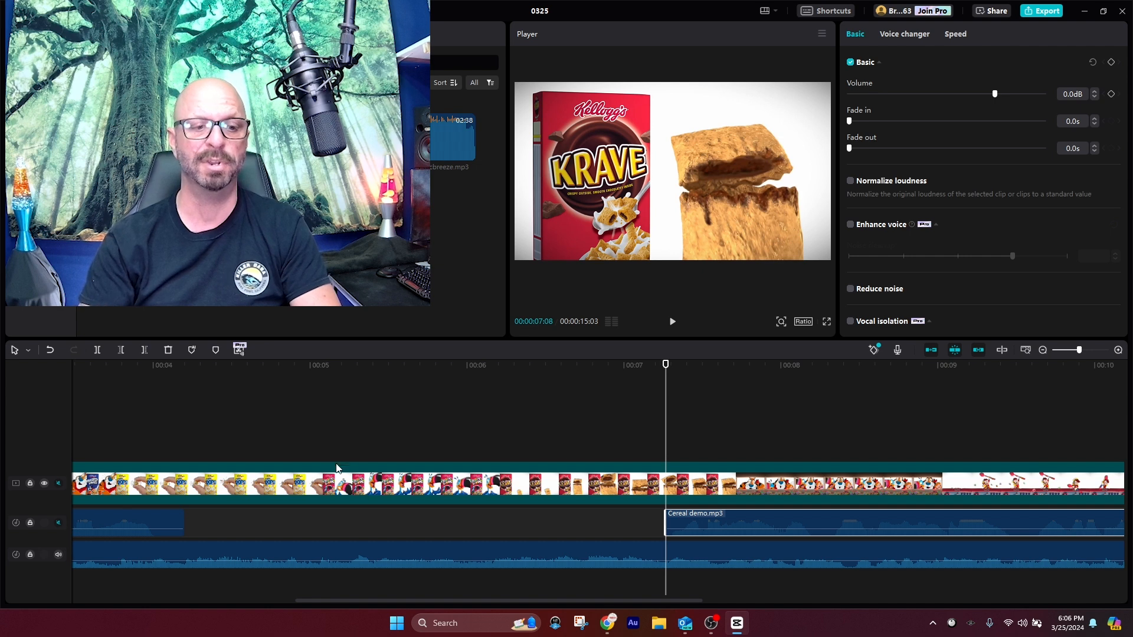
left_click(58, 523)
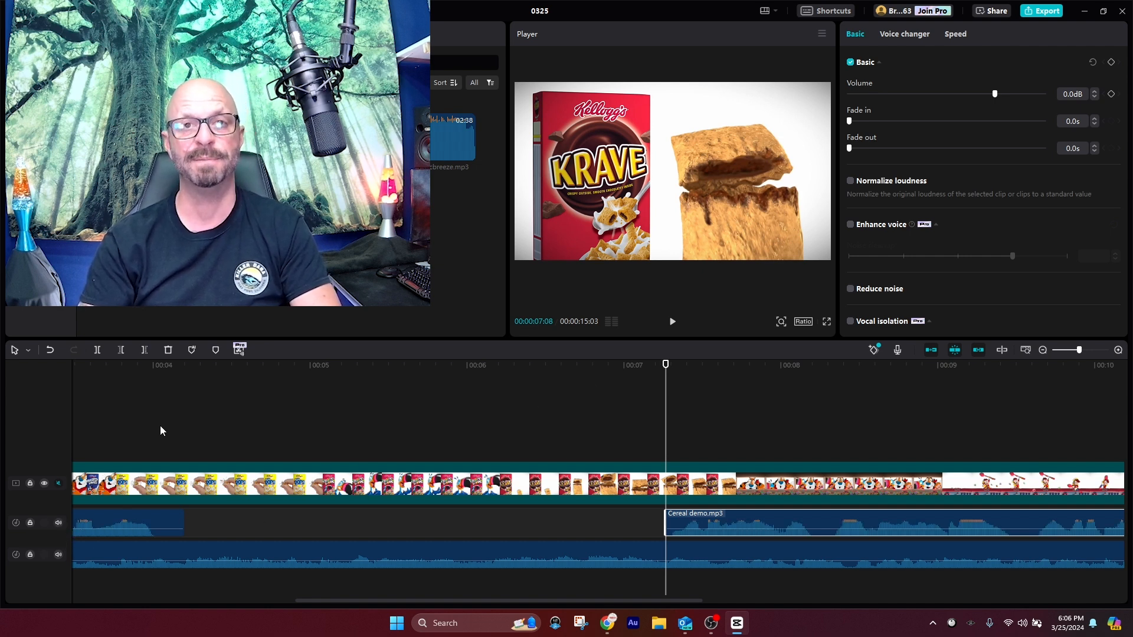
Play back the voice-over around 00:00:07:08 and undo the clip move and the track unmute
key("space")
key("space")
left_click(631, 381)
key("space")
key("space")
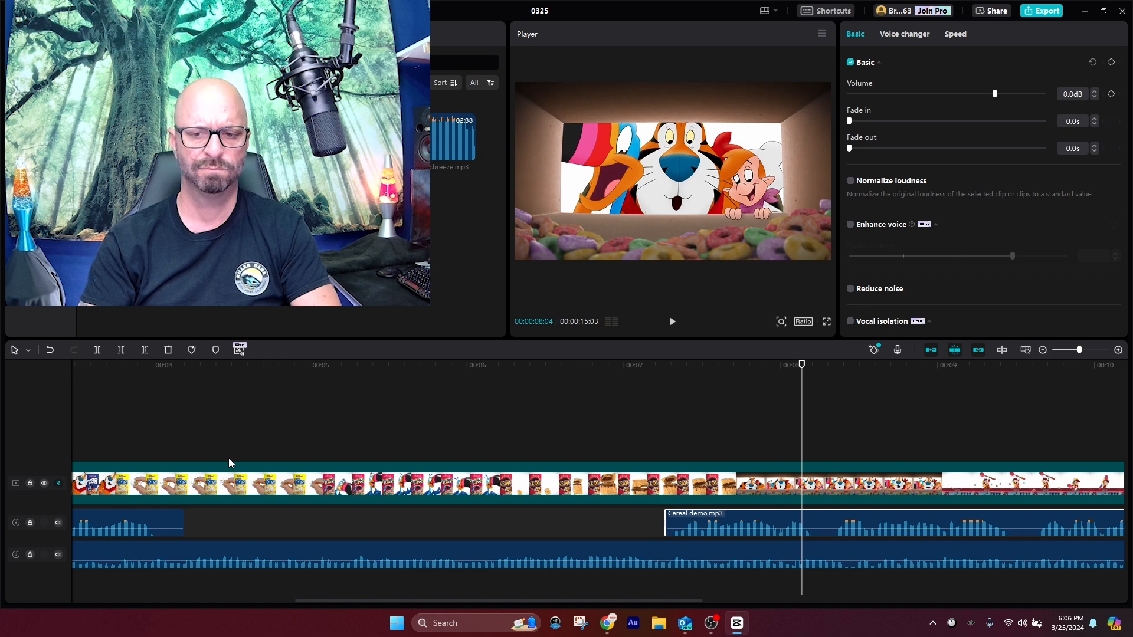
left_click(51, 351)
left_click(50, 350)
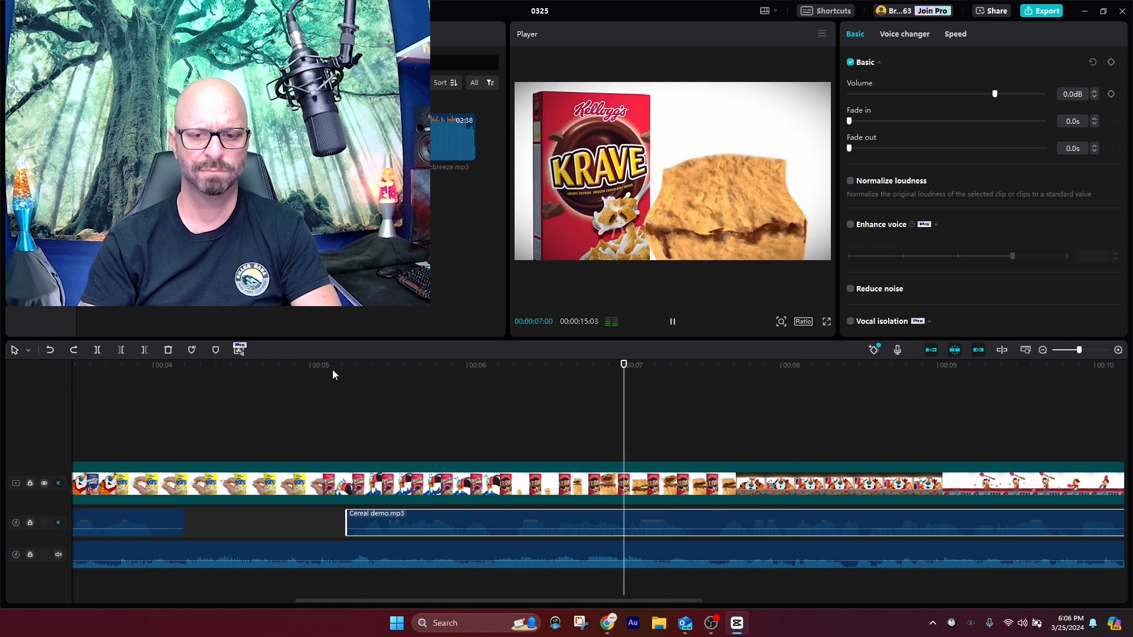
Unmute the voice-over track and split the second Cereal demo.mp3 clip after its phrase at 00:00:06:08
left_click(58, 523)
left_click_drag(457, 391, 507, 394)
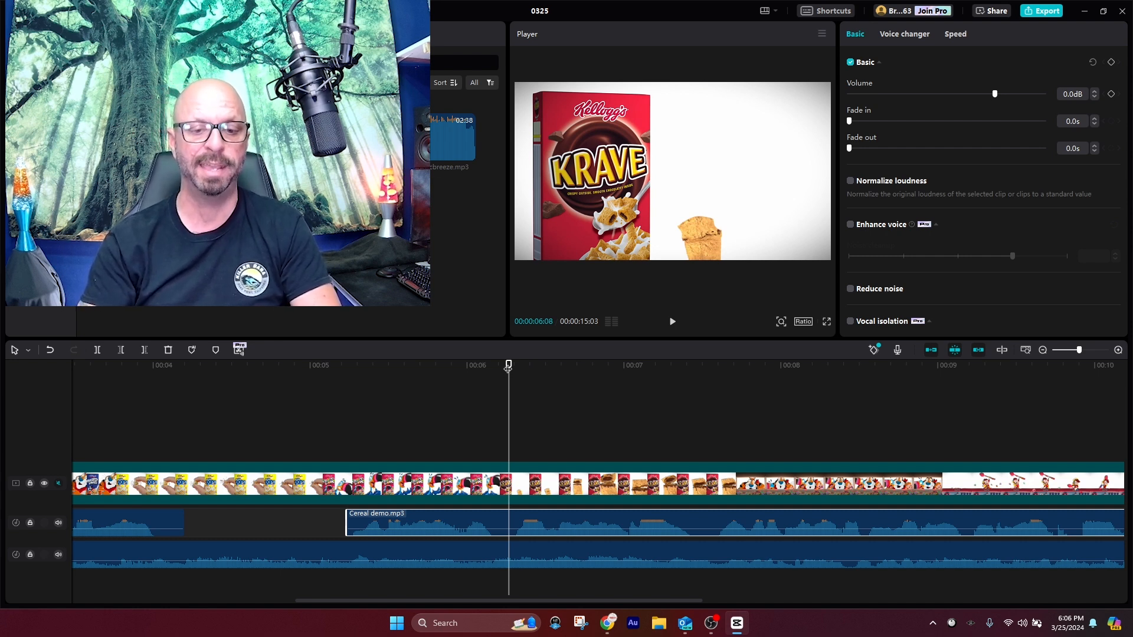
left_click_drag(511, 362, 510, 399)
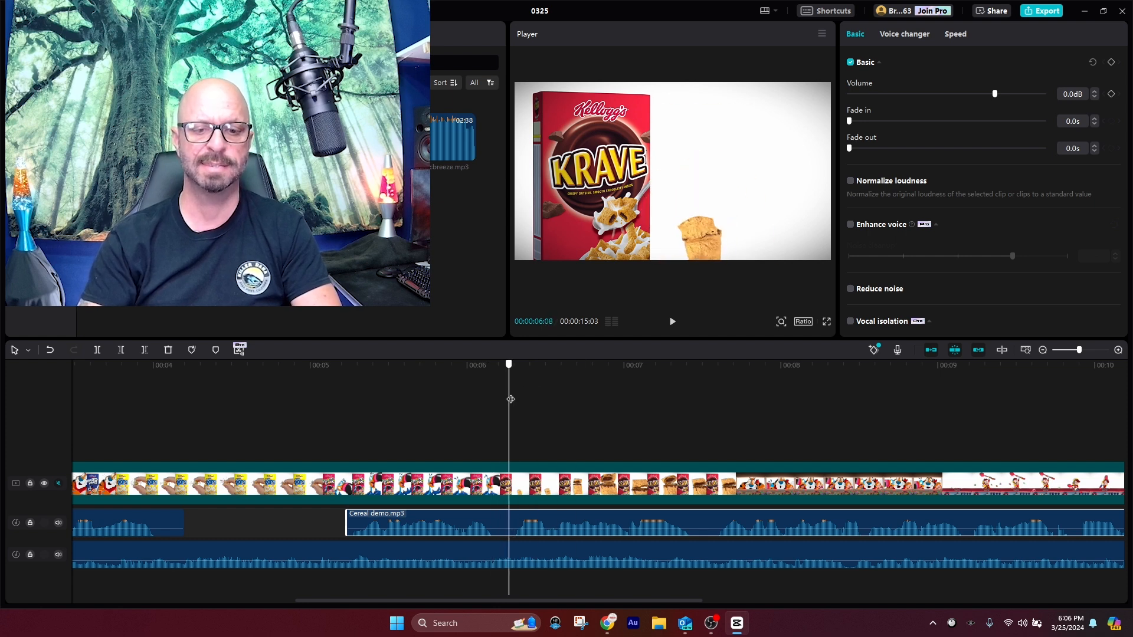
left_click(97, 352)
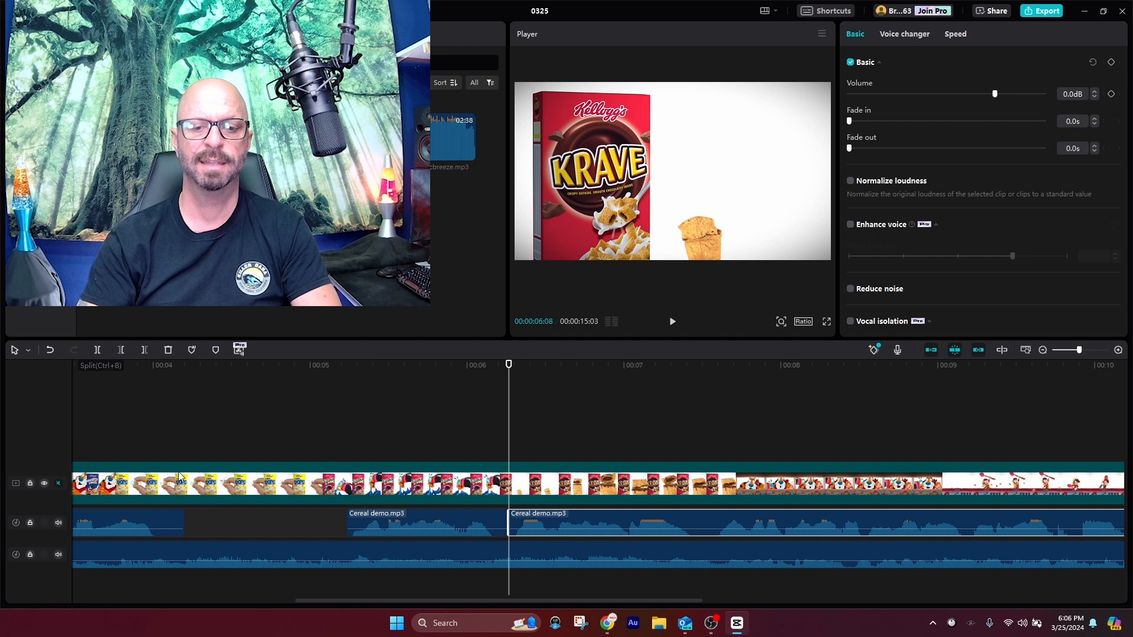
Move the third Cereal demo.mp3 clip to start at 00:00:07:08 with its track muted, and play it back unmuted
left_click(58, 522)
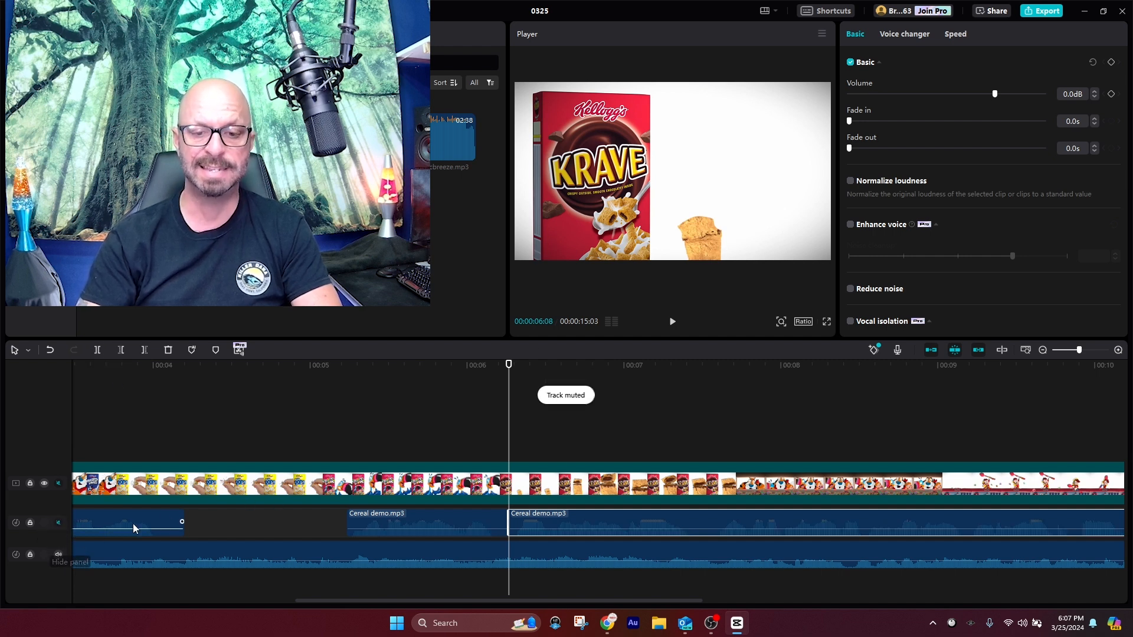
left_click_drag(566, 366, 666, 366)
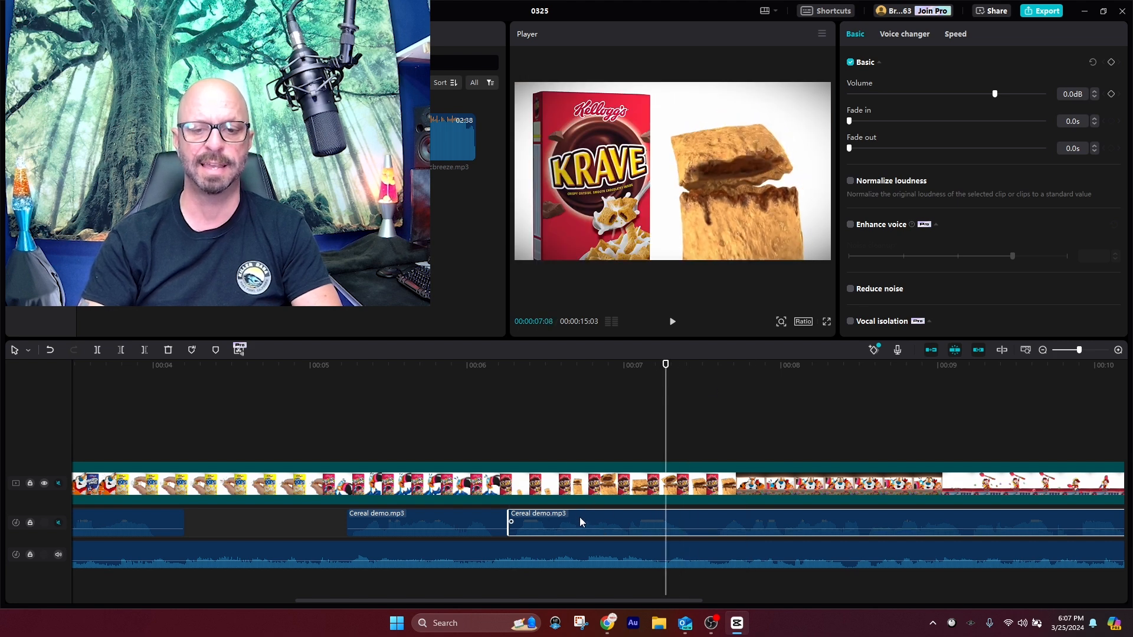
left_click_drag(579, 517, 732, 517)
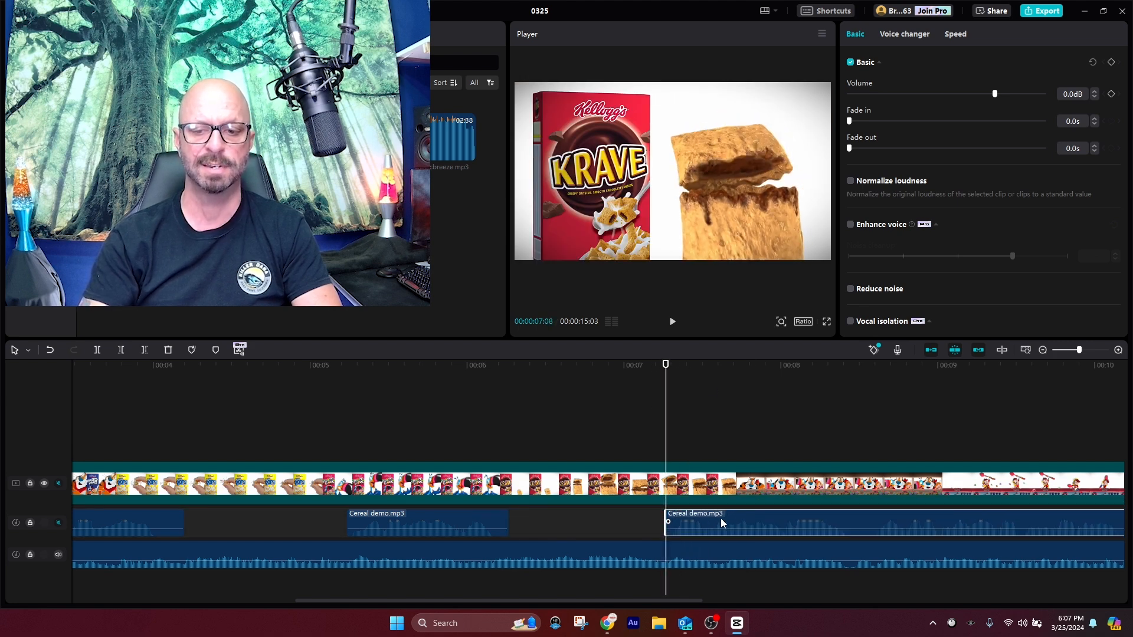
left_click(59, 522)
key("space")
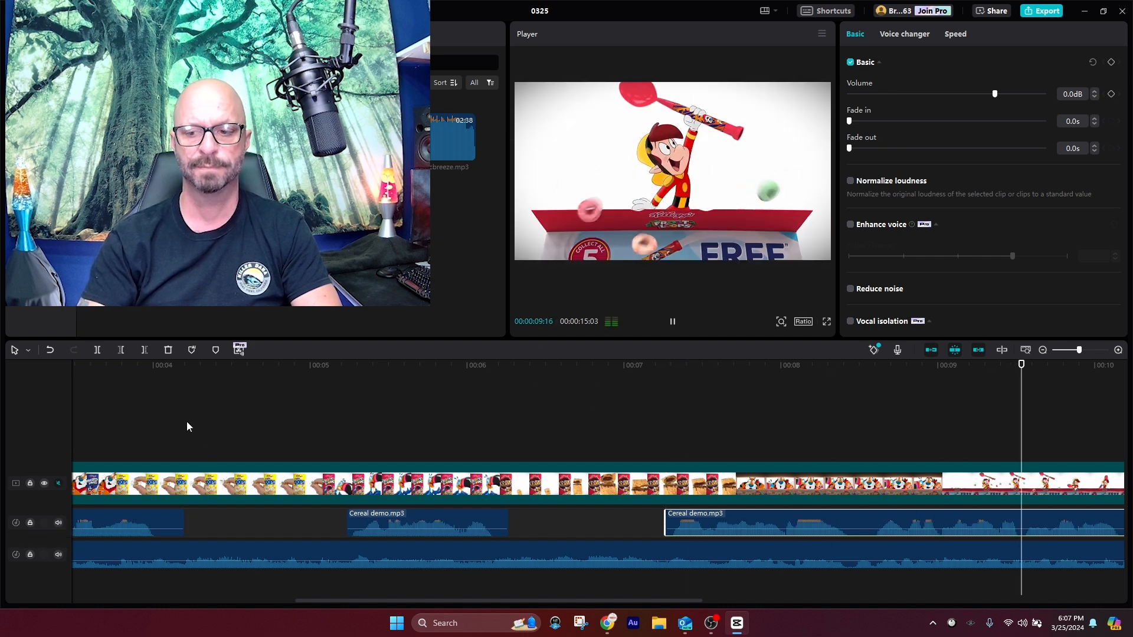
key("space")
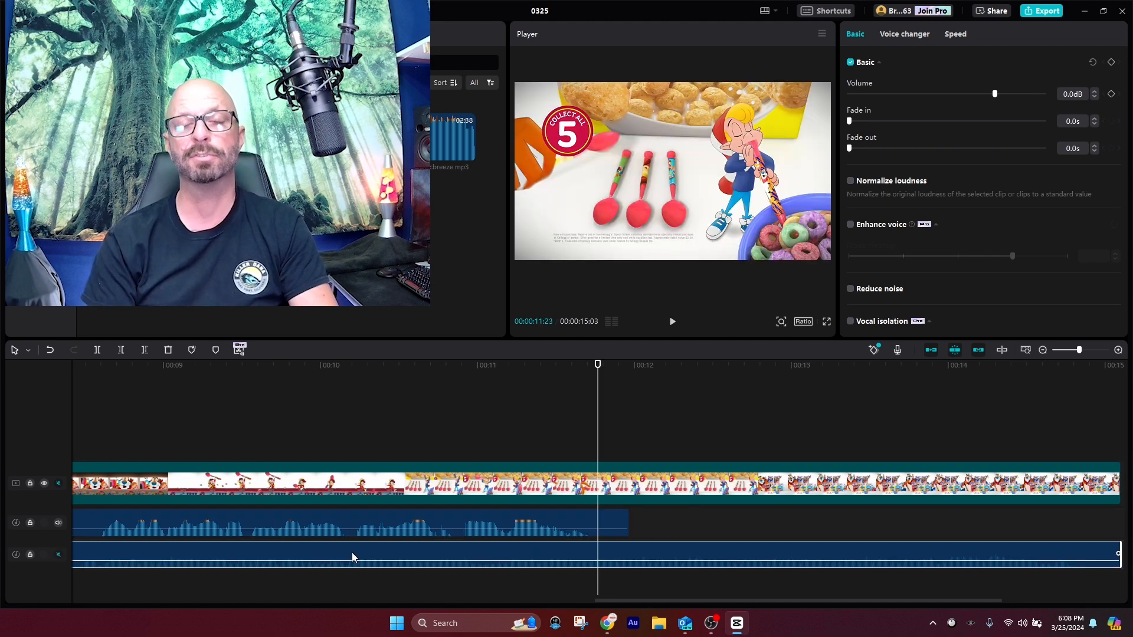
Delete the commercial's extracted audio and place smile.mp3 beneath the voice-over at the start of the timeline
key("Delete")
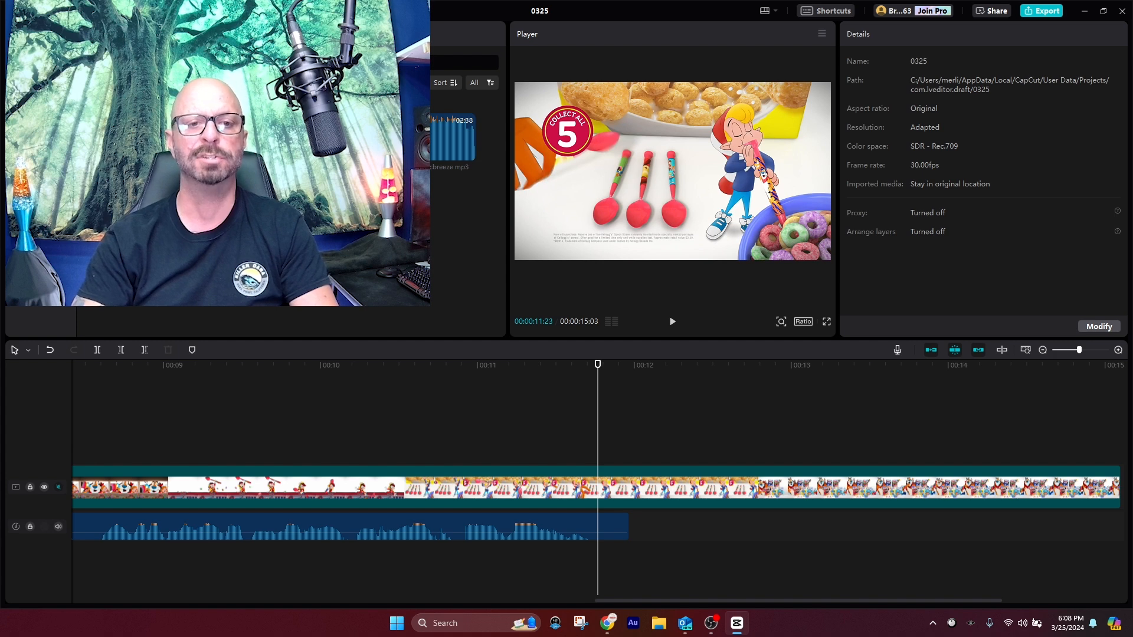
left_click_drag(261, 338, 222, 568)
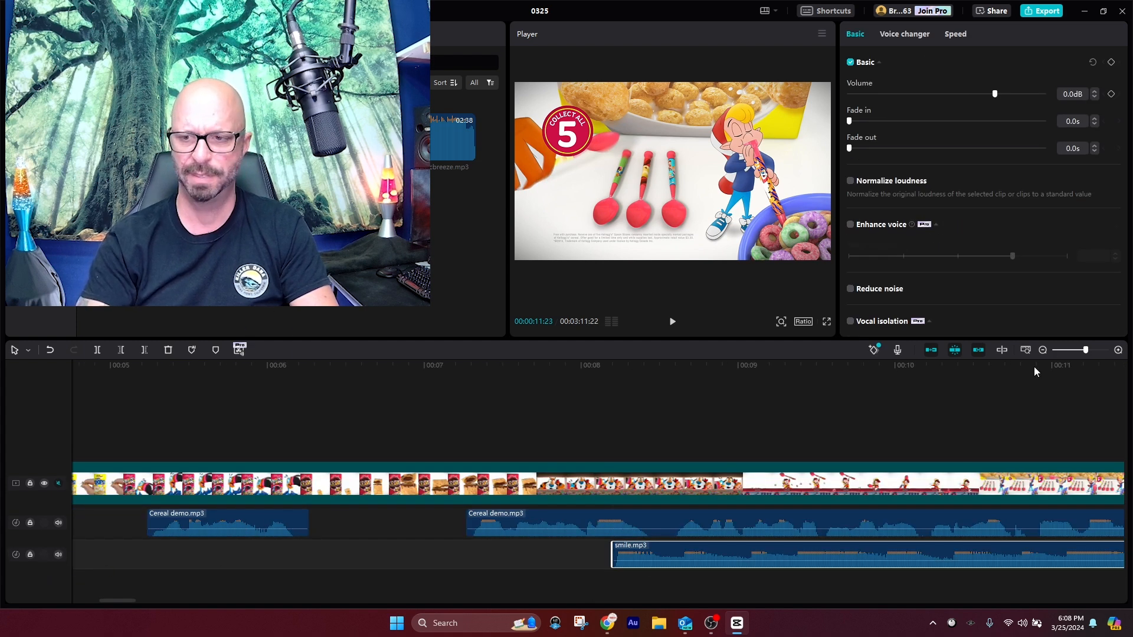
left_click_drag(796, 552, 34, 564)
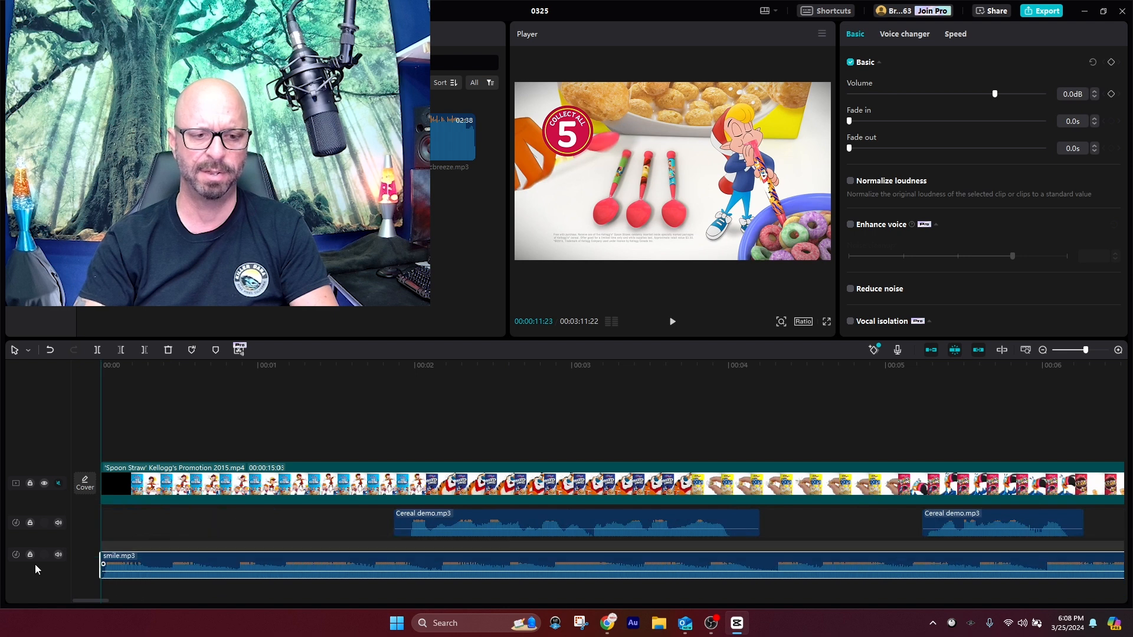
left_click(409, 402)
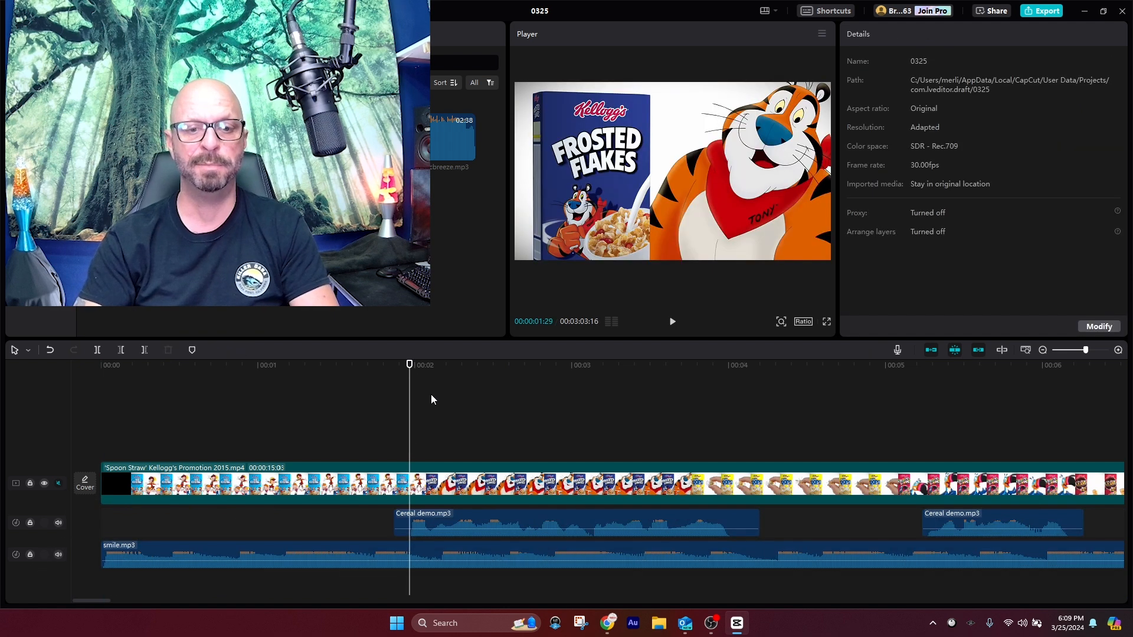
left_click_drag(408, 367, 54, 416)
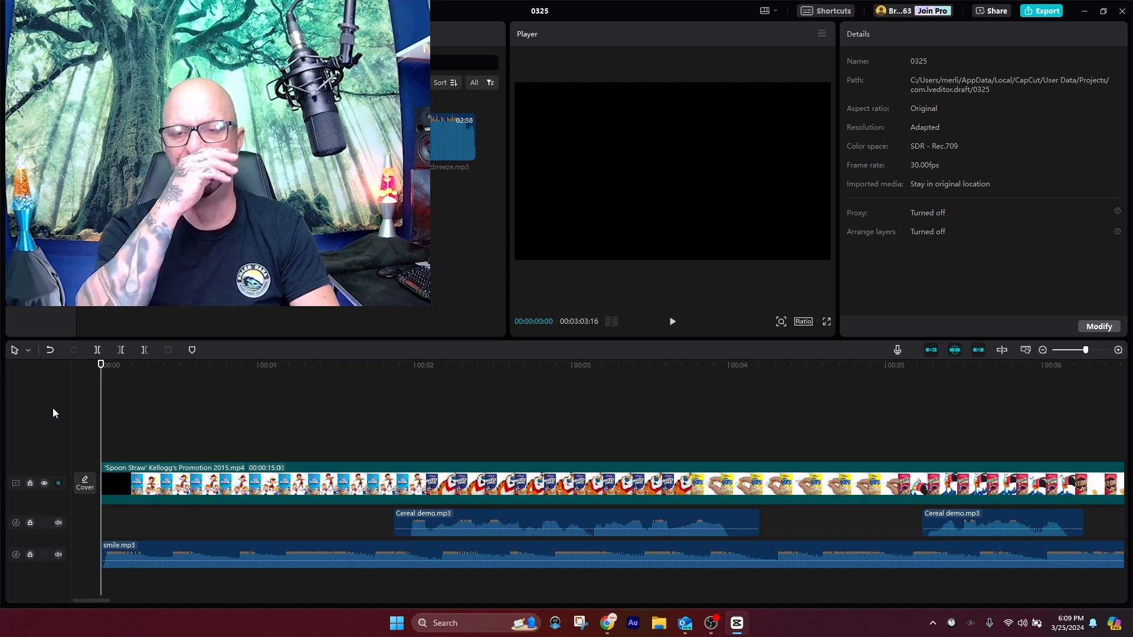
left_click(488, 402)
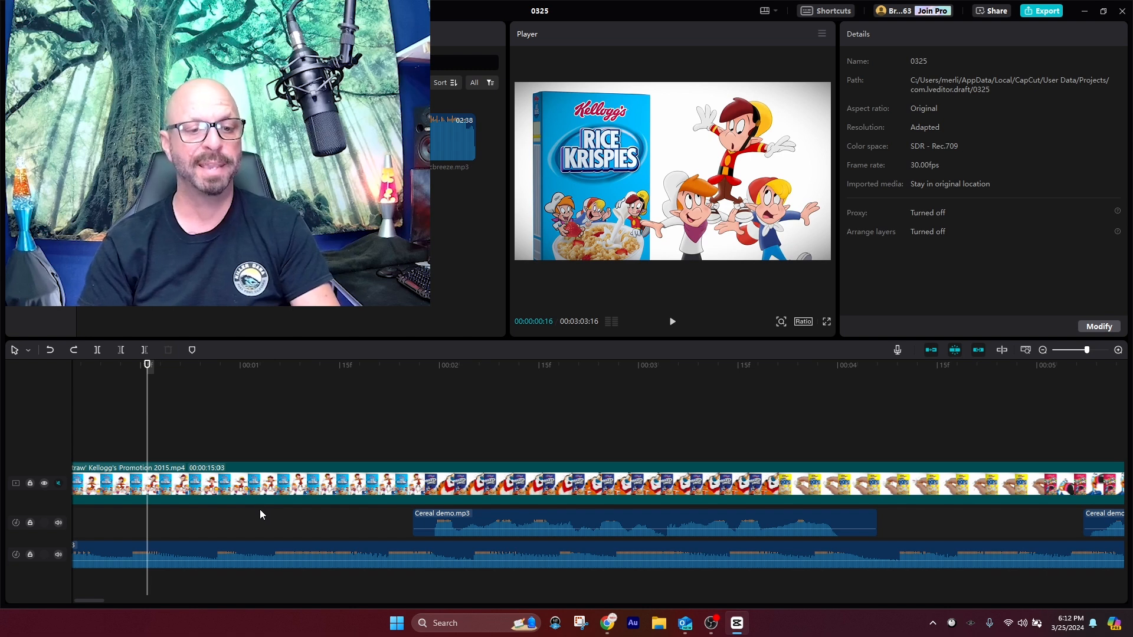
Split the cereal commercial's video at 00:00:01:00 and delete its first second
left_click(242, 368)
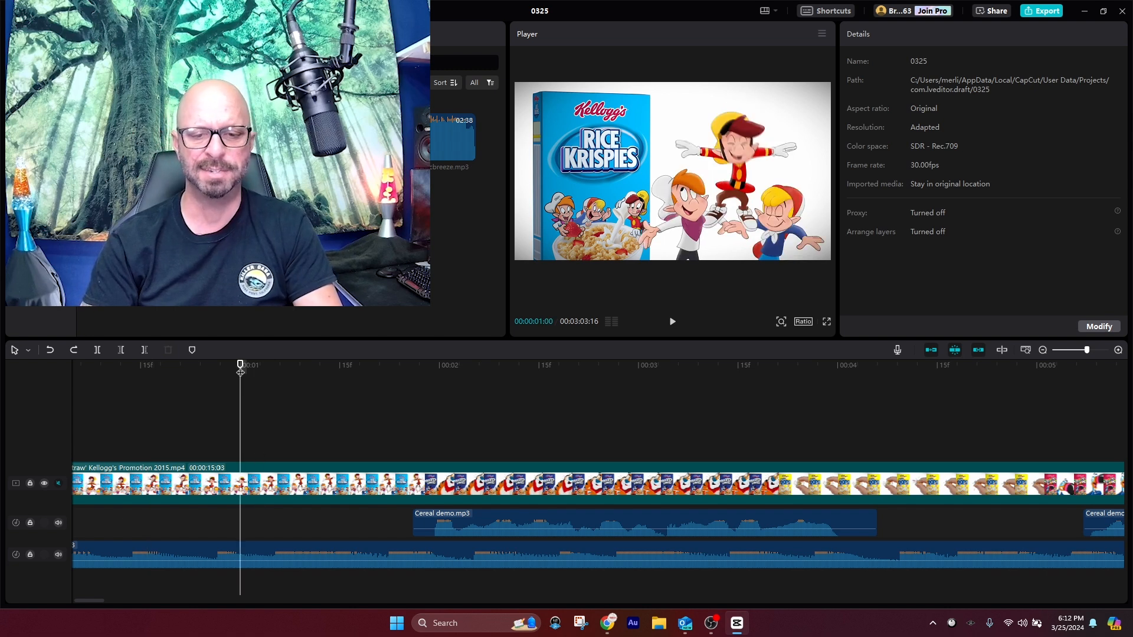
left_click(240, 485)
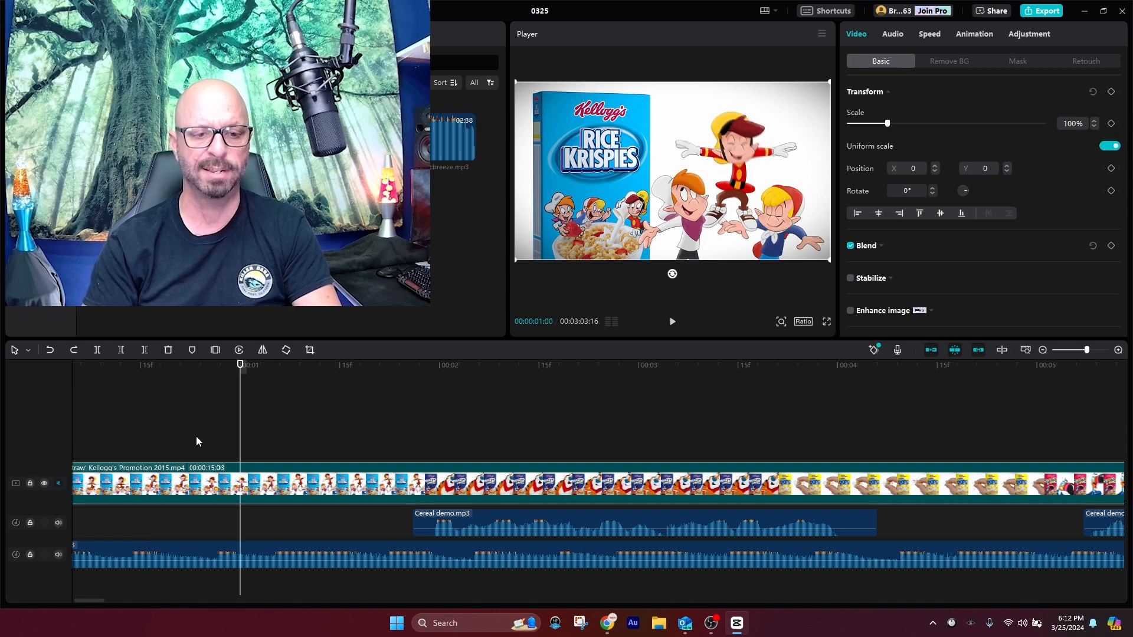
left_click(97, 351)
left_click(167, 412)
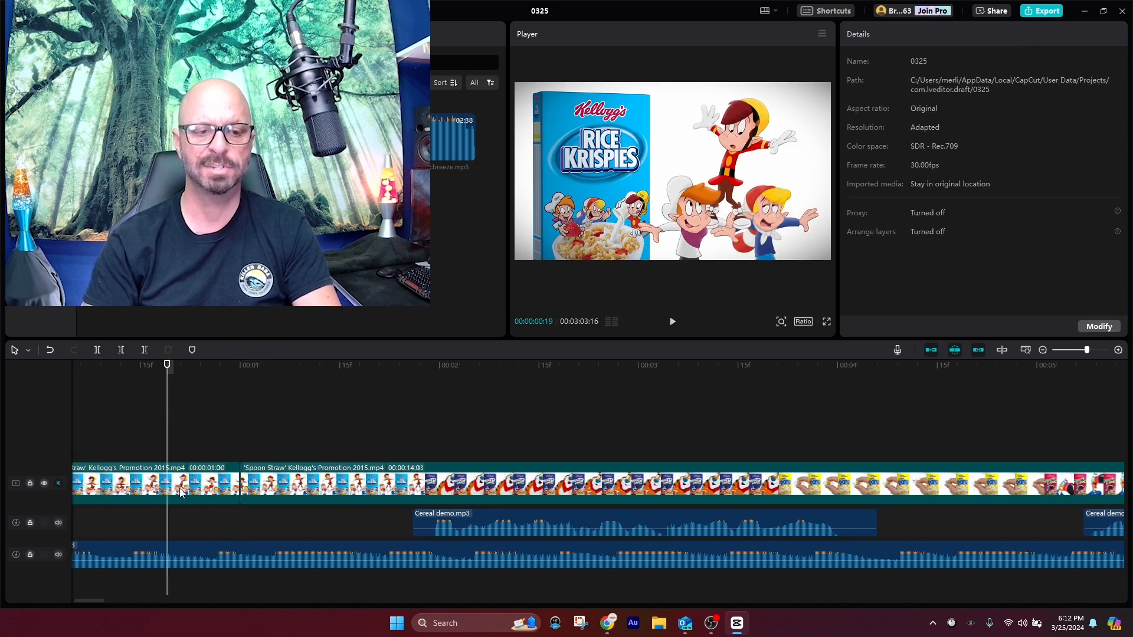
left_click(181, 492)
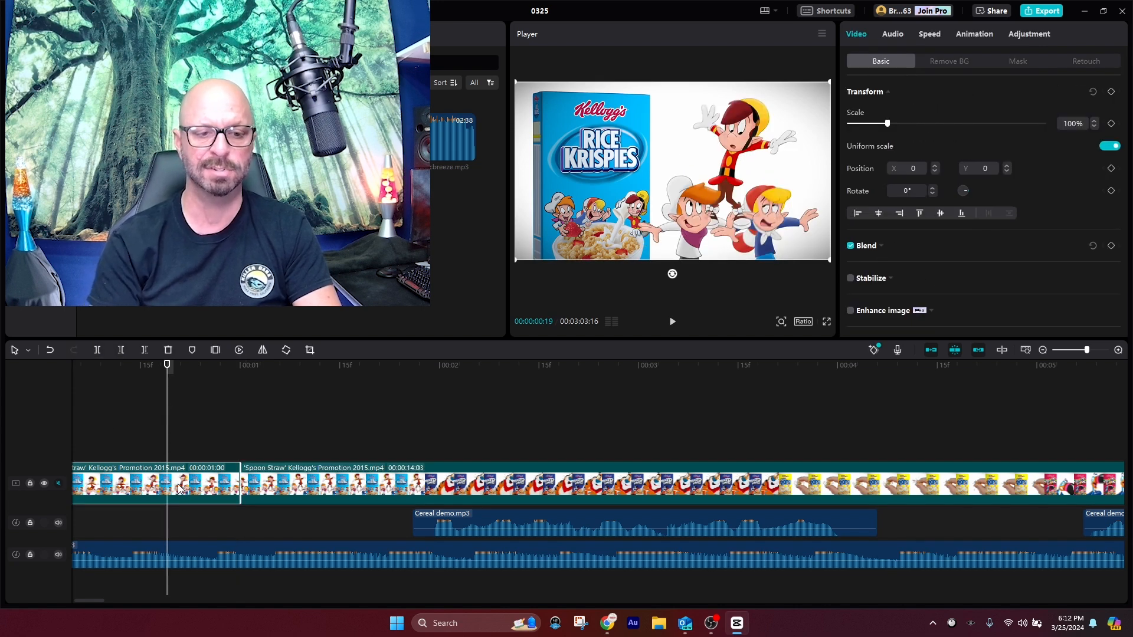
key("Delete")
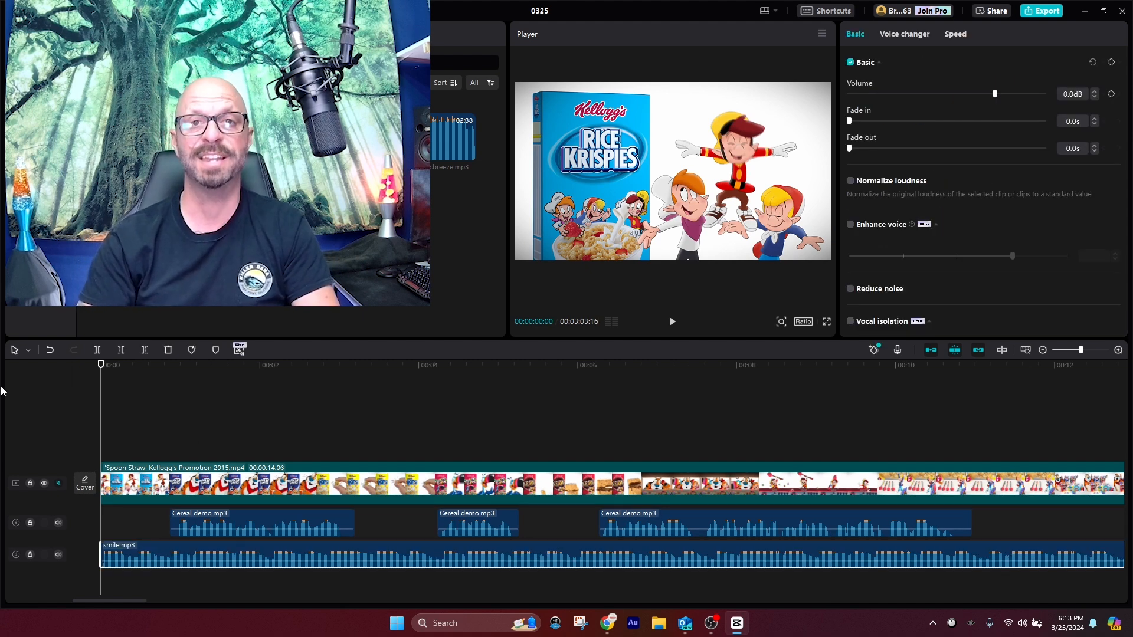
Lower the smile.mp3 music volume to -19.0 dB and play back the mix with the voice-over
key("space")
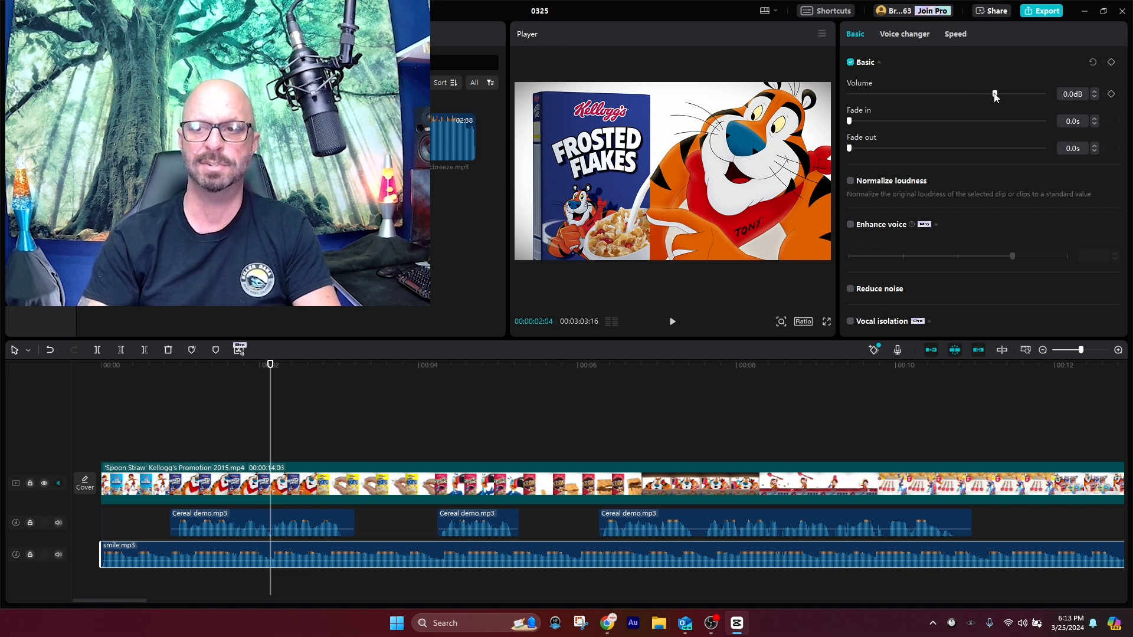
left_click_drag(961, 94, 916, 97)
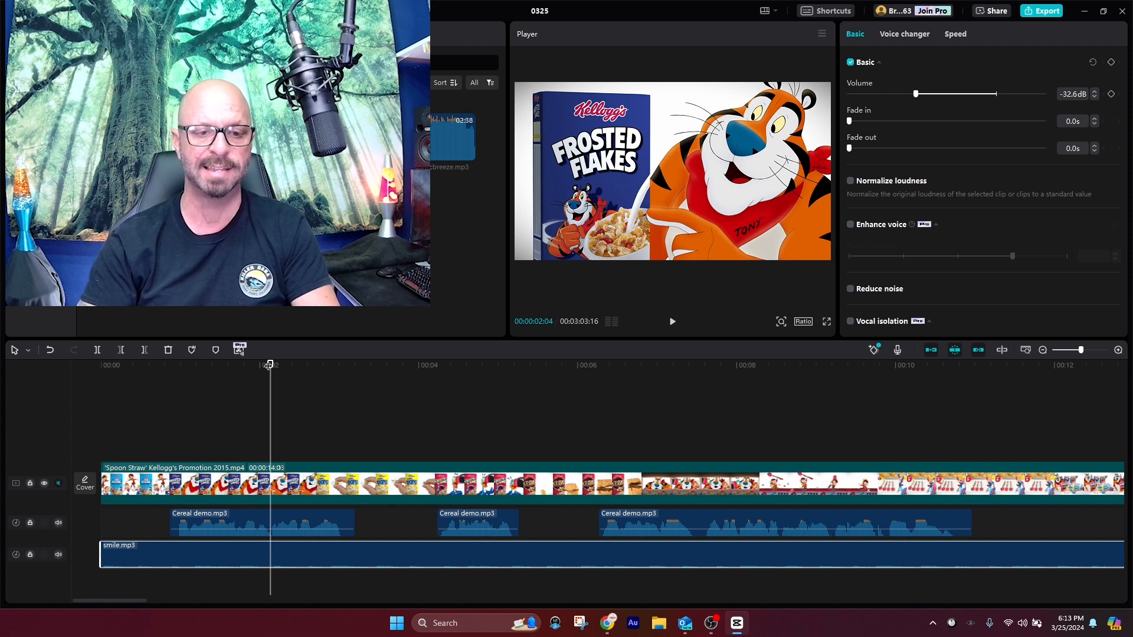
left_click(83, 388)
key("space")
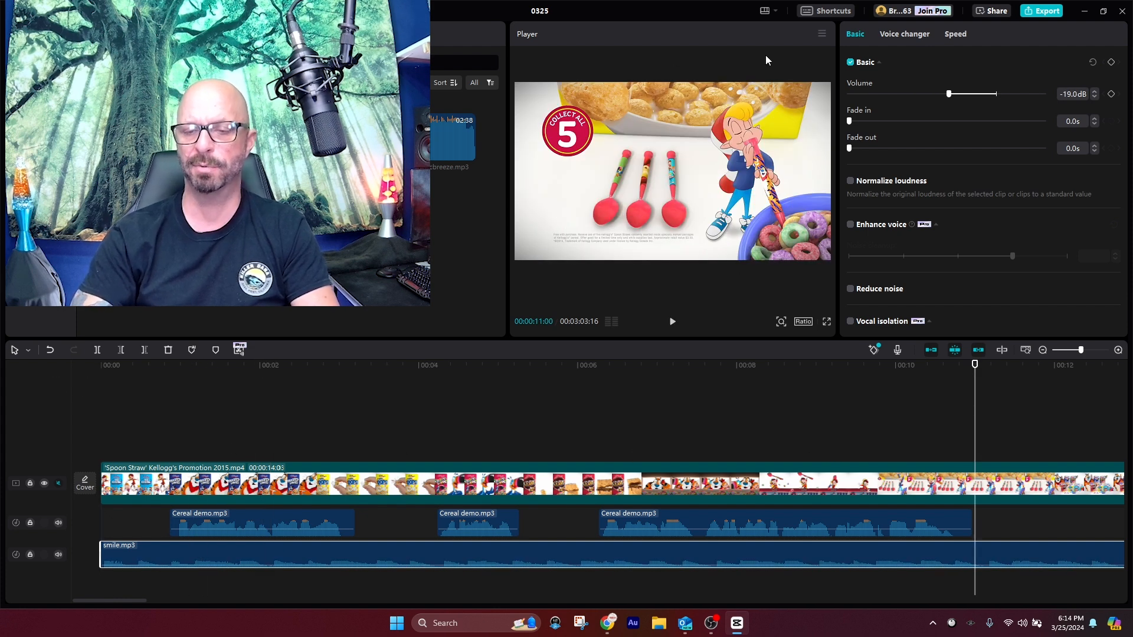
Split the cereal video and the smile.mp3 music at 00:00:11:00 and delete everything after the voice-over's end
left_click(979, 489)
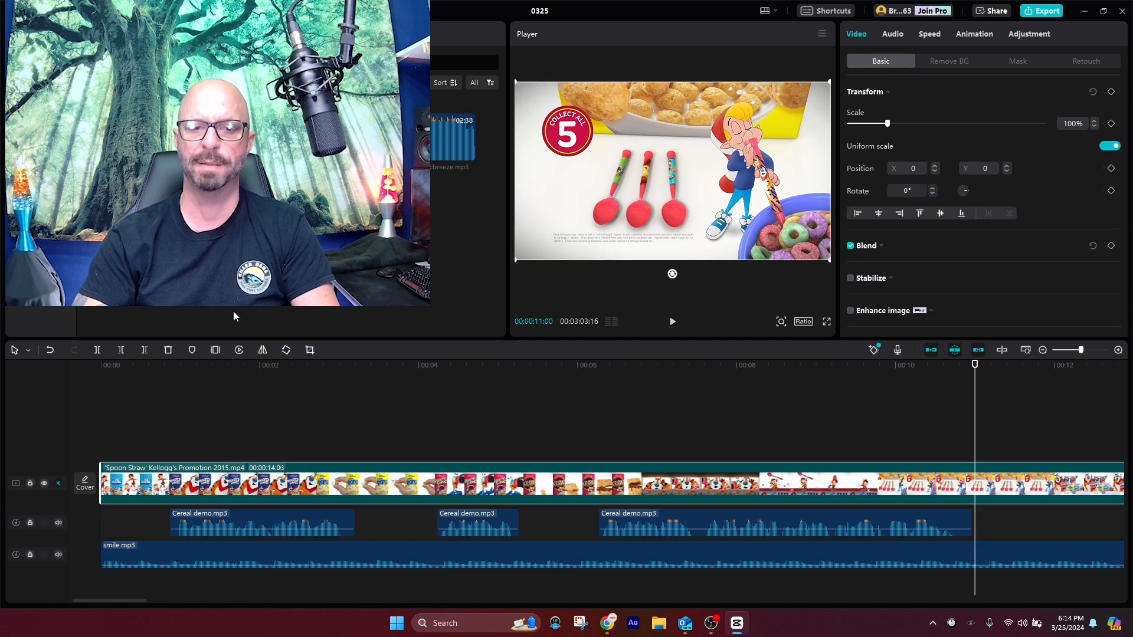
left_click(90, 351)
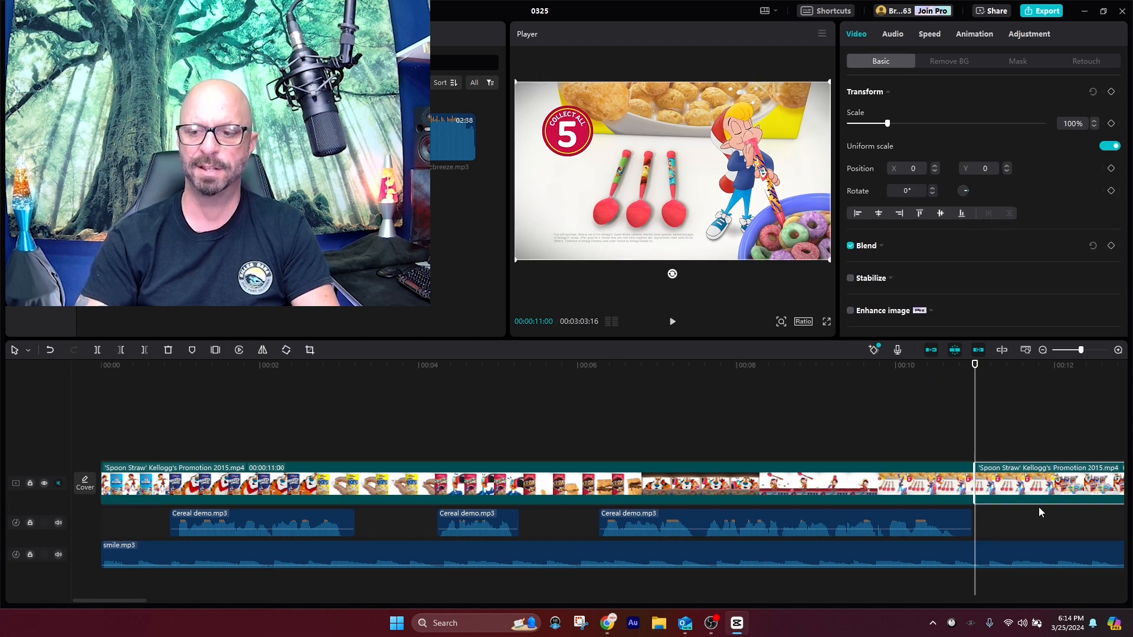
key("Delete")
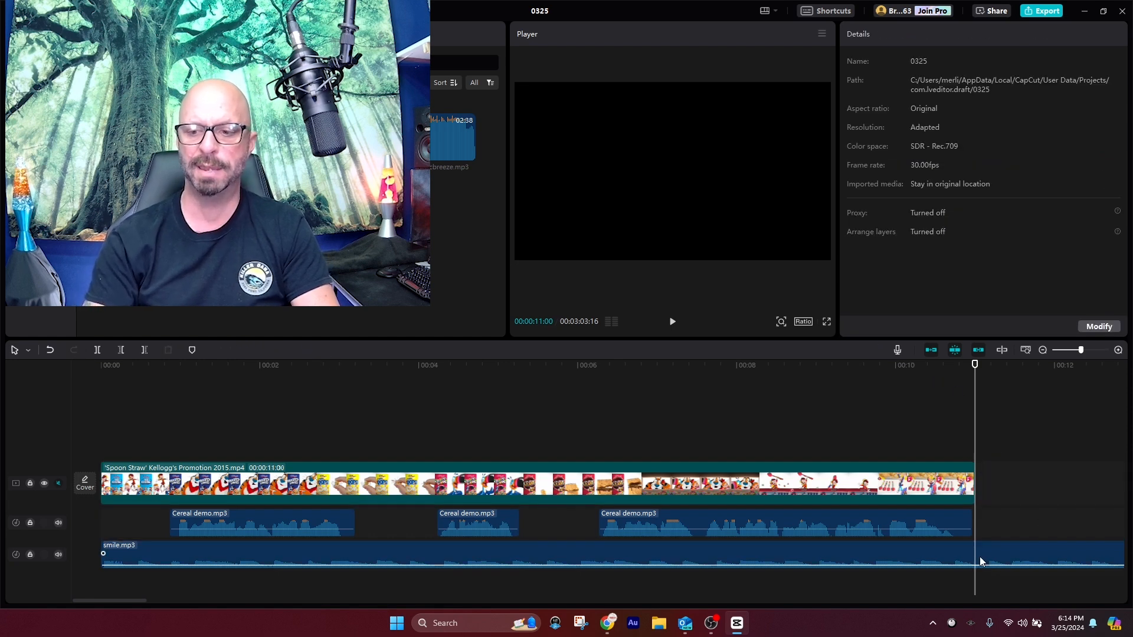
left_click(976, 561)
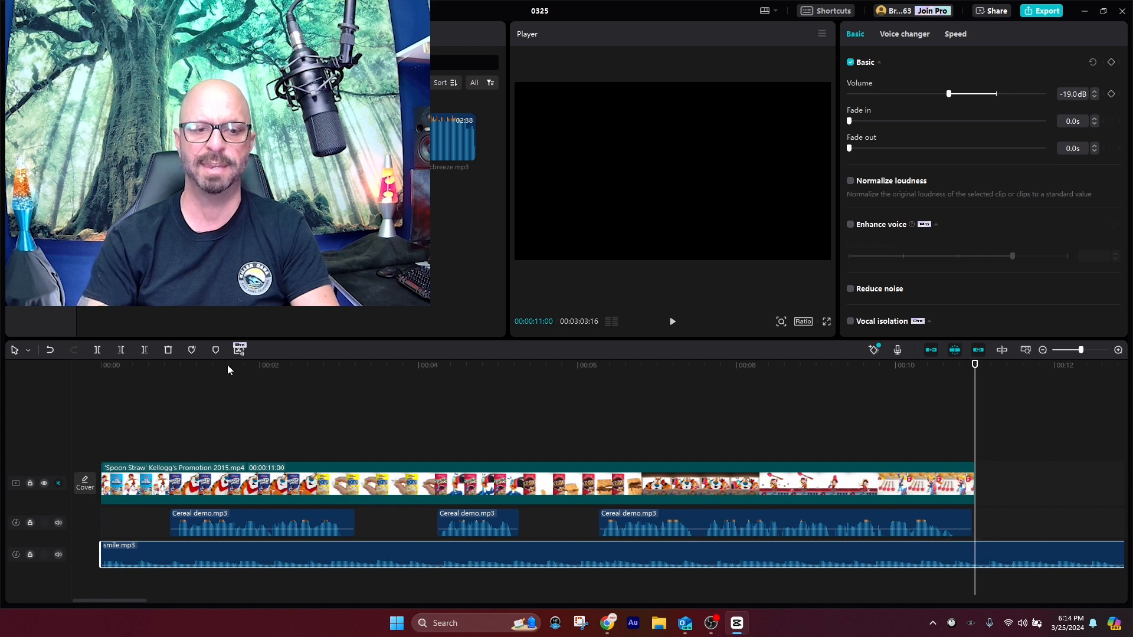
key("ctrl+b")
key("Delete")
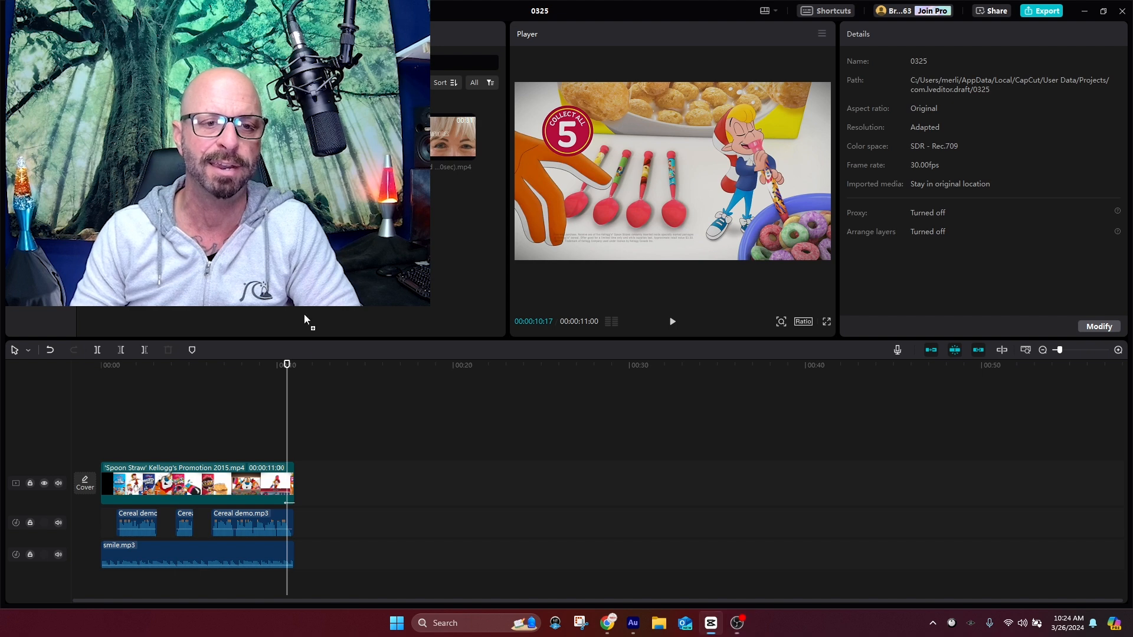
Append Welcome to the NRA.mp4 and NRA demo_2.mp3 after the cereal spot, and extract the NRA video's audio
left_click_drag(304, 319, 294, 482)
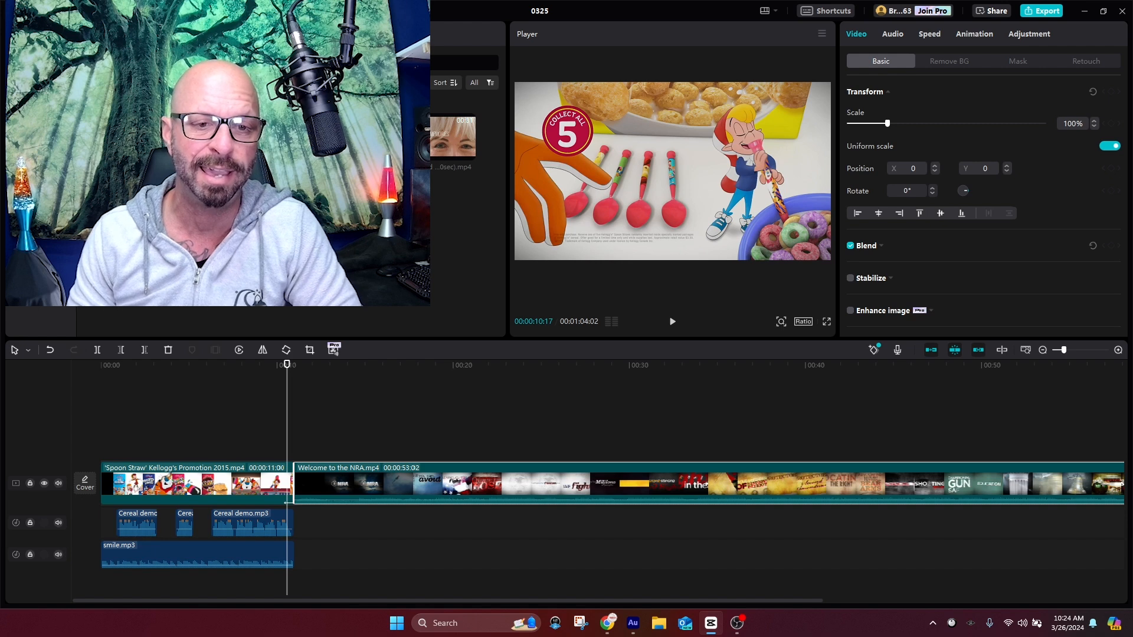
left_click_drag(305, 236, 292, 523)
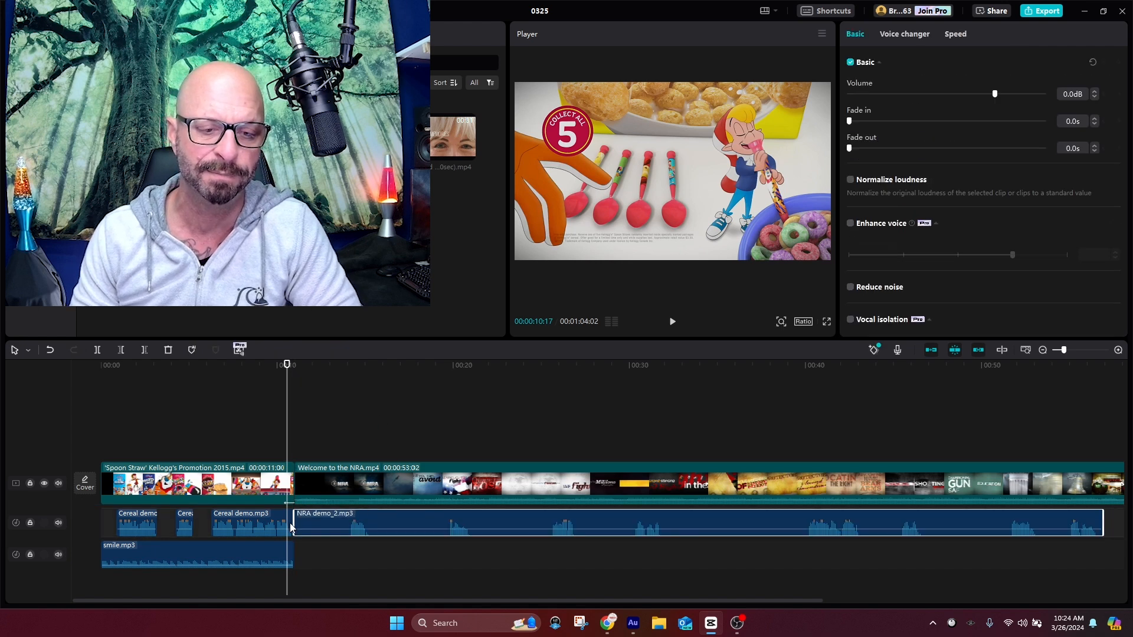
left_click(394, 481)
right_click(398, 480)
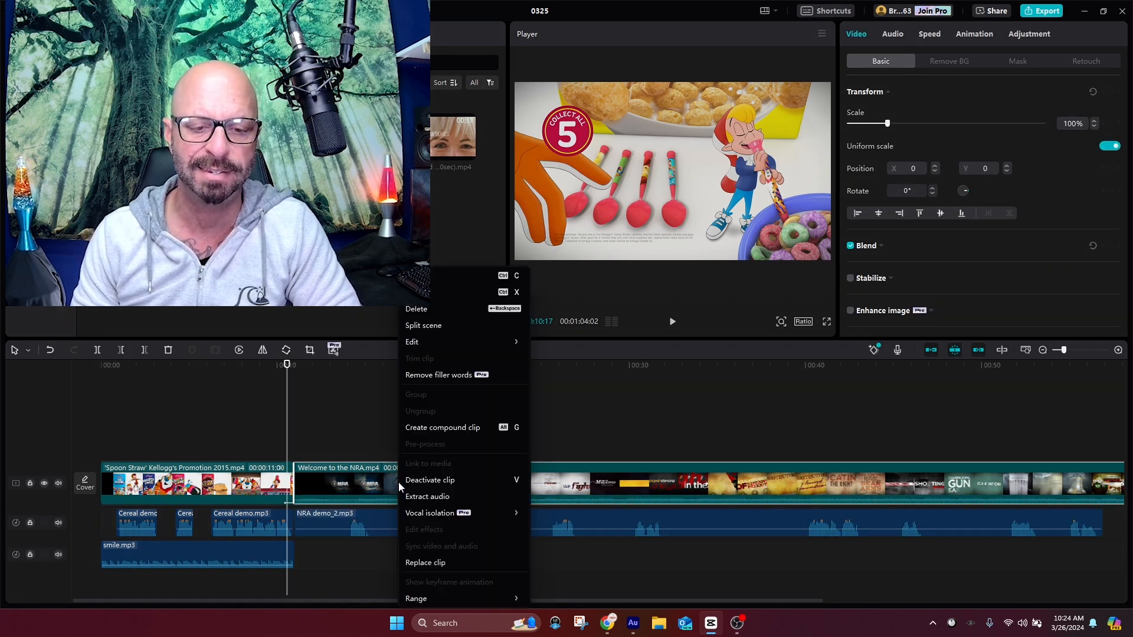
left_click(428, 497)
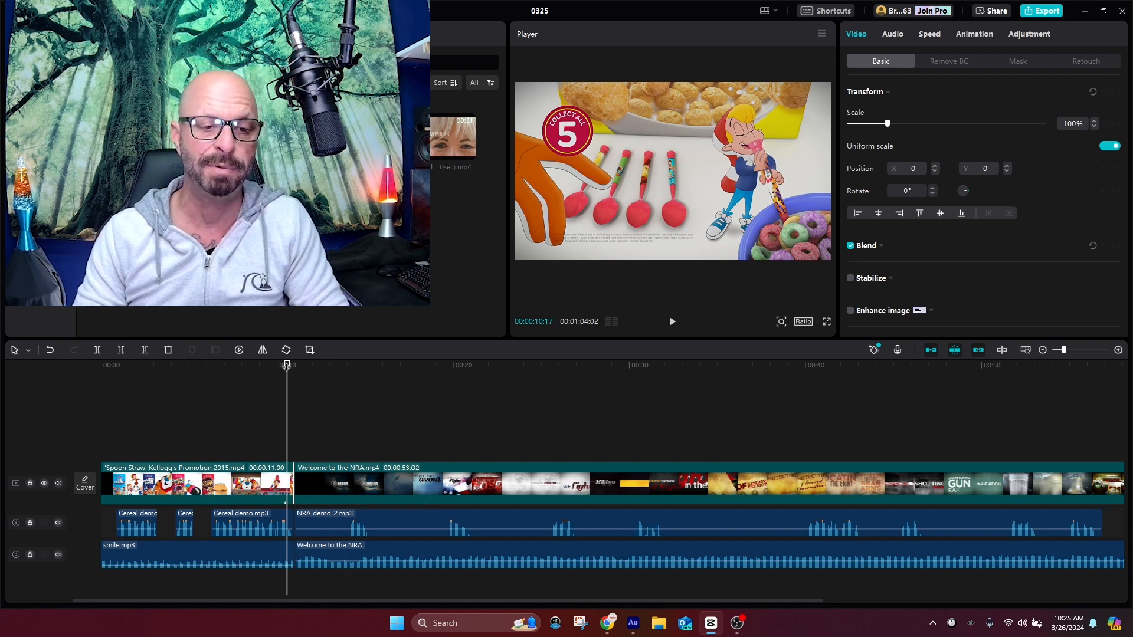
Find the NRA commercial's first spoken line, move NRA demo_2.mp3 so its first phrase starts at 00:00:16:14, and play it back
key("space")
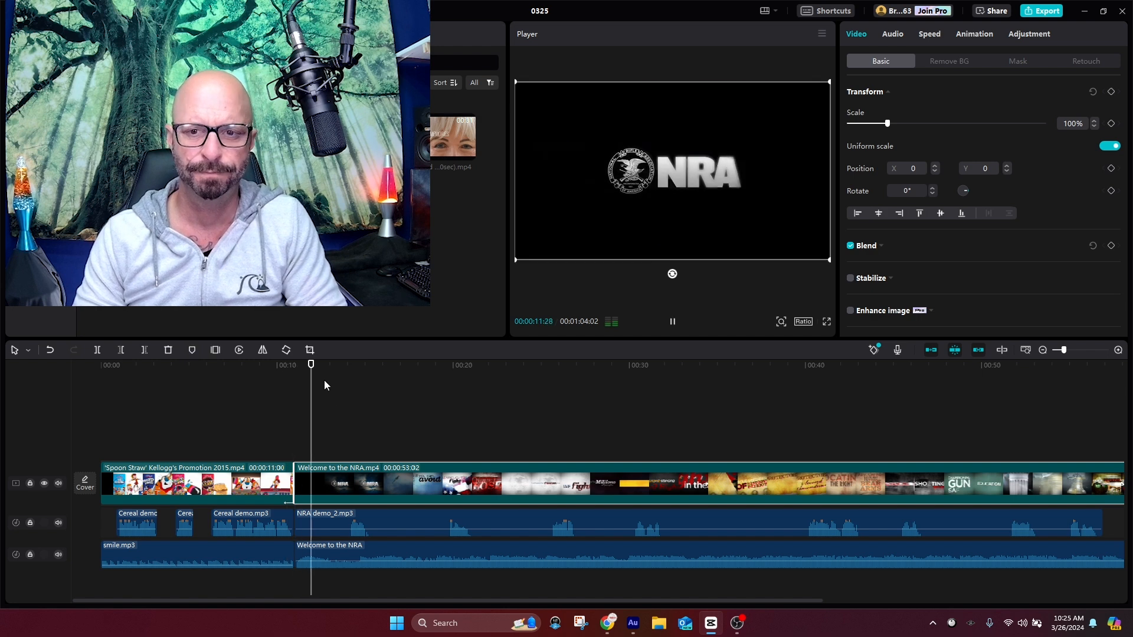
key("space")
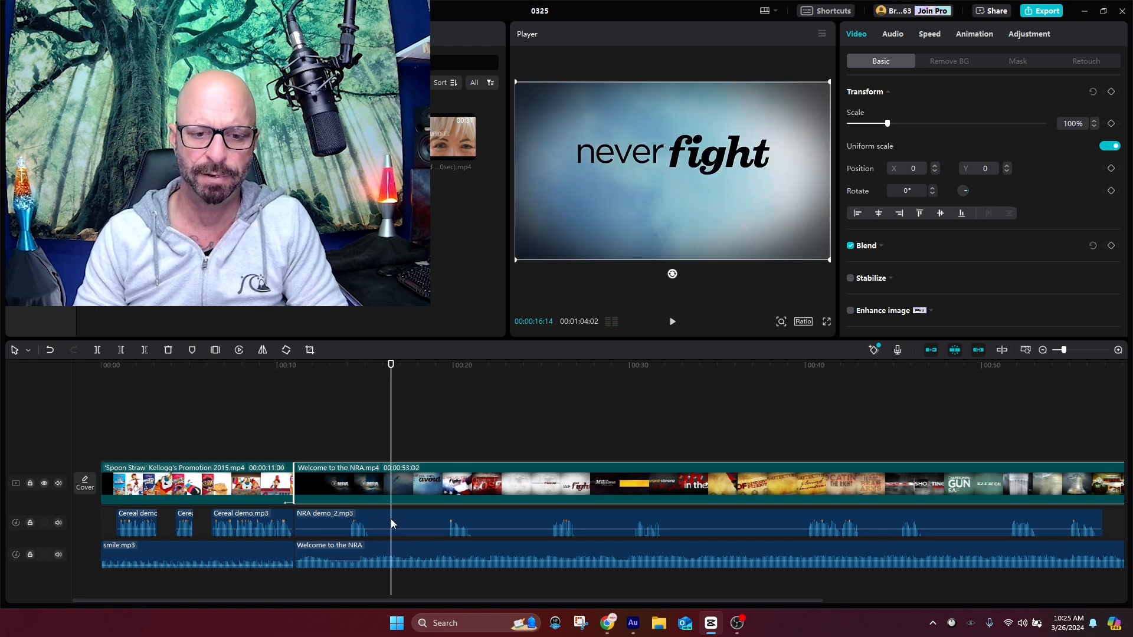
left_click_drag(399, 513, 432, 509)
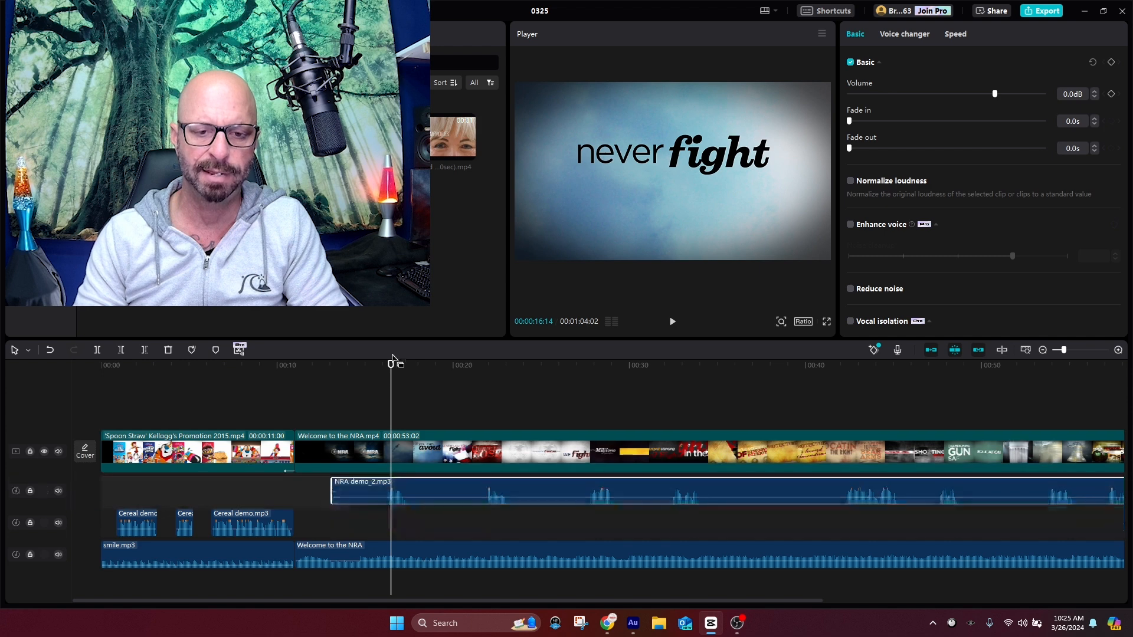
left_click(360, 389)
key("space")
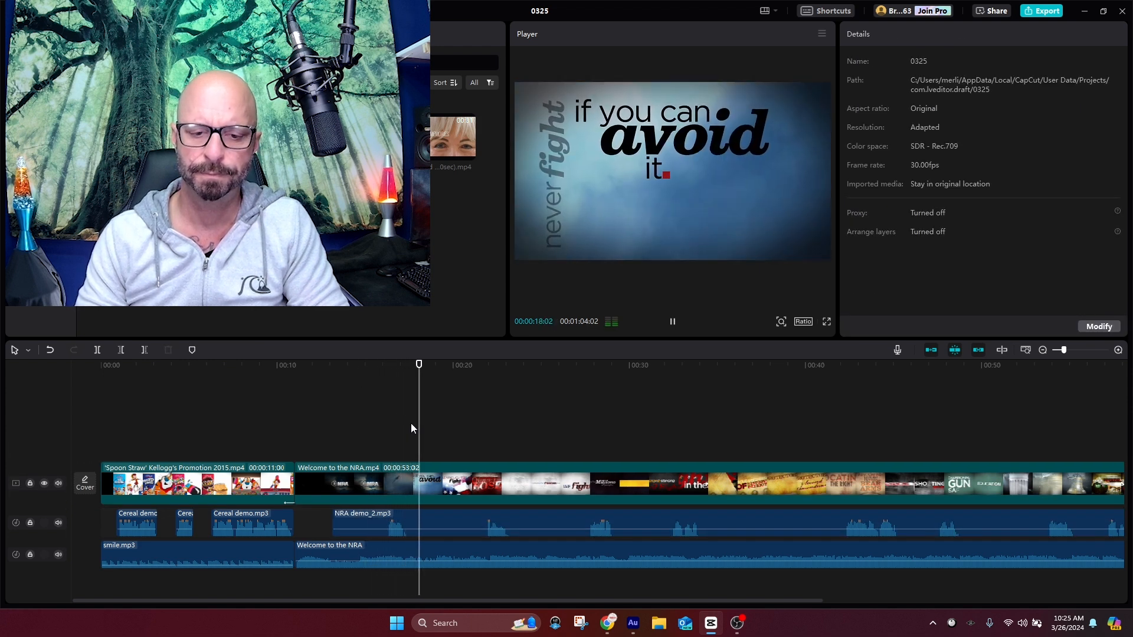
Split Welcome to the NRA.mp4 at 00:00:18:17, then cut NRA demo_2.mp3 after its first phrase and on both sides of its second phrase
key("space")
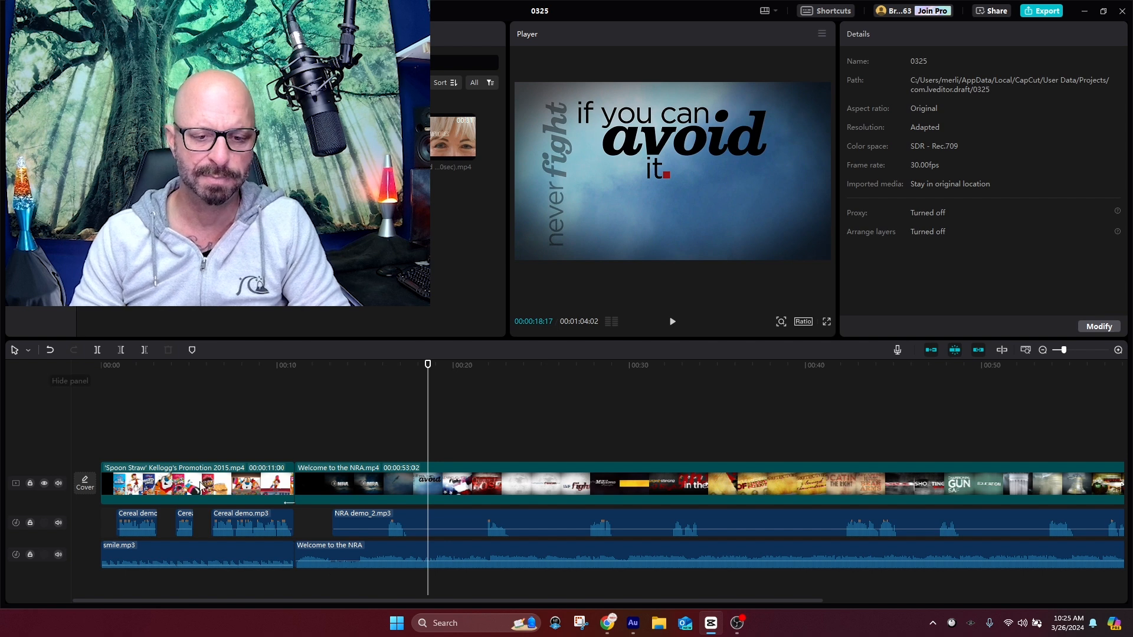
left_click(97, 350)
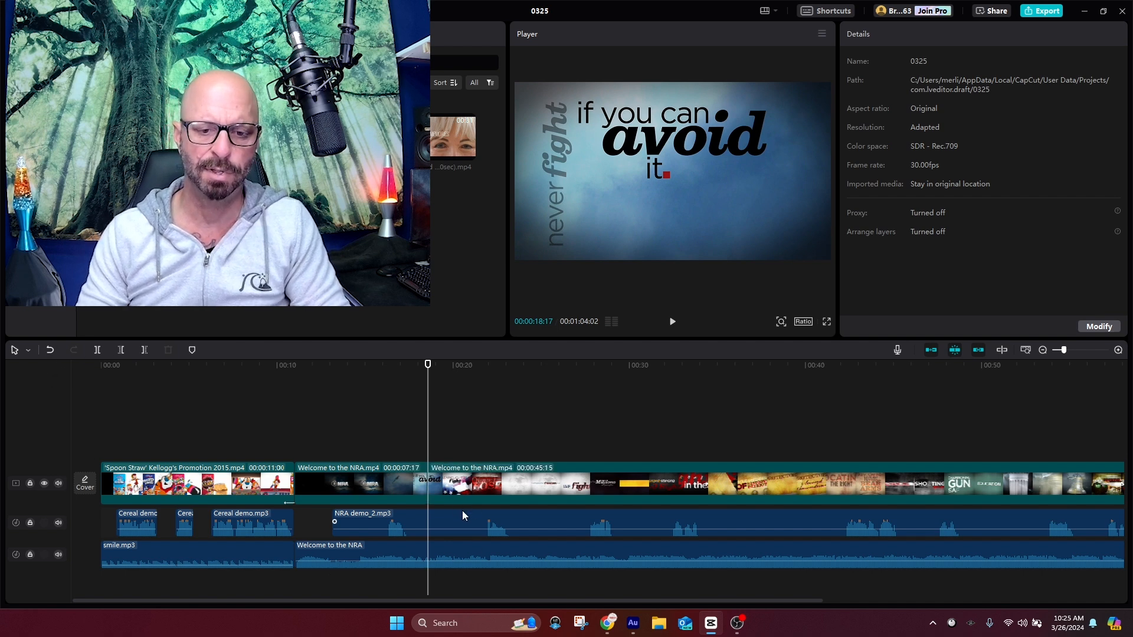
left_click(462, 515)
left_click(409, 378)
key("ctrl+b")
left_click(483, 402)
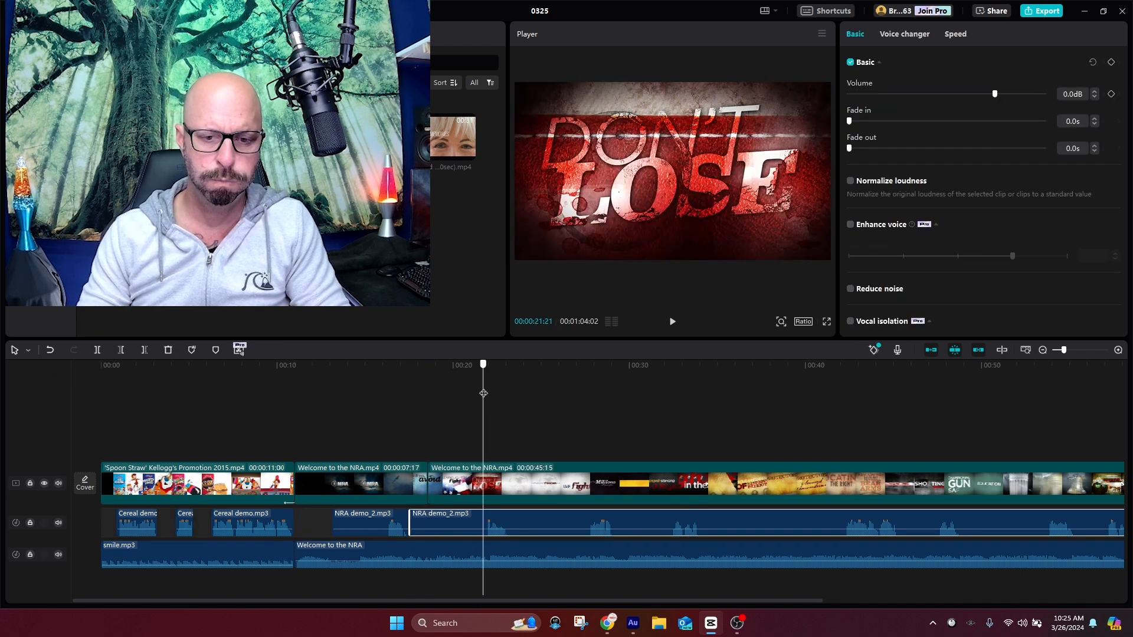
key("ctrl+b")
left_click(508, 415)
left_click(97, 349)
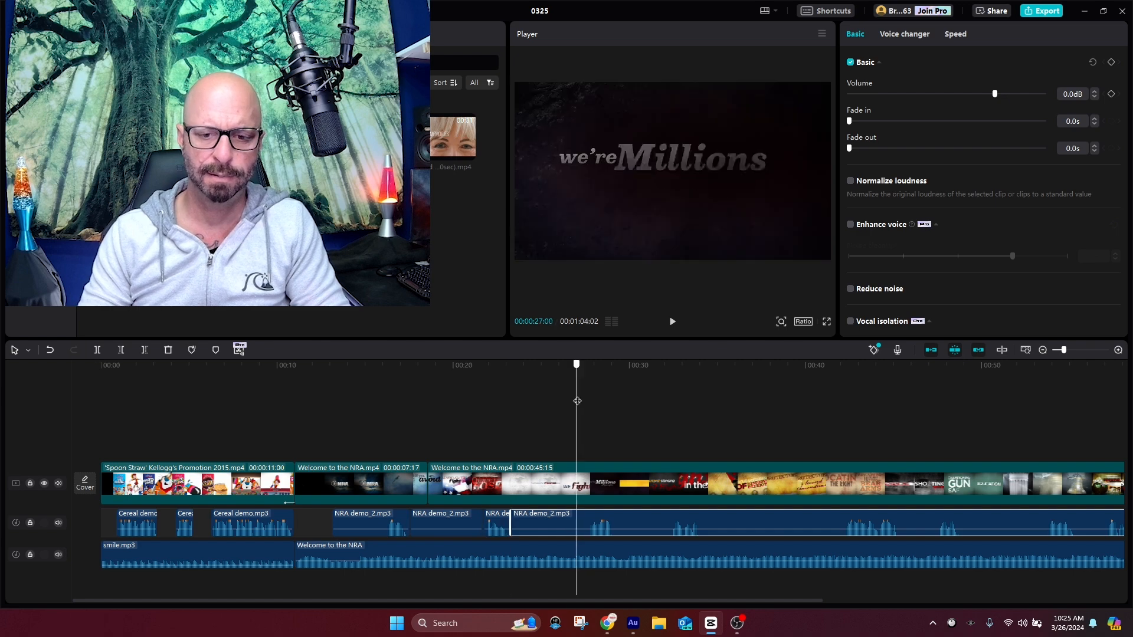
Cut NRA demo_2.mp3 on both sides of its next two phrases, including splits at 00:00:29:05 and 00:00:34:01
left_click(588, 366)
left_click(98, 350)
left_click(614, 441)
key("ctrl+b")
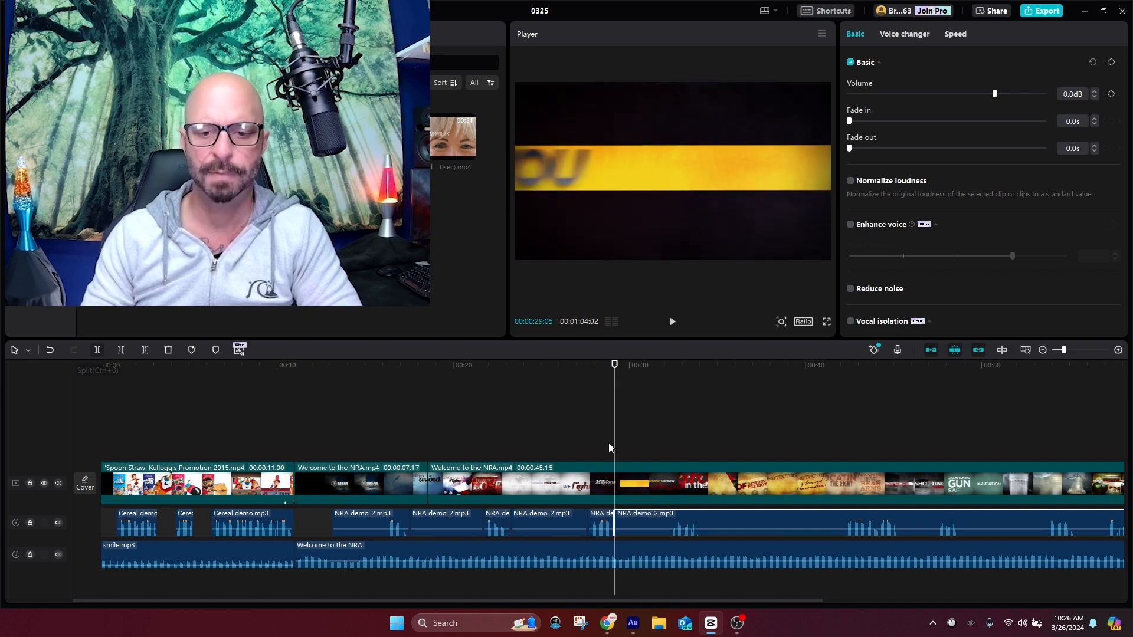
left_click(669, 421)
key("ctrl+b")
left_click(699, 421)
key("ctrl+b")
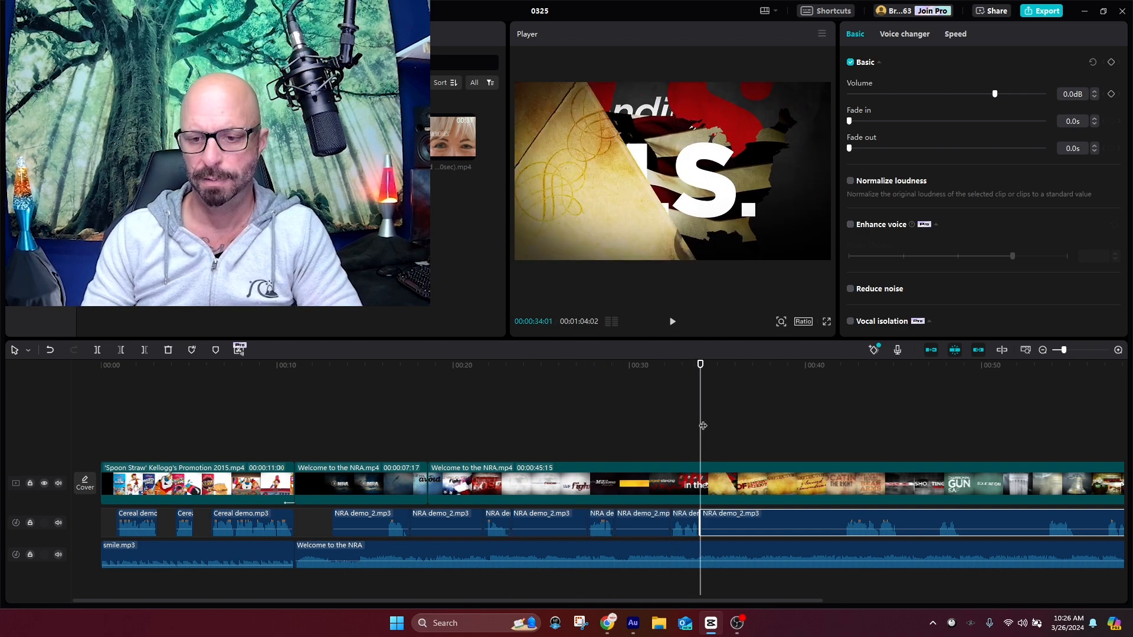
Cut the remaining part of NRA demo_2.mp3 around its following phrases, including a split at 00:00:45:13
left_click(842, 421)
key("ctrl+b")
left_click(901, 425)
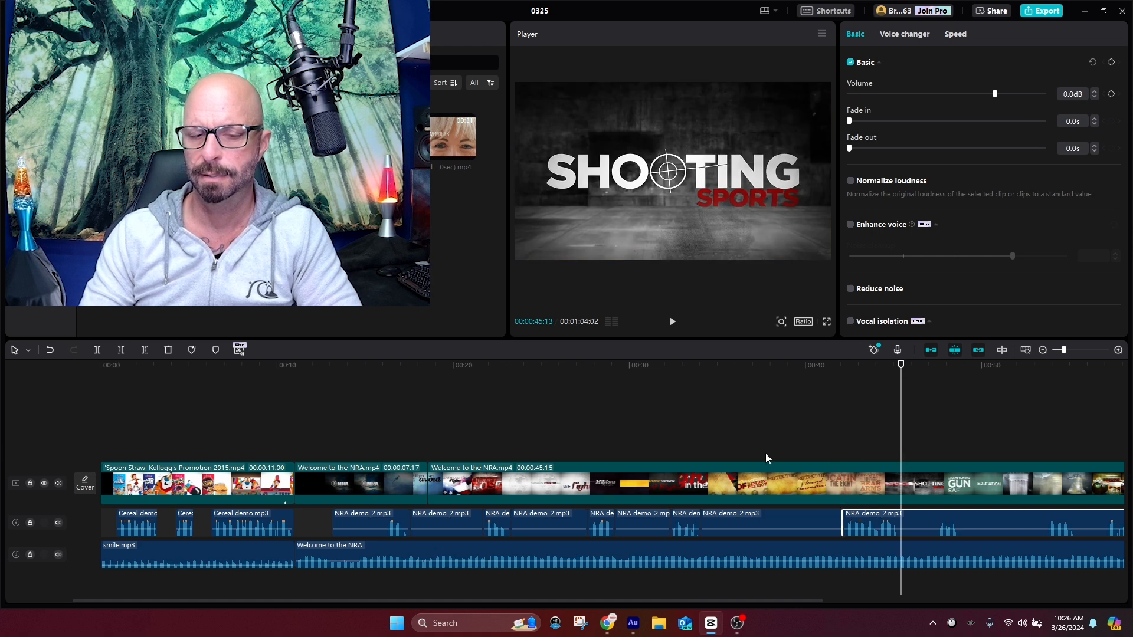
key("ctrl+b")
left_click(937, 436)
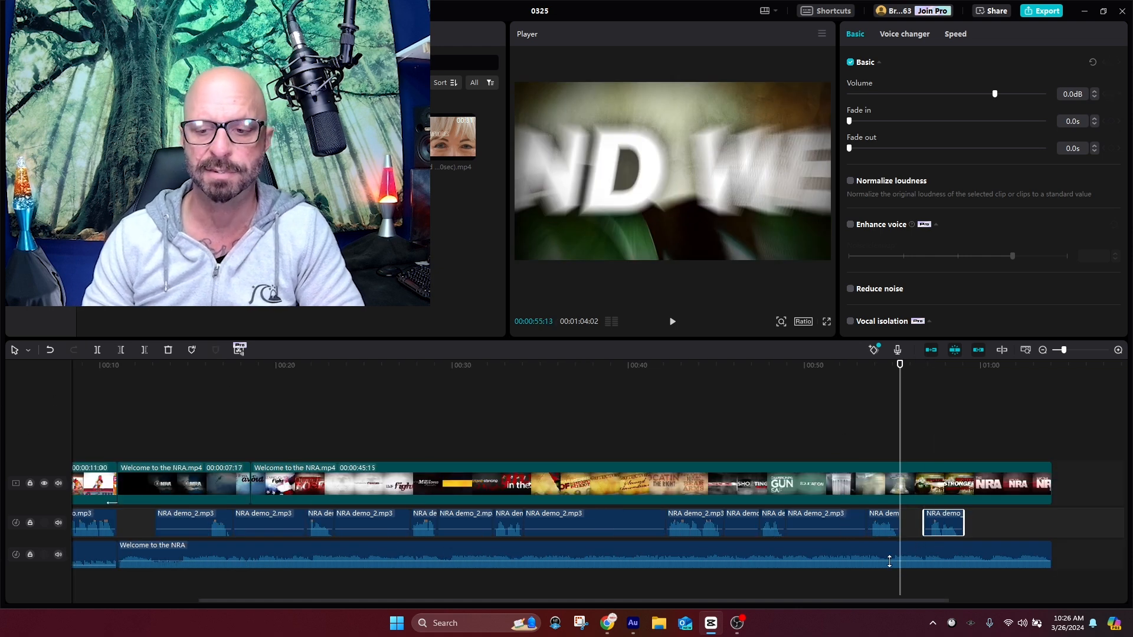
Play back the opening line, move the "if you can avoid it" phrase to about 00:00:17:08, and check its timing
left_click(174, 381)
key("space")
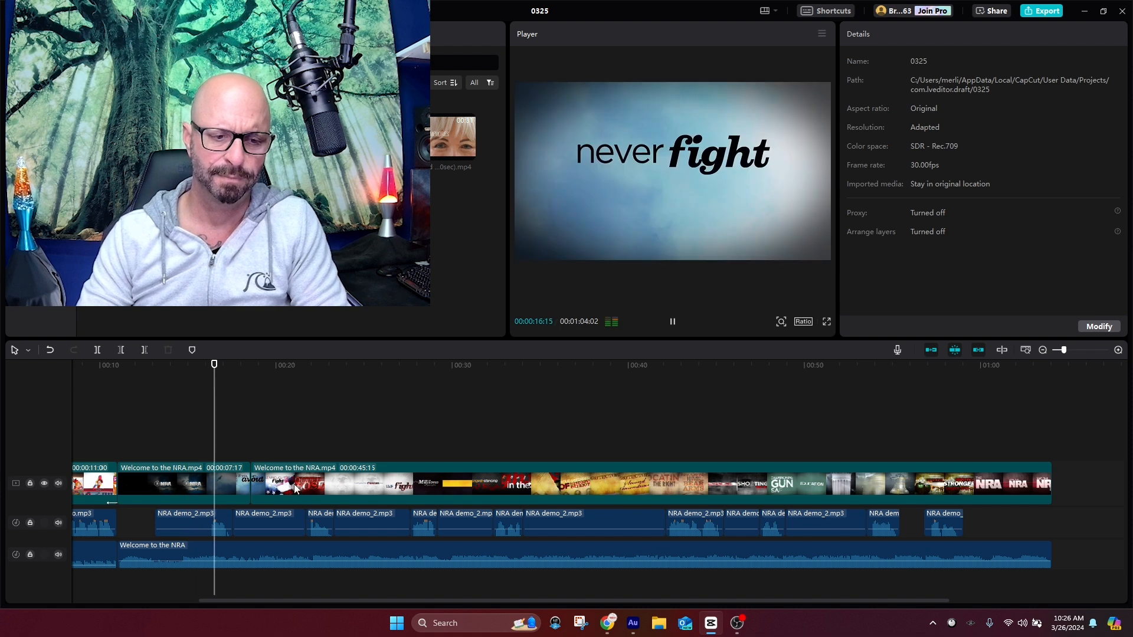
key("space")
left_click_drag(152, 523, 194, 523)
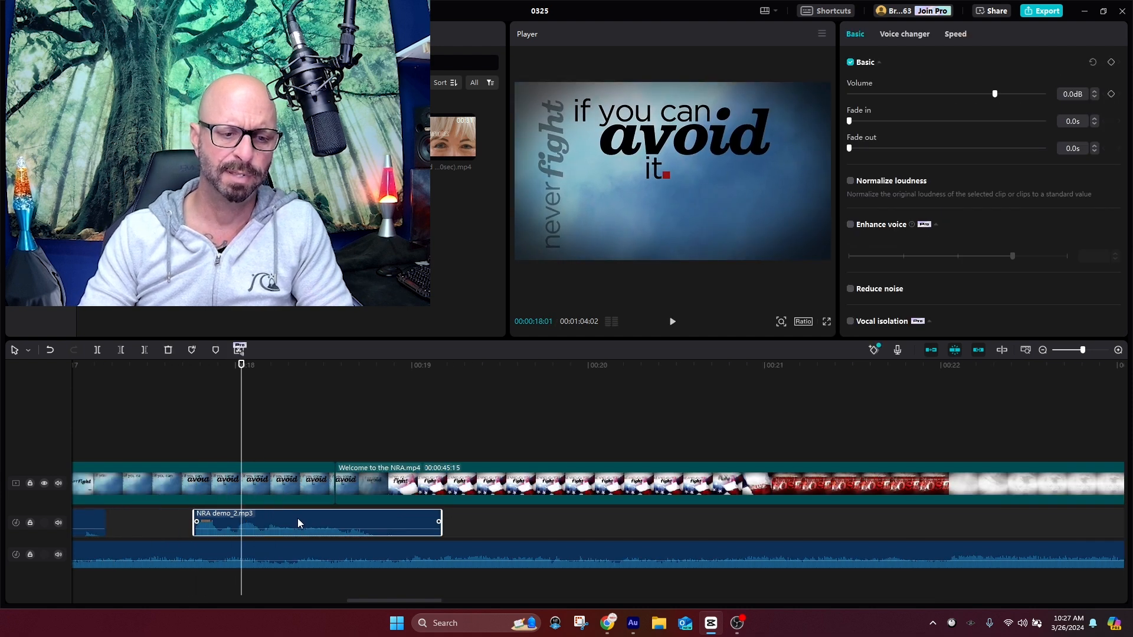
left_click_drag(298, 523, 218, 524)
left_click_drag(381, 601, 336, 601)
left_click(370, 426)
key("space")
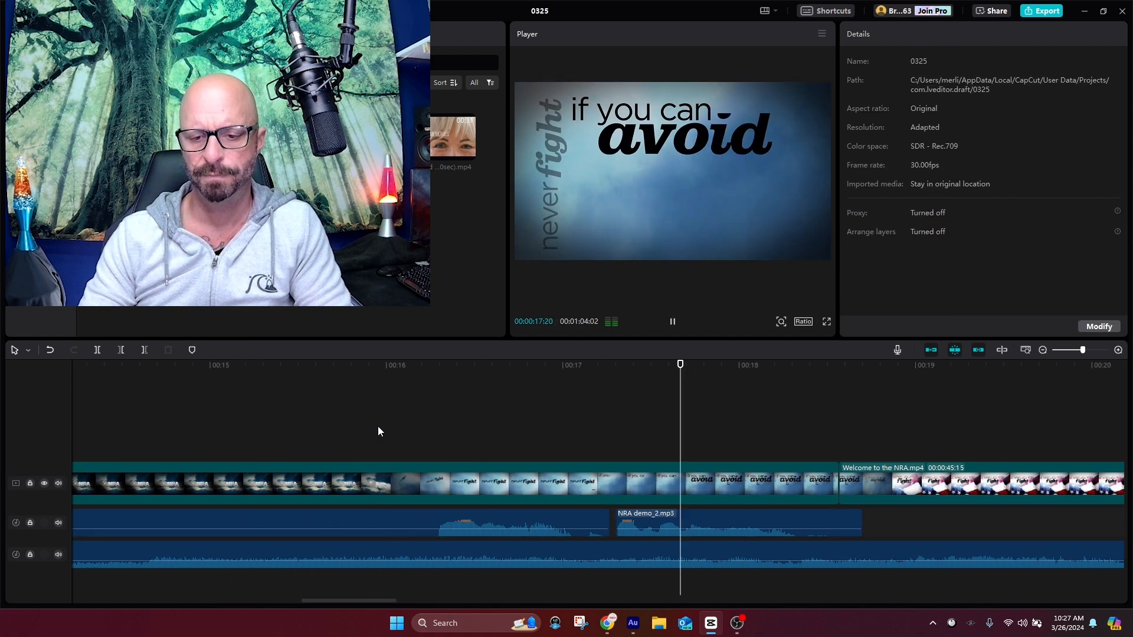
Move the next NRA demo_2.mp3 phrase to about 00:00:18:26 to match "but when you must fight" and play it back
left_click(918, 426)
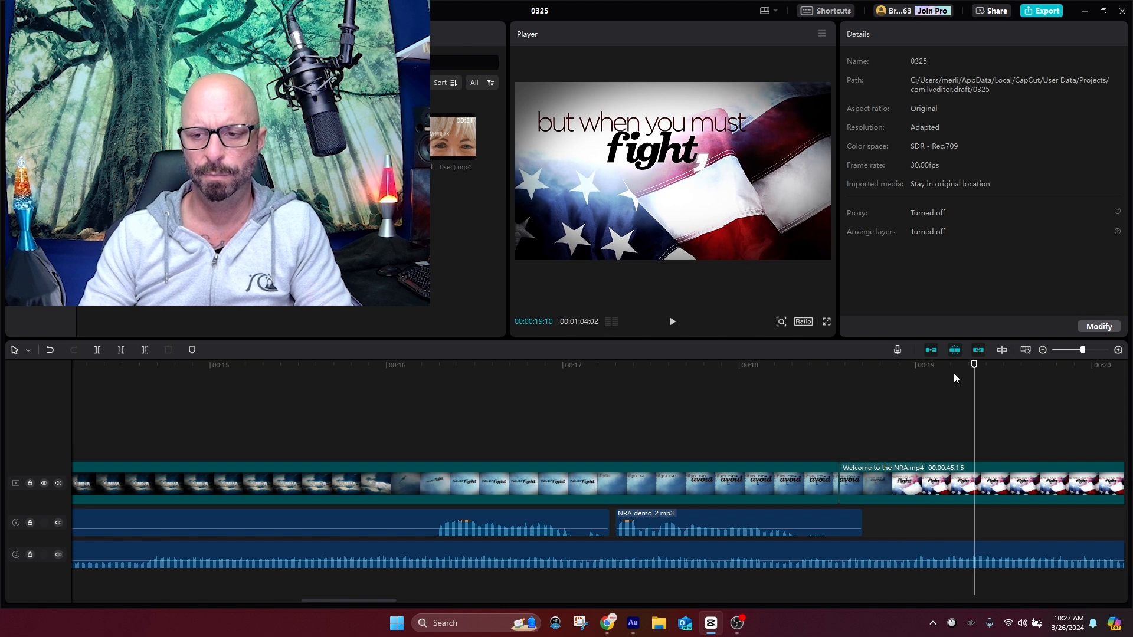
left_click(911, 427)
key("space")
left_click_drag(391, 600, 549, 601)
left_click_drag(759, 521, 188, 522)
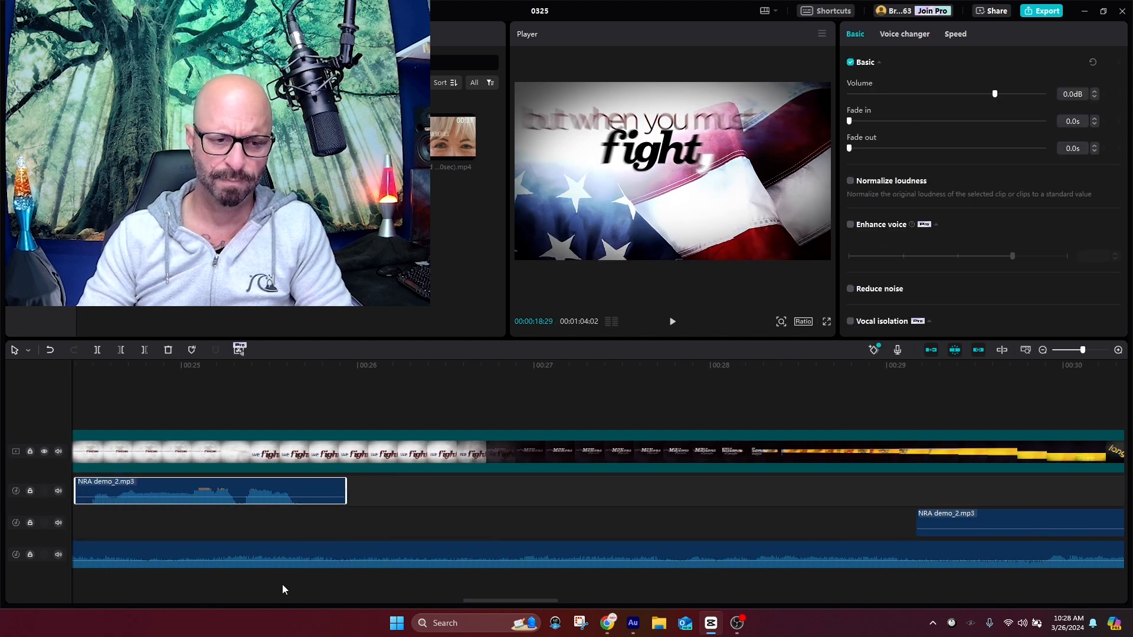
left_click_drag(511, 602, 425, 601)
left_click(91, 399)
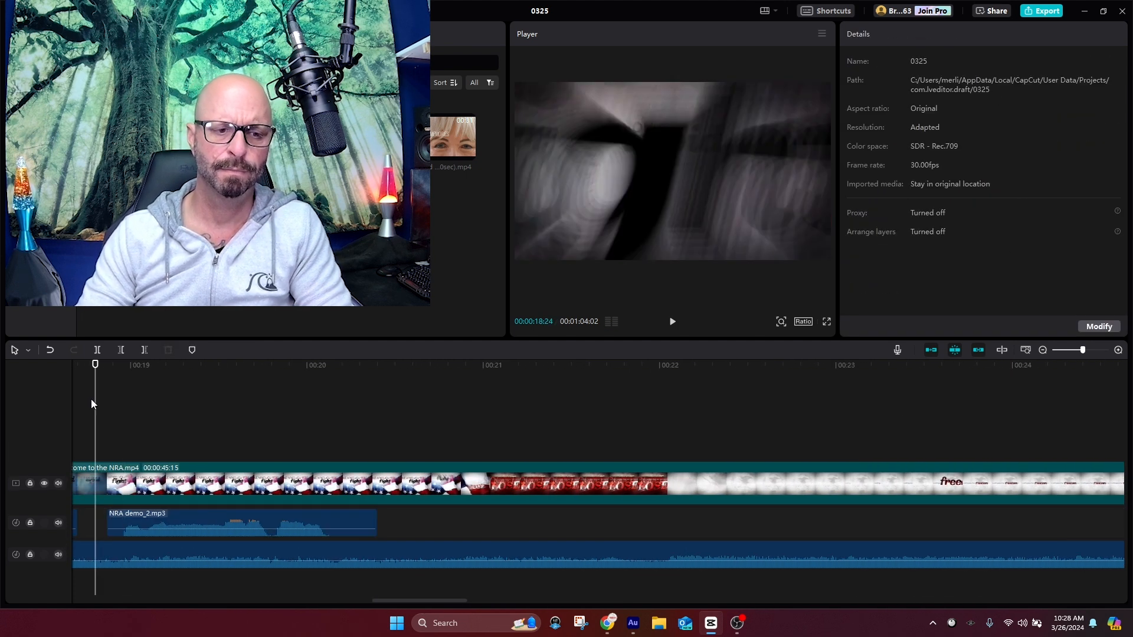
key("space")
key("space")
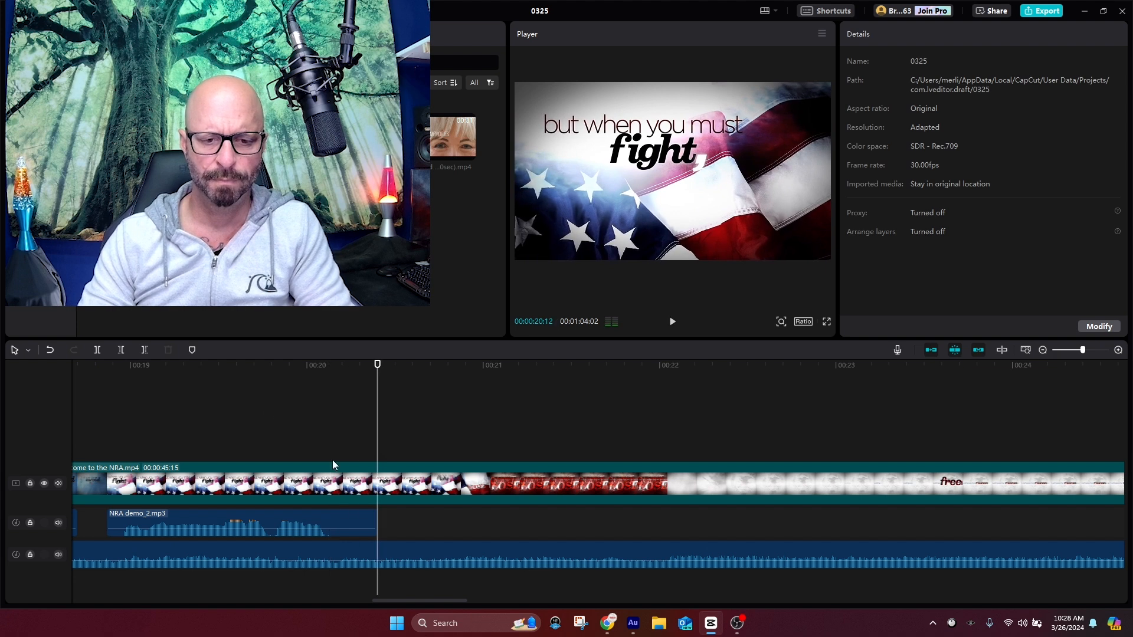
Move the following NRA demo_2.mp3 phrase to about 00:00:20:12 to match "Don't lose" and play it back
left_click_drag(1082, 349, 1070, 350)
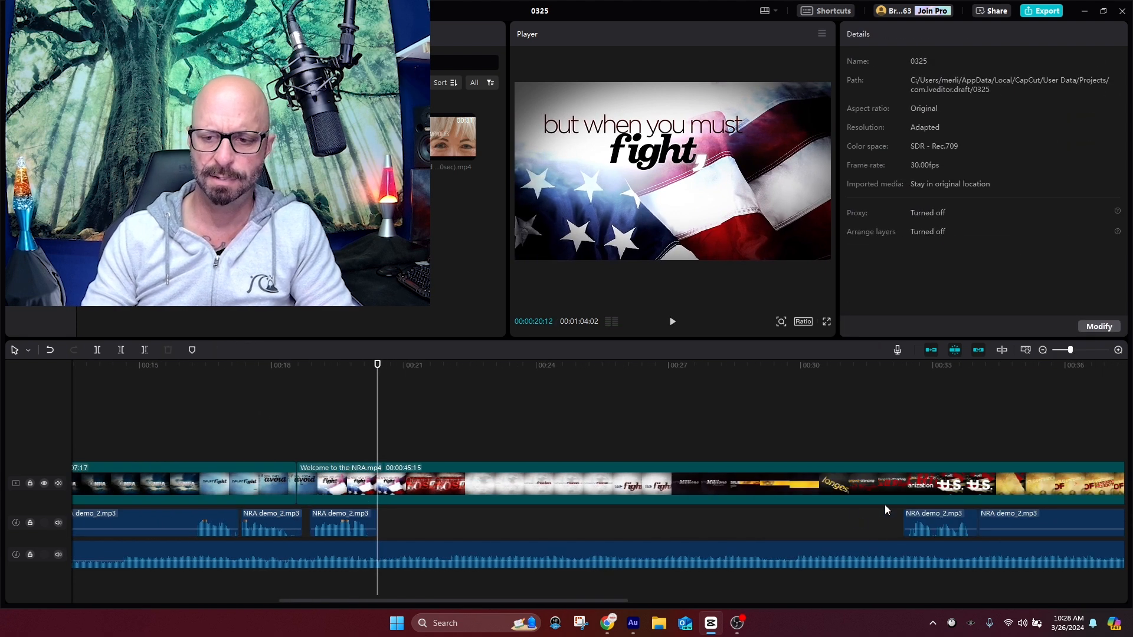
left_click(618, 522)
left_click_drag(618, 522, 379, 523)
left_click(351, 401)
key("space")
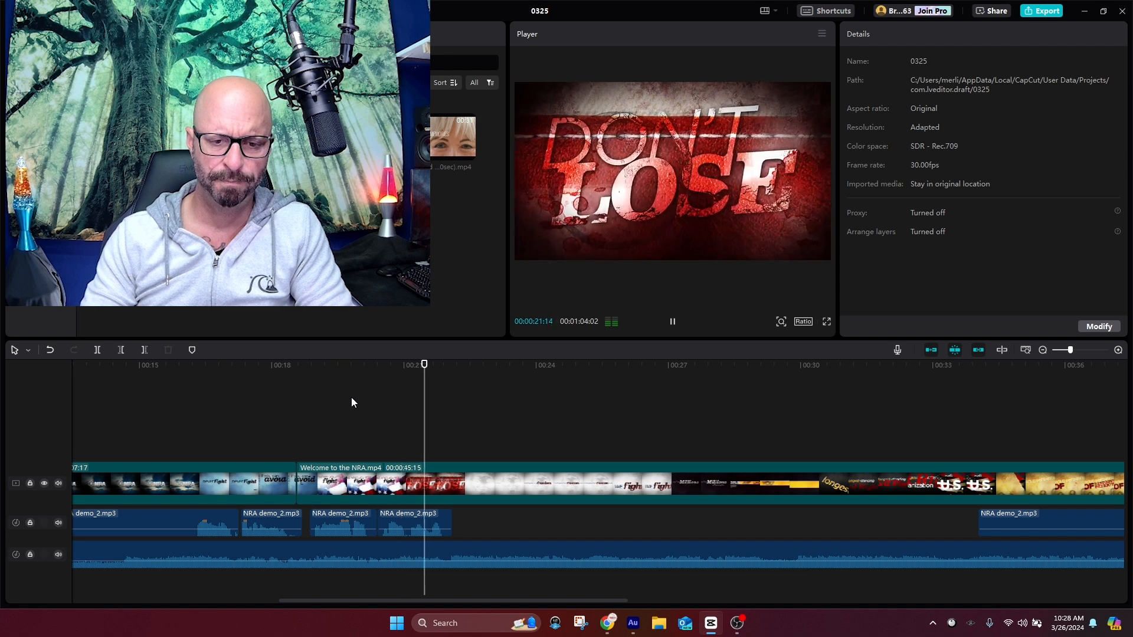
key("space")
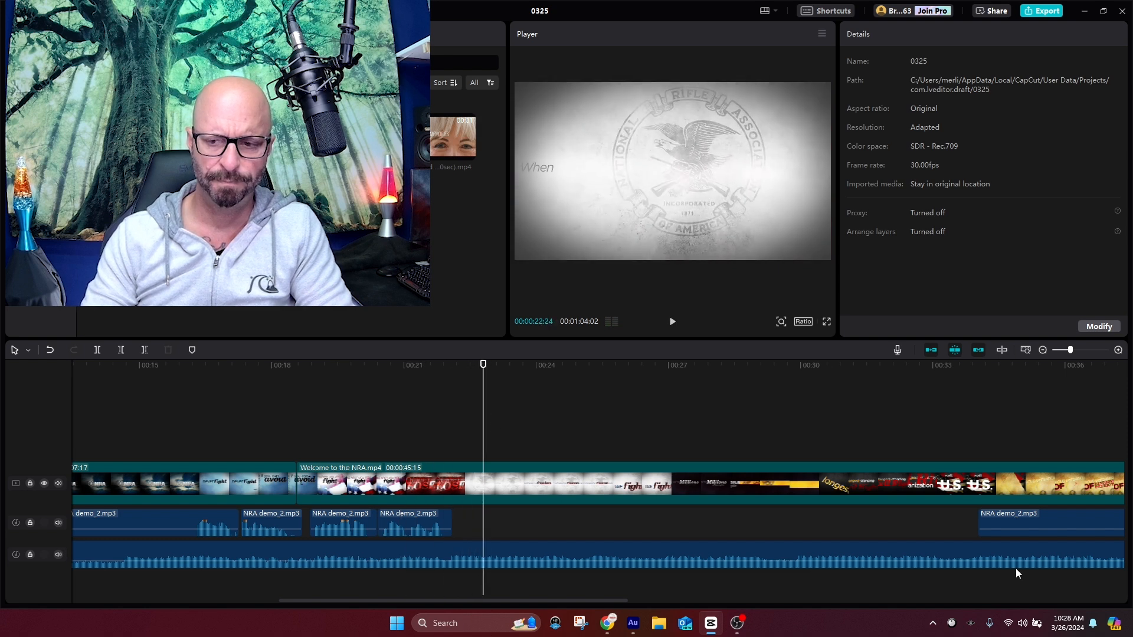
Move the next NRA demo_2.mp3 phrase to about 00:00:22 to match "When nothing less than freedom" and play it back
left_click(1060, 522)
left_click_drag(603, 600, 690, 600)
left_click_drag(758, 520, 240, 520)
left_click(197, 428)
key("space")
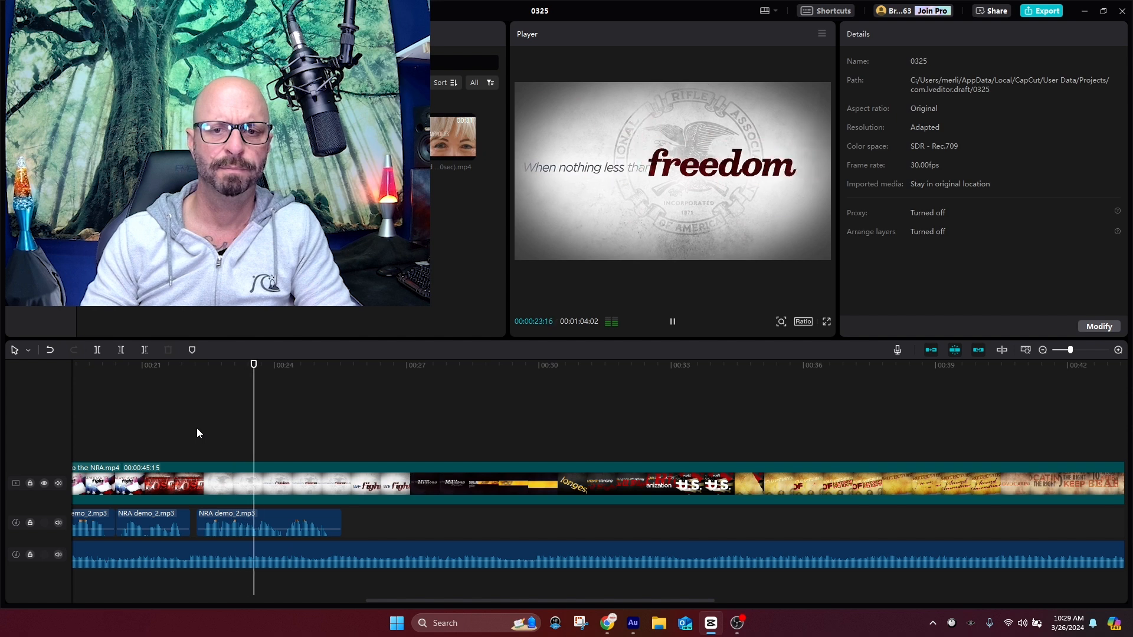
Shift the "When nothing less than freedom" phrase slightly earlier and play it back with the commercial's original audio muted
mouse_move(258, 515)
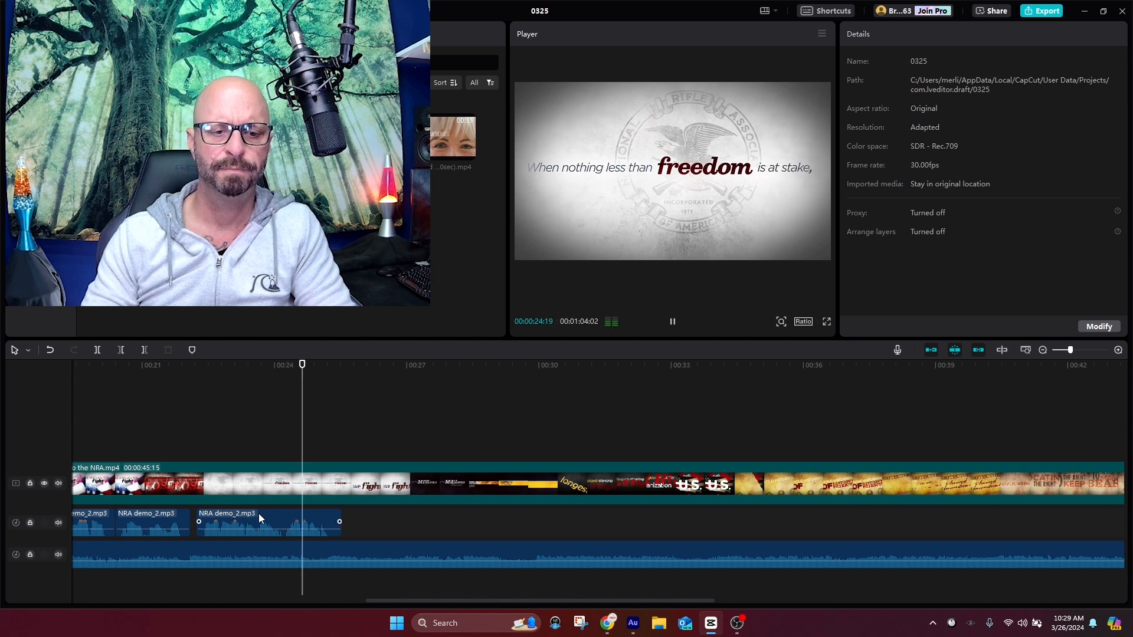
left_click_drag(259, 518, 253, 518)
left_click(164, 408)
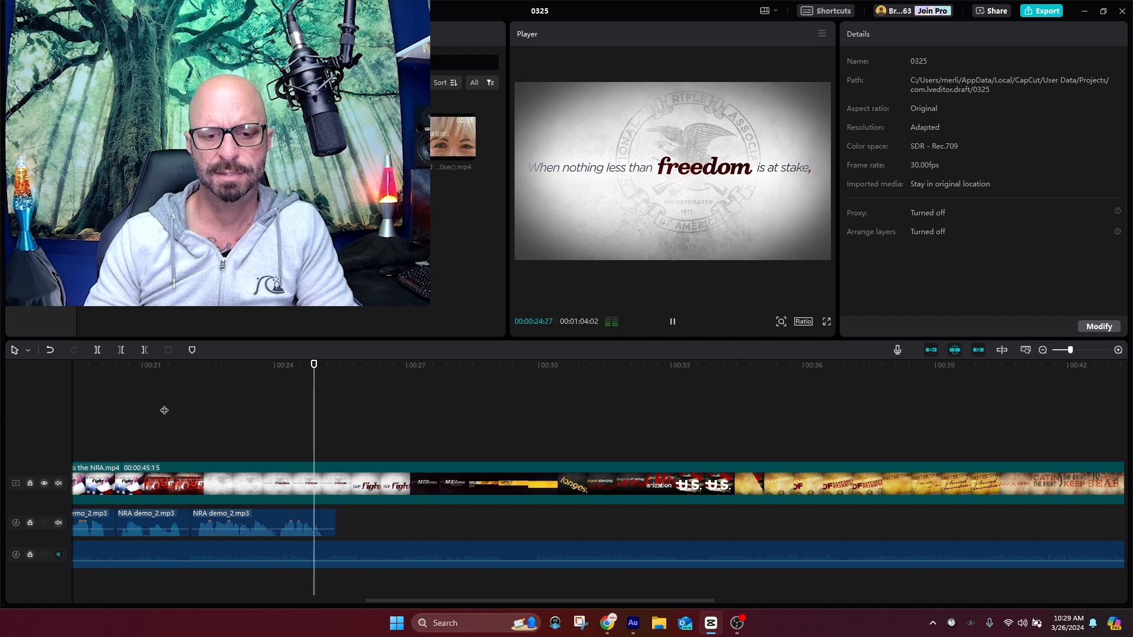
key("space")
left_click(334, 521)
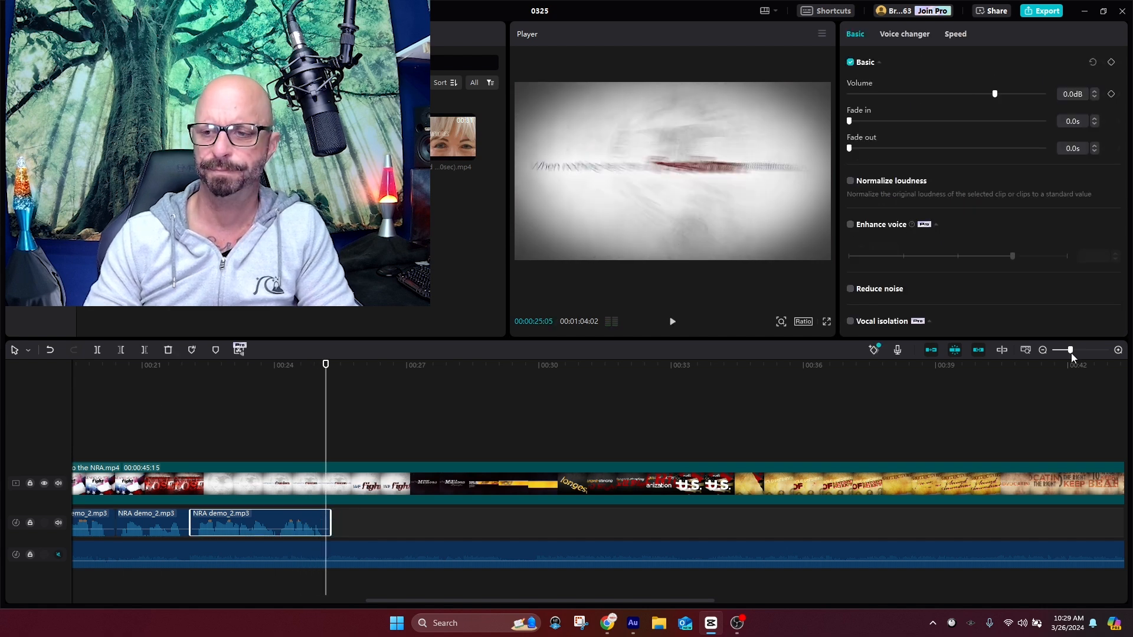
Delete the next silent NRA demo_2.mp3 segment, move the "we fight" phrase to about 00:00:25:05, and play it back with the original audio unmuted
left_click_drag(1070, 350, 1066, 350)
left_click(897, 520)
key("Delete")
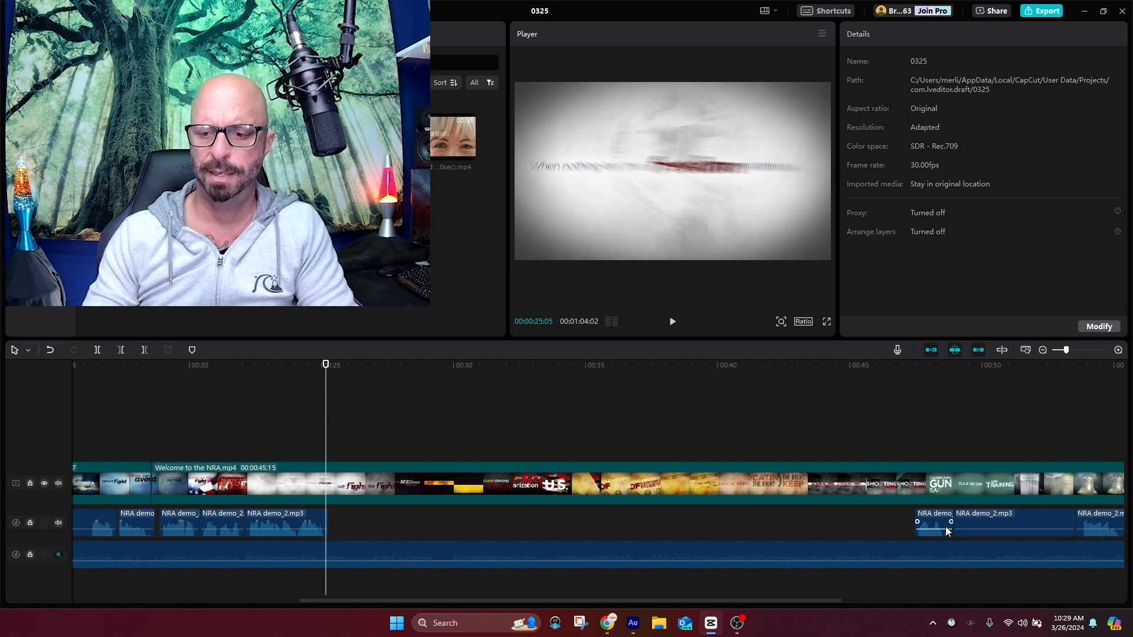
left_click_drag(937, 512, 356, 522)
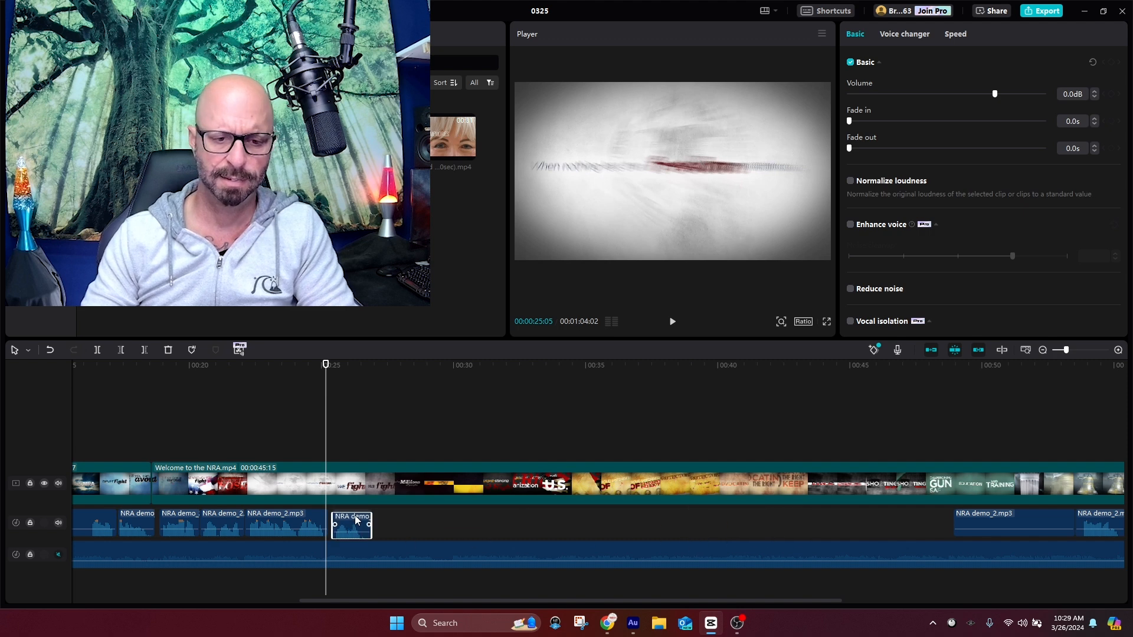
left_click(56, 555)
left_click(325, 413)
key("space")
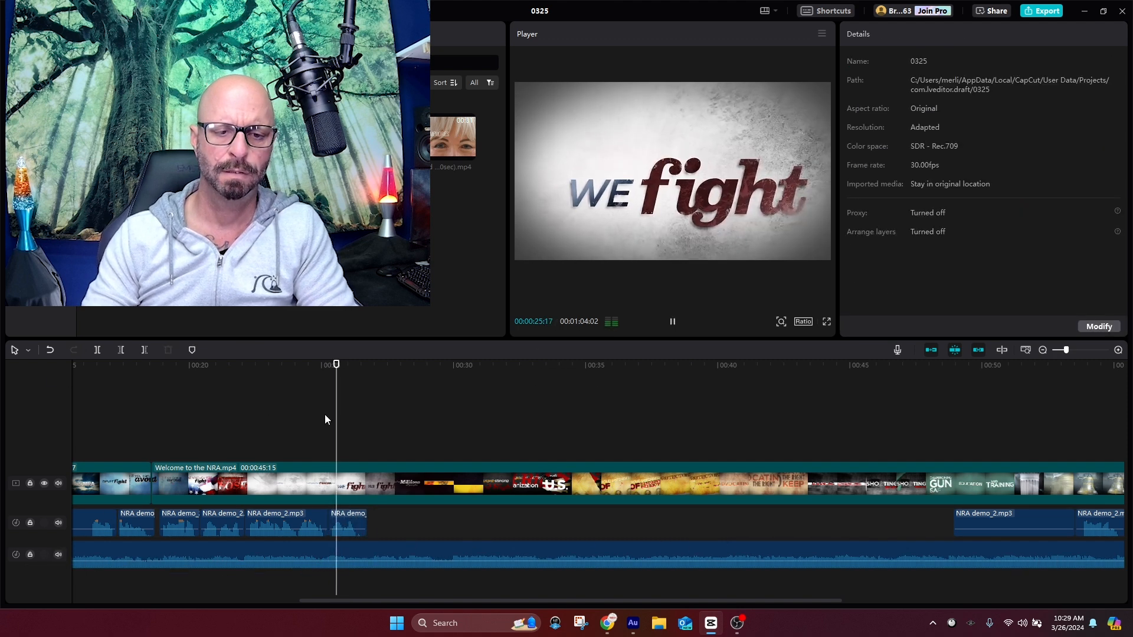
key("space")
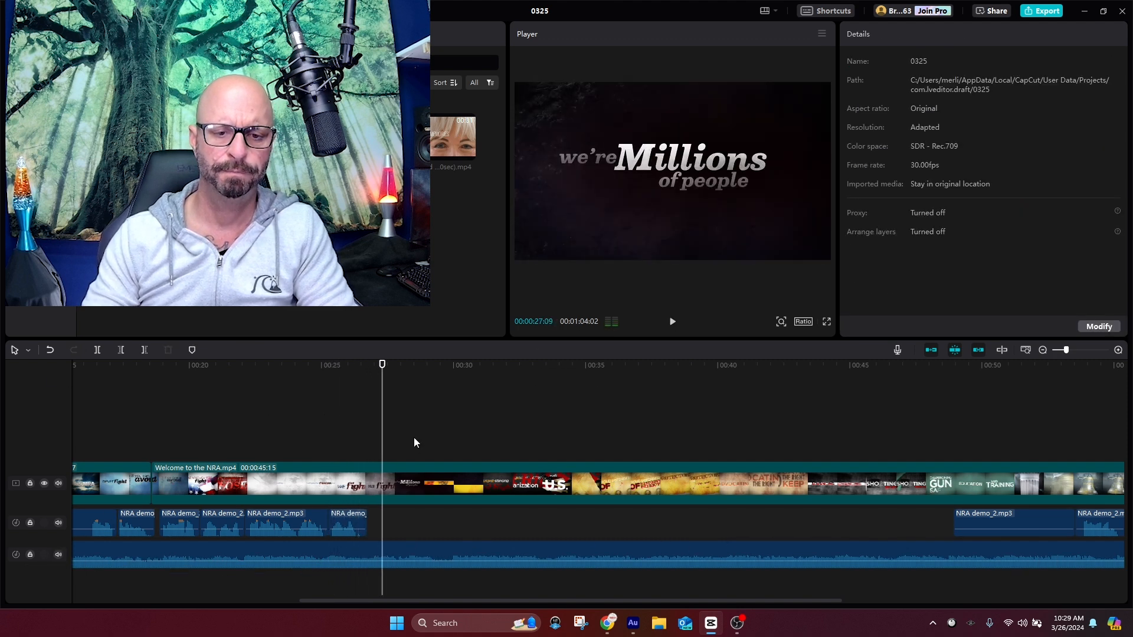
Delete the next silent NRA demo_2.mp3 segment and move the following phrase to just before 00:00:27 to match "we're Millions of people"
left_click(997, 516)
key("Delete")
left_click_drag(1104, 514, 401, 518)
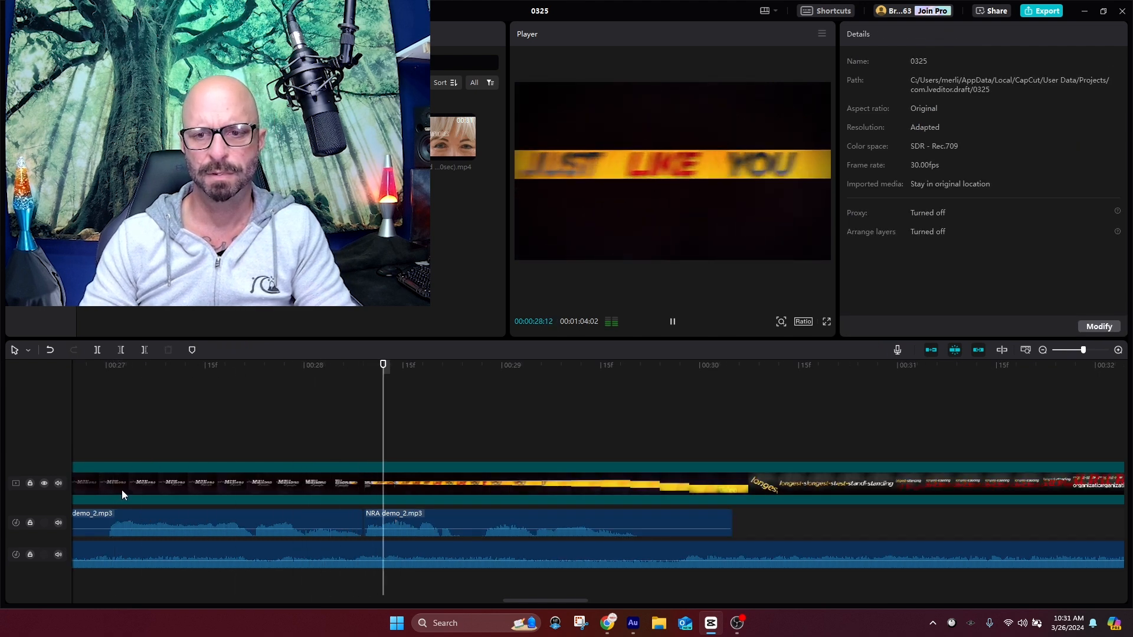
Trim the end of the "just like you" phrase of NRA demo_2.mp3 to 00:00:29:22
key("space")
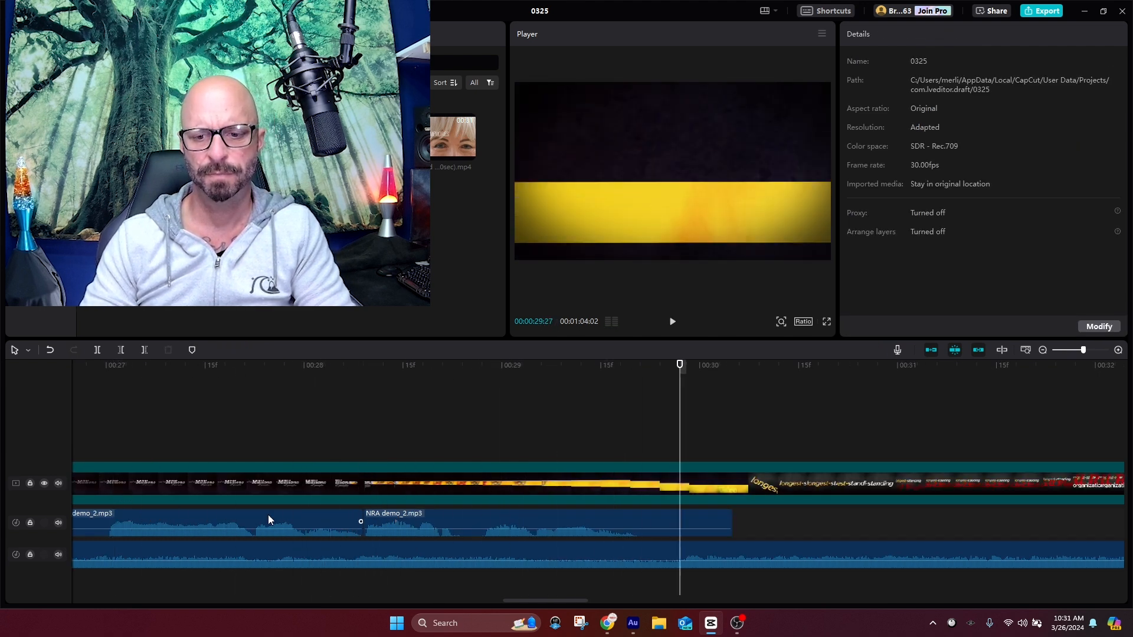
left_click_drag(680, 422, 643, 433)
left_click_drag(732, 521, 644, 531)
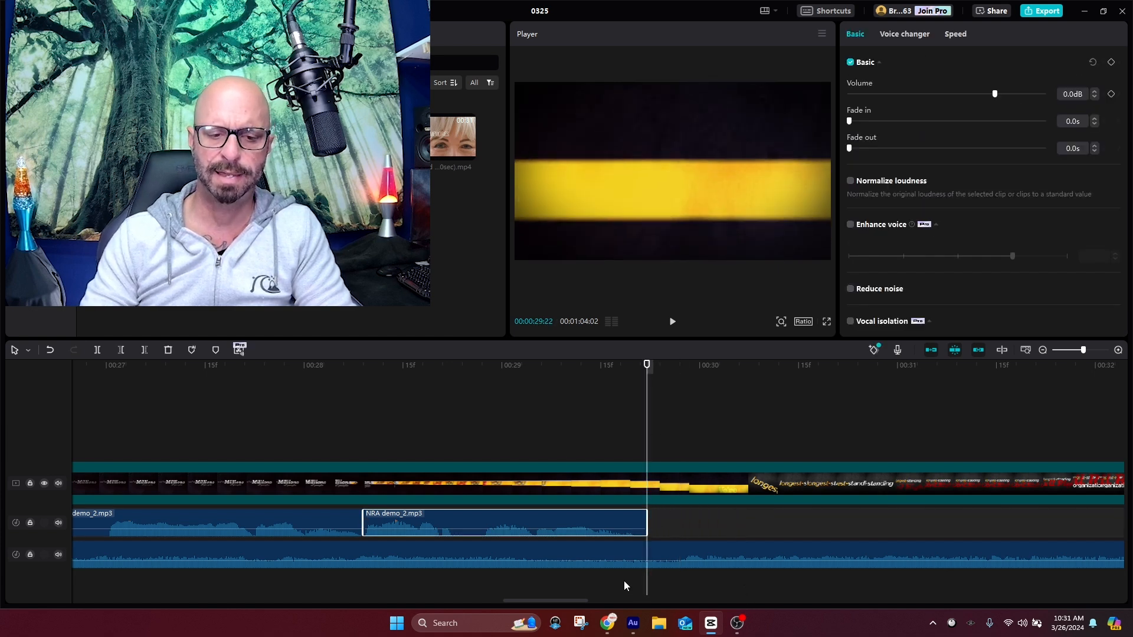
Delete the NRA video's extracted audio and place elevate.mp3 in its place, starting right after smile.mp3
left_click(592, 549)
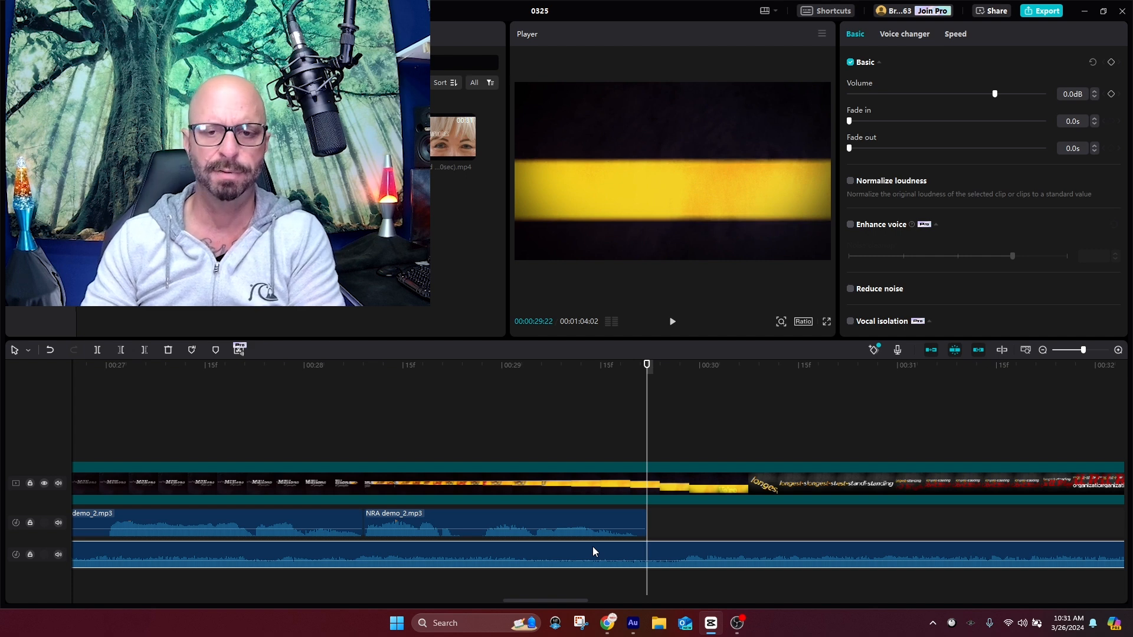
key("Delete")
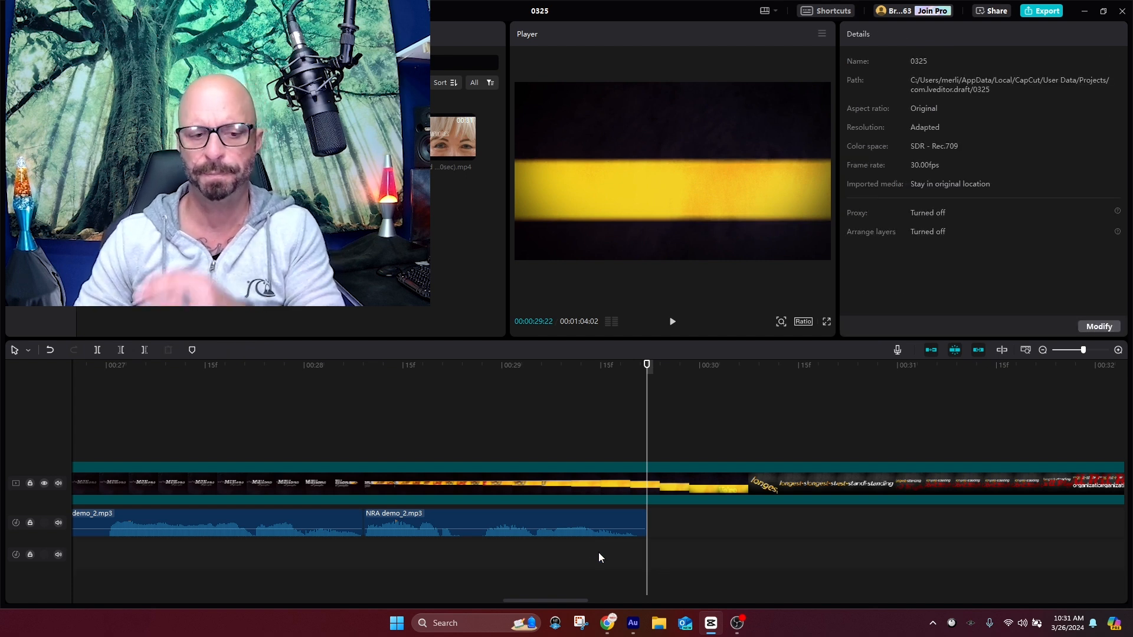
key("ctrl+minus")
key("ctrl+minus")
left_click_drag(283, 549, 332, 516)
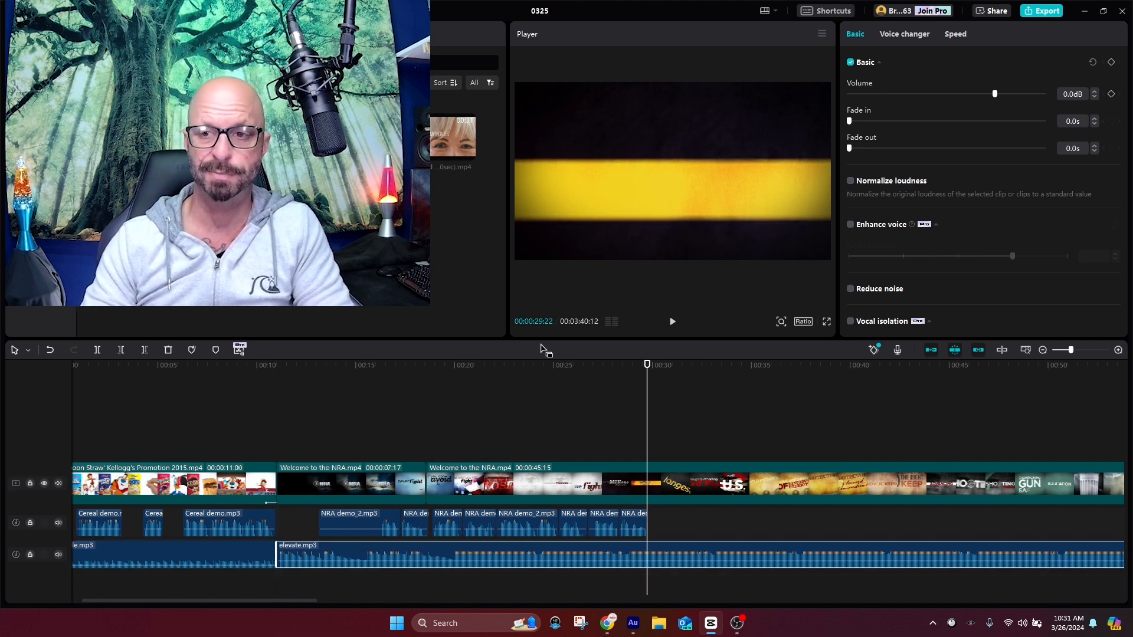
Play back the transition from the cereal spot into the NRA spot to check how elevate.mp3 fits
left_click(246, 419)
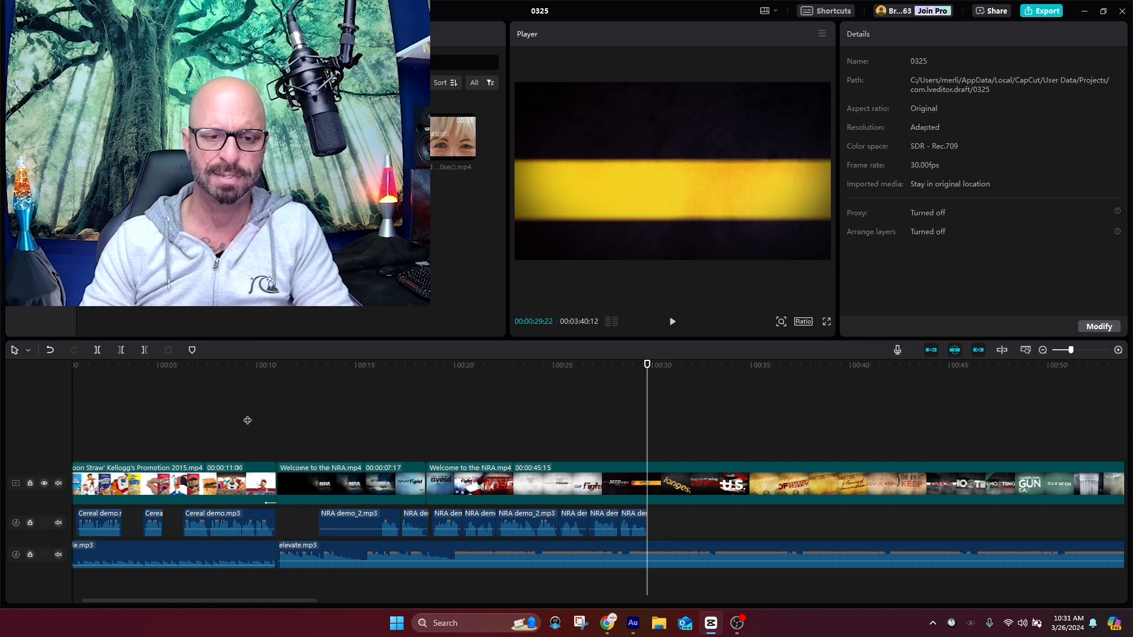
key("space")
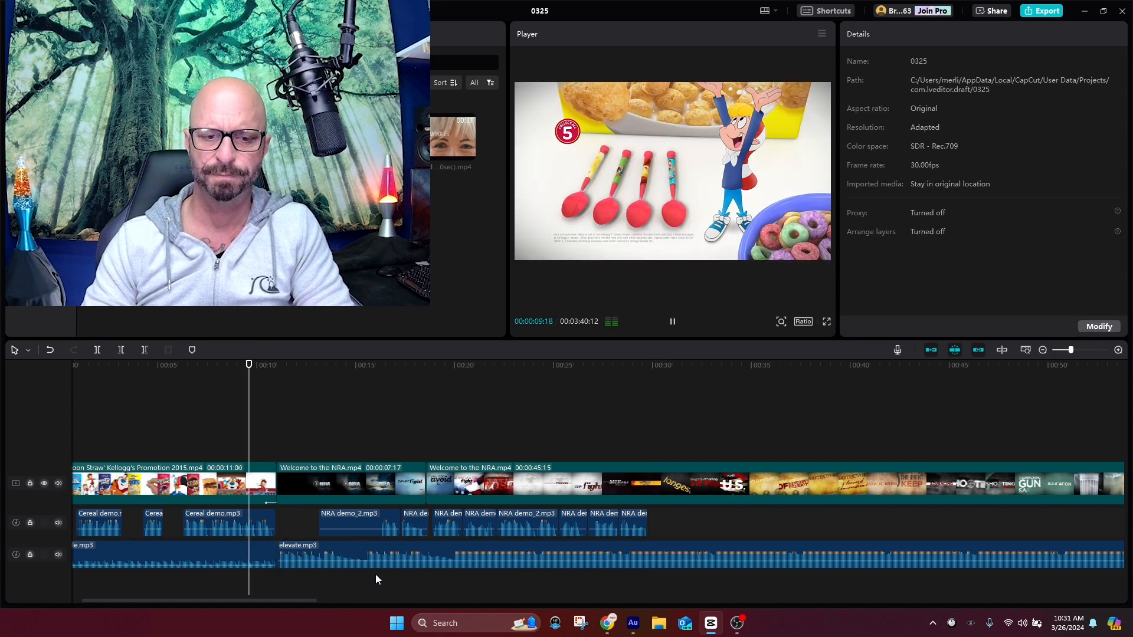
left_click(413, 562)
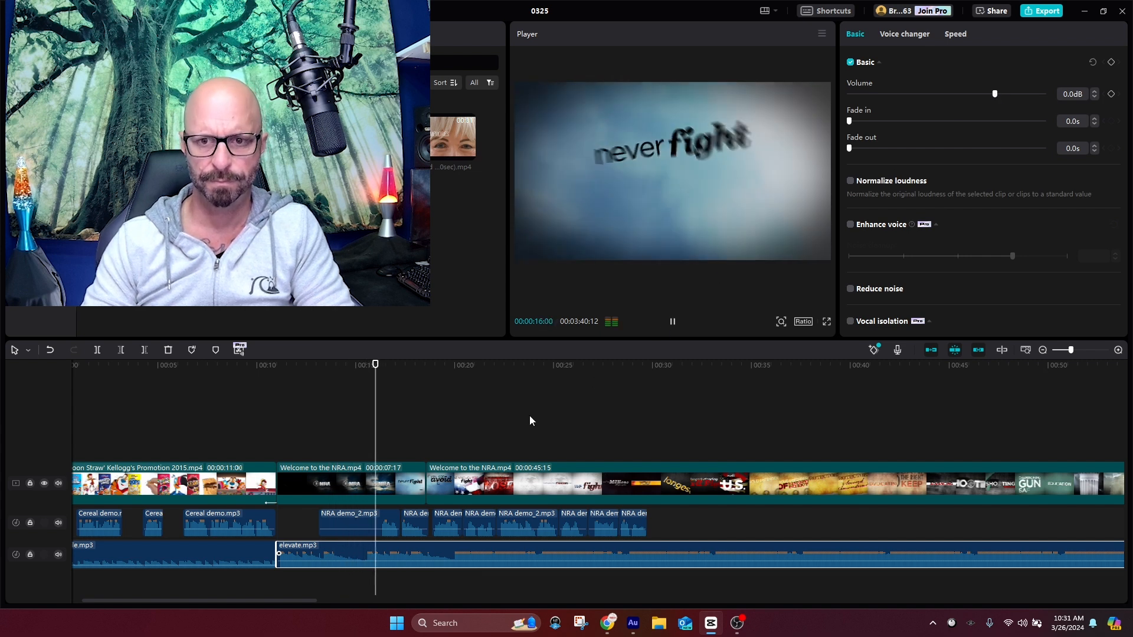
key("space")
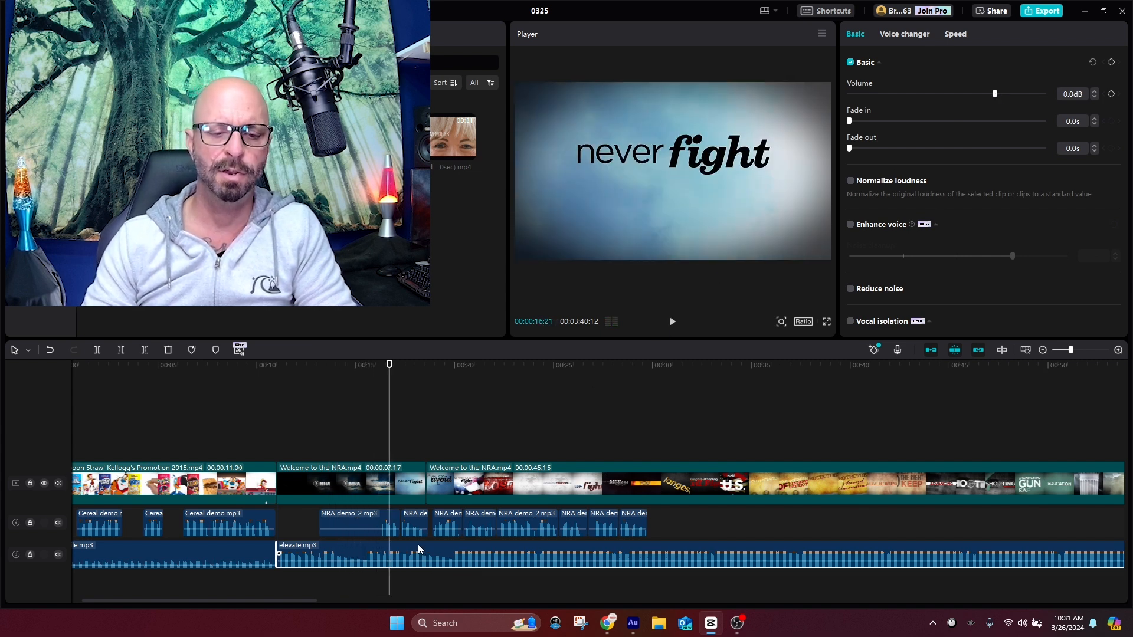
Move elevate.mp3 out of the way to start at about 00:00:18 and play the NRA opening without music
left_click_drag(418, 546, 558, 546)
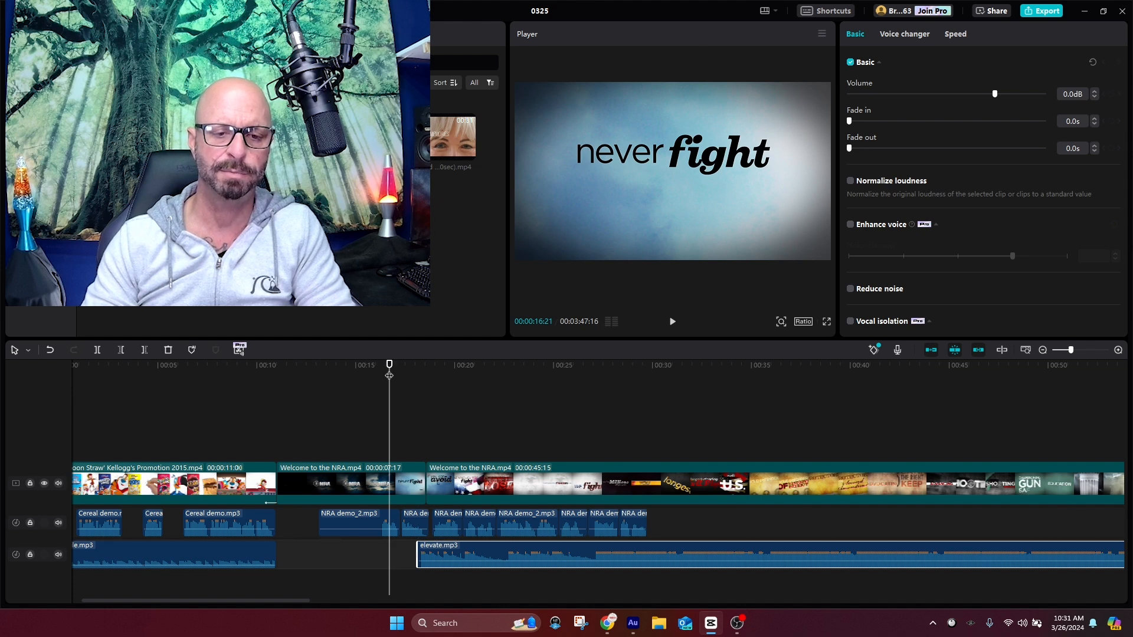
left_click_drag(389, 375, 278, 415)
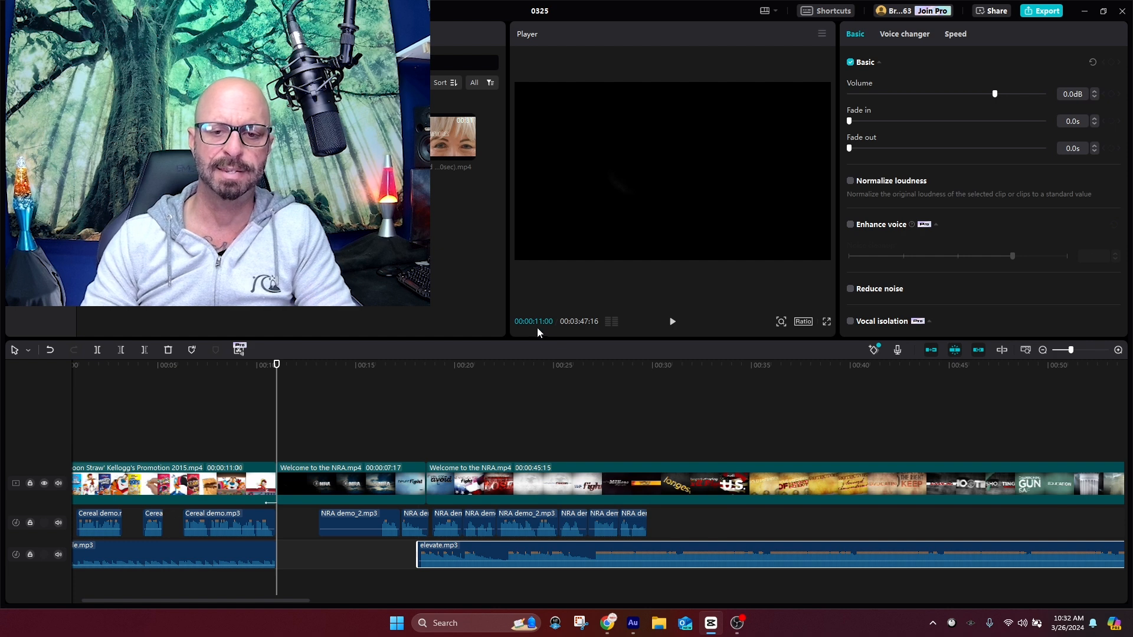
key("space")
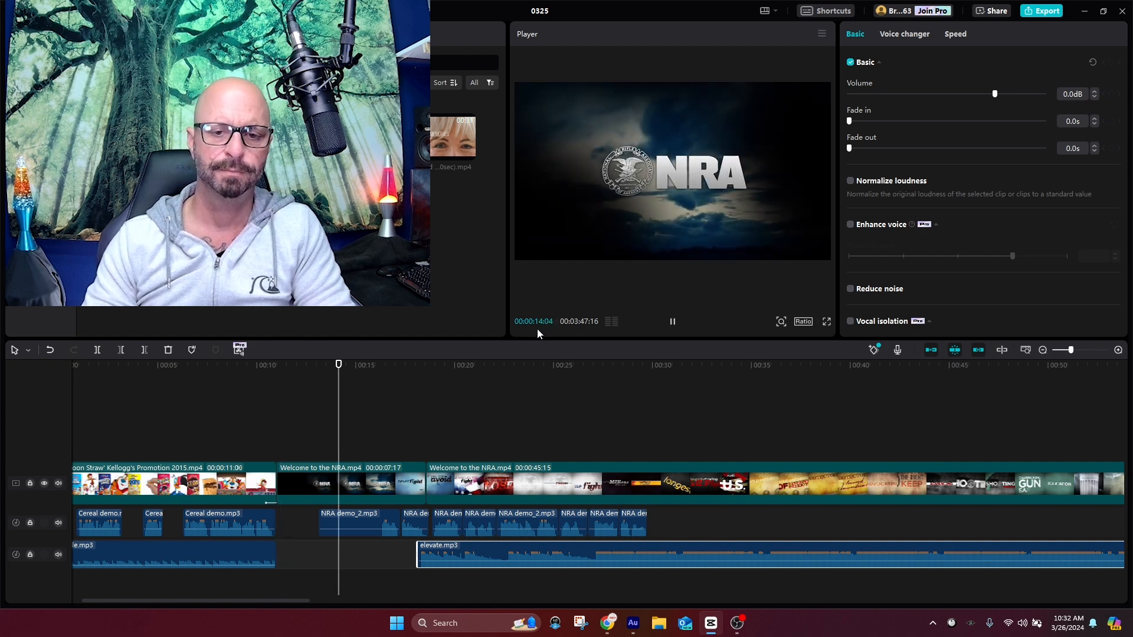
key("space")
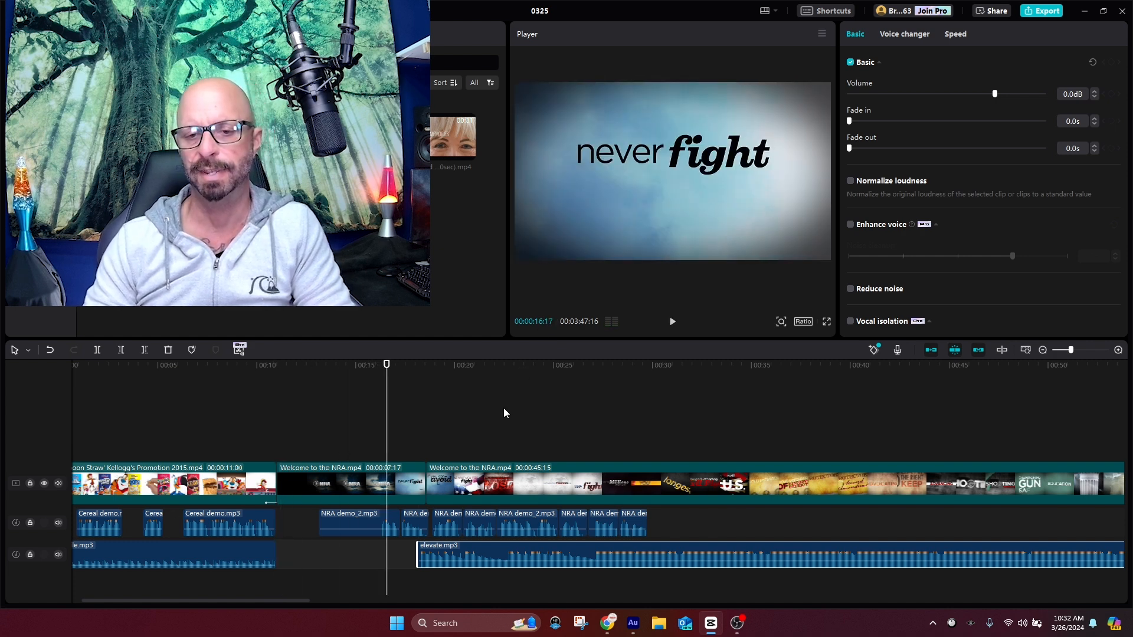
left_click_drag(386, 409, 341, 423)
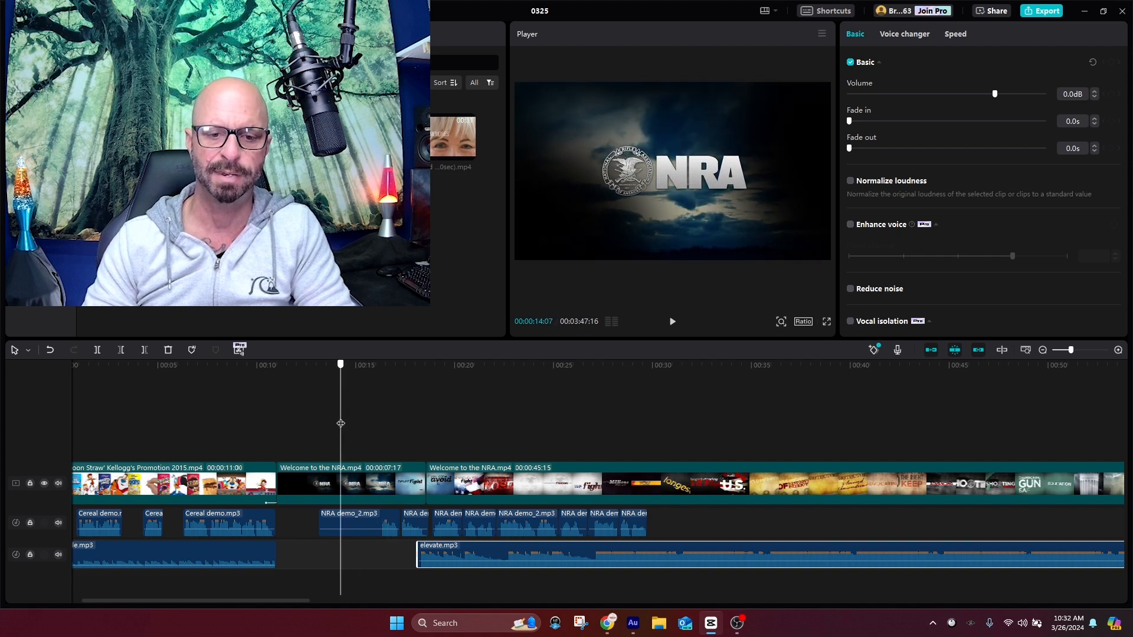
key("ctrl+z")
Split the first Welcome to the NRA.mp4 clip at 00:00:15:17, just before the "never fight" text
left_click(313, 373)
left_click_drag(310, 389, 363, 403)
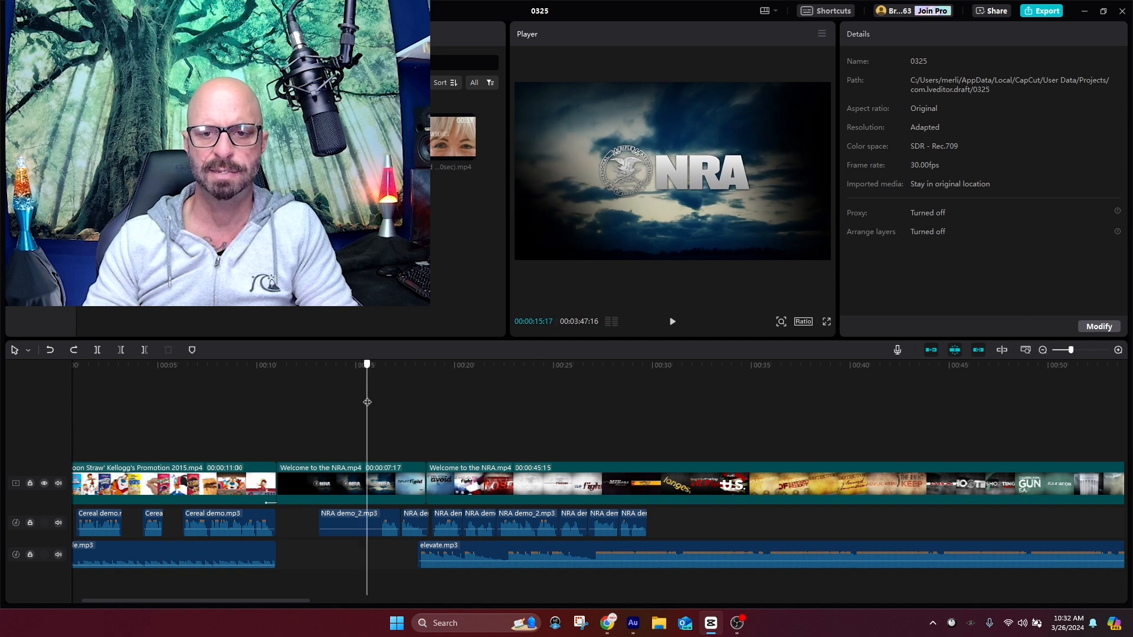
left_click(369, 482)
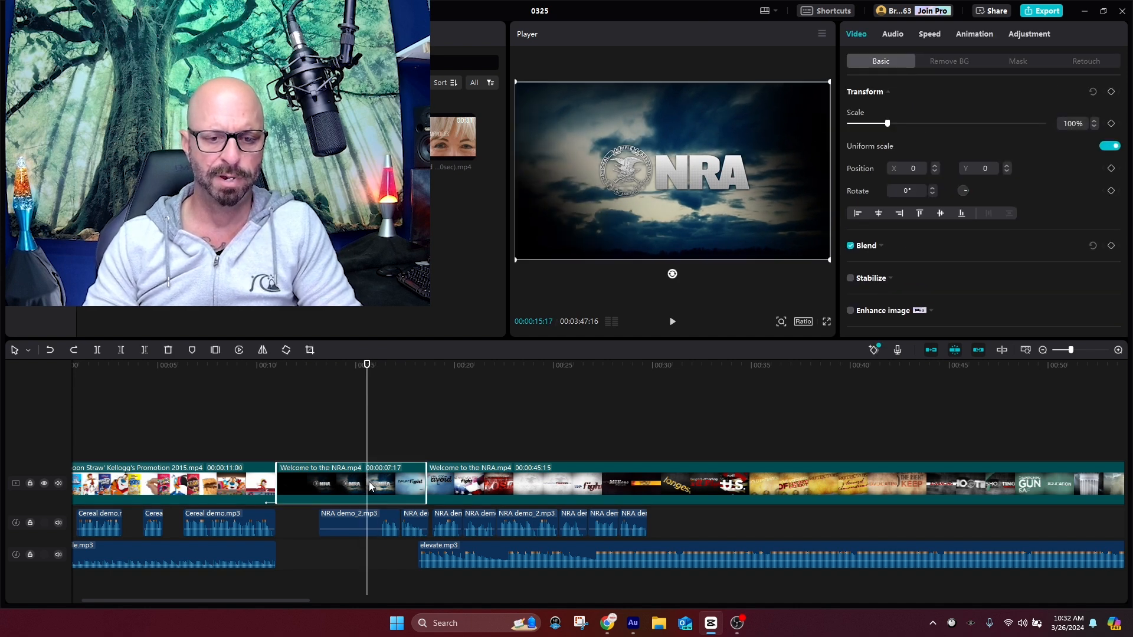
left_click(97, 350)
Trim the start of the first NRA demo_2.mp3 clip to 00:00:15:17 and delete the NRA video segment before the split
left_click(360, 522)
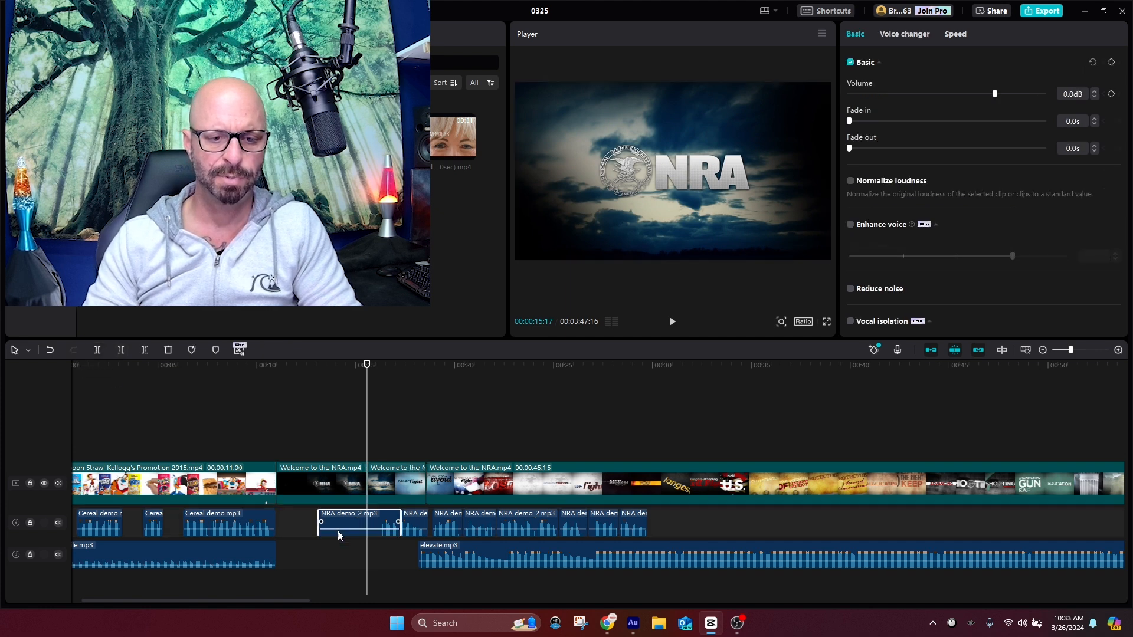
left_click_drag(319, 528, 370, 528)
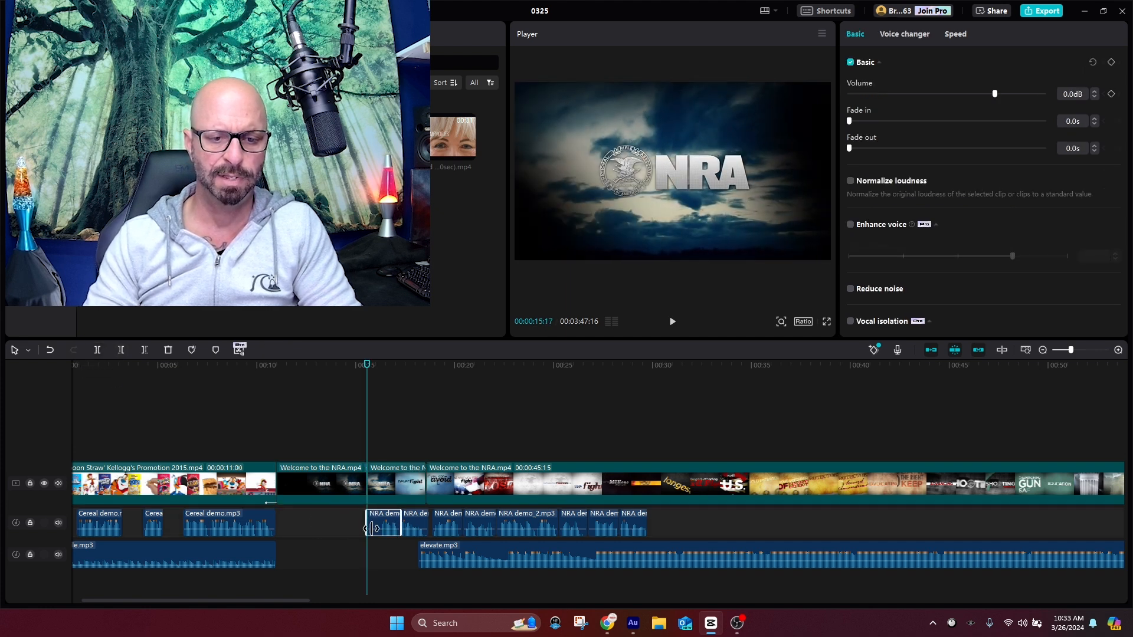
left_click(326, 484)
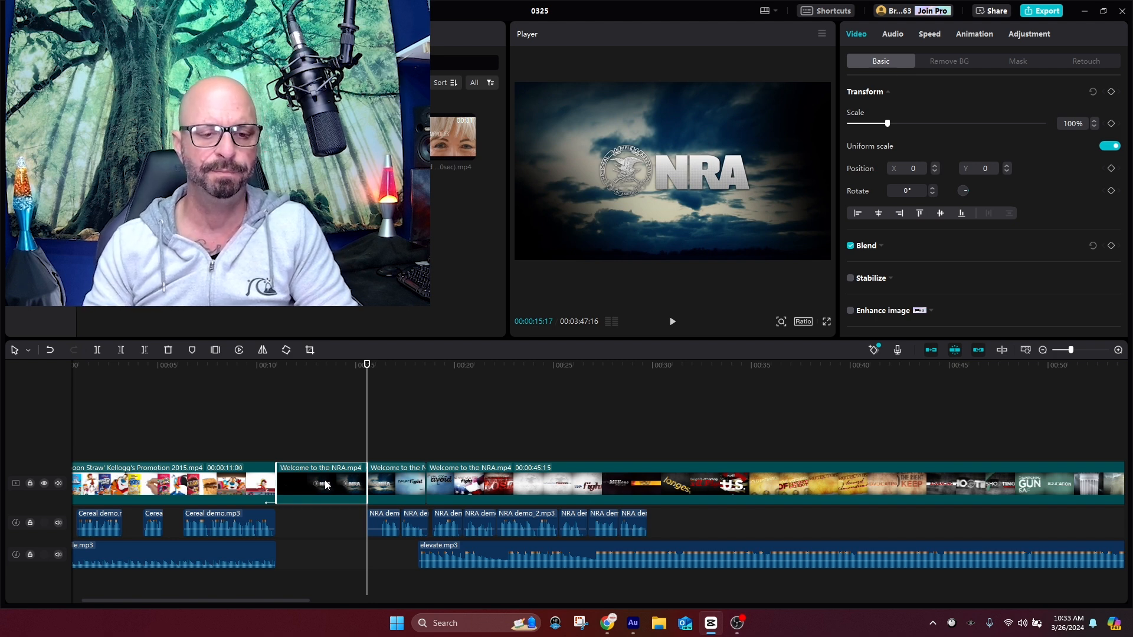
key("Delete")
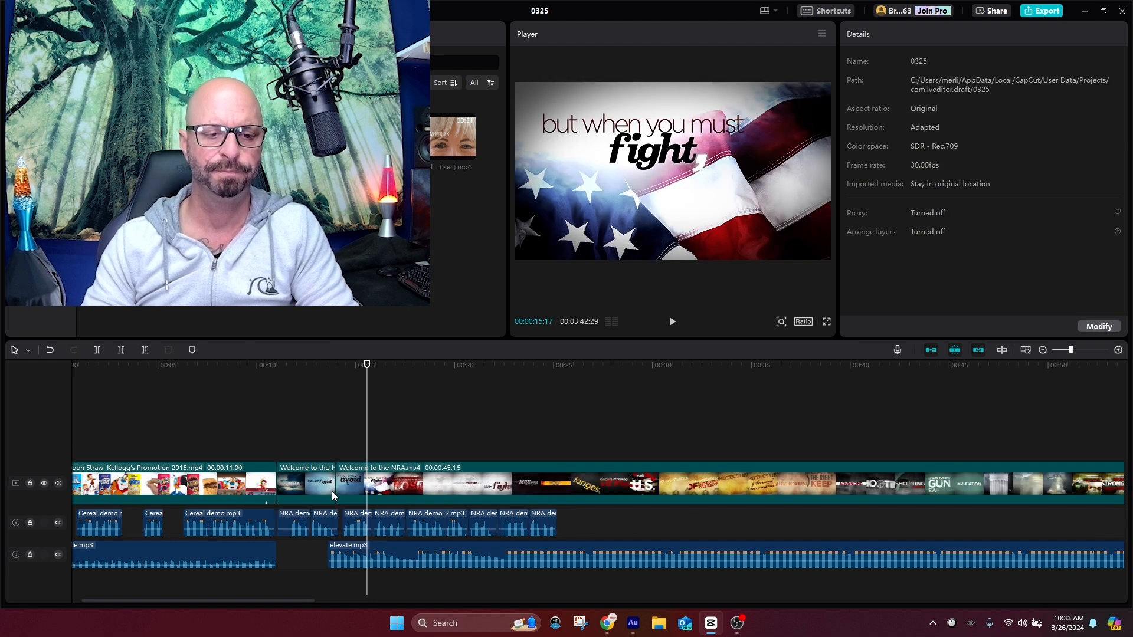
Move elevate.mp3 to start right after smile.mp3, set its volume to -19.3 dB, and play through the NRA narration
left_click(265, 419)
key("space")
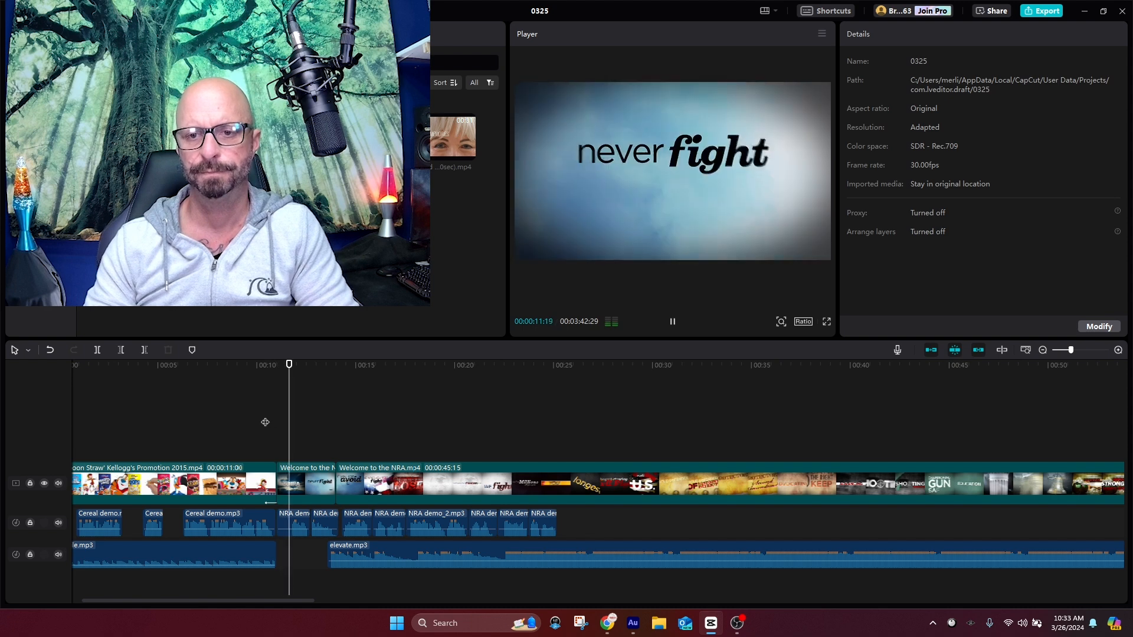
key("space")
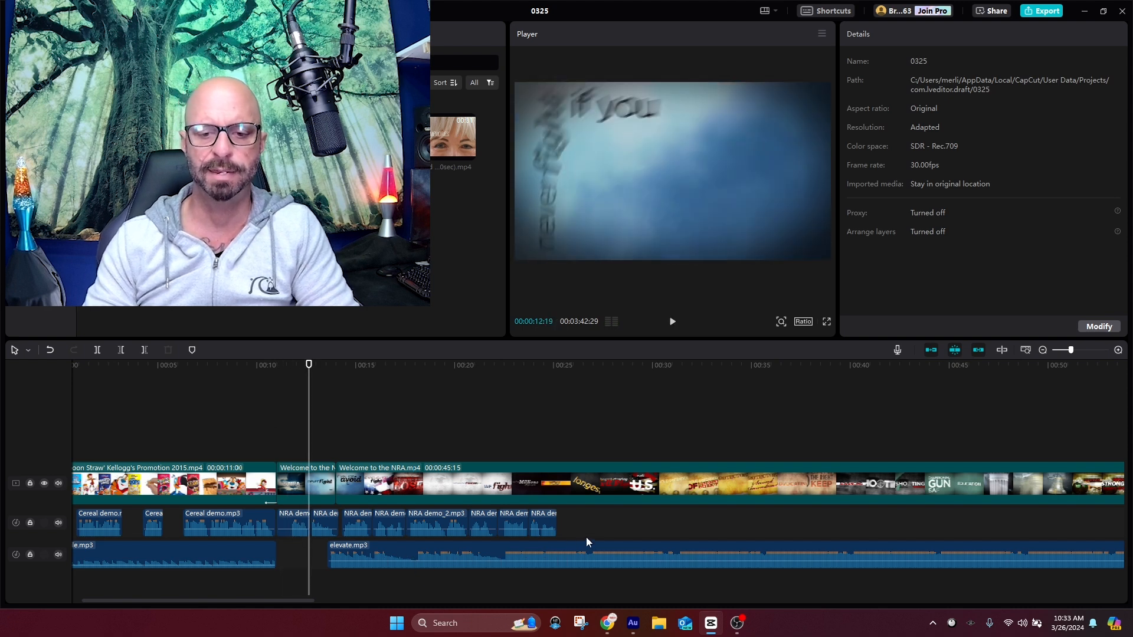
left_click_drag(593, 546, 548, 543)
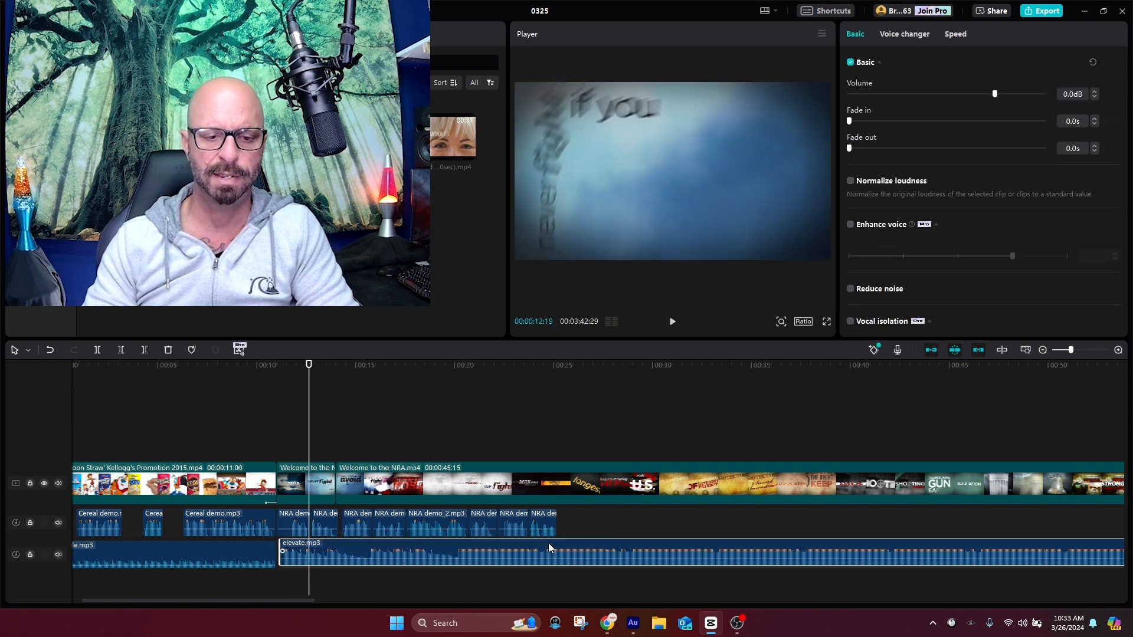
key("space")
left_click(507, 547)
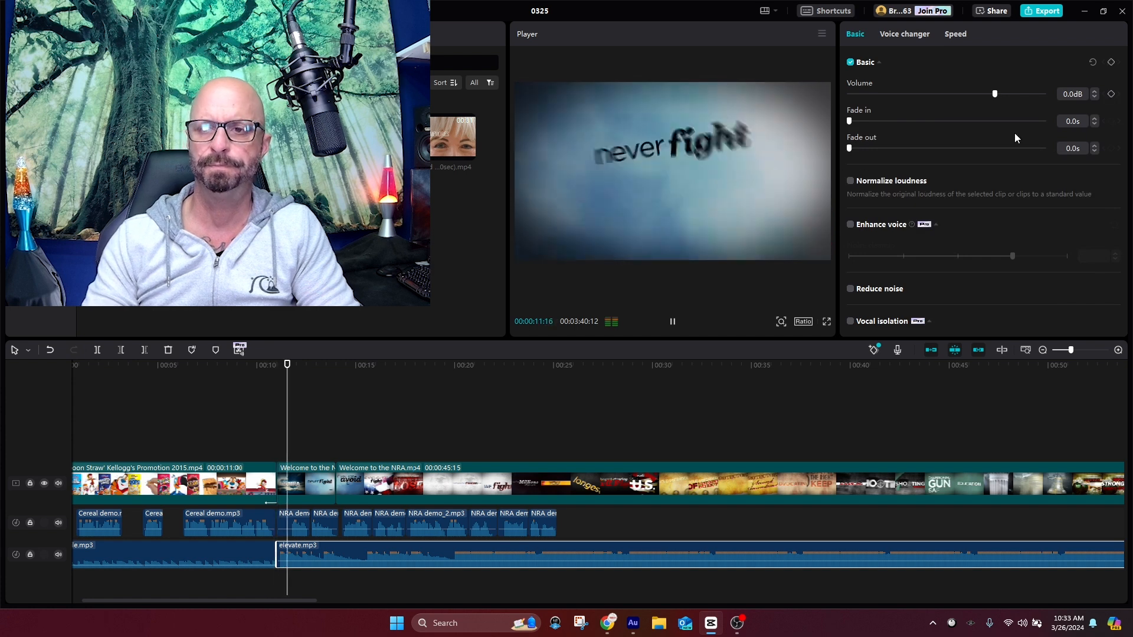
left_click_drag(987, 98, 945, 101)
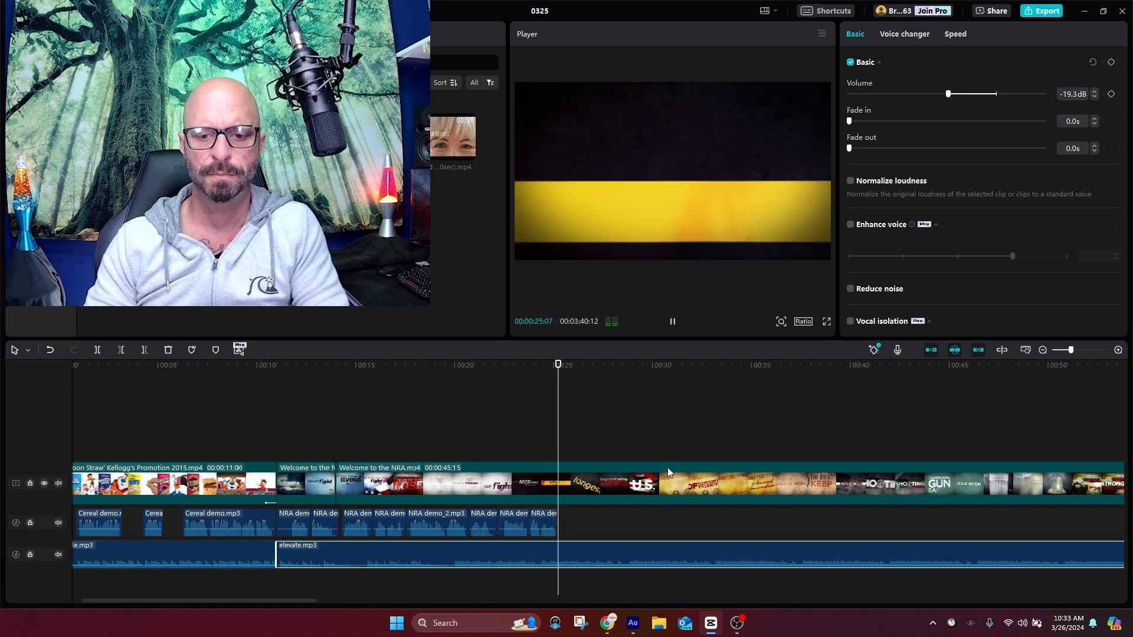
key("space")
Cut Welcome to the NRA.mp4 and elevate.mp3 at 00:00:25:10 and delete the remainder of both
scroll(324, 497, "up", 3)
left_click(462, 487)
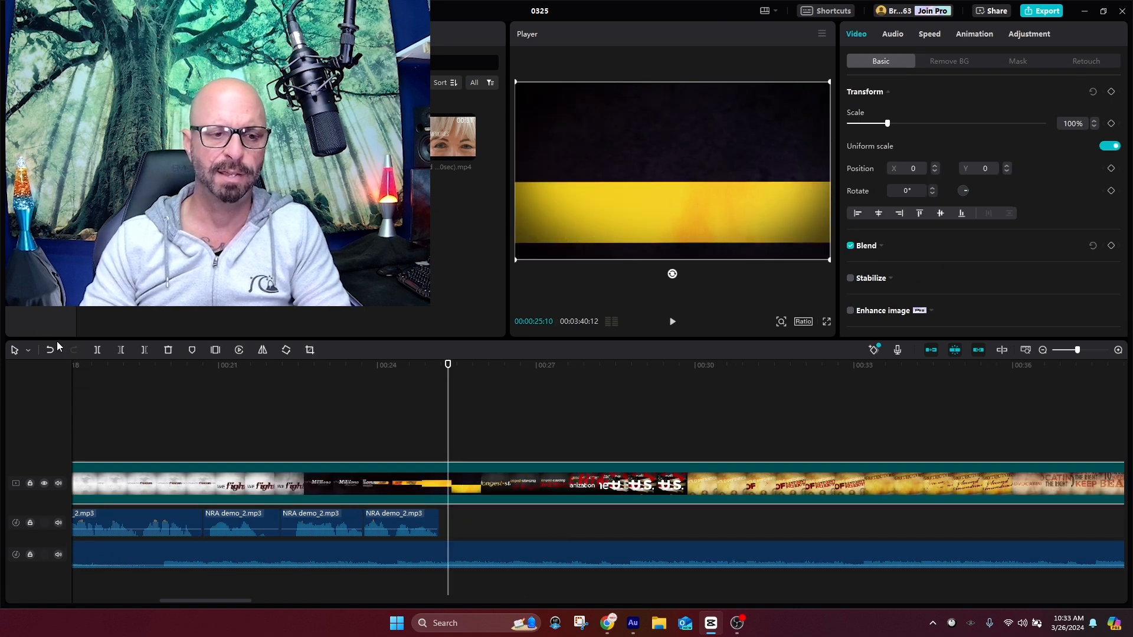
left_click(97, 350)
key("Delete")
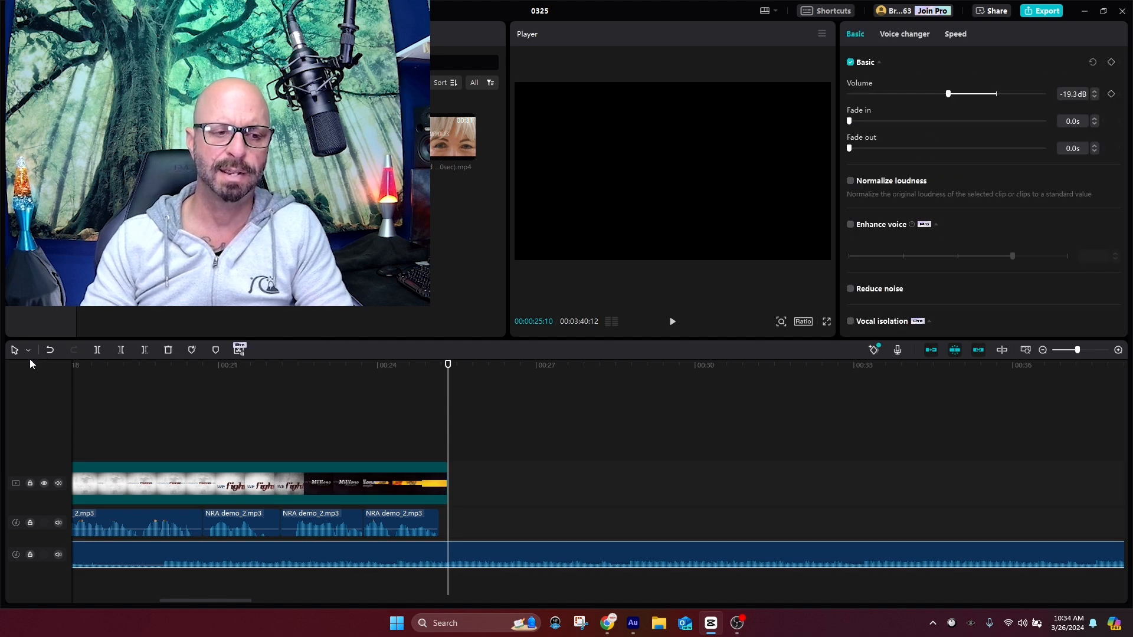
left_click(98, 350)
mouse_move(559, 558)
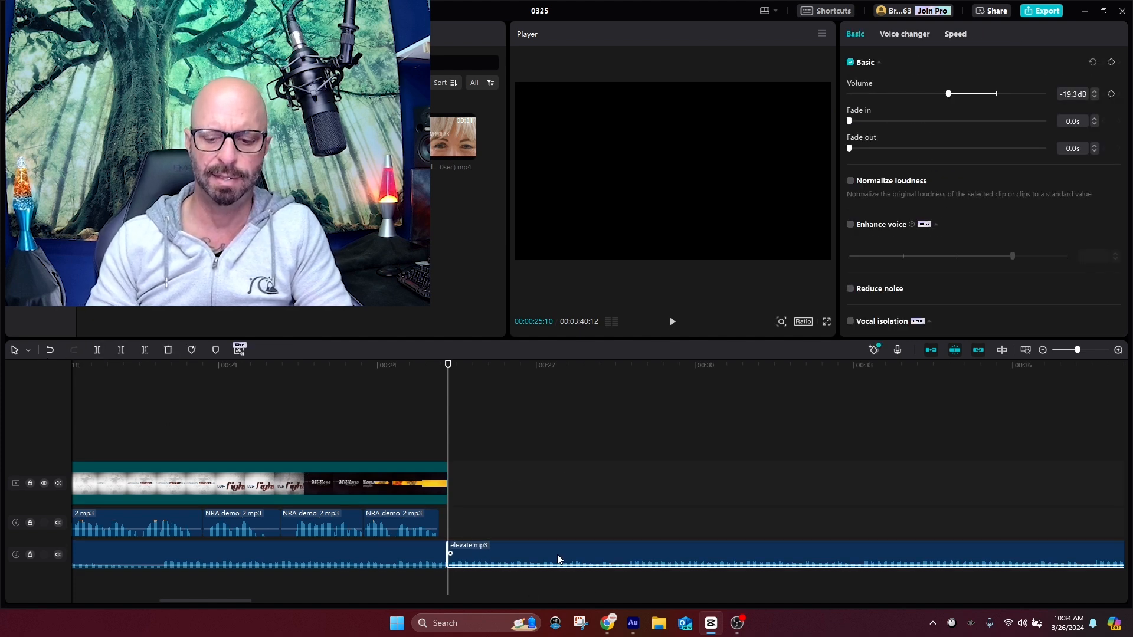
key("Delete")
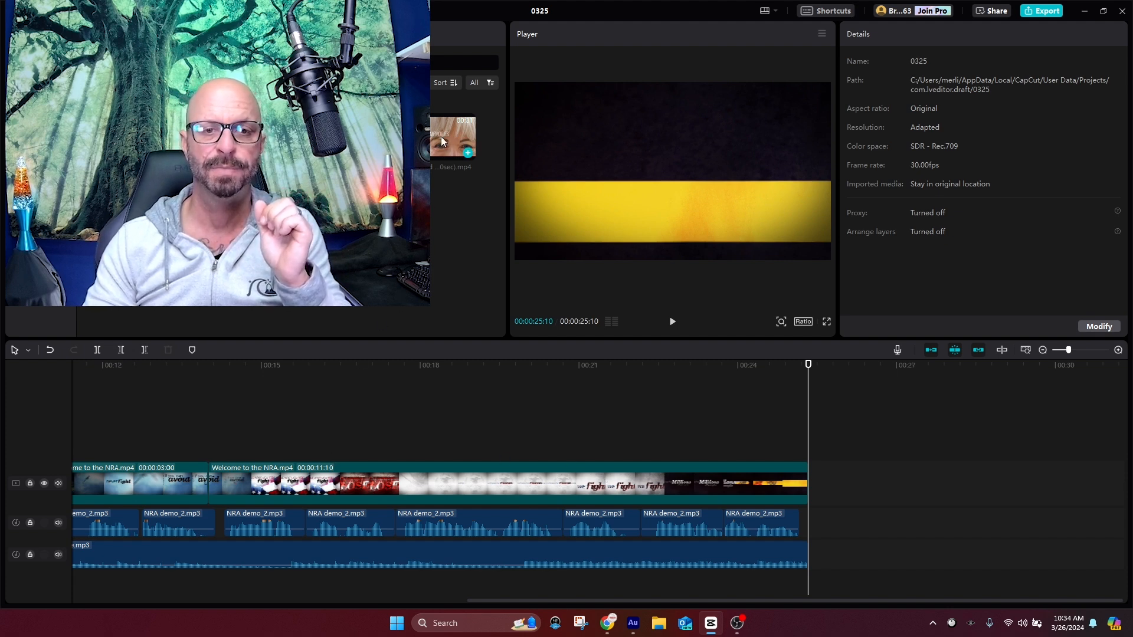
Add the Assisted Living Ad 2022 (30sec) video at 00:00:25:10 with Assisted Living demo.mp3 beneath it, and play the opening
left_click_drag(441, 136, 809, 480)
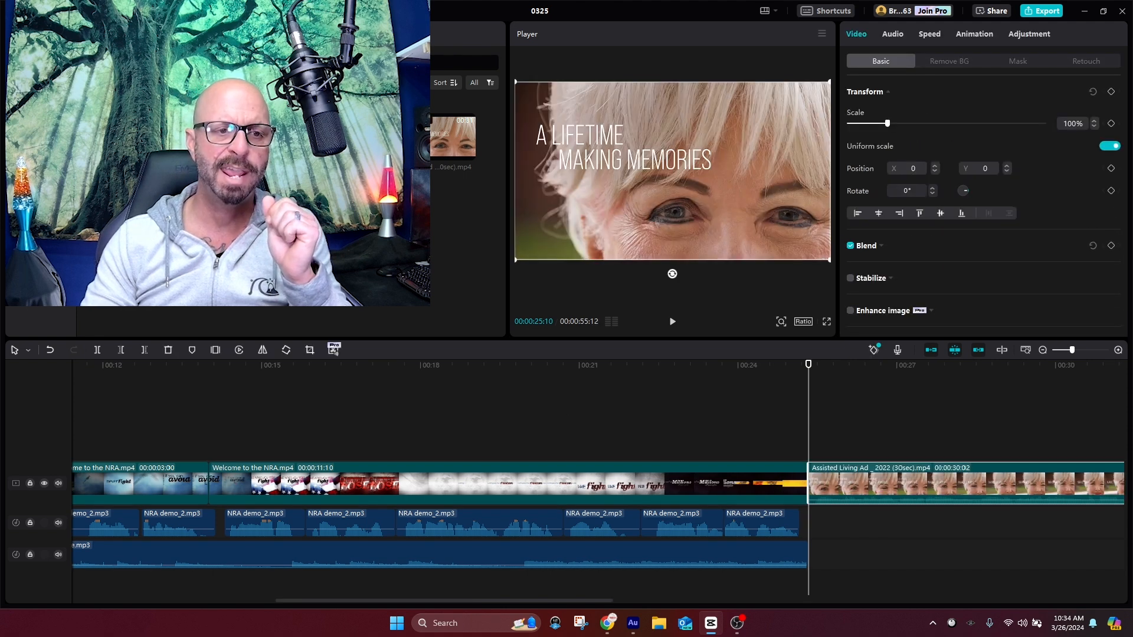
left_click_drag(383, 136, 802, 517)
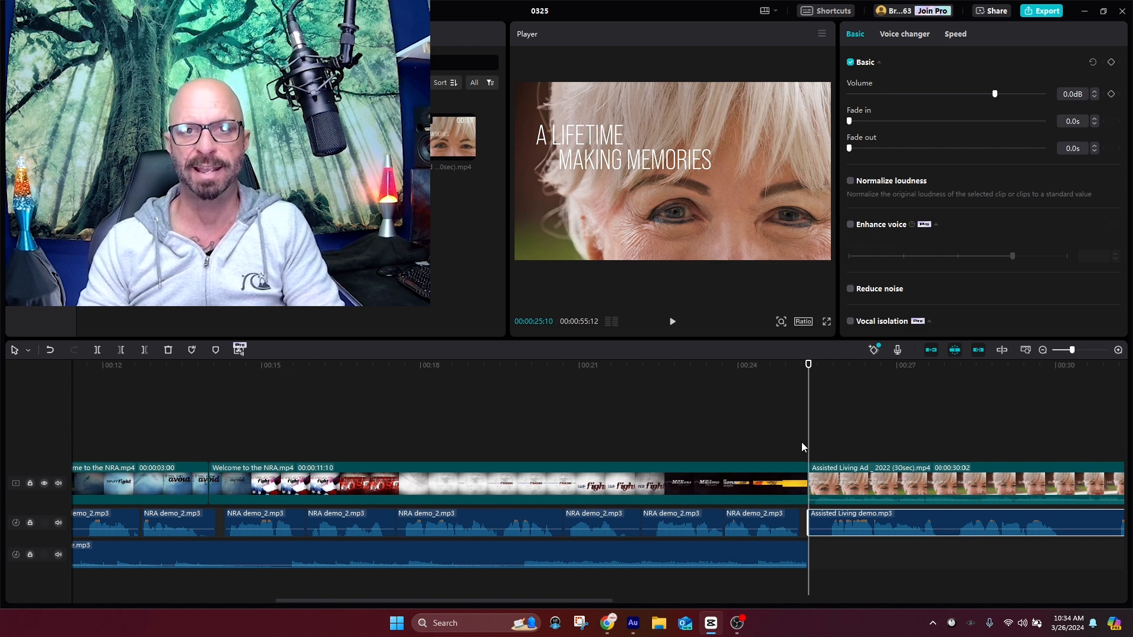
key("space")
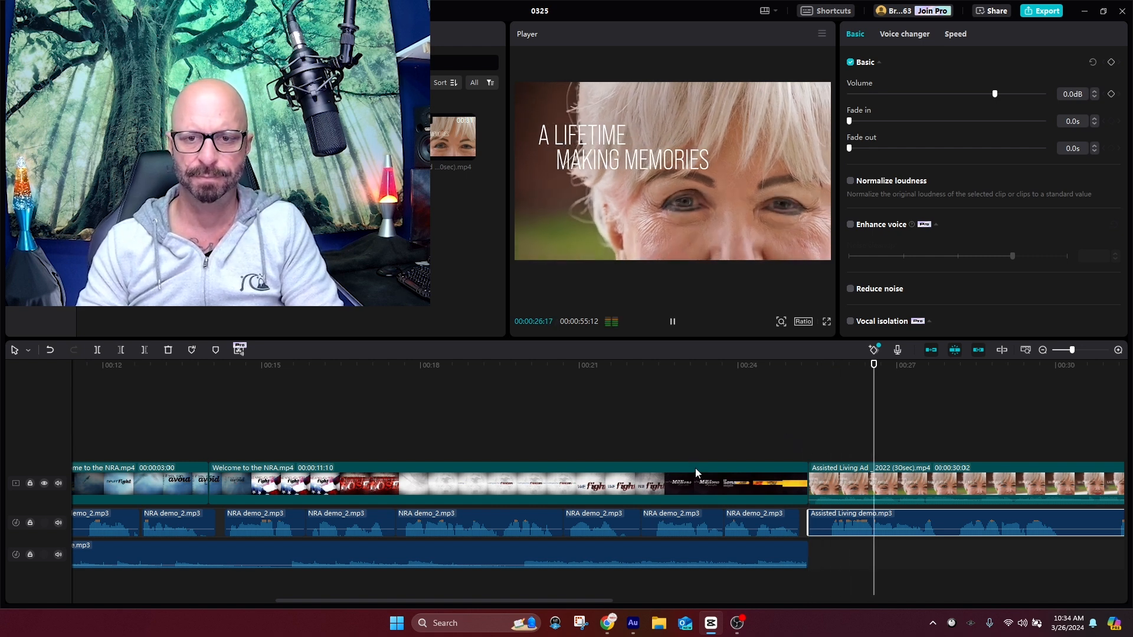
key("space")
Extract the original audio from the Assisted Living Ad video onto its own track
left_click_drag(525, 600, 714, 599)
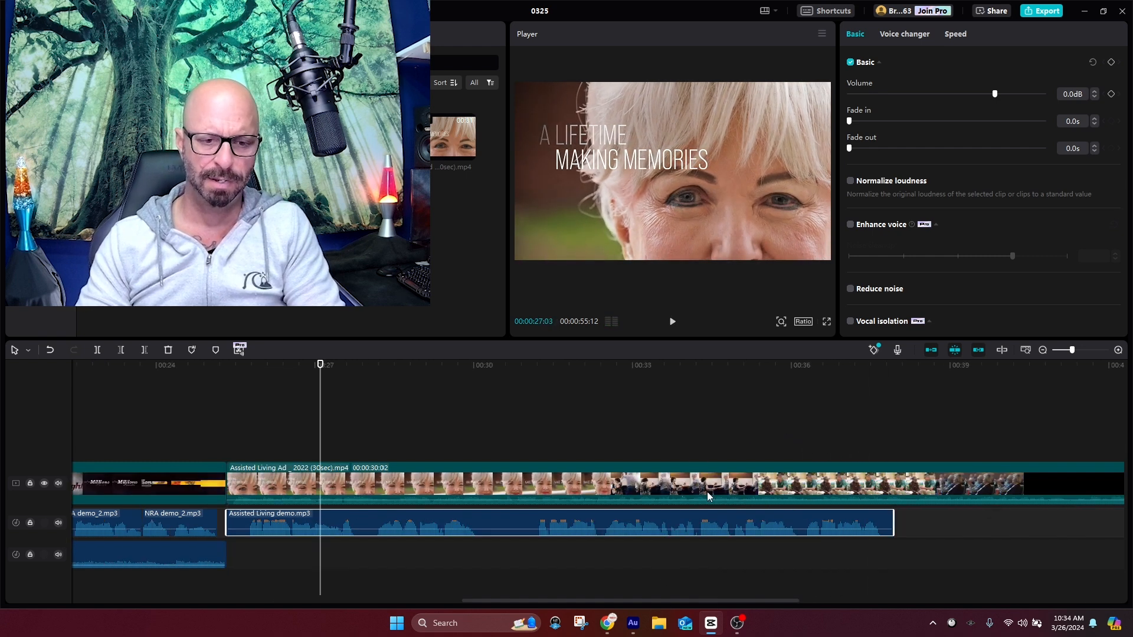
left_click_drag(1072, 352, 1093, 353)
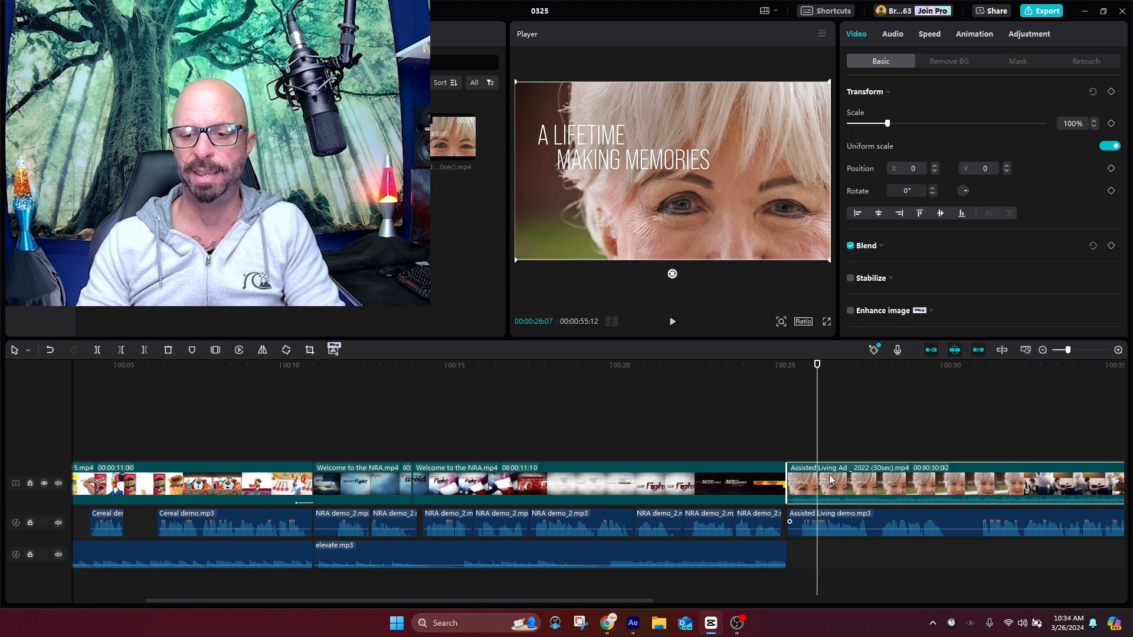
right_click(854, 487)
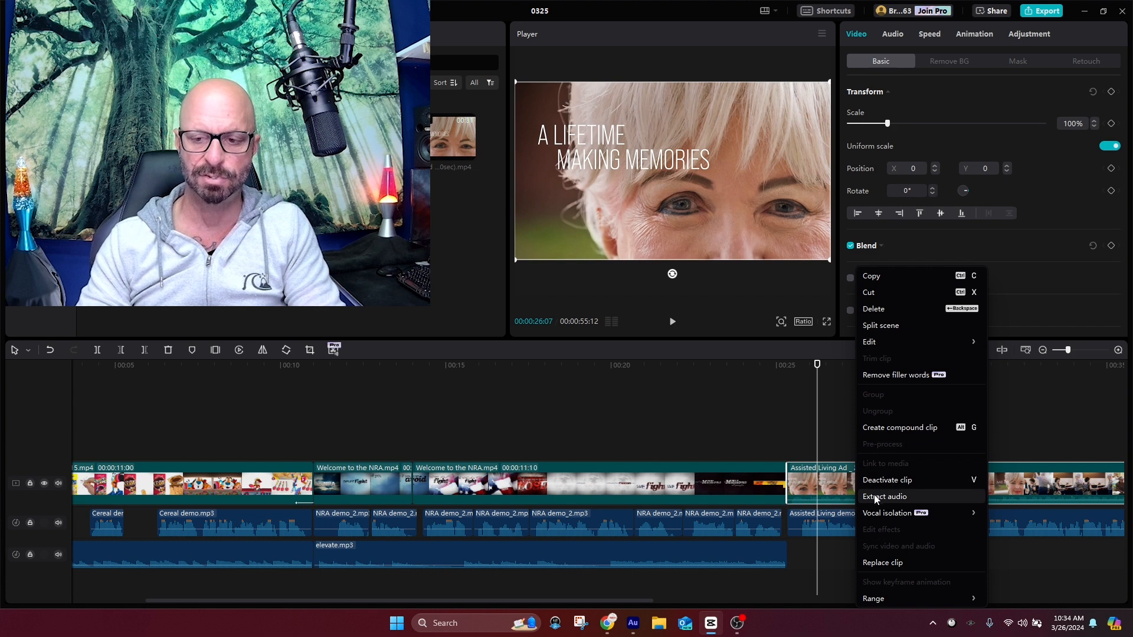
left_click(874, 496)
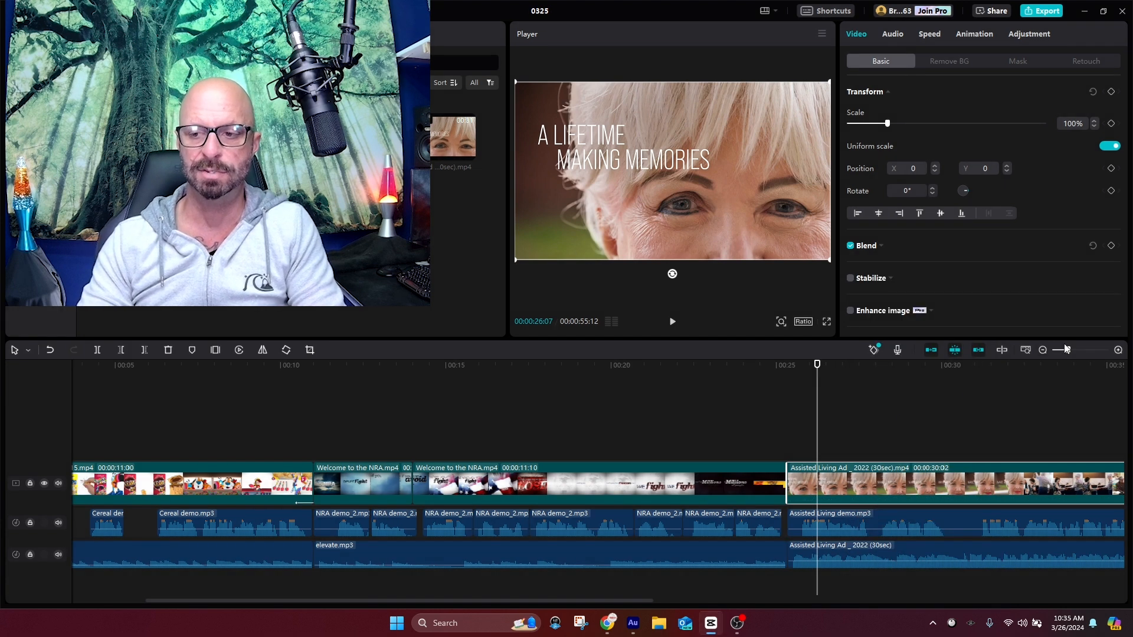
Shift Assisted Living demo.mp3 to match the original narration's first words and trim its start to 00:00:26:00
left_click_drag(1069, 352, 1091, 357)
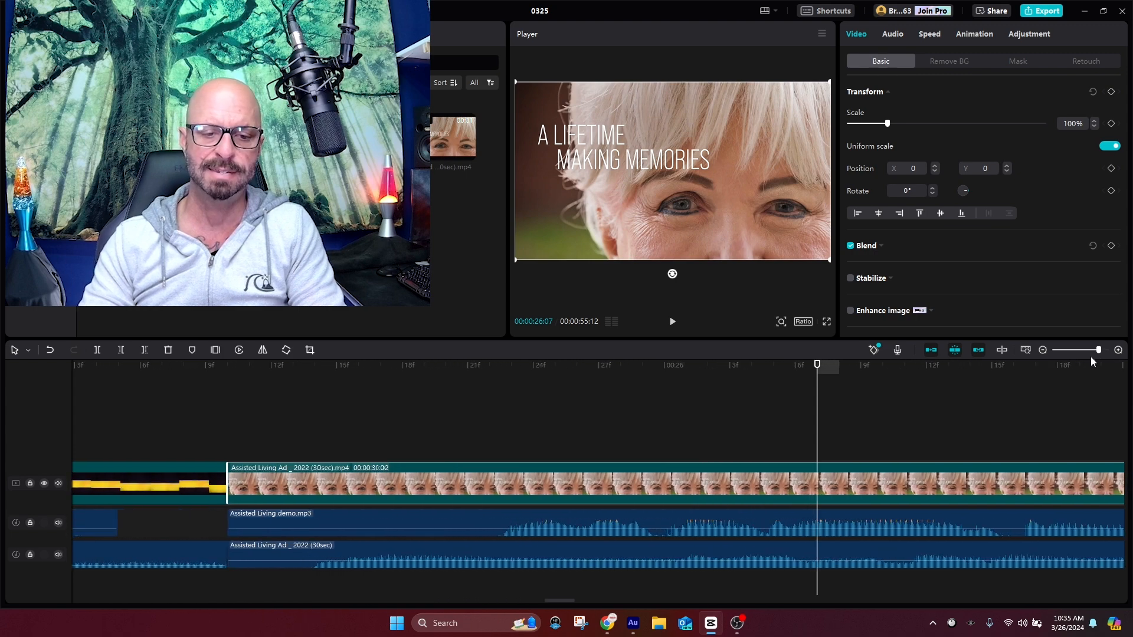
left_click(254, 408)
key("space")
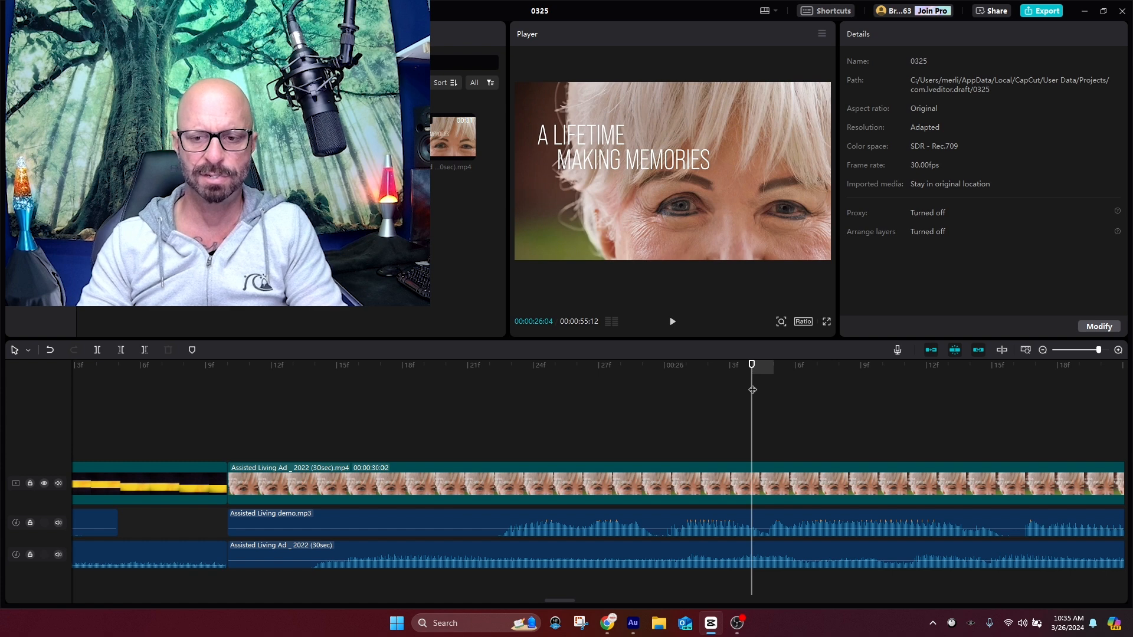
left_click_drag(753, 390, 675, 448)
key("space")
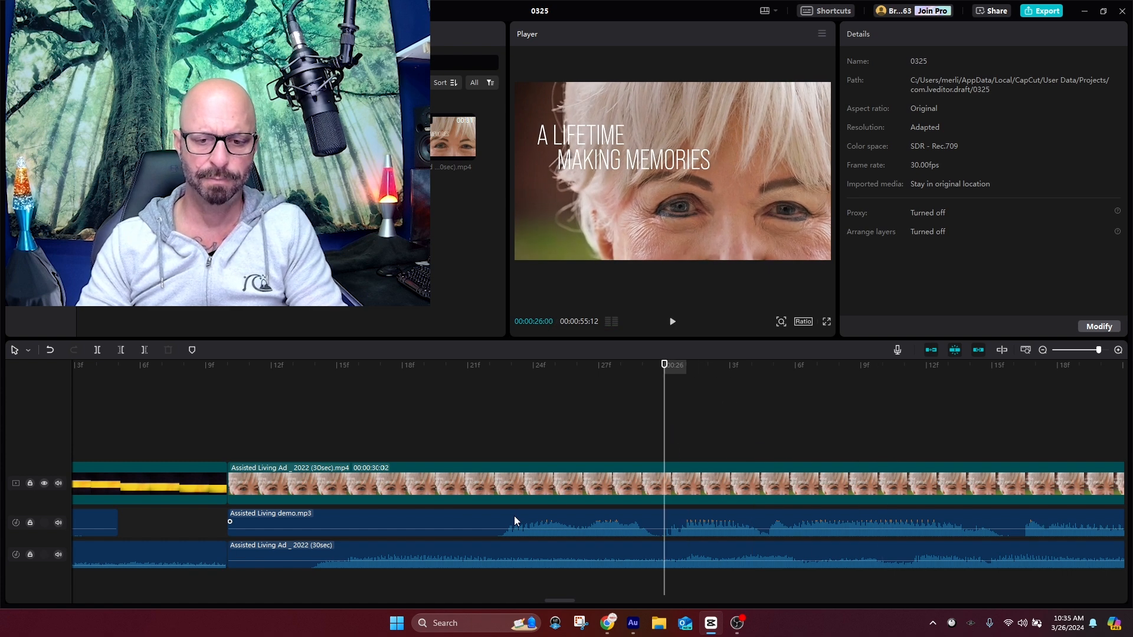
left_click_drag(515, 520, 698, 521)
key("q")
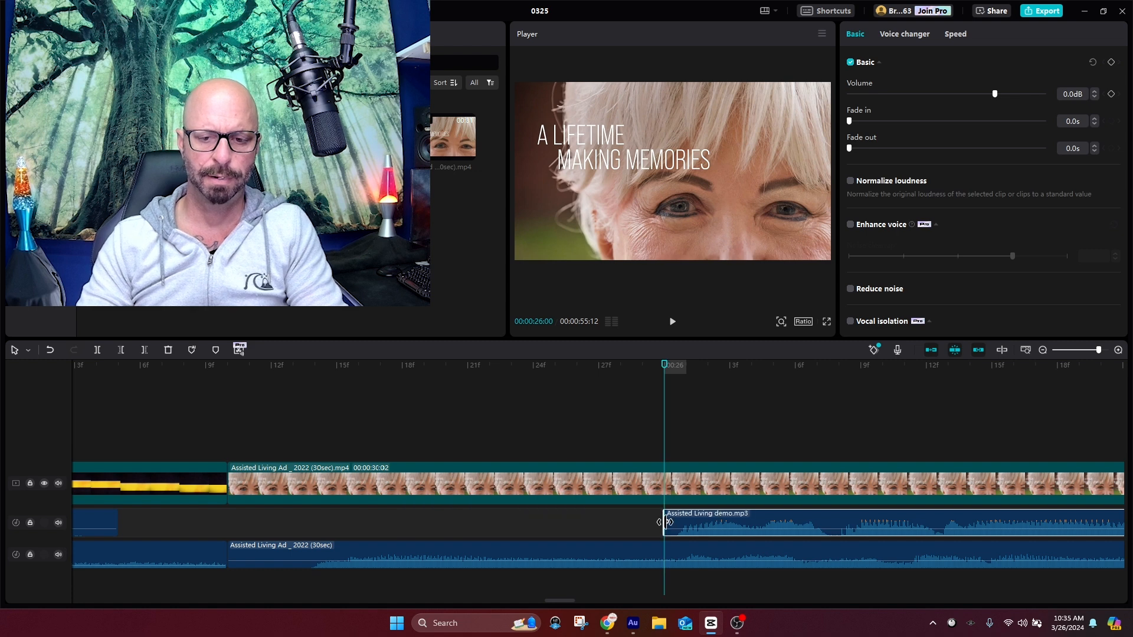
Play the Assisted Living spot from 00:00:26:00 to check the demo narration against the video and original audio
left_click(519, 411)
key("space")
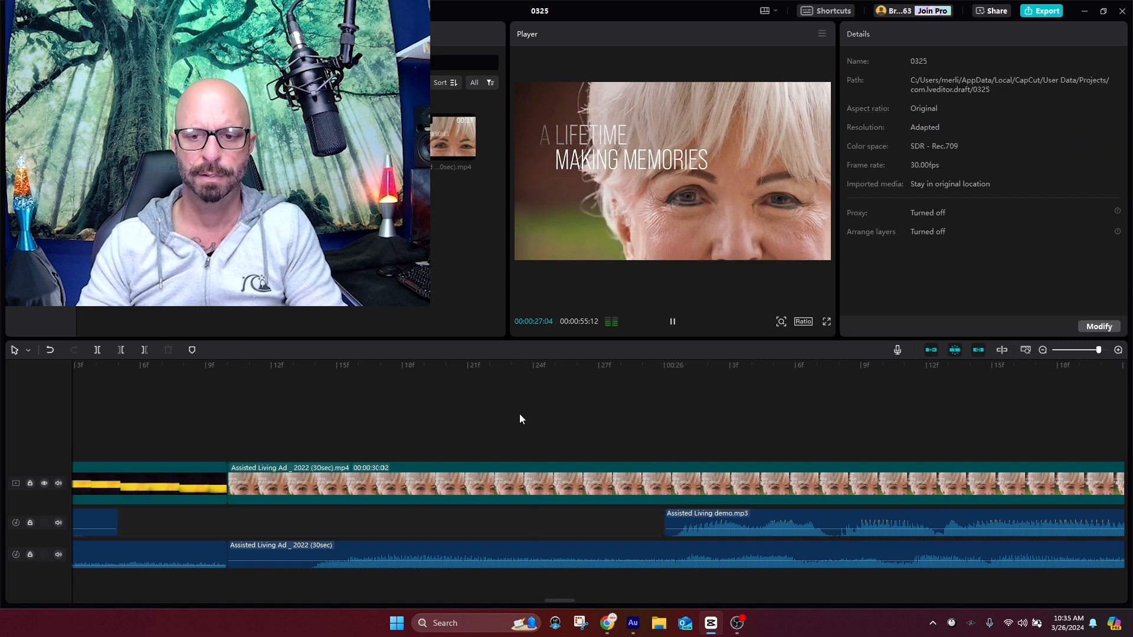
key("space")
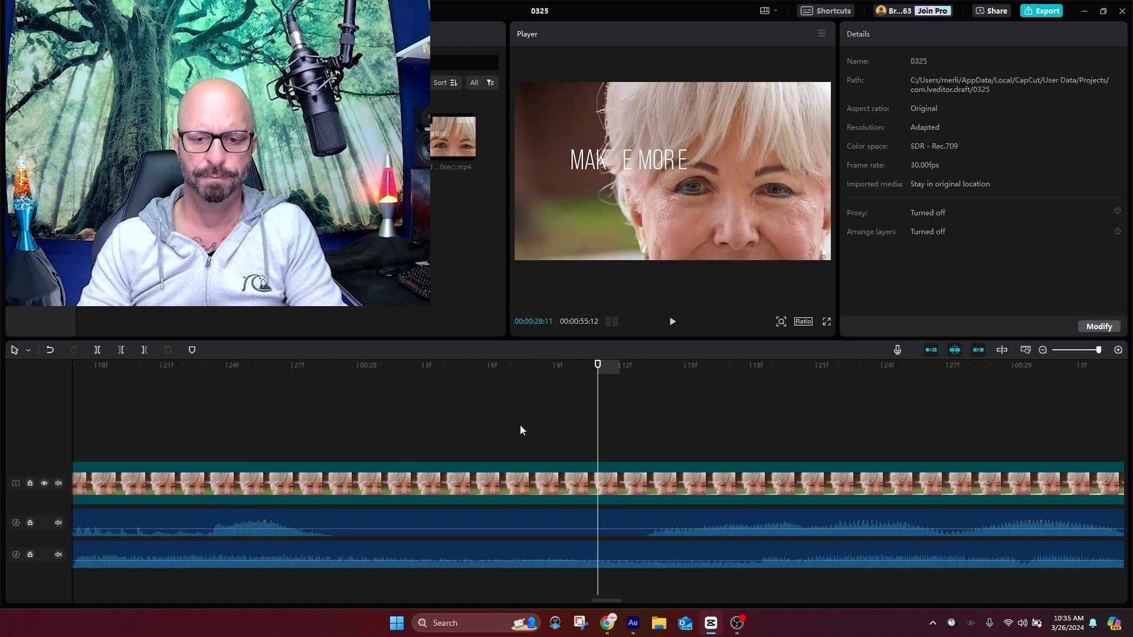
key("space")
key("space")
key("space")
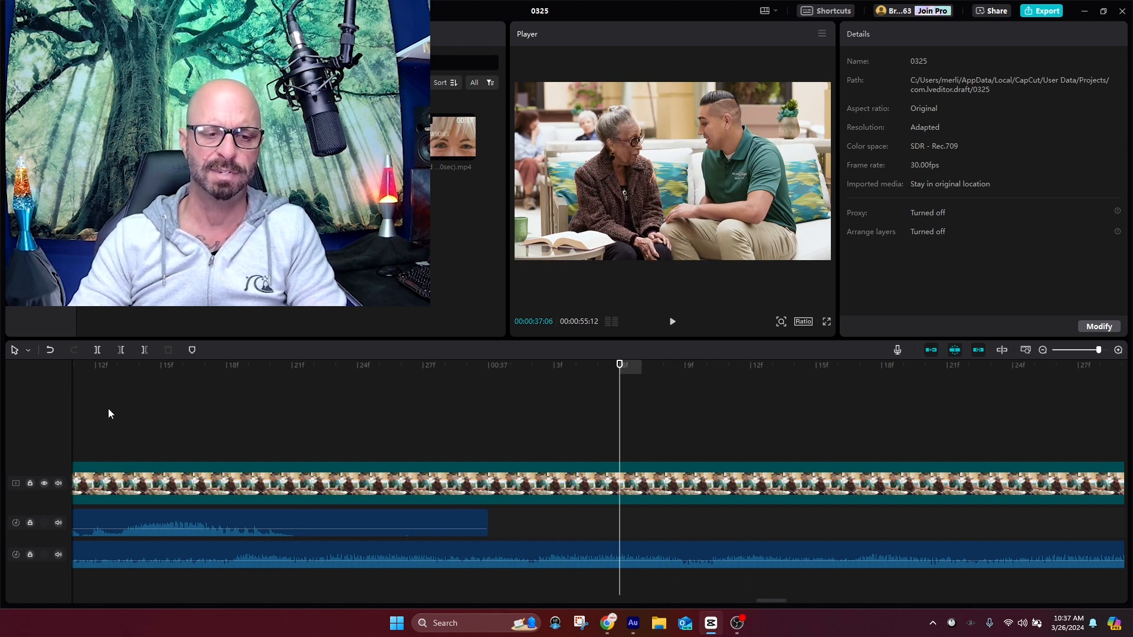
key("Right")
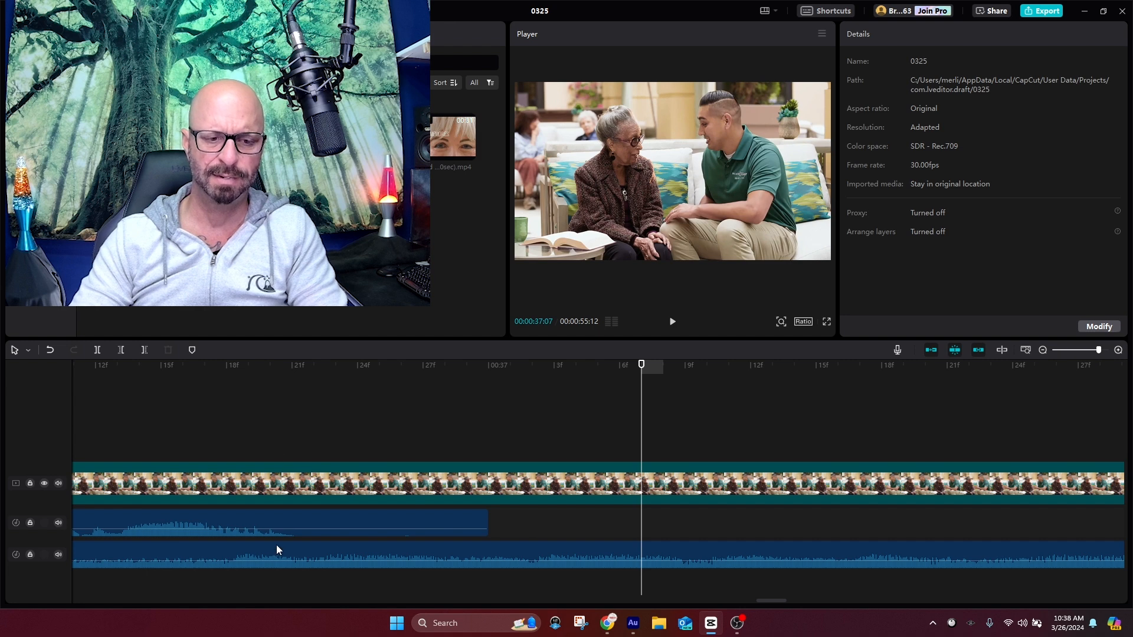
Trim the end of the last Assisted Living demo.mp3 clip to about 00:00:36:22 and delete the ad's extracted original audio
left_click(487, 513)
left_click_drag(488, 515, 302, 514)
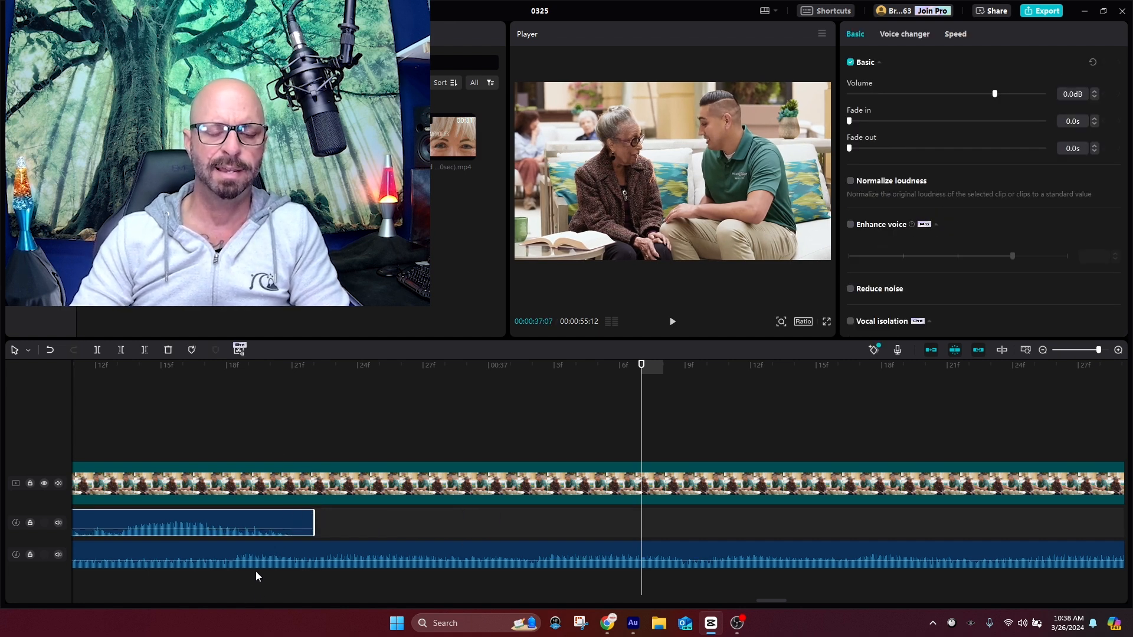
left_click(365, 549)
key("Delete")
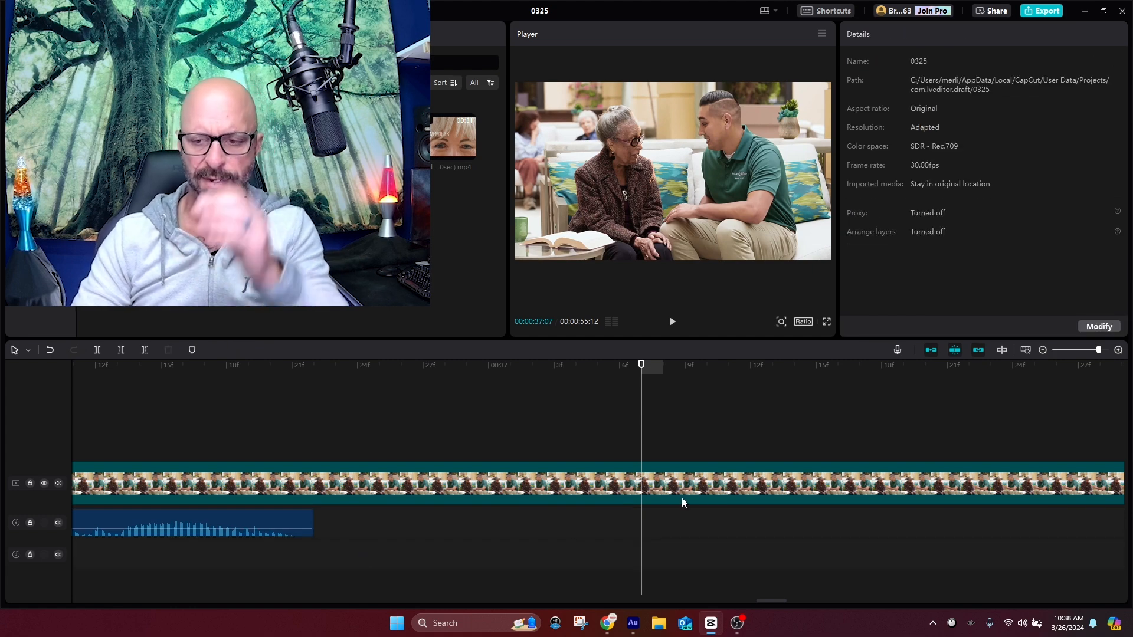
Add acousticbreeze.mp3 and place it on the music track at the start of the Assisted Living video, right after elevate.mp3
left_click_drag(1099, 350, 1064, 350)
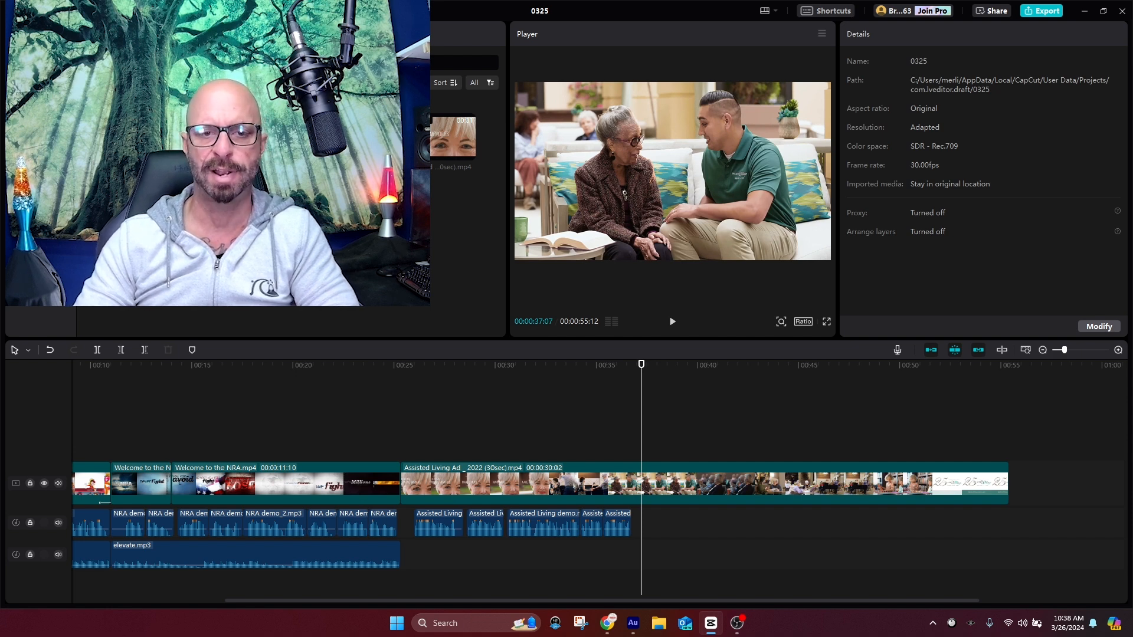
left_click(389, 153)
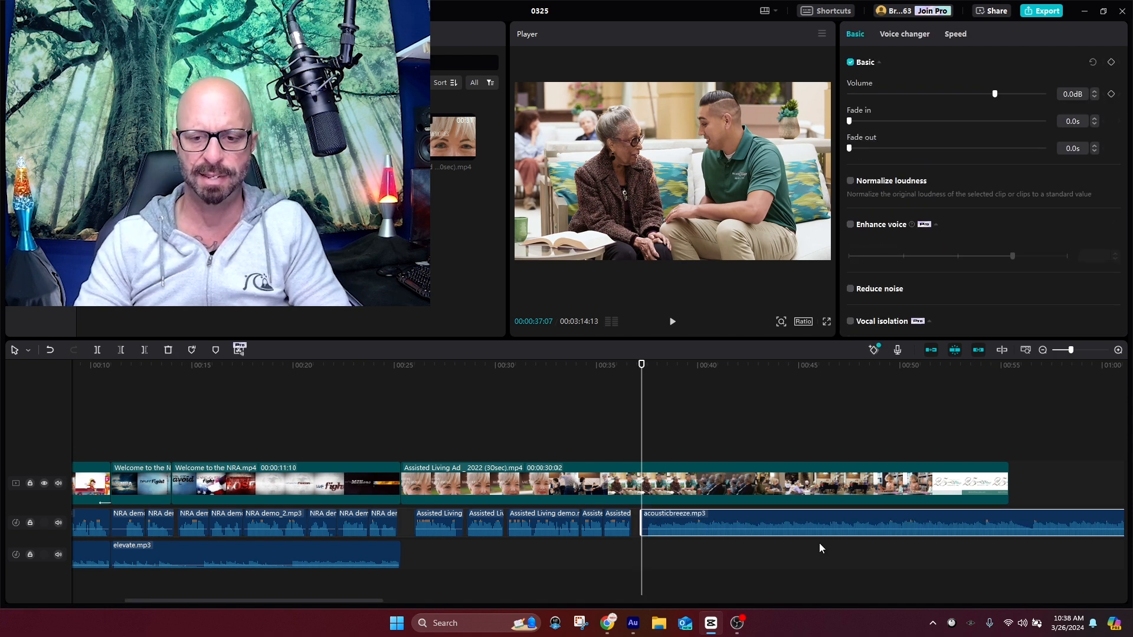
left_click_drag(809, 512, 569, 544)
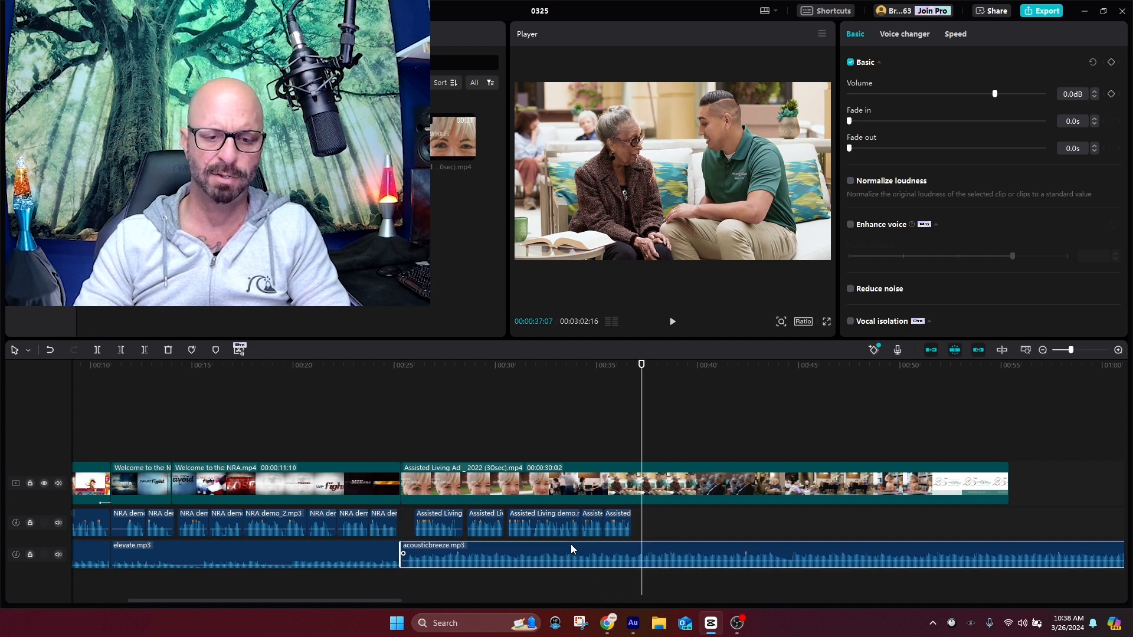
Play from the end of the NRA spot and lower the acousticbreeze.mp3 volume to -13.2 dB
left_click(373, 449)
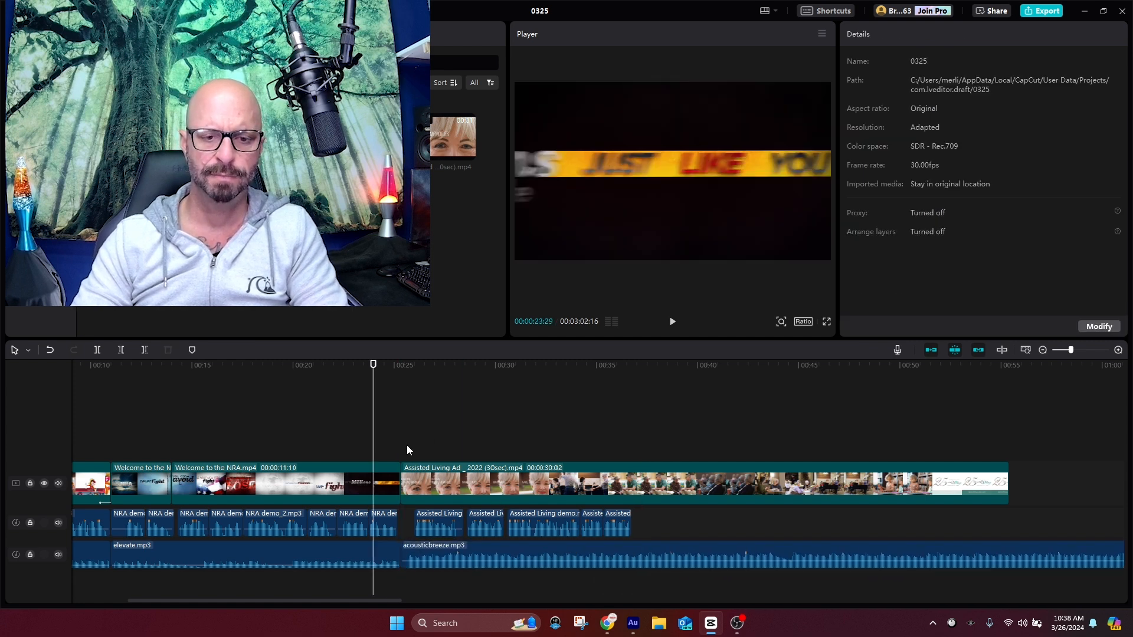
left_click(547, 546)
key("space")
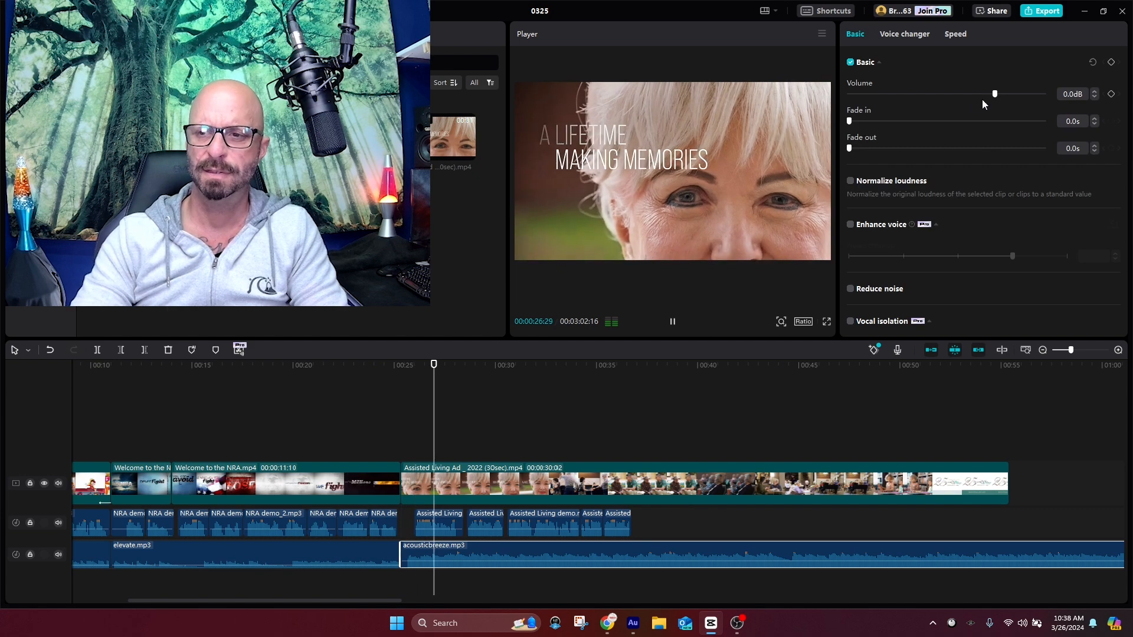
left_click_drag(994, 94, 962, 97)
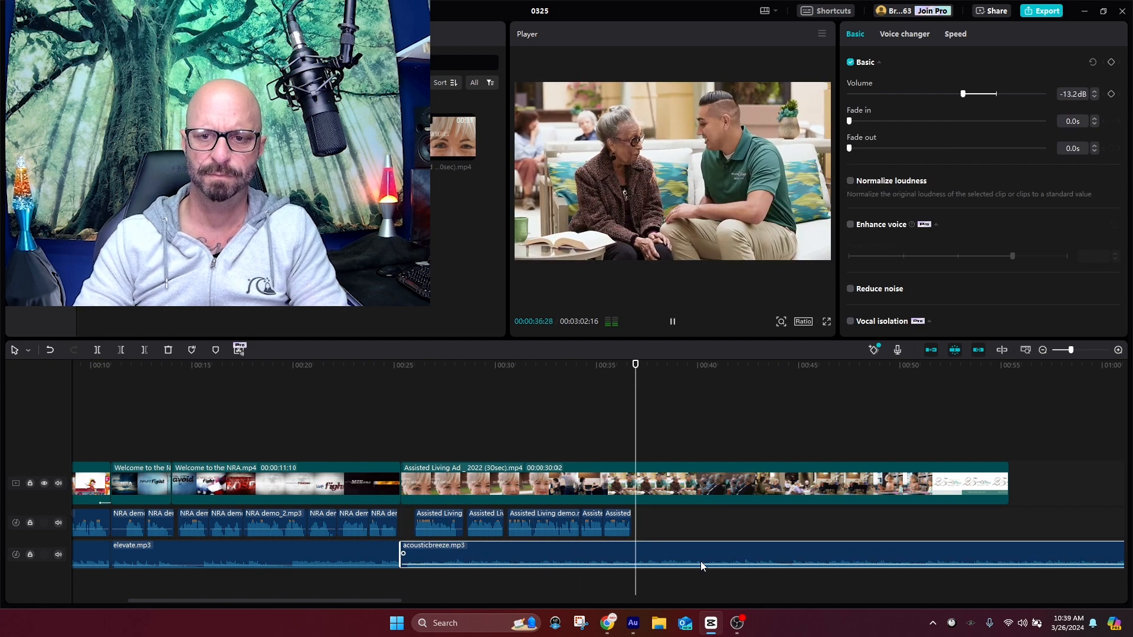
Cut the Assisted Living video and acousticbreeze.mp3 at 00:00:37:13 and delete the remainder of both
left_click(595, 470)
left_click(98, 350)
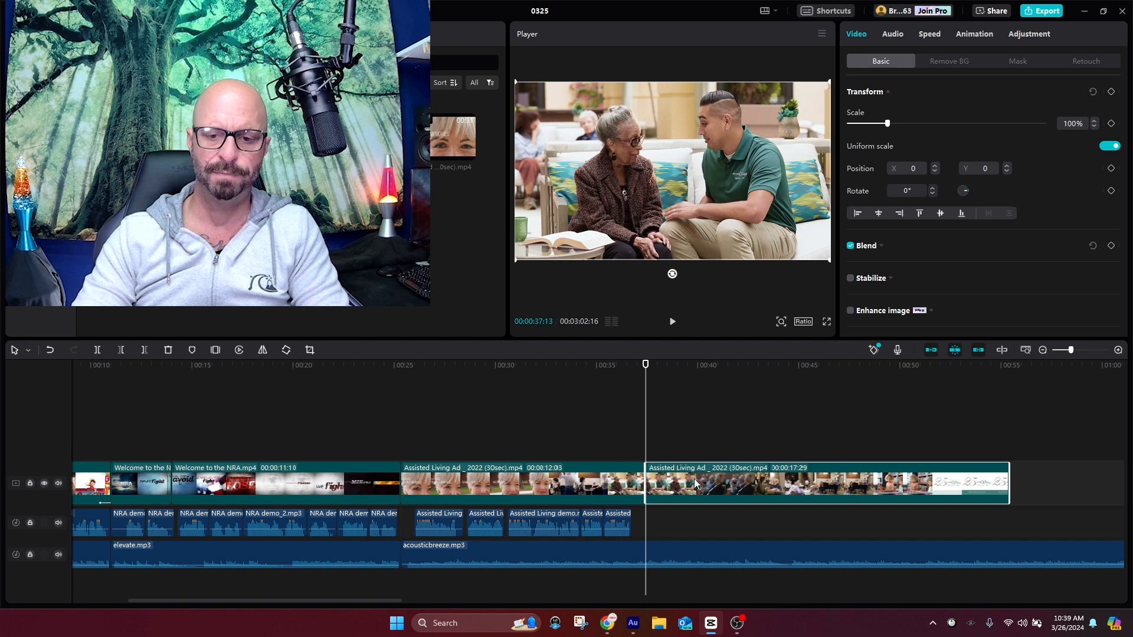
key("Delete")
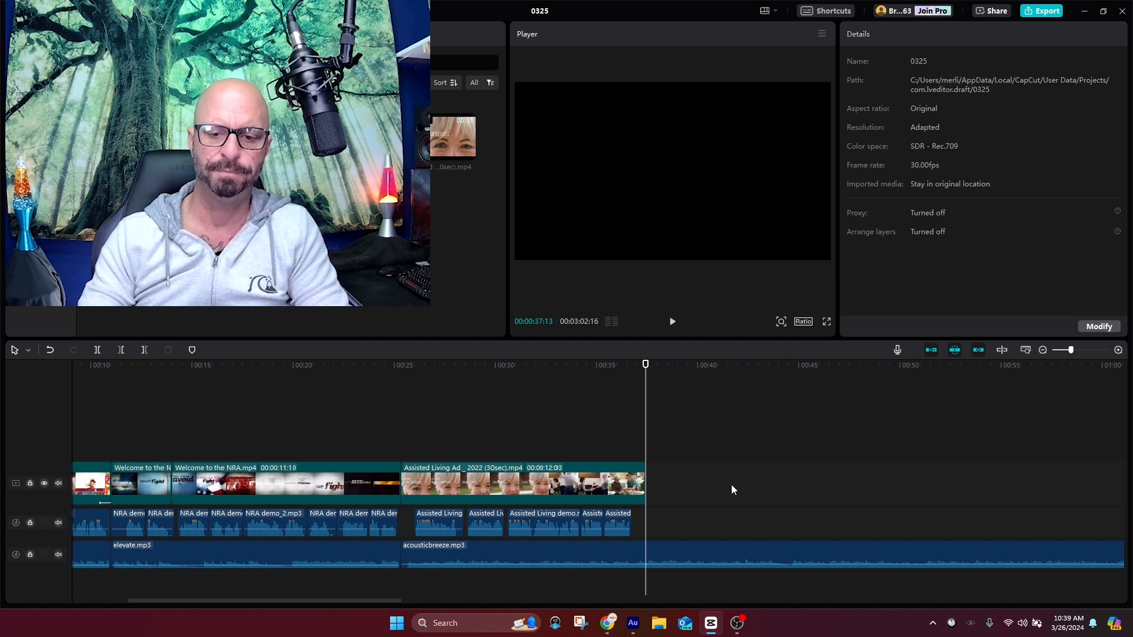
left_click(649, 554)
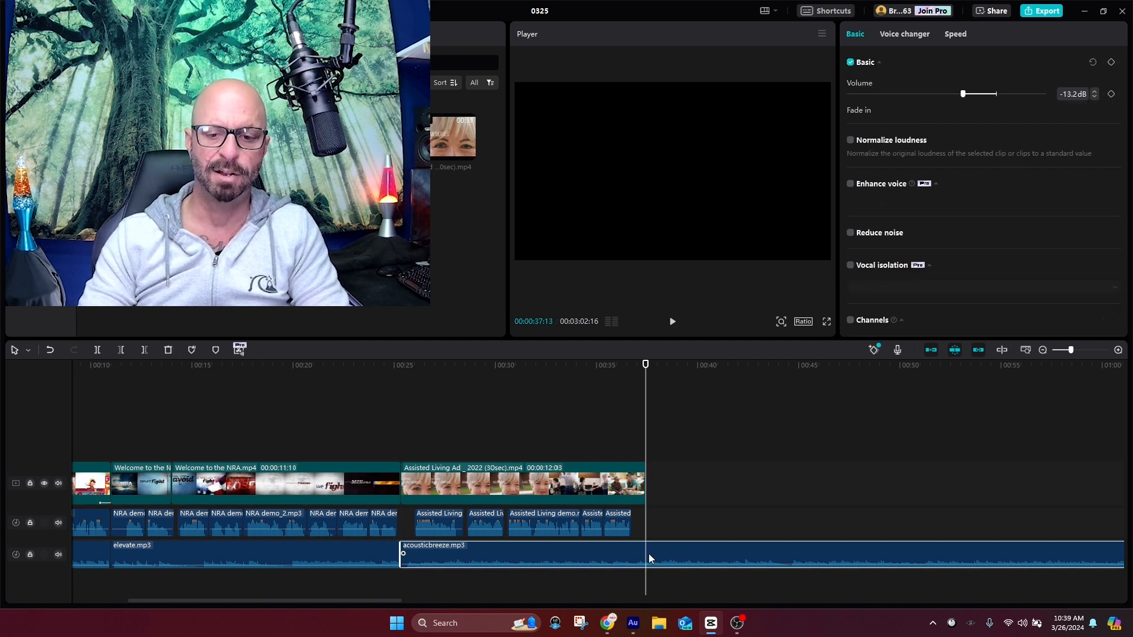
left_click(98, 350)
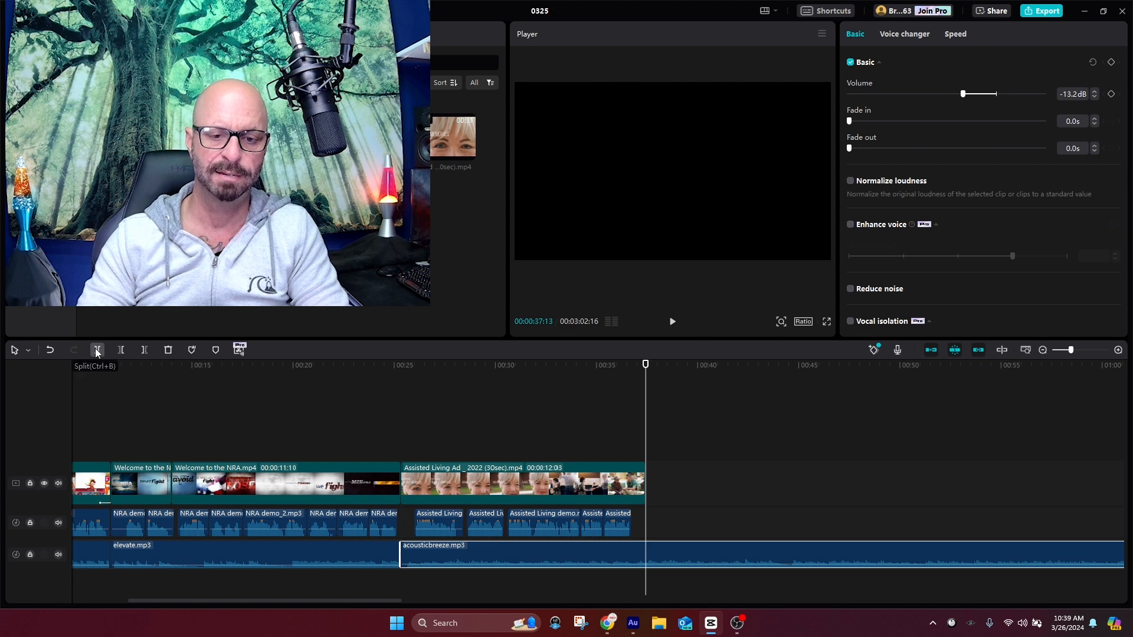
left_click(745, 551)
key("Delete")
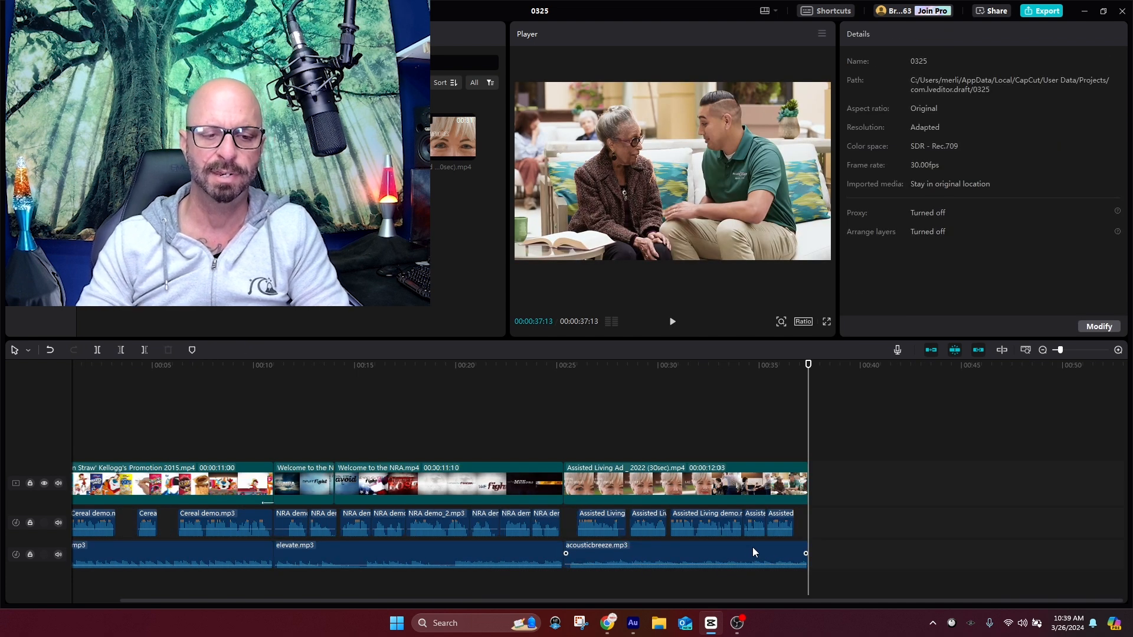
Play the reel from the beginning through the Kellogg's spot into the opening of the NRA spot
left_click(308, 416)
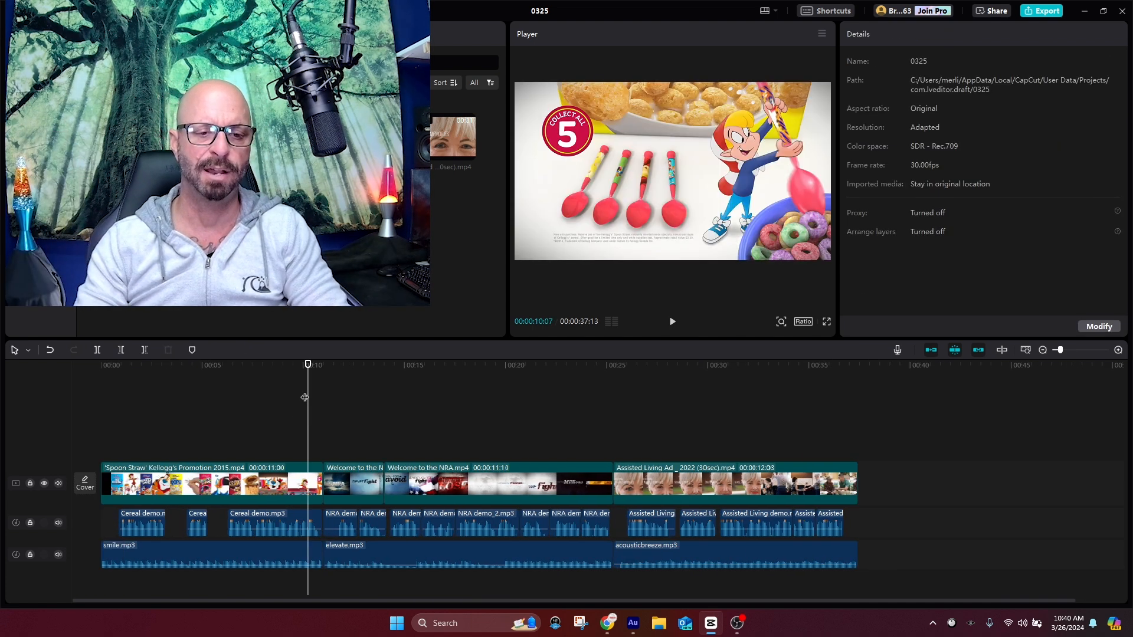
left_click(75, 412)
key("space")
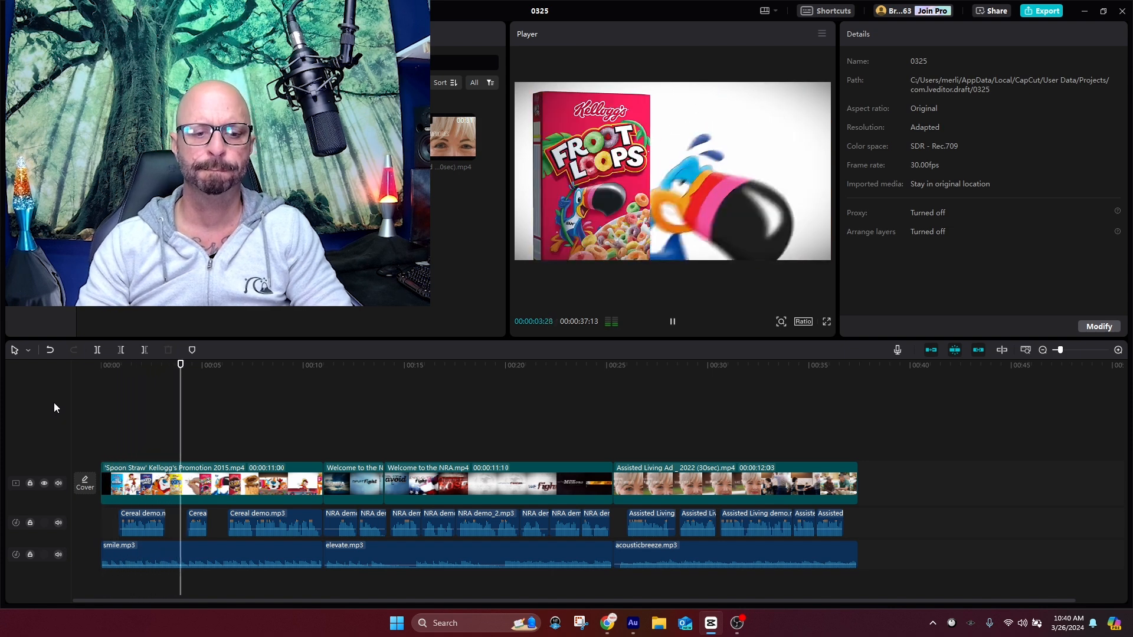
left_click(1118, 349)
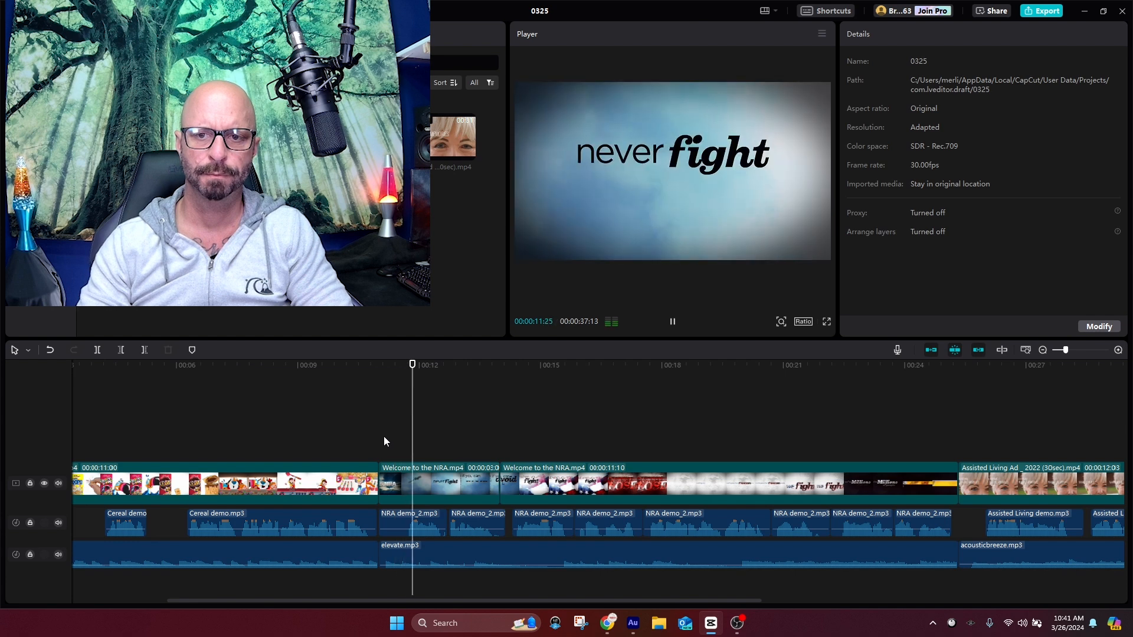
key("space")
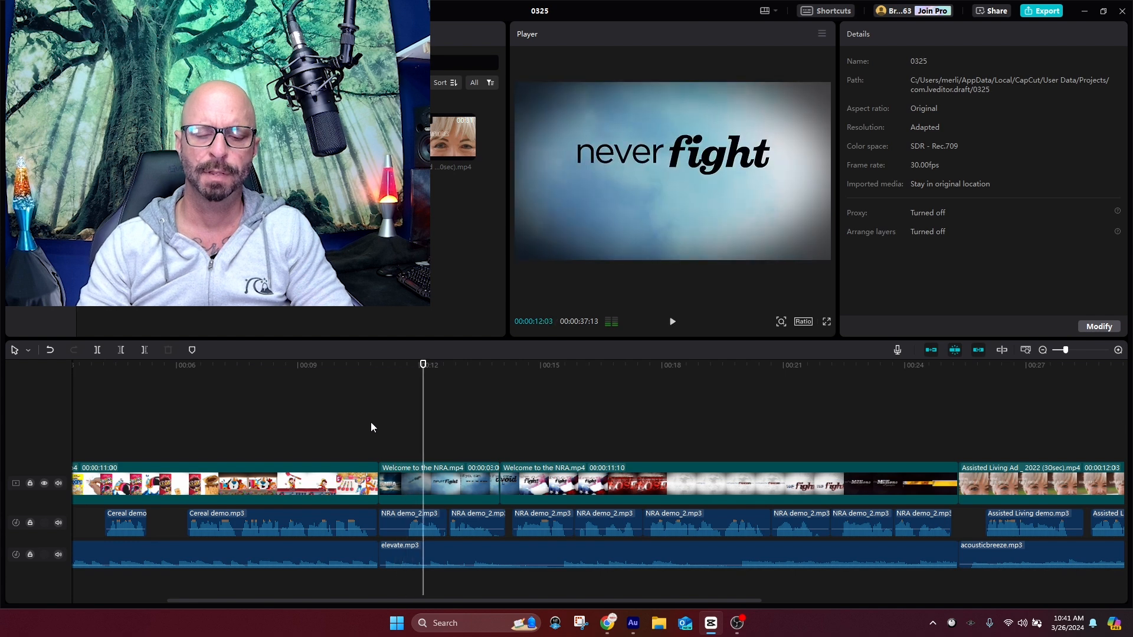
Replay the cut between the Kellogg's spot and the NRA spot
left_click(350, 400)
key("space")
key("space")
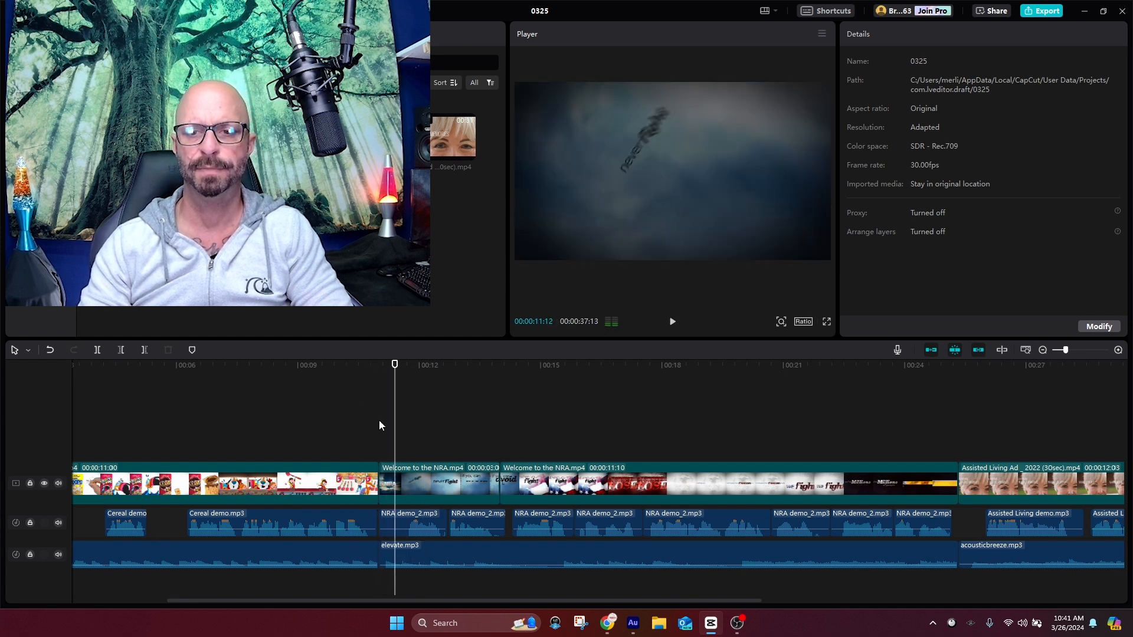
Apply the Fade Out exit animation to the end of the Kellogg's Promotion video clip
left_click_drag(399, 412, 357, 434)
left_click(367, 473)
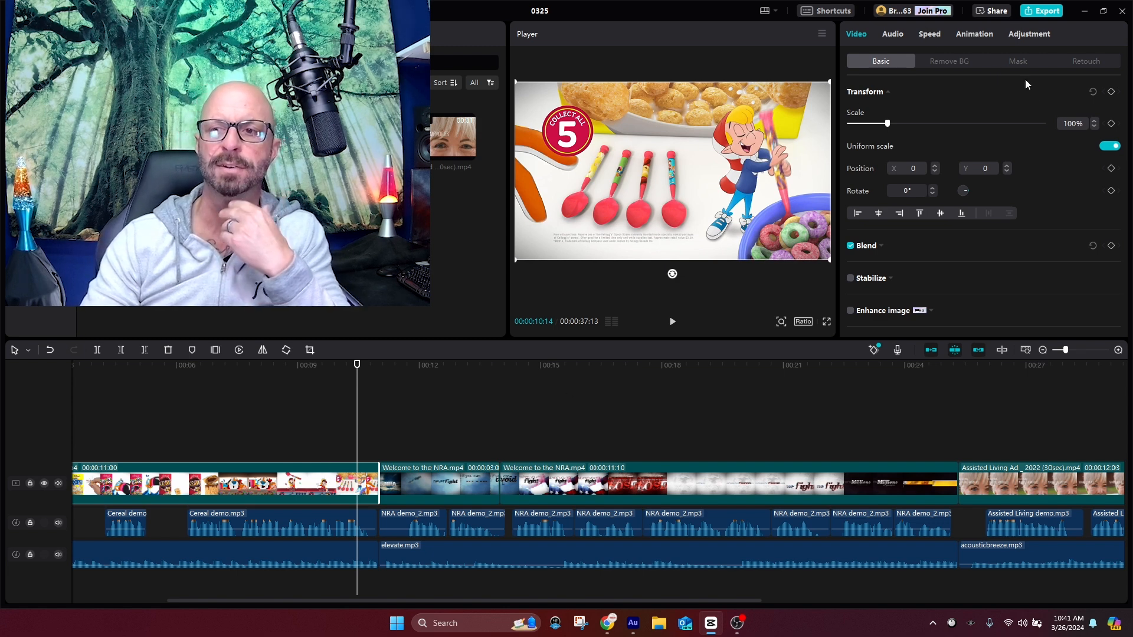
left_click(971, 35)
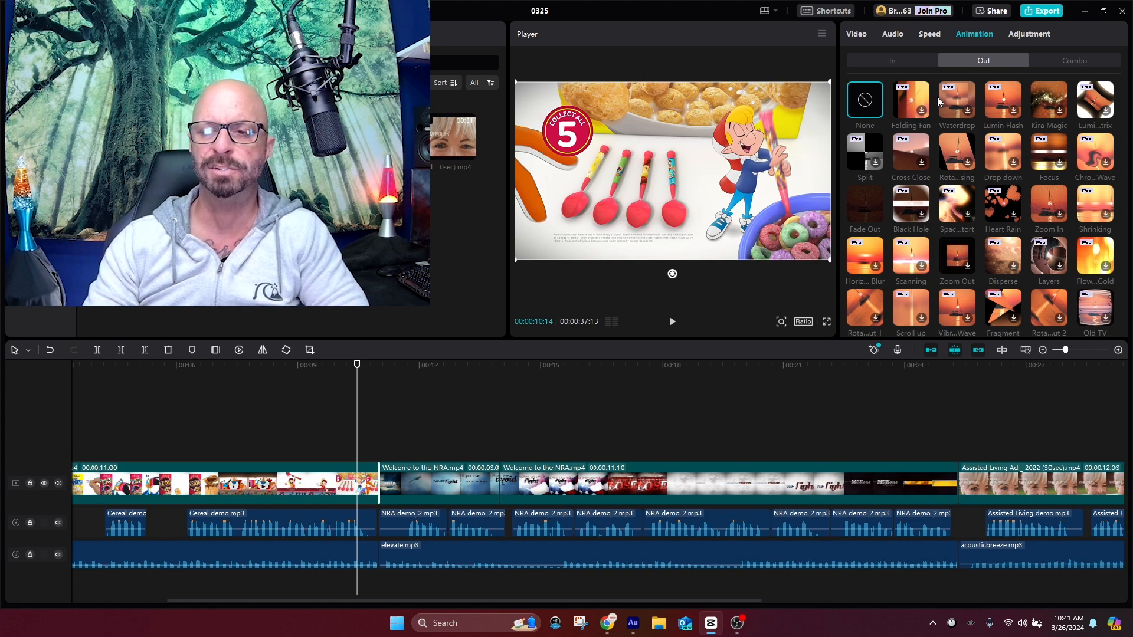
left_click(887, 59)
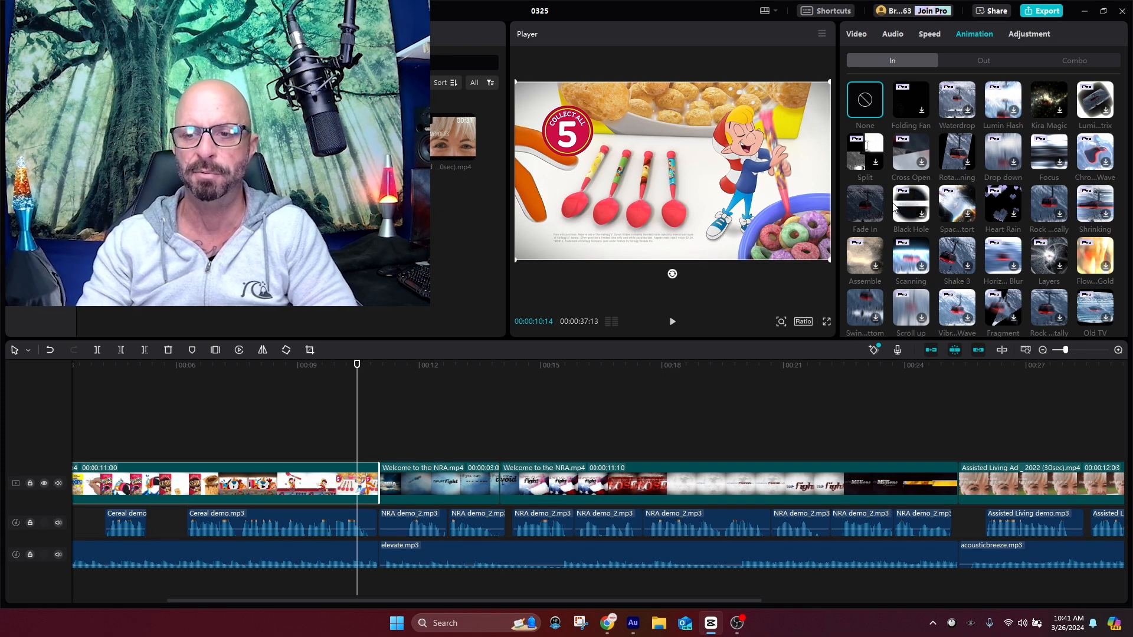
left_click(979, 59)
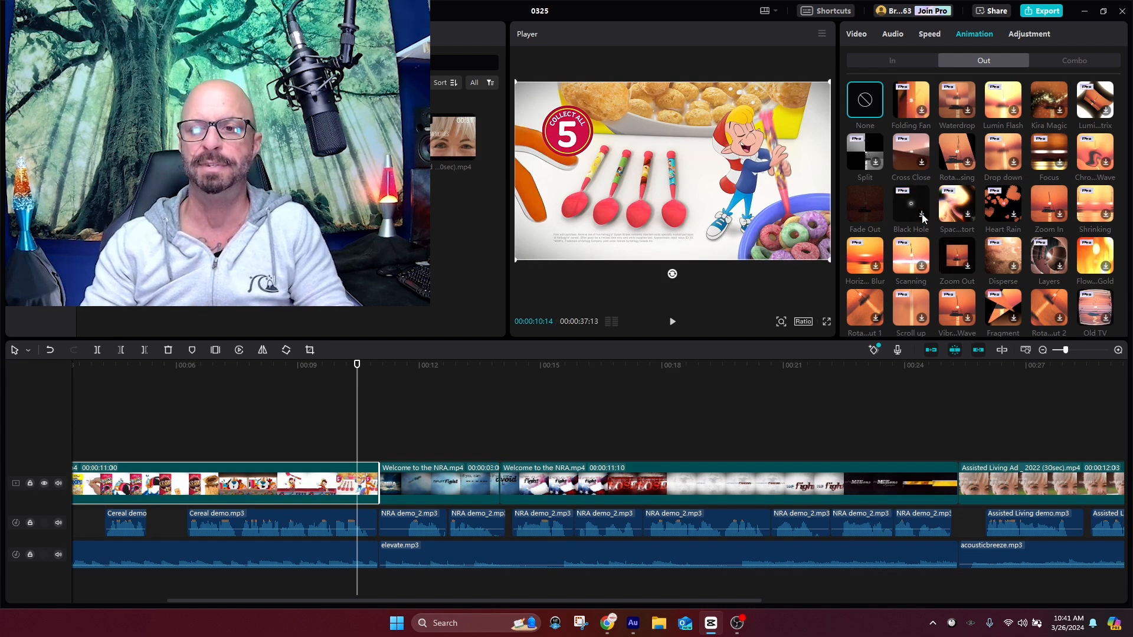
left_click(865, 209)
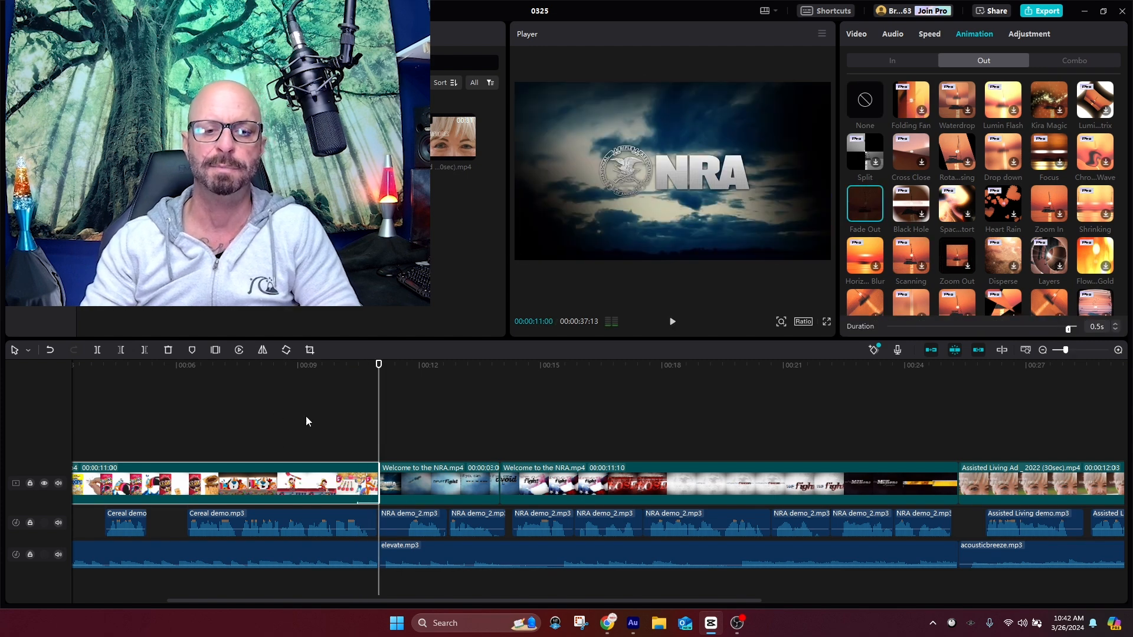
Play from 00:00:09:03 to review the Kellogg's fade-out and the whole NRA spot
left_click(301, 402)
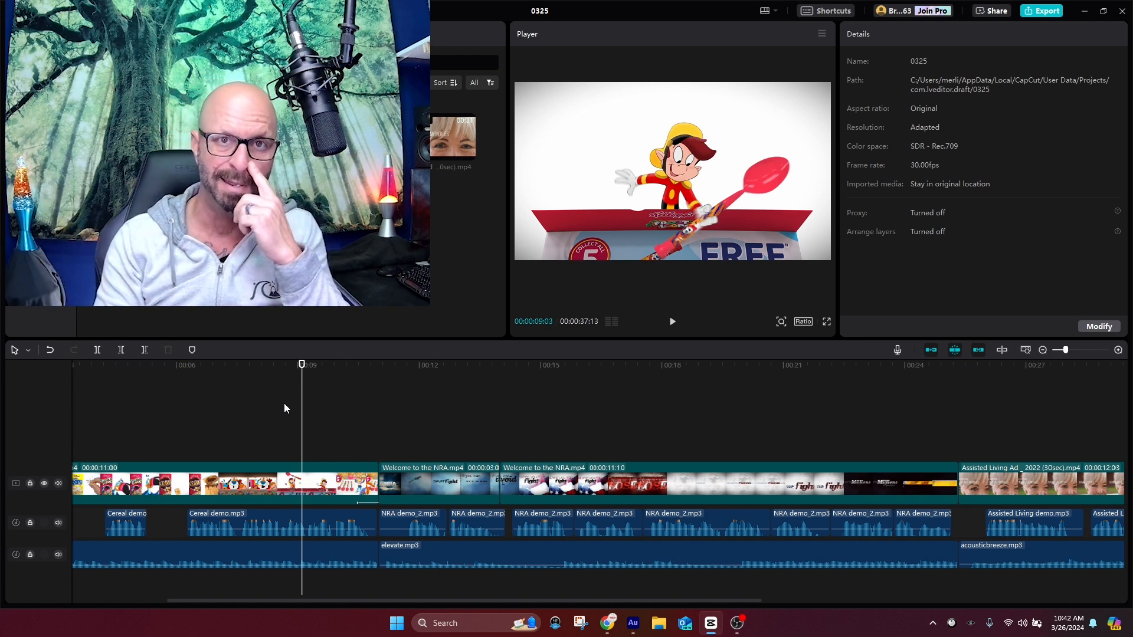
key("space")
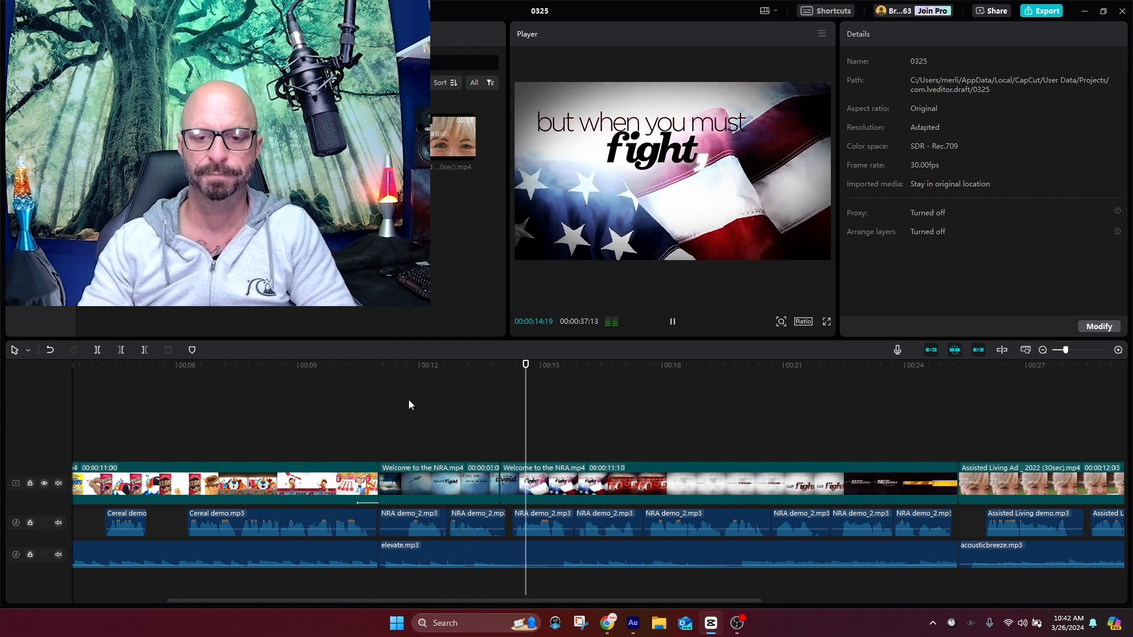
scroll(396, 436, "up", 2)
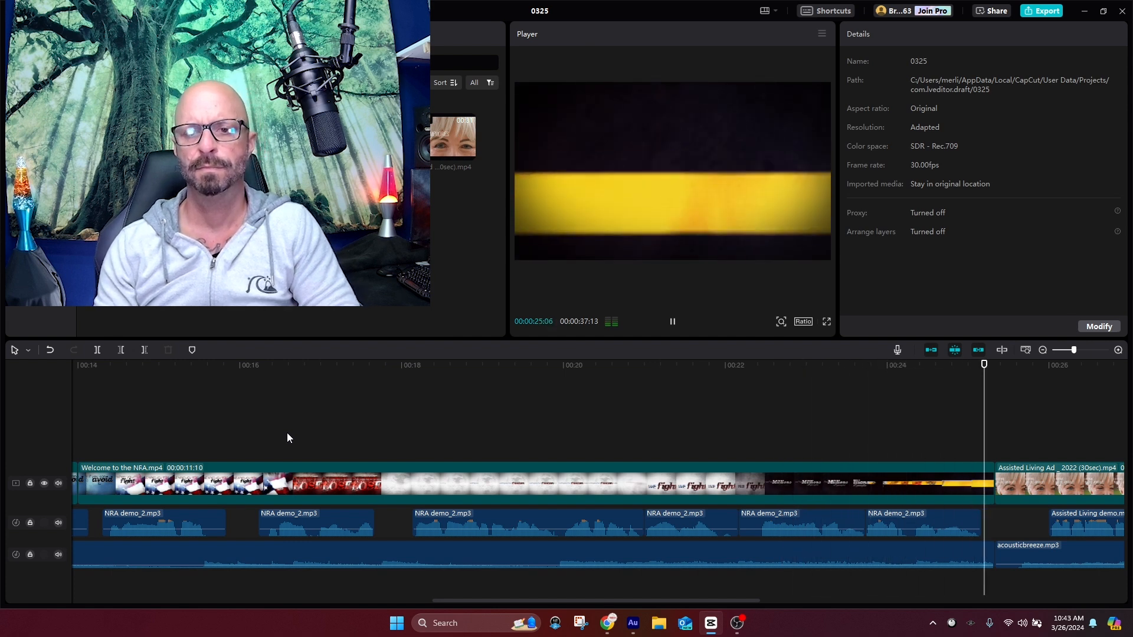
key("space")
Replay the cut from the NRA spot into the Assisted Living spot several times to judge the transition
left_click_drag(507, 600, 671, 590)
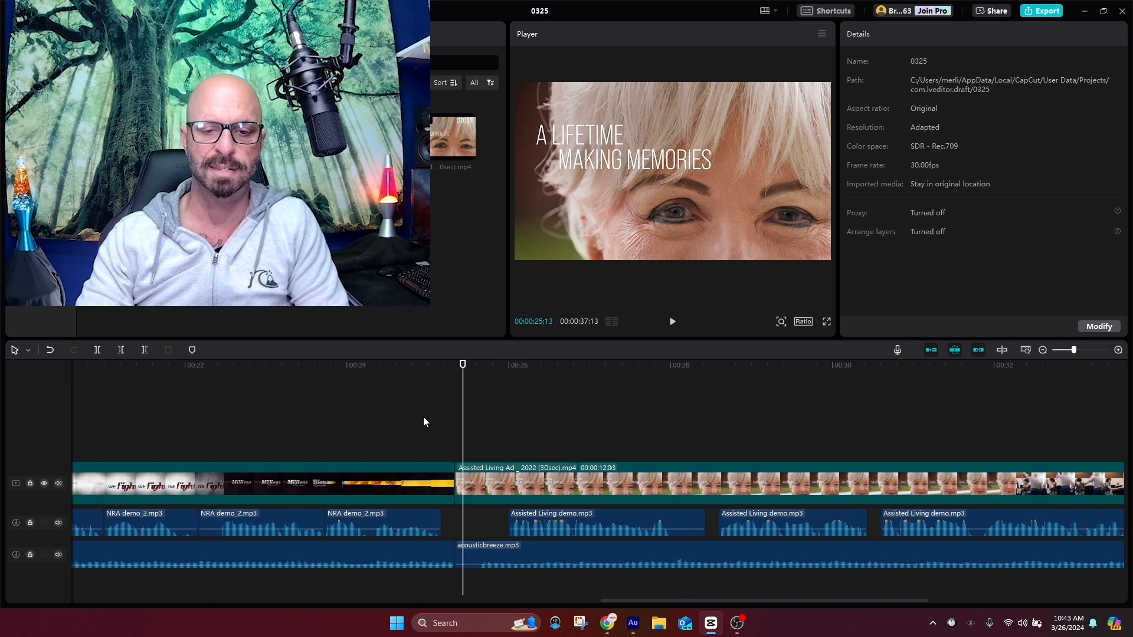
left_click(400, 404)
key("space")
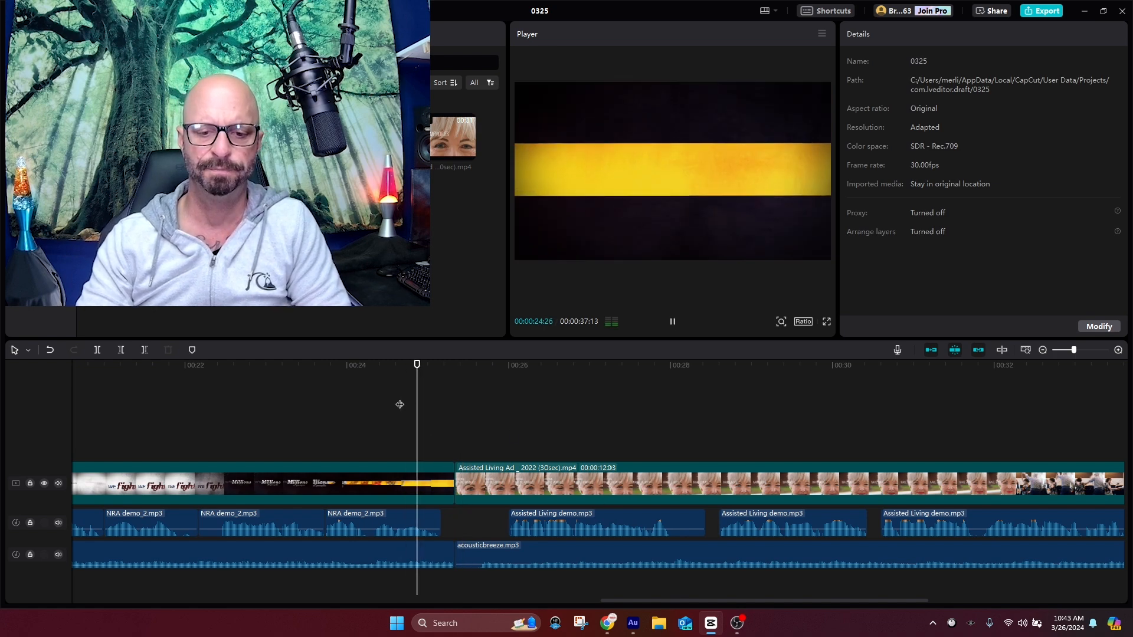
left_click(401, 405)
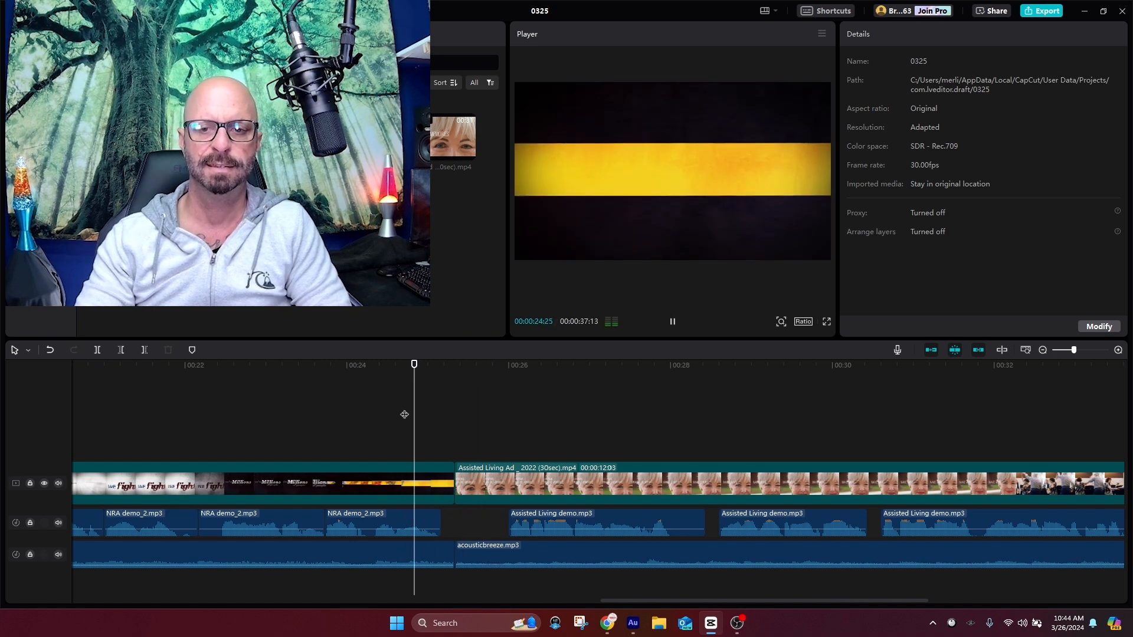
key("space")
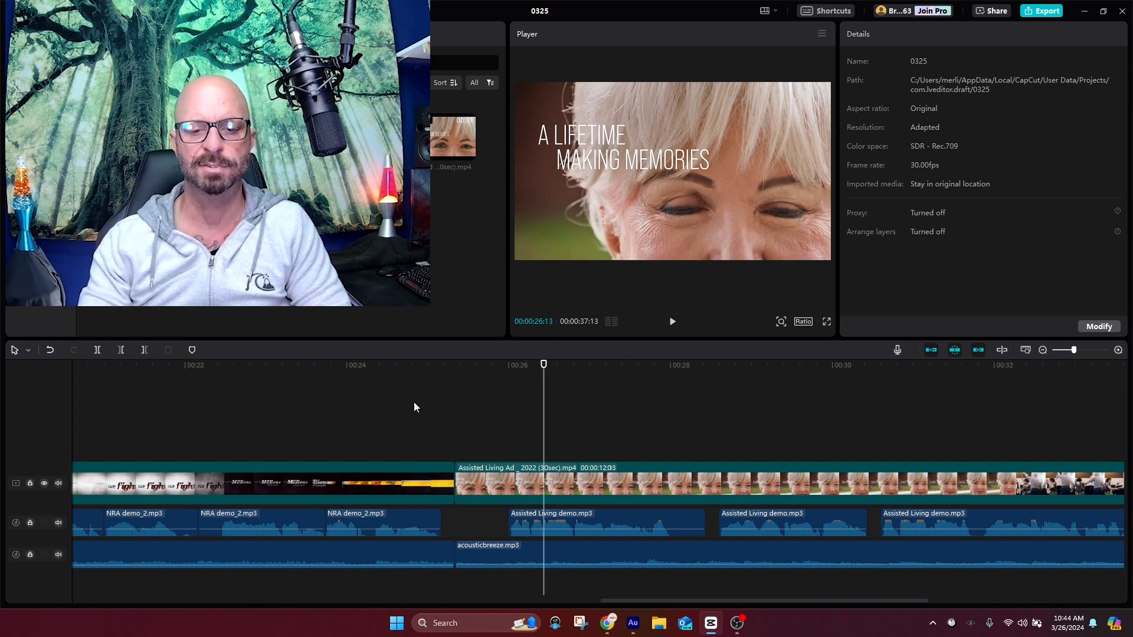
left_click(413, 402)
key("space")
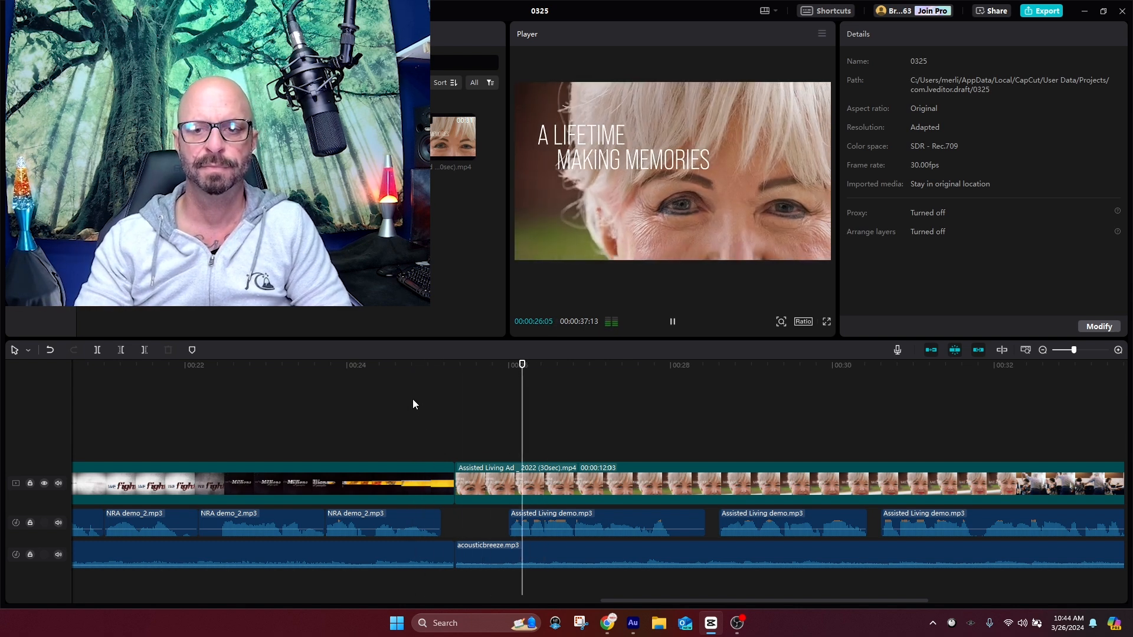
Set a 0.3 s fade-out on the music clip under the NRA spot and replay the cut into the Assisted Living spot
key("space")
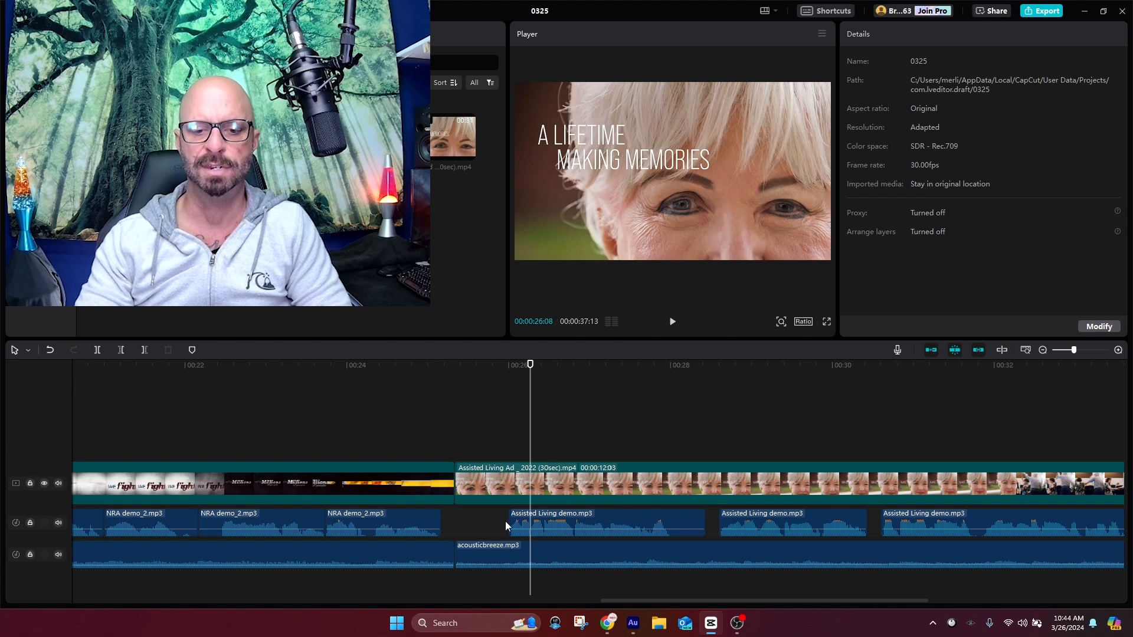
left_click(438, 548)
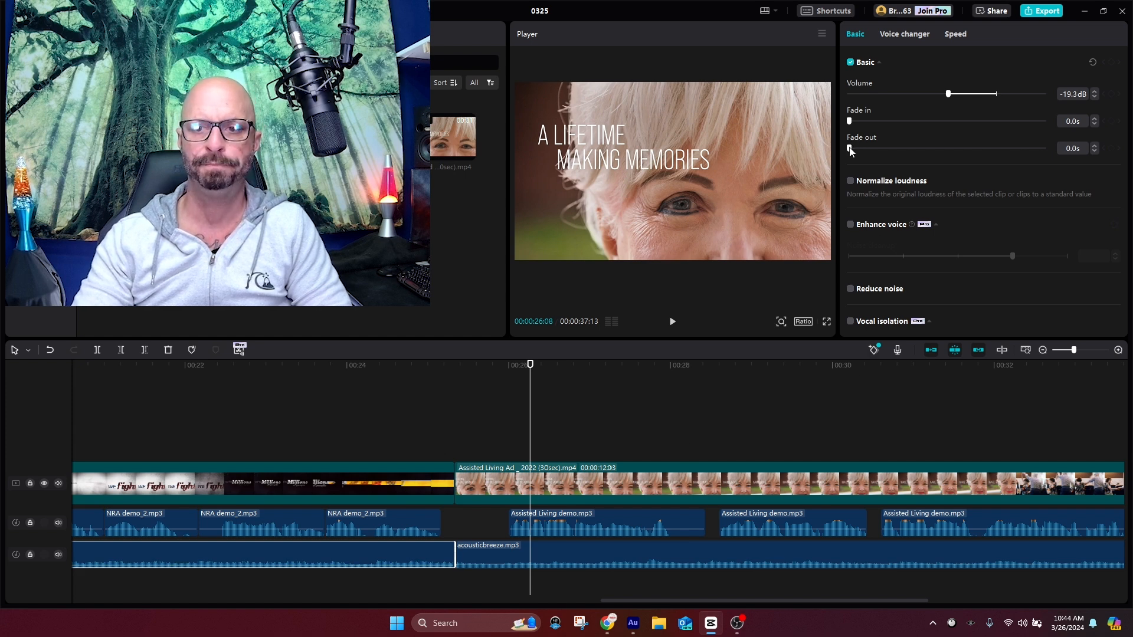
left_click_drag(855, 150, 858, 155)
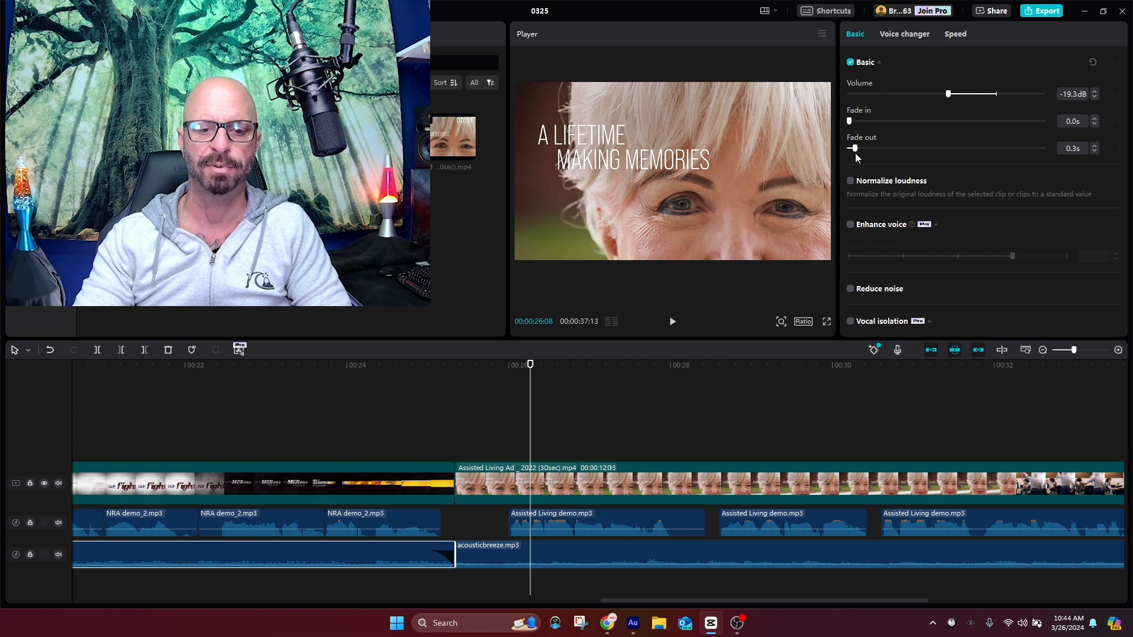
left_click(317, 417)
key("space")
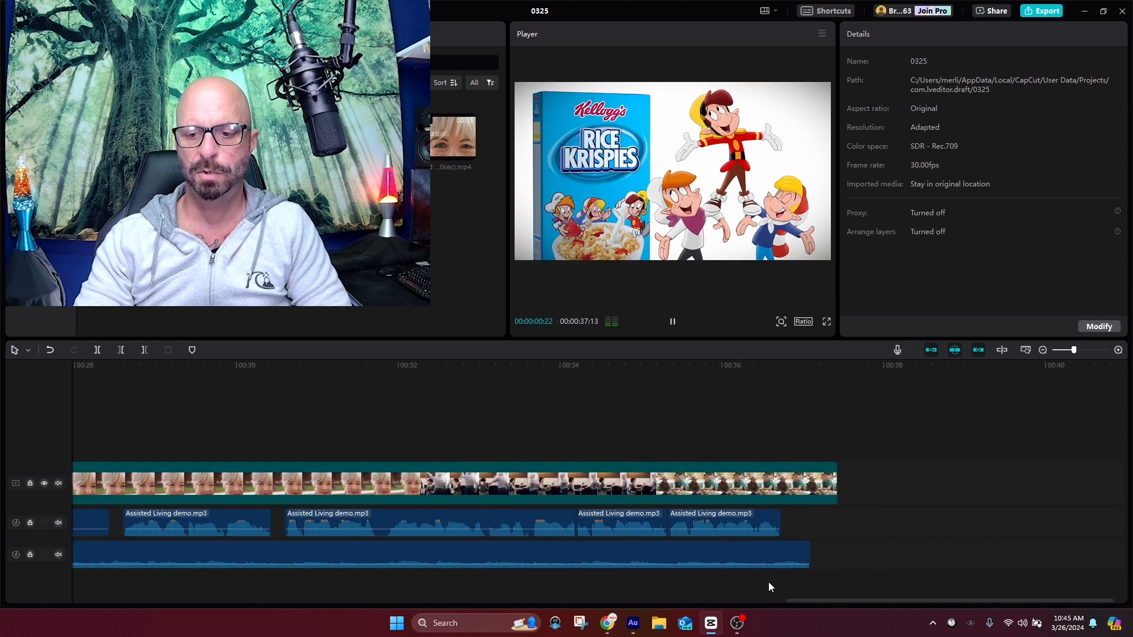
Extend the acousticbreeze.mp3 music to the end of the Assisted Living video and apply the Fade Out exit animation to that video clip
left_click(838, 546)
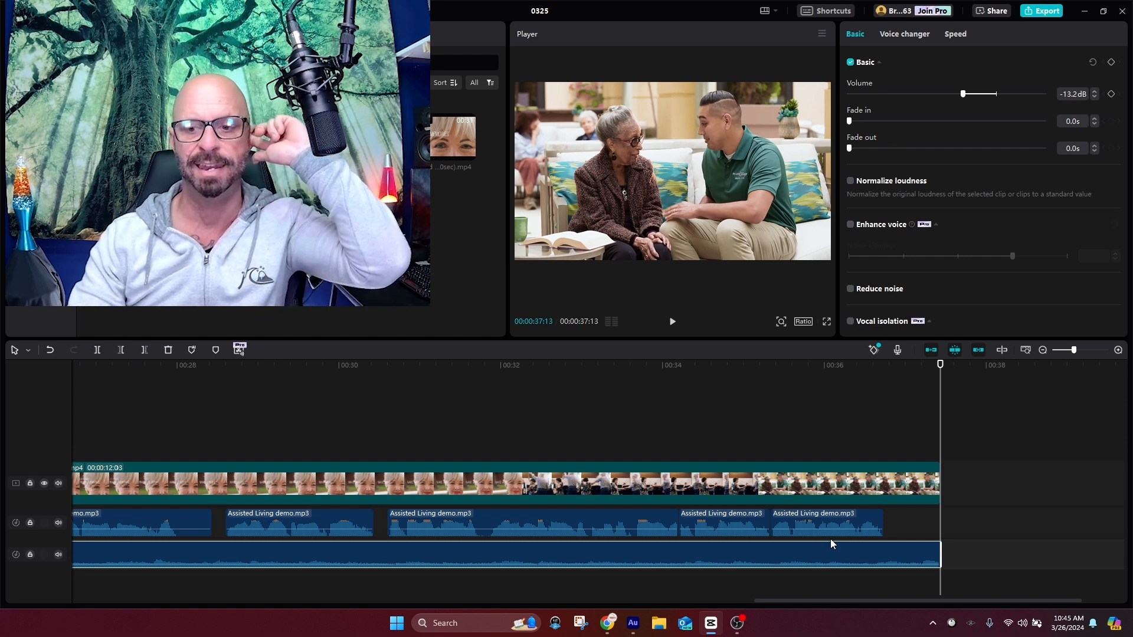
left_click(924, 478)
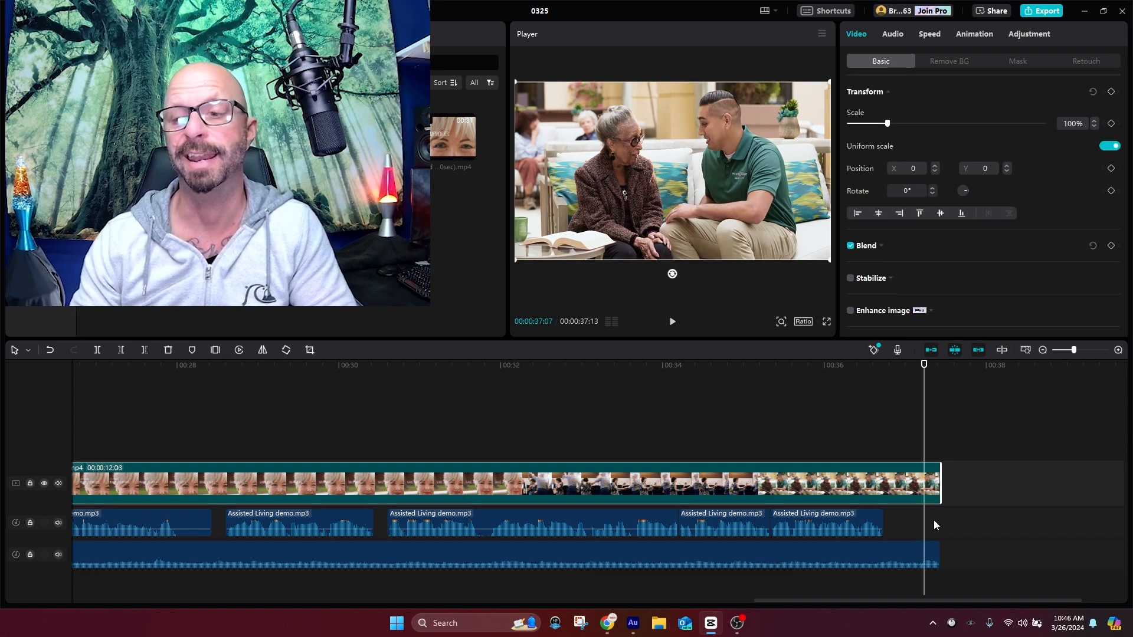
left_click(975, 36)
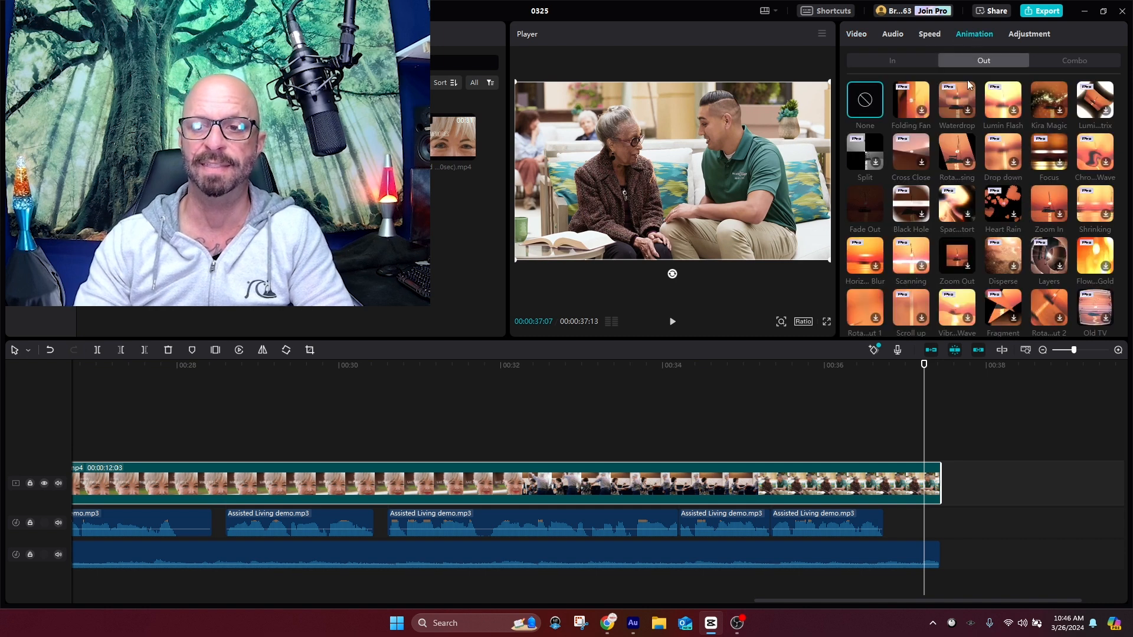
left_click(865, 207)
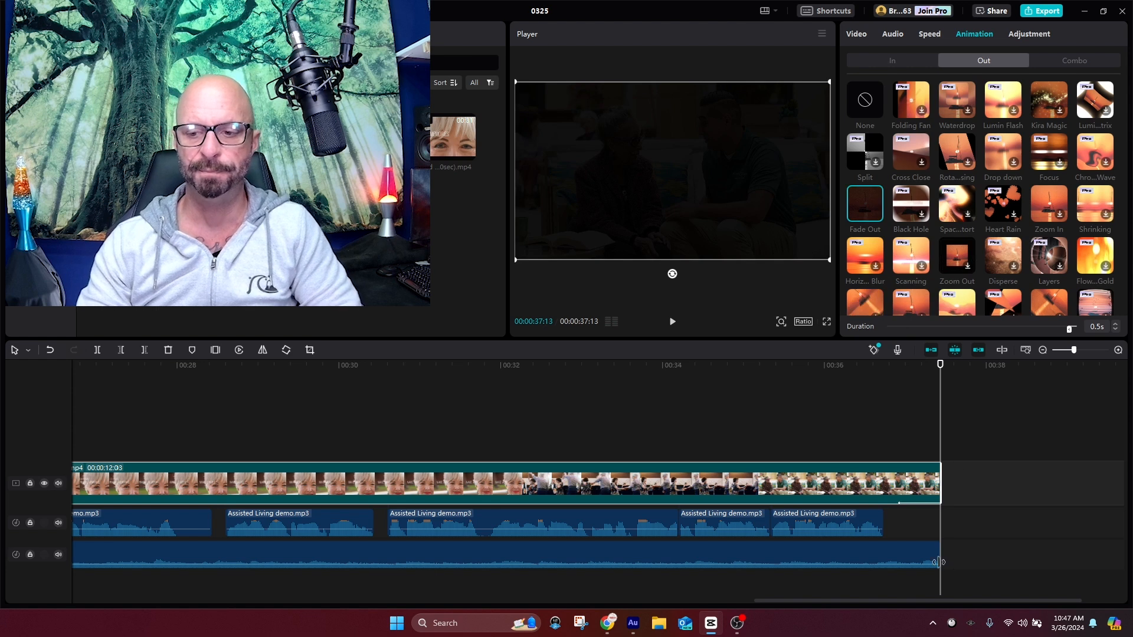
Set a 0.5 s fade-out on the closing acousticbreeze.mp3 music and play back the ending
left_click(915, 546)
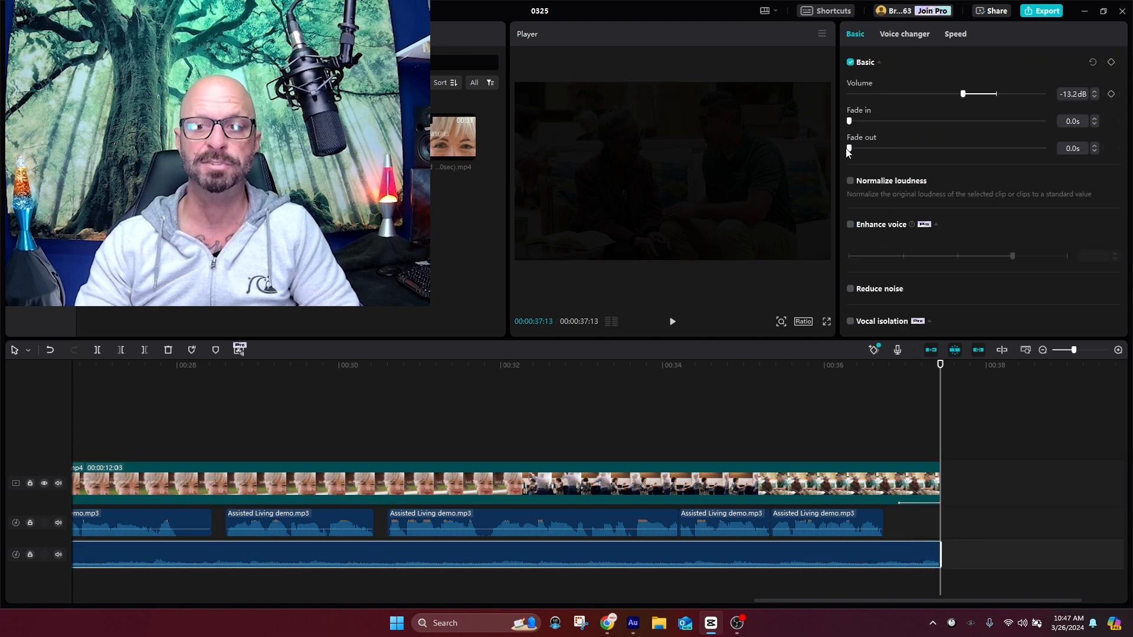
left_click_drag(861, 149, 860, 154)
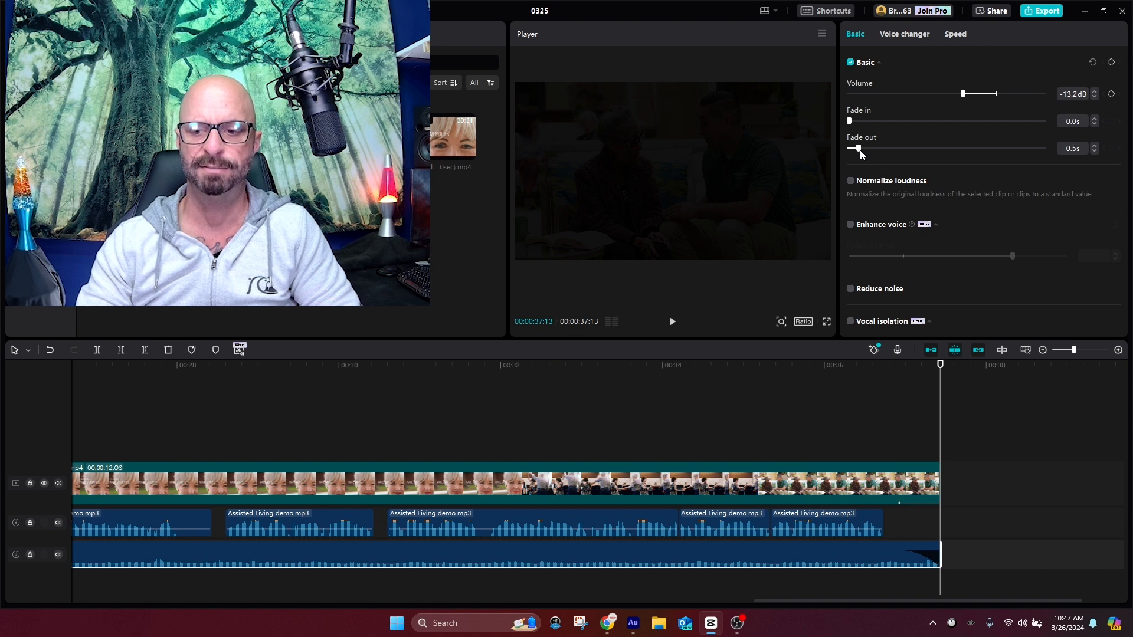
left_click(768, 395)
key("space")
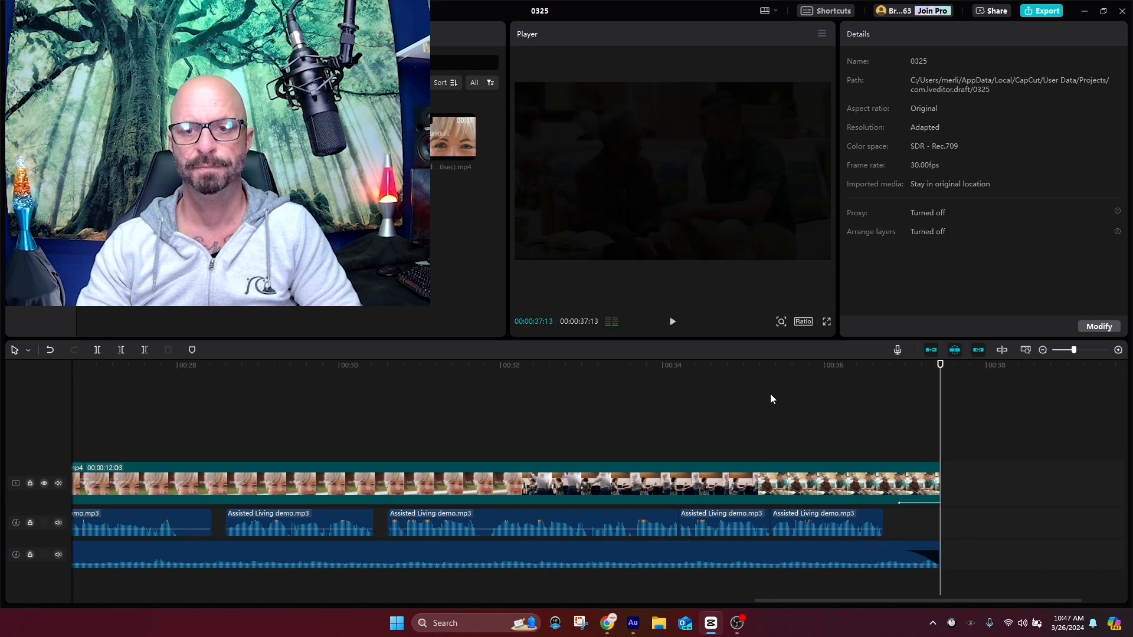
Lengthen the acousticbreeze.mp3 fade-out to 1.0 s and replay the end of the Assisted Living spot
left_click(893, 553)
left_click_drag(892, 553, 865, 553)
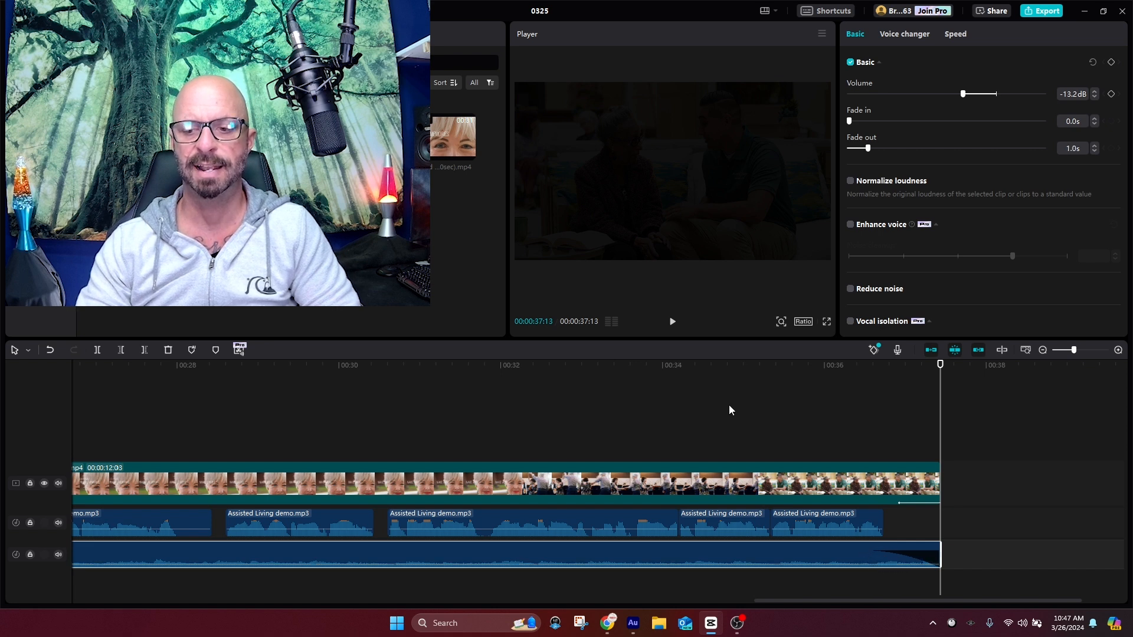
left_click(632, 375)
key("space")
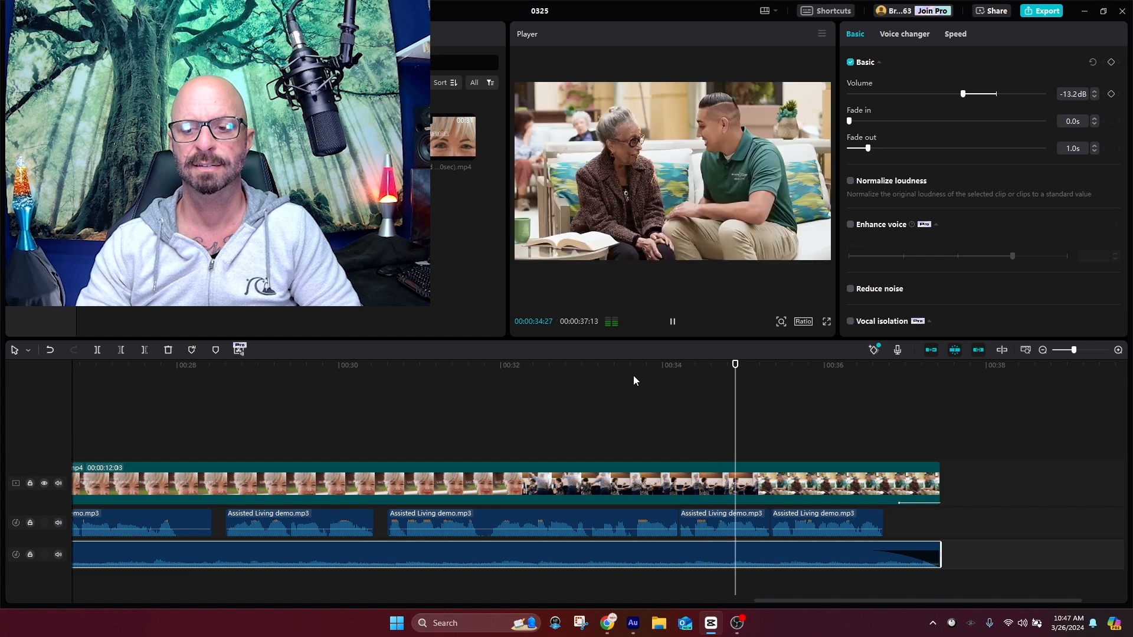
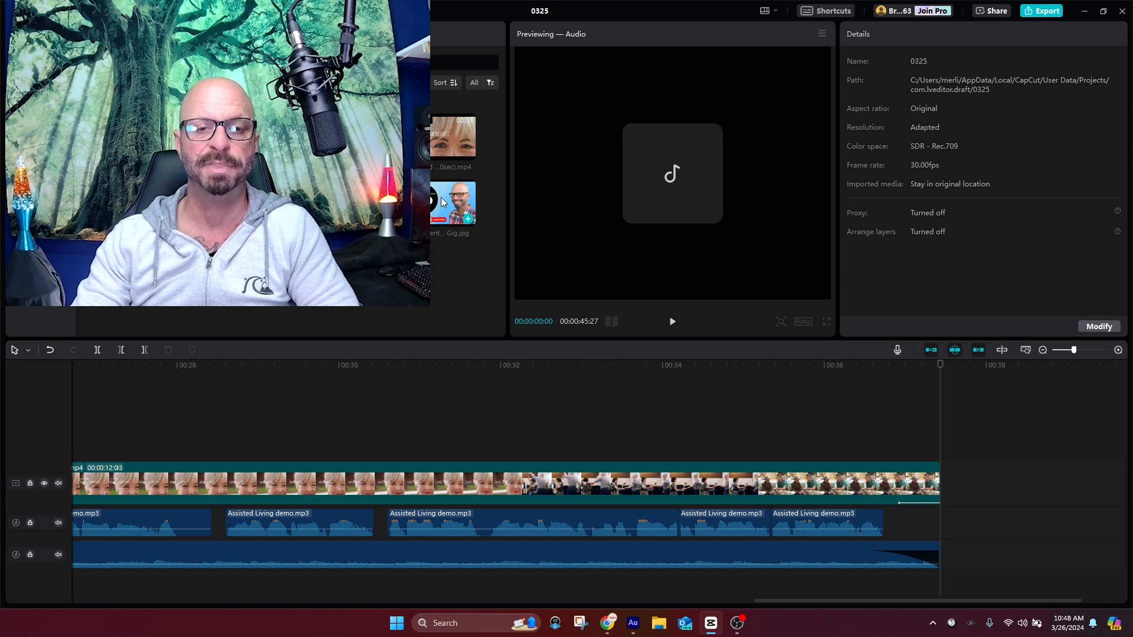
Add the Documentary Fiverr Gig.jpg image after the Assisted Living clip and trim it to about 2 seconds
left_click(442, 202)
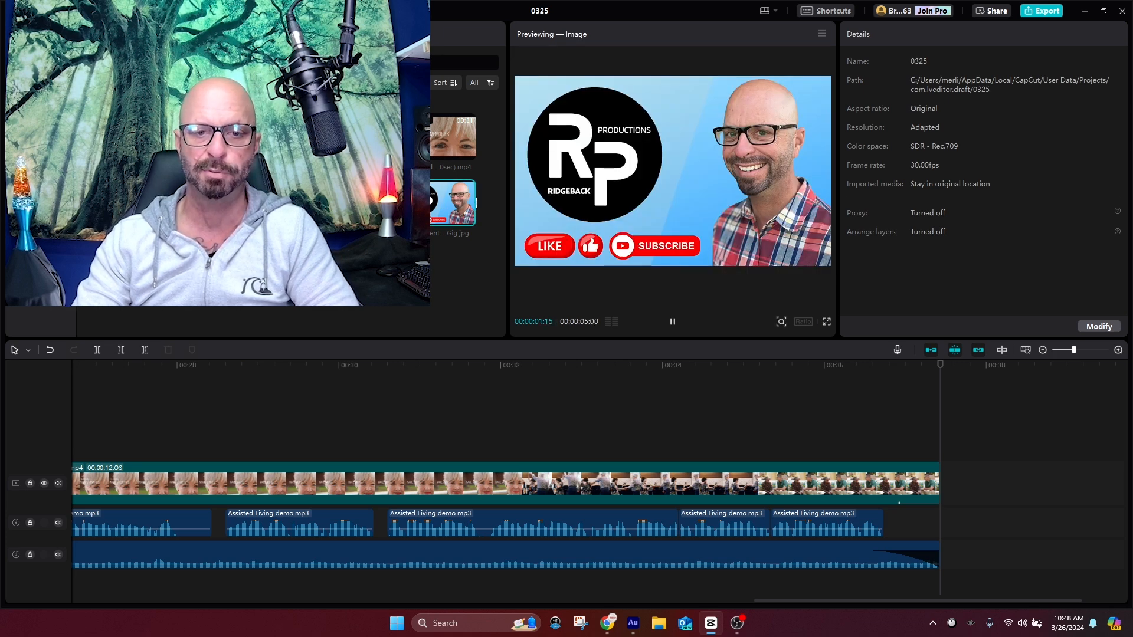
left_click_drag(452, 202, 942, 481)
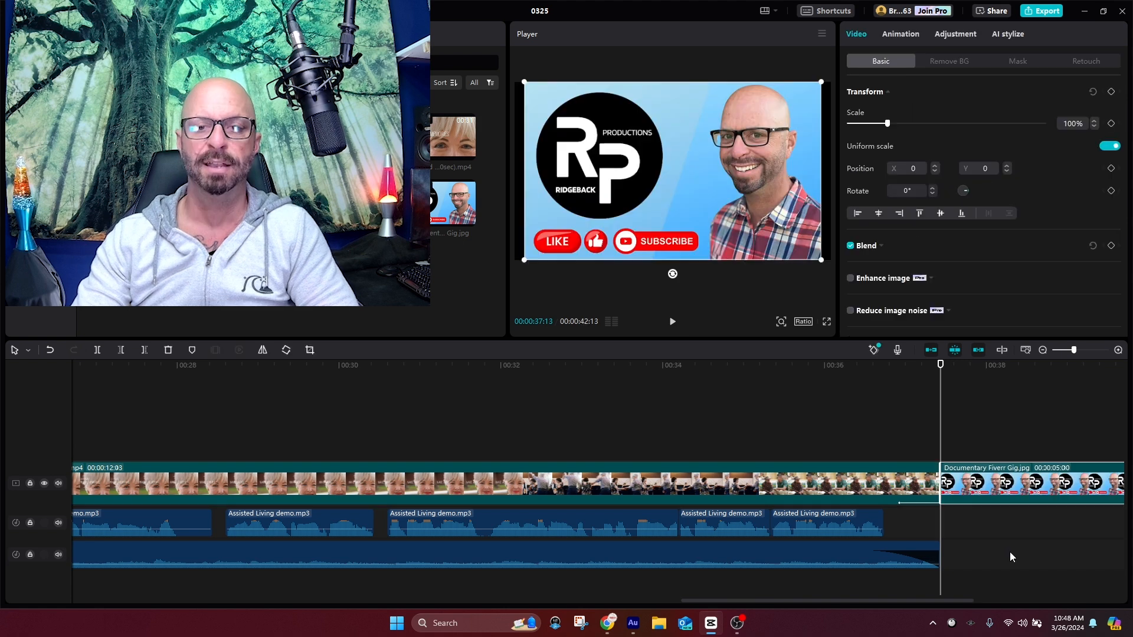
left_click_drag(791, 600, 897, 594)
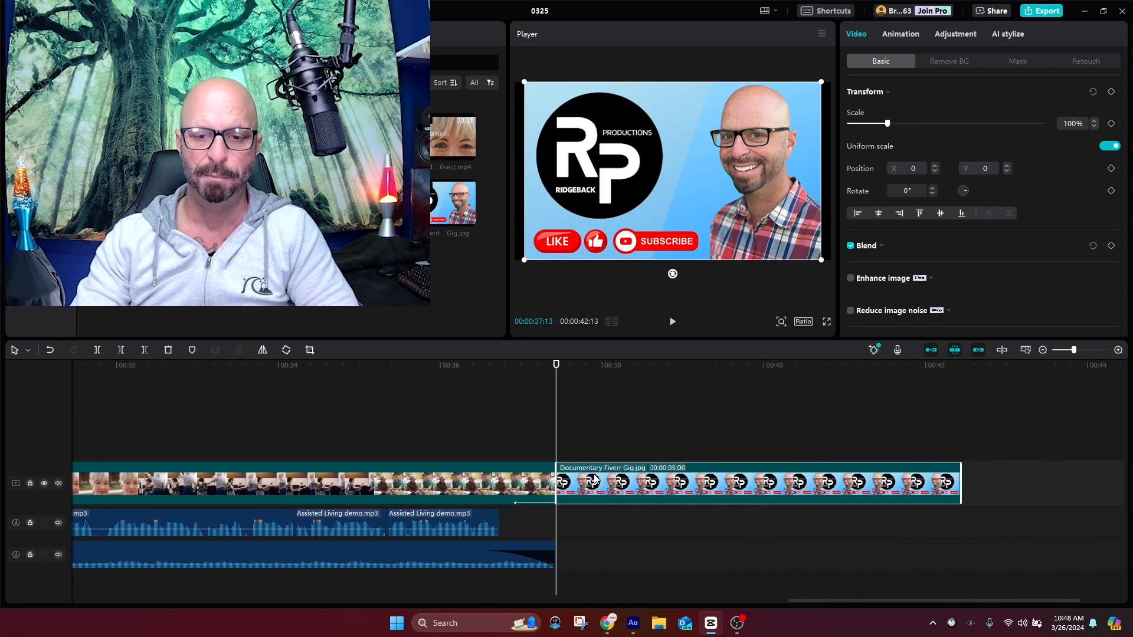
left_click(674, 476)
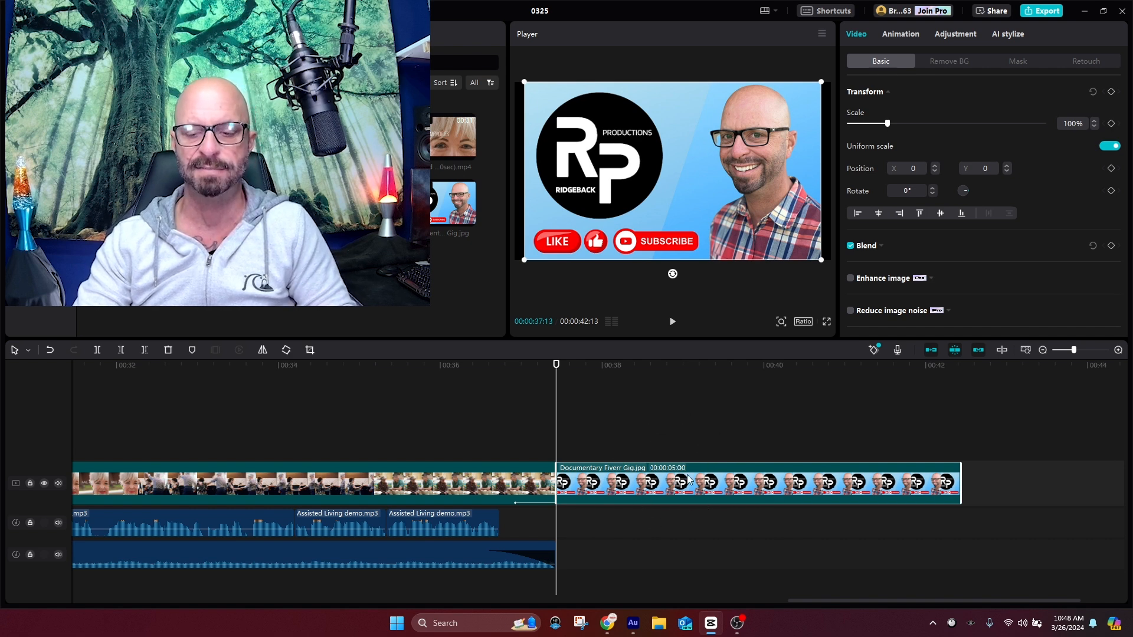
left_click_drag(959, 483, 720, 482)
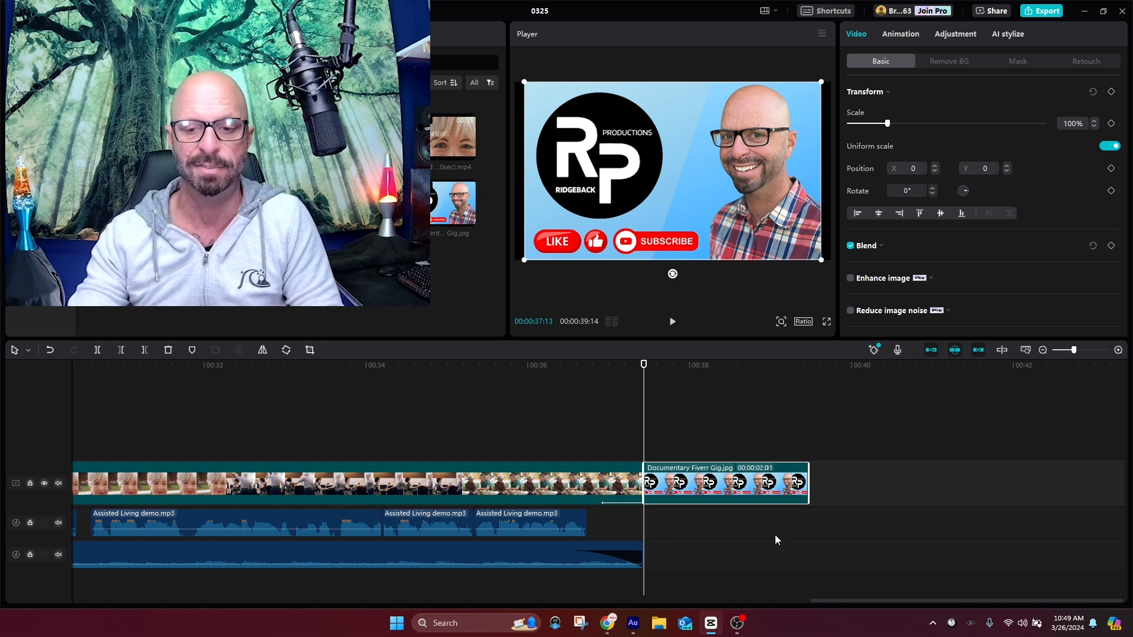
Play from 00:00:36:07 to review the Assisted Living fade-out into the closing logo image
left_click(547, 418)
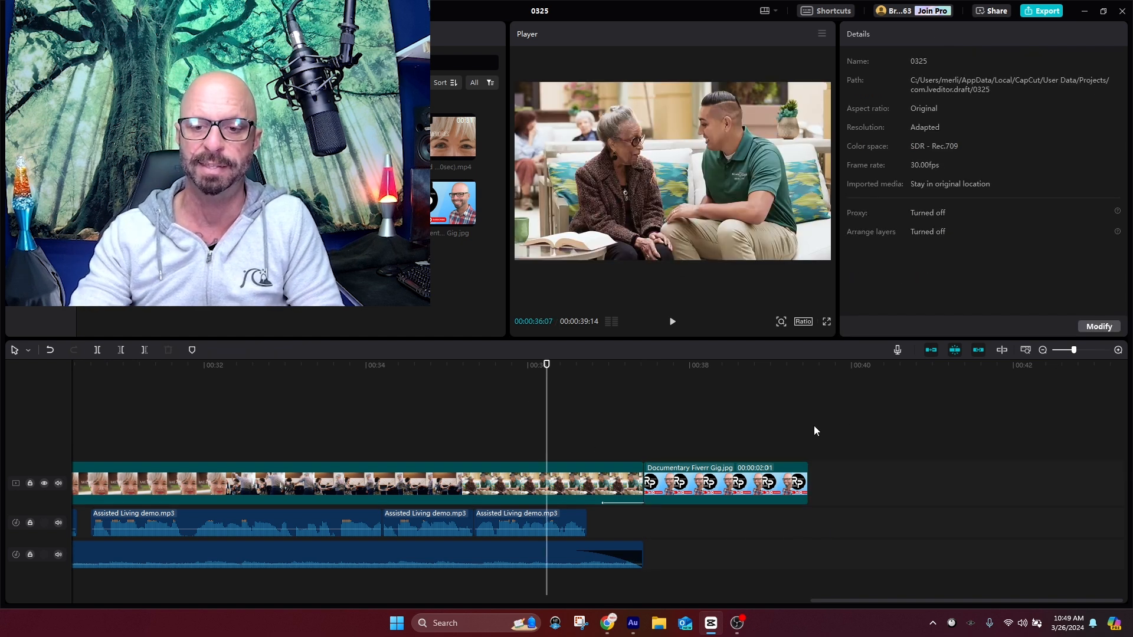
key("space")
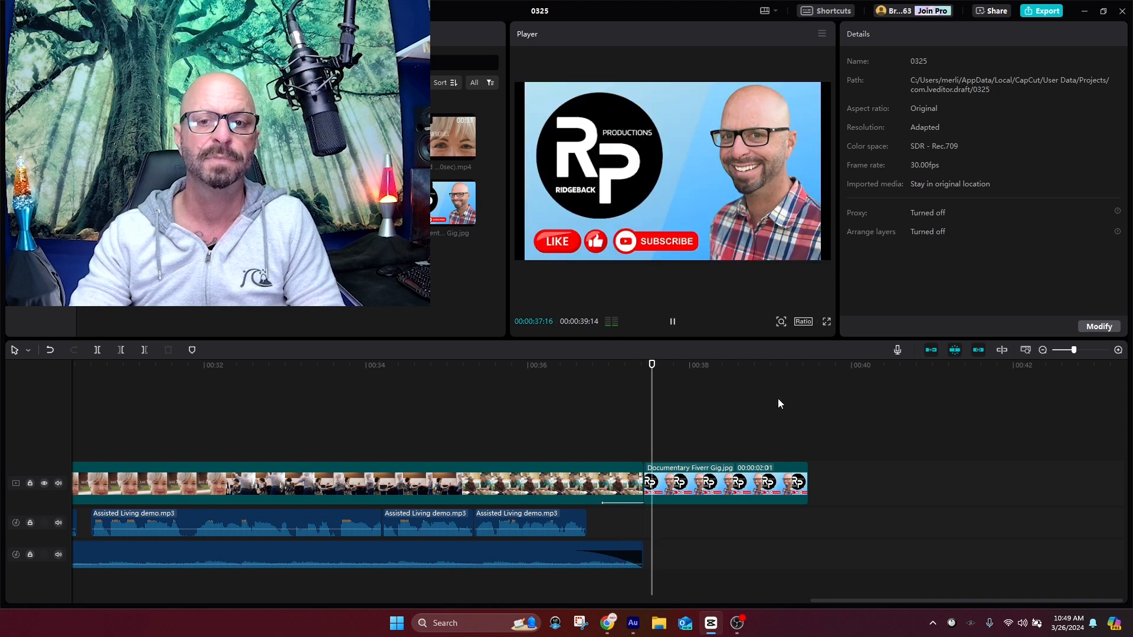
key("space")
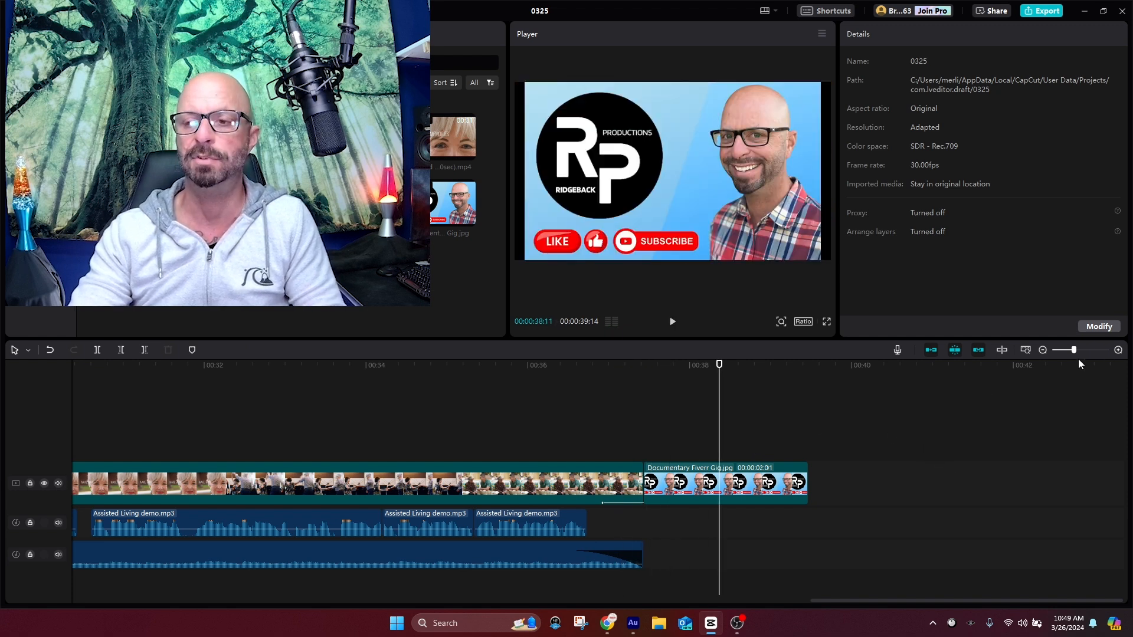
Start exporting the reel, name it 1st Impression Demo Reel and choose an export location on the Desktop
left_click_drag(1076, 351, 1059, 351)
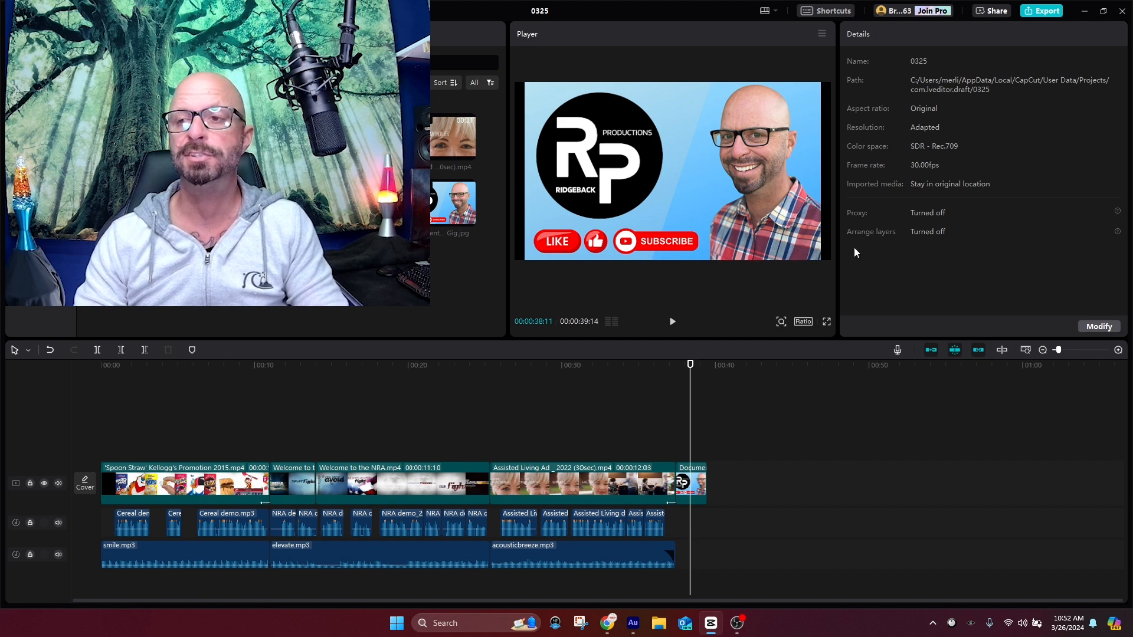
left_click(1034, 11)
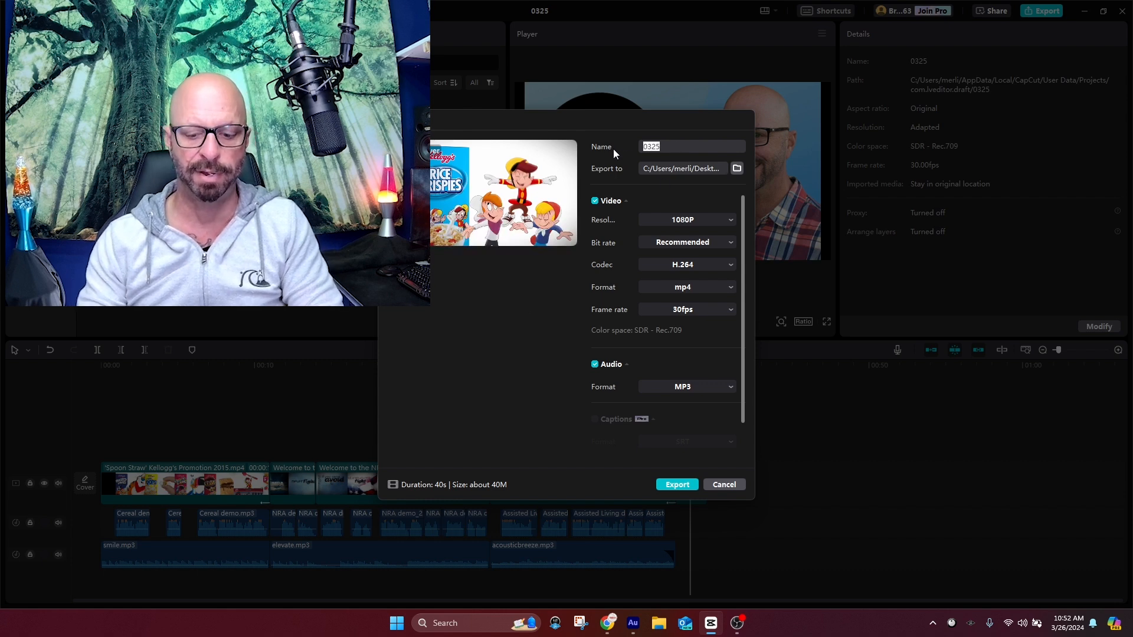
type("1st Impression ")
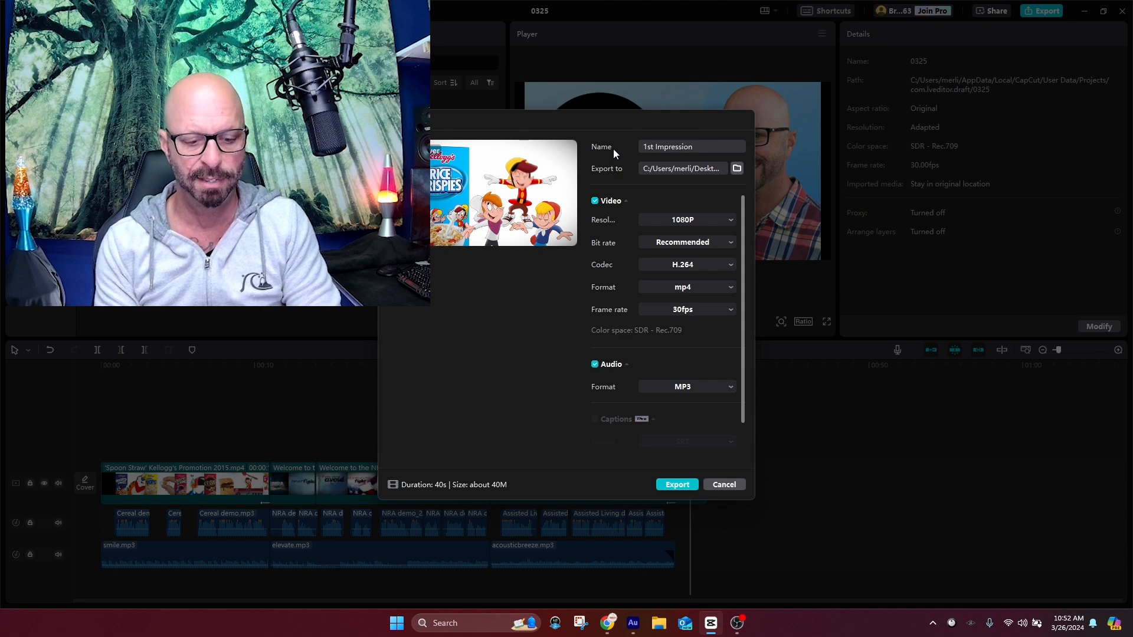
type("Demo Reel")
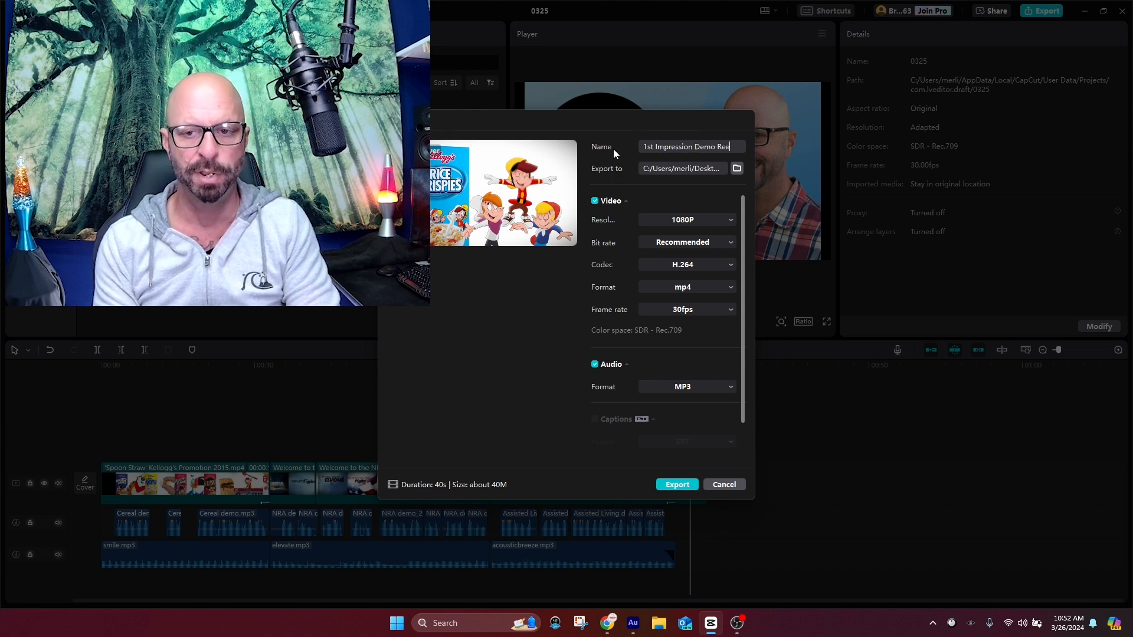
left_click(738, 168)
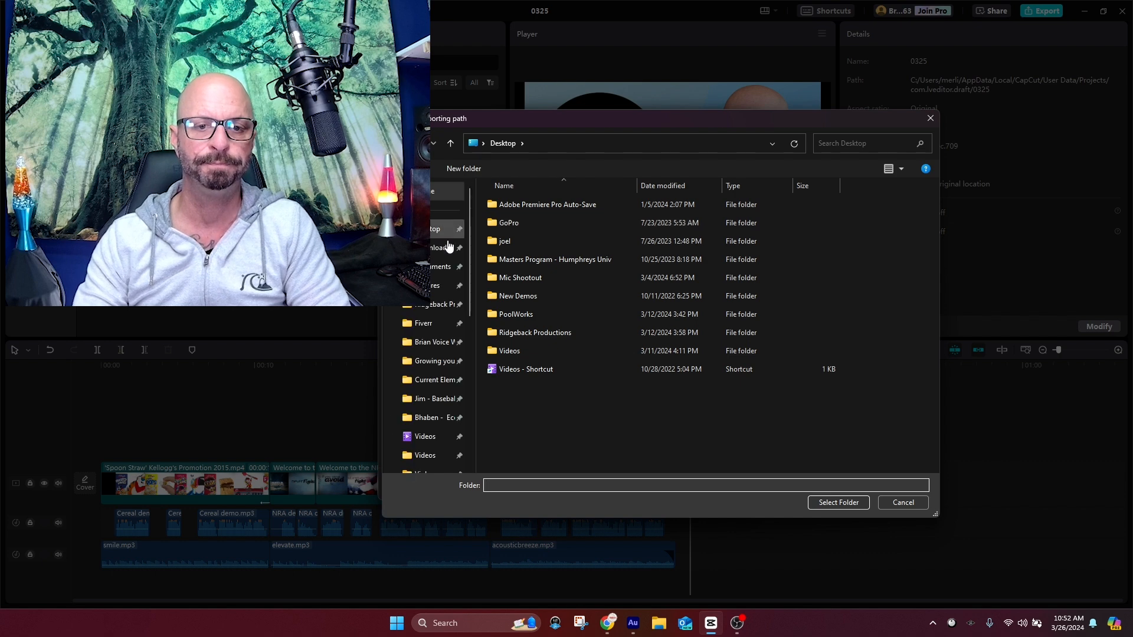
left_click(852, 502)
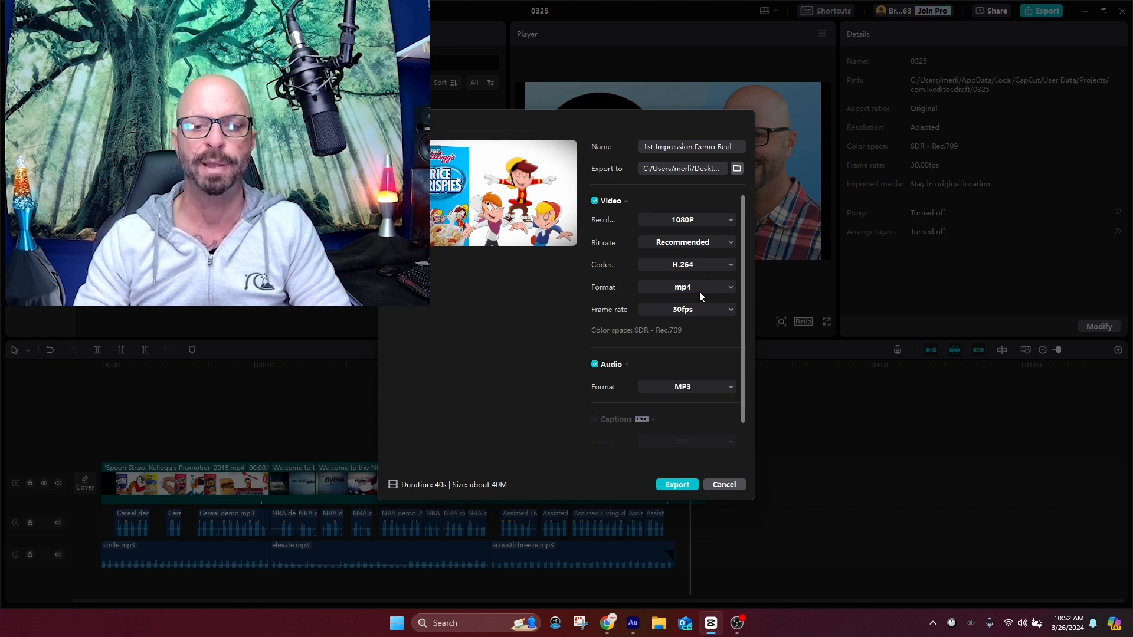
Review the separate audio export option and its available formats, keeping it enabled with MP3 selected
left_click(595, 368)
left_click(595, 368)
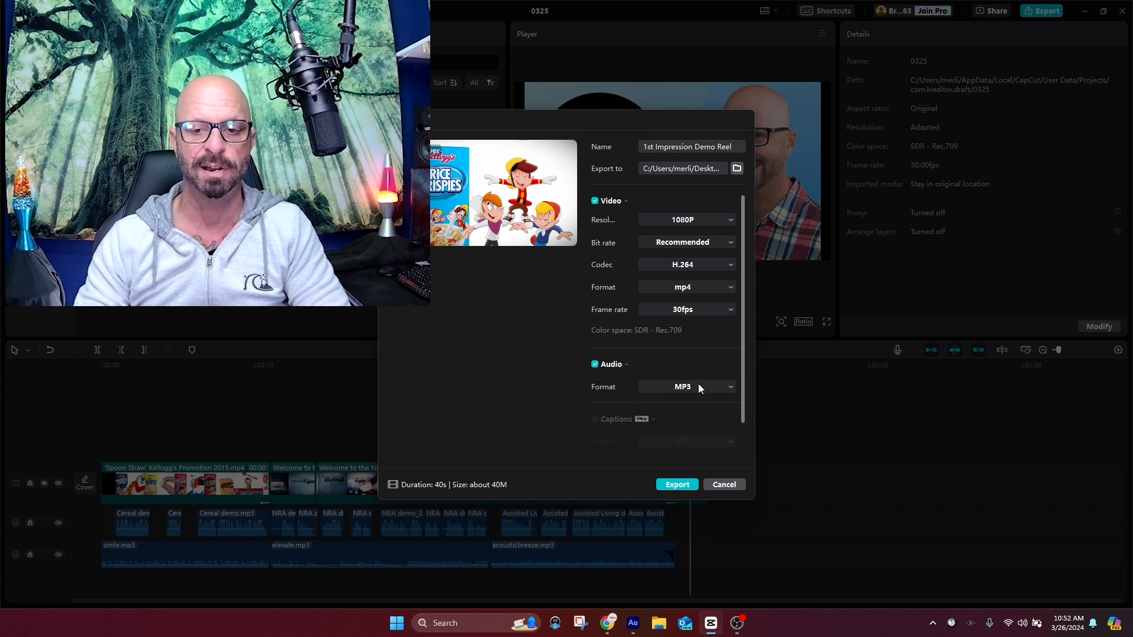
left_click(731, 387)
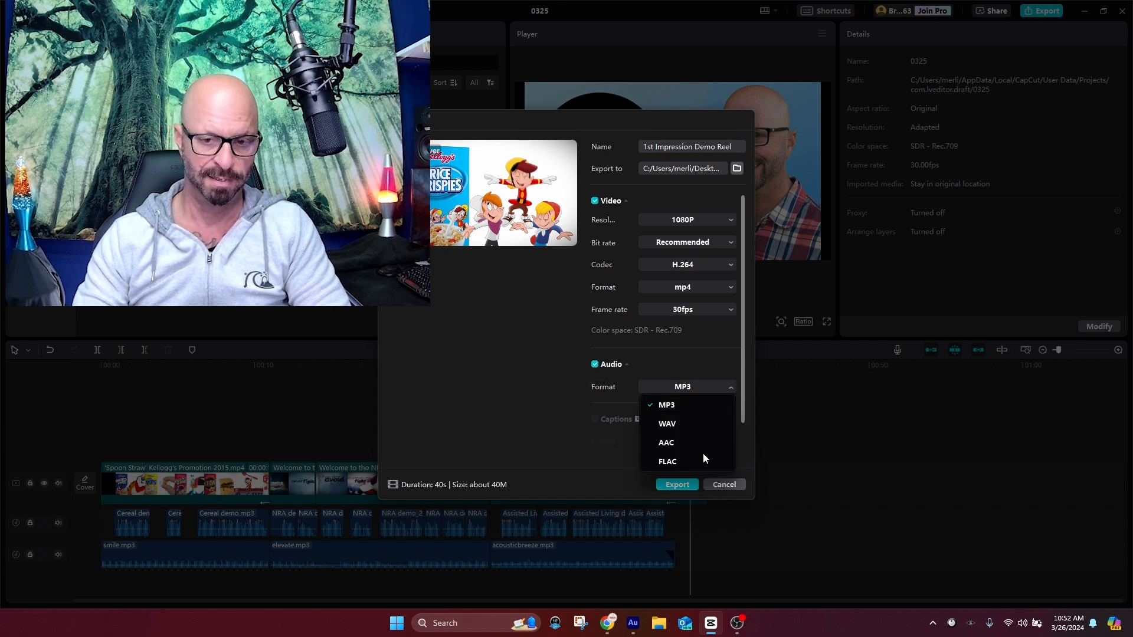
left_click(681, 405)
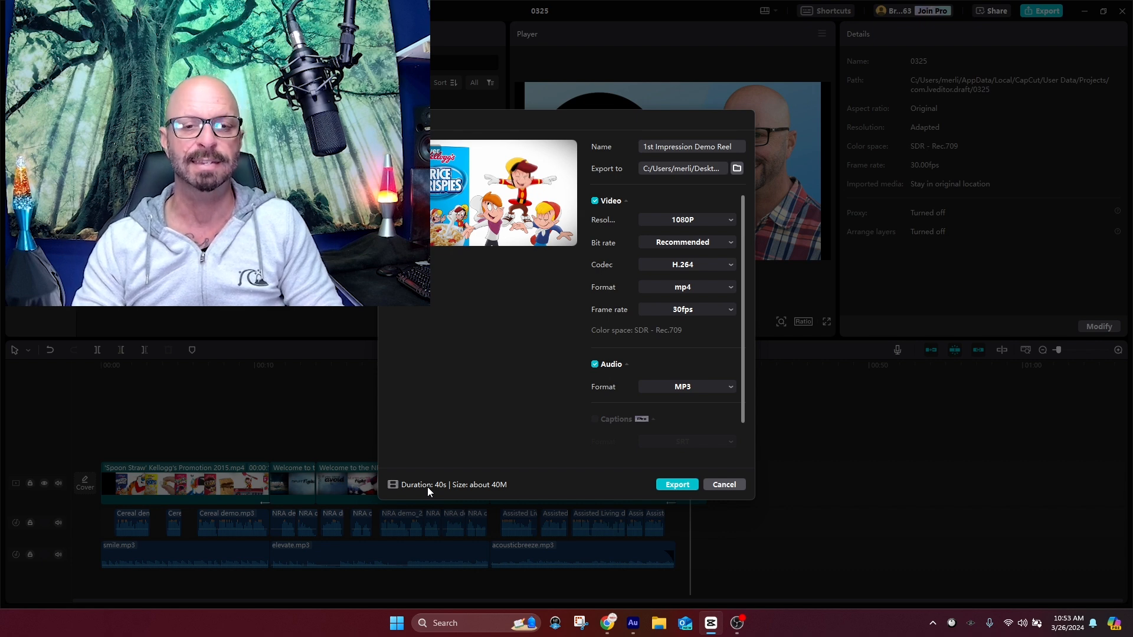
Try the 720P and 480P export resolutions to compare their estimated file sizes
left_click(480, 491)
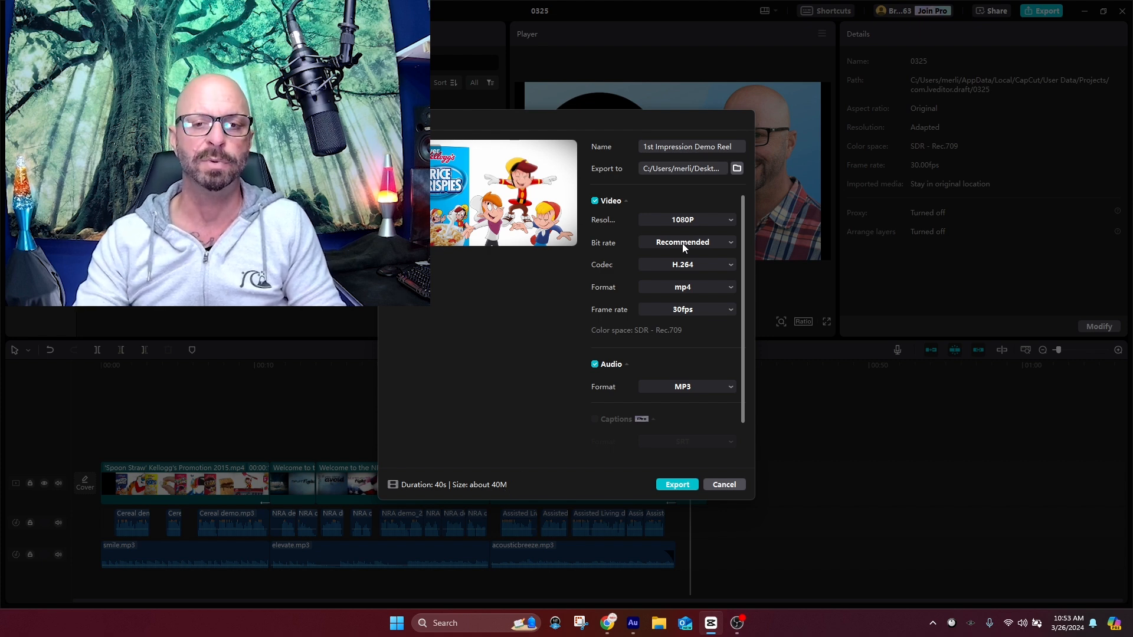
left_click(702, 220)
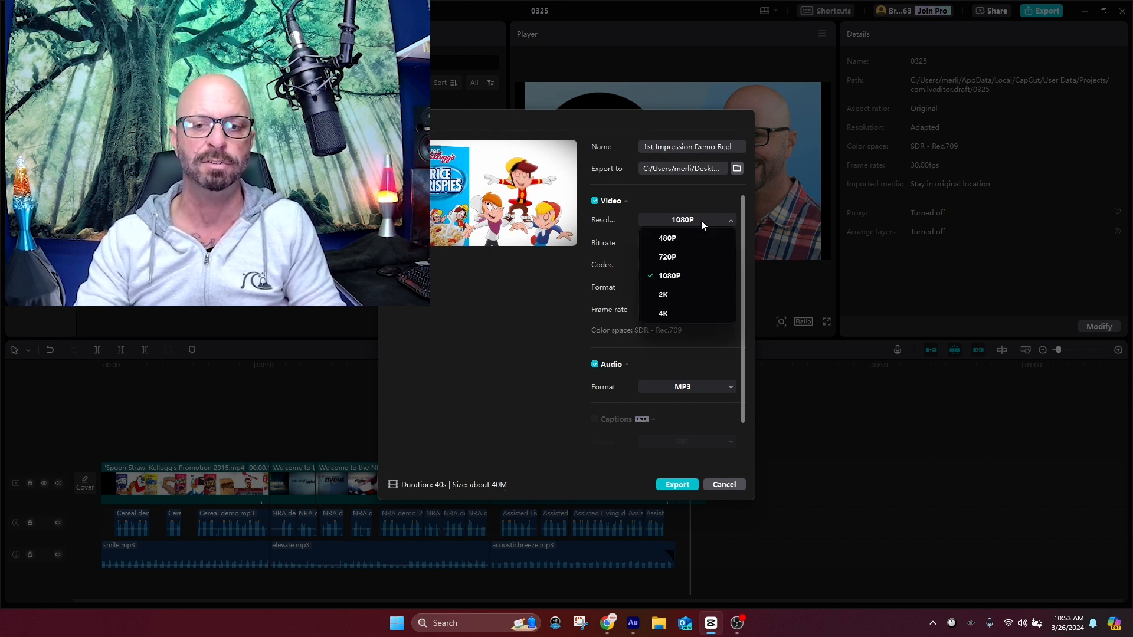
left_click(679, 258)
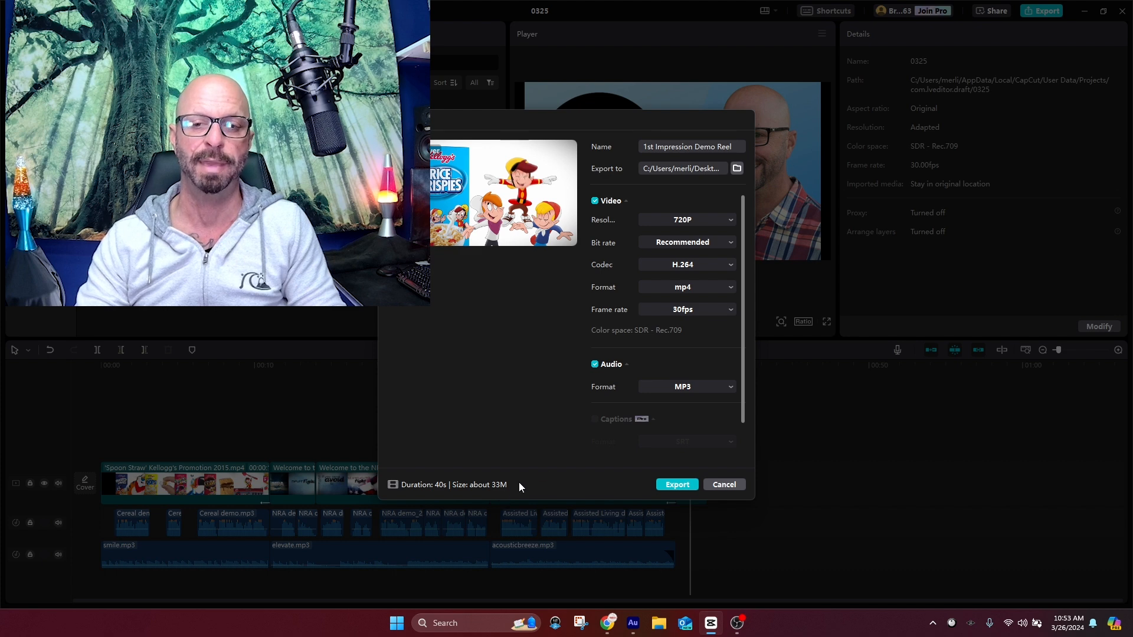
left_click(700, 218)
left_click(687, 239)
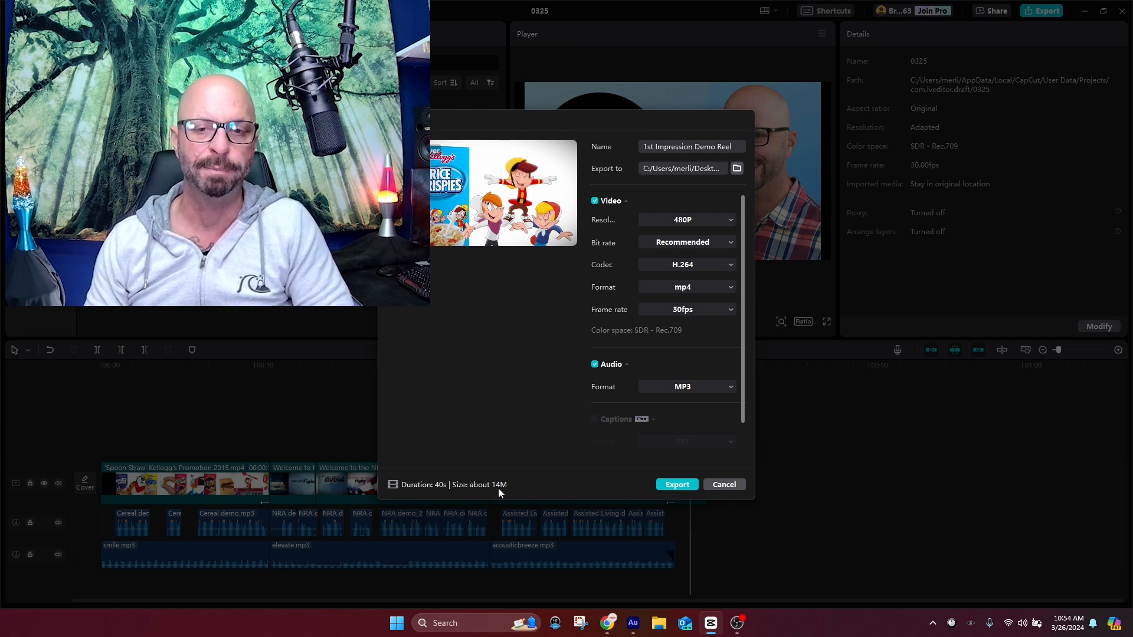
Set the export resolution to 720P, export the reel and dismiss the sharing options
left_click(707, 221)
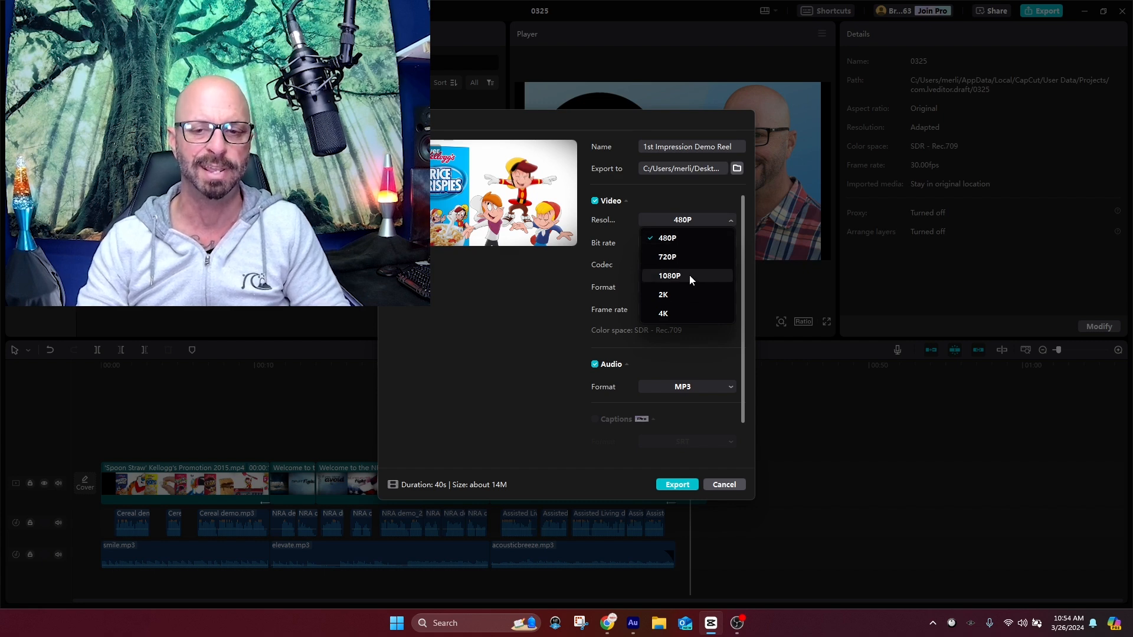
left_click(669, 257)
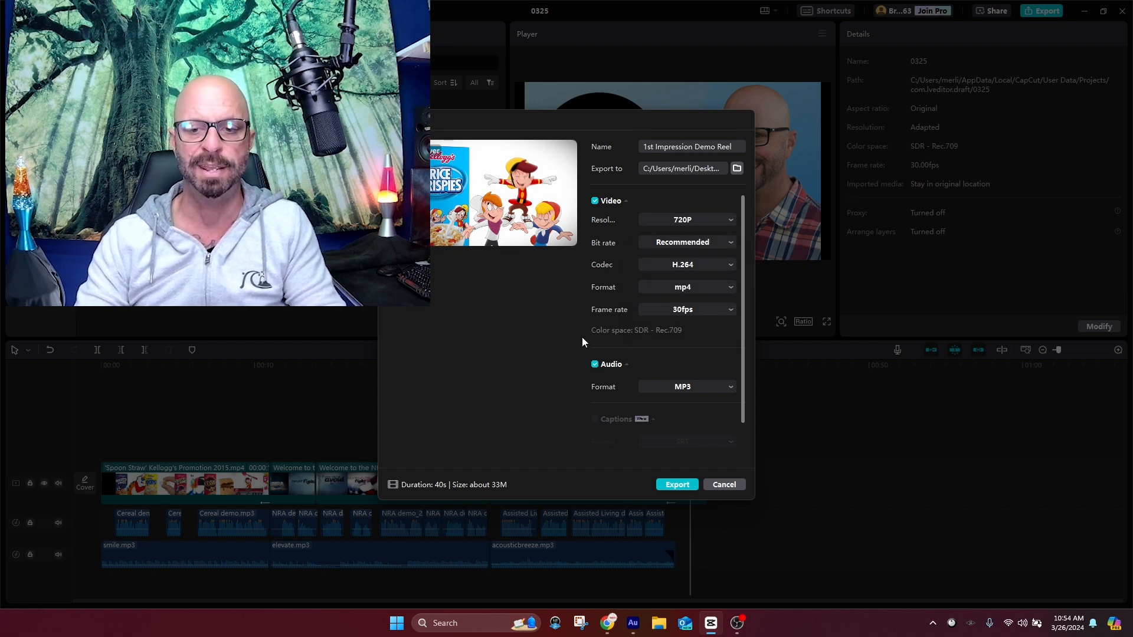
left_click(678, 484)
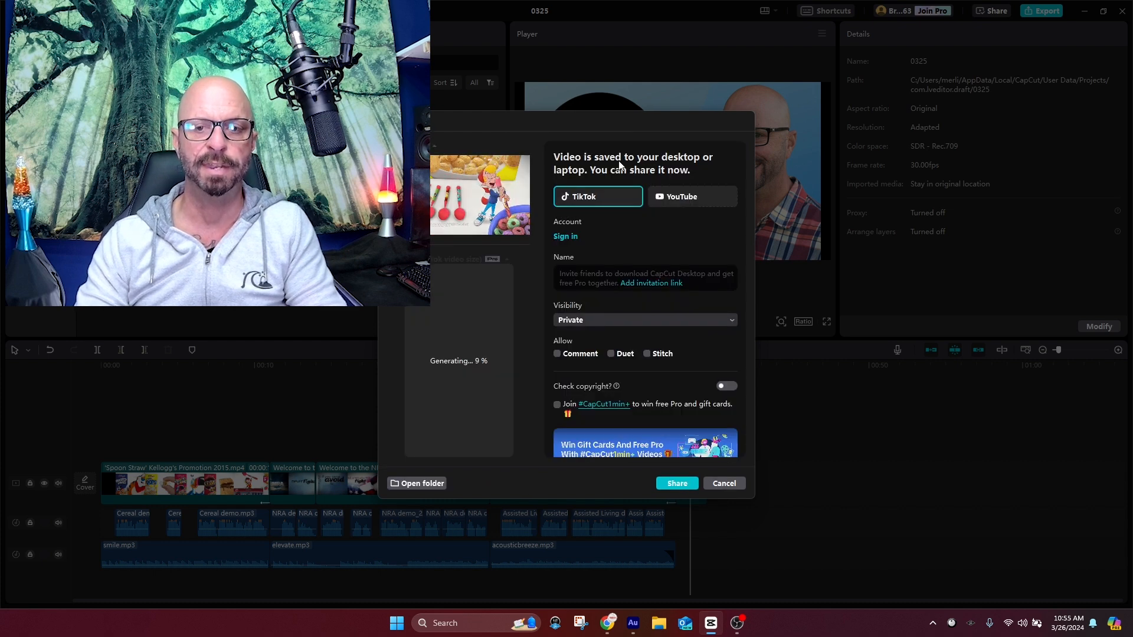
left_click(727, 485)
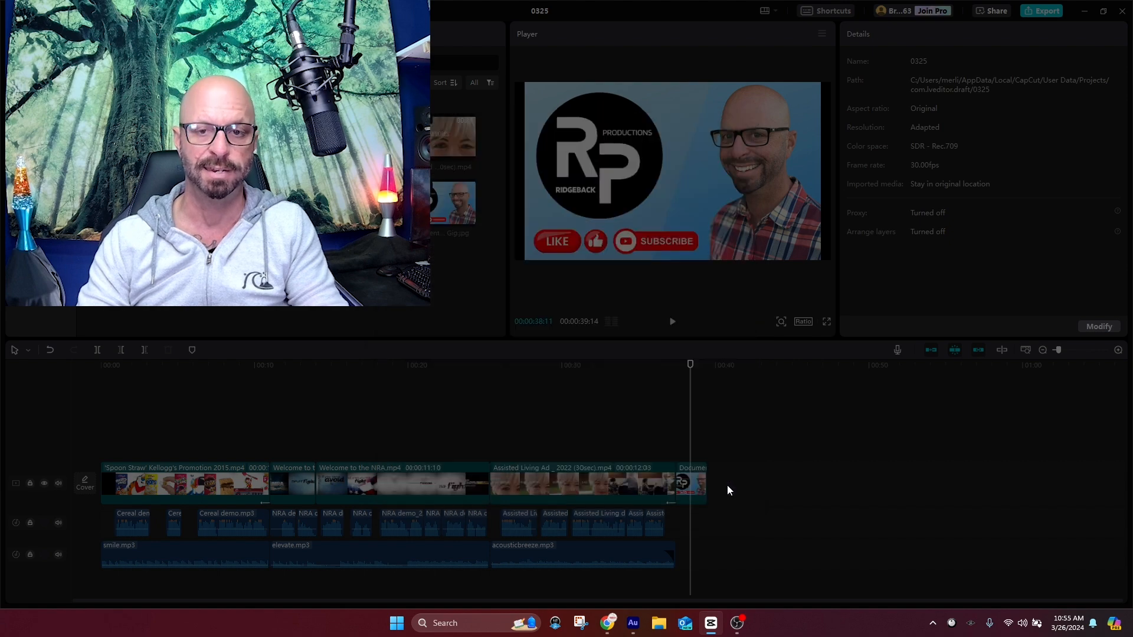